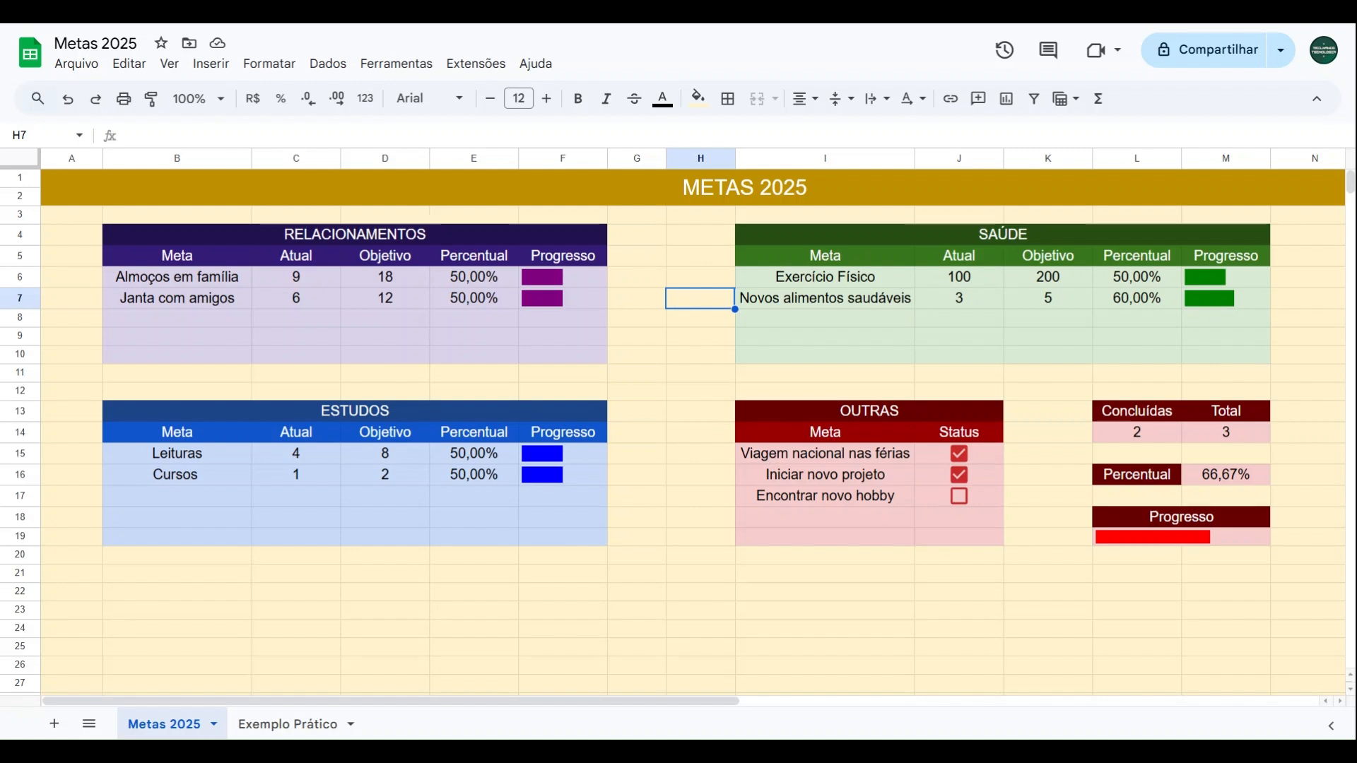
# Test the Almoços em família percentage by setting its Atual value in C6 to 6, 12 and 18.
pyautogui.click(280, 283)
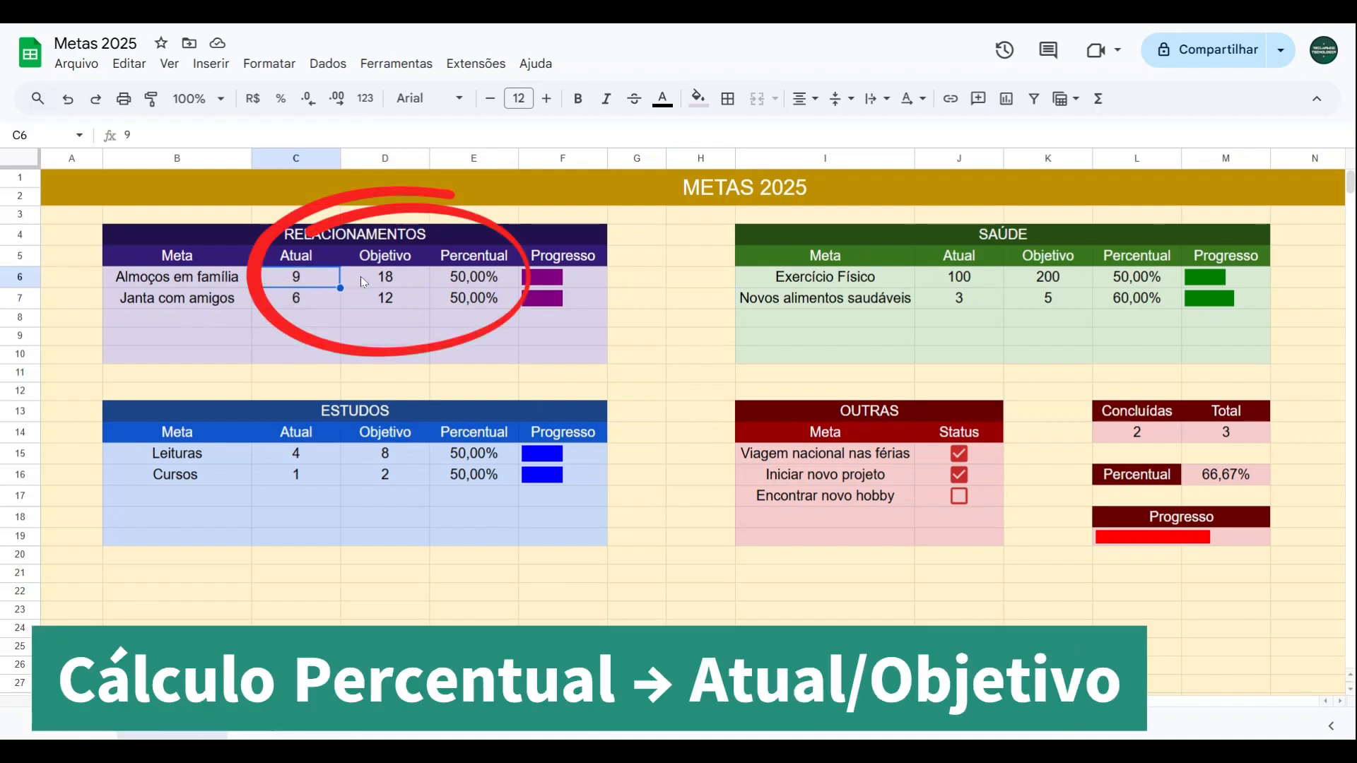
pyautogui.click(362, 283)
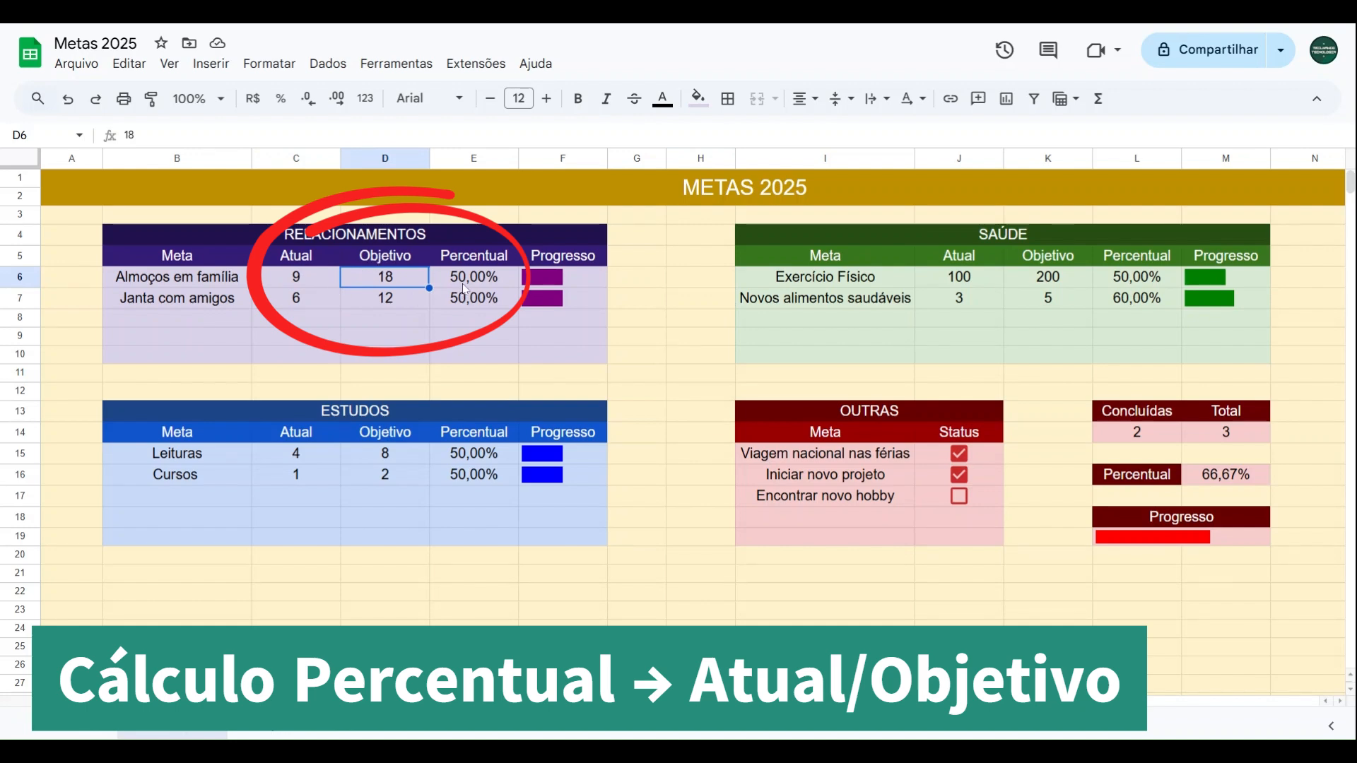
pyautogui.press('Left')
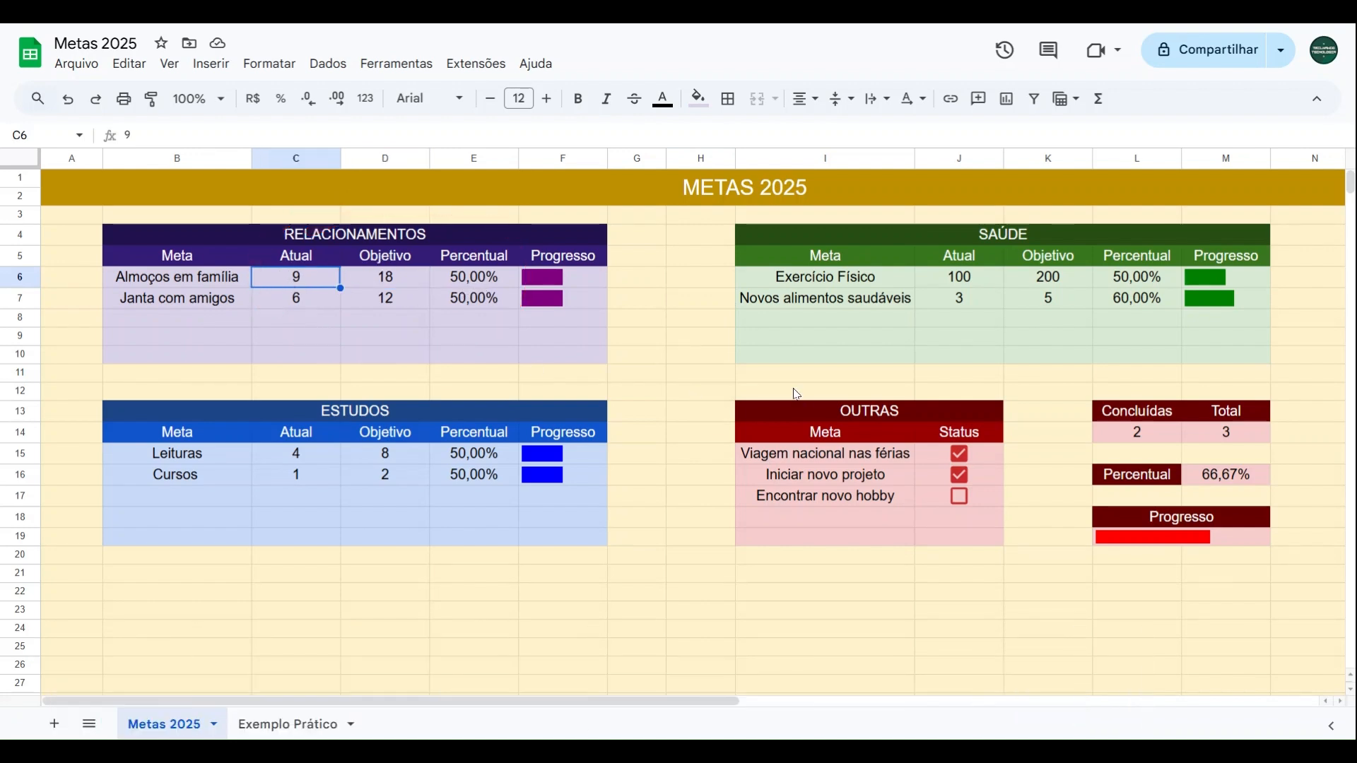
pyautogui.write('6')
pyautogui.press('Right')
pyautogui.press('Left')
pyautogui.write('12')
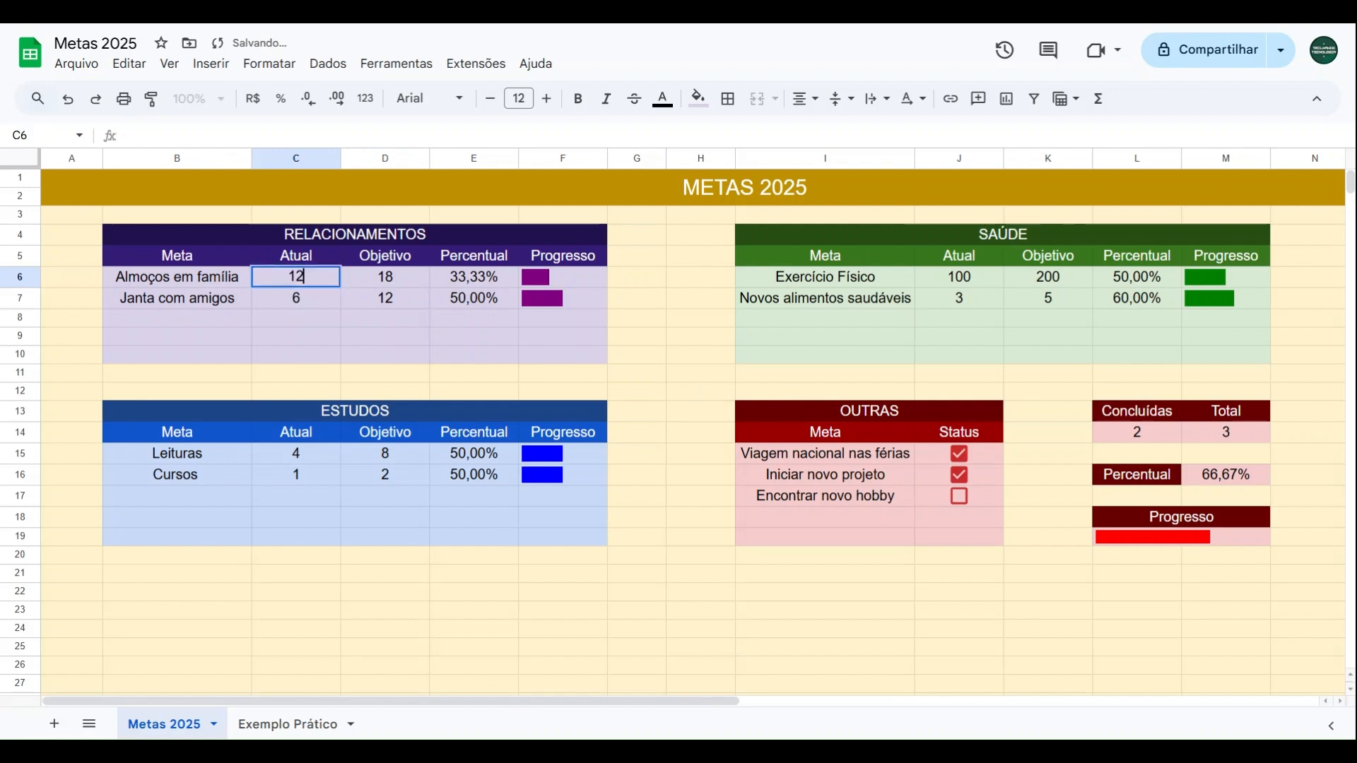
pyautogui.press('Right')
pyautogui.press('Left')
pyautogui.write('18')
pyautogui.press('Right')
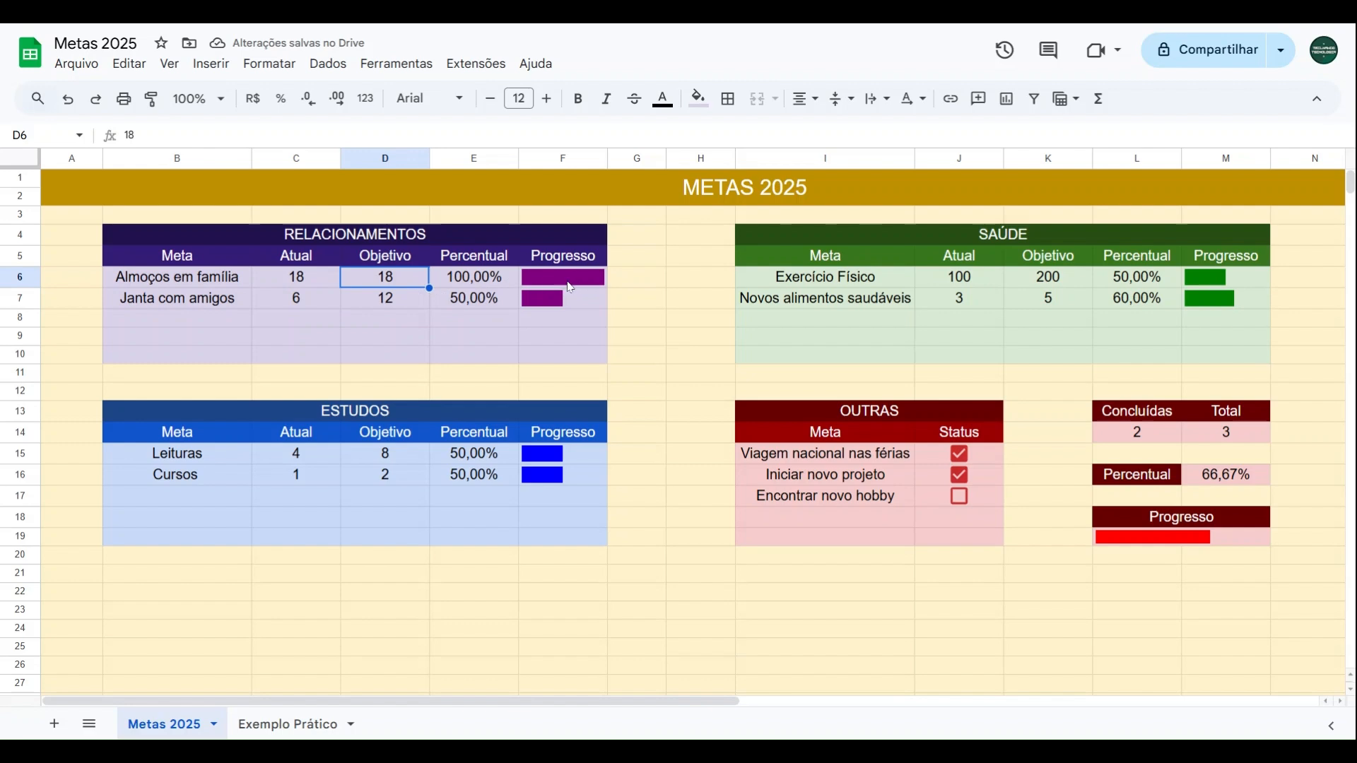
# Test the Almoços em família progress bar by stepping its Atual value through 0, 4, 6, 8 and 10.
pyautogui.press('Left')
pyautogui.write('2')
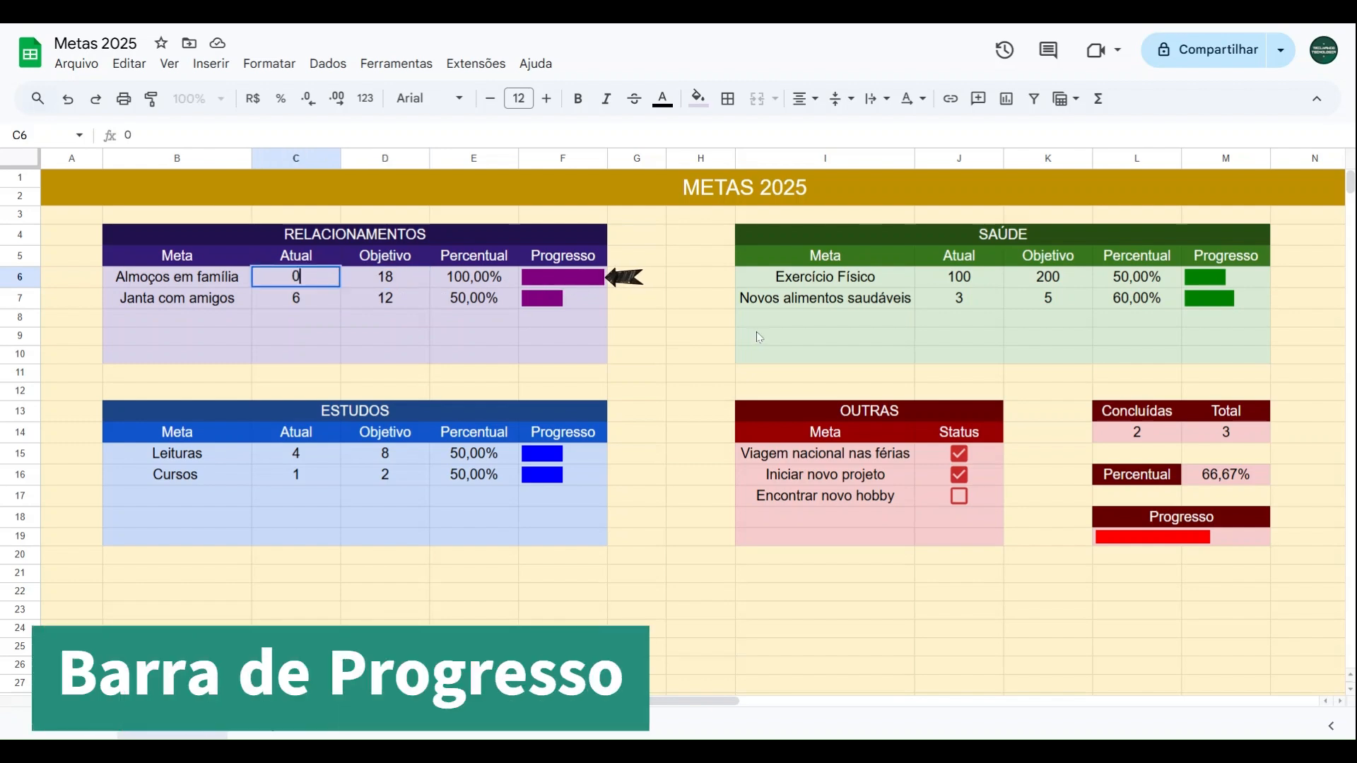
pyautogui.press('Right')
pyautogui.press('Left')
pyautogui.write('4')
pyautogui.press('Right')
pyautogui.press('Left')
pyautogui.write('6')
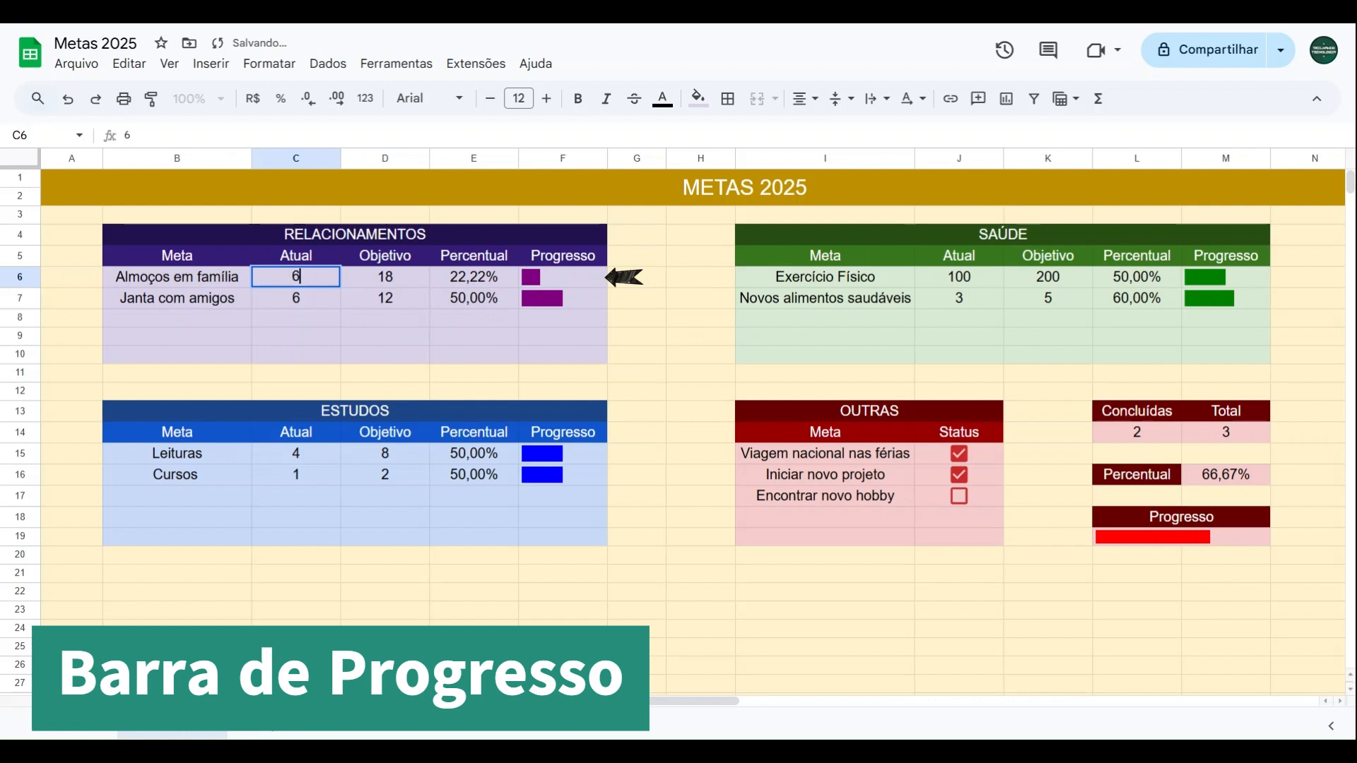
pyautogui.press('Right')
pyautogui.press('Left')
pyautogui.write('8')
pyautogui.press('Right')
pyautogui.press('Left')
pyautogui.write('10')
pyautogui.press('Right')
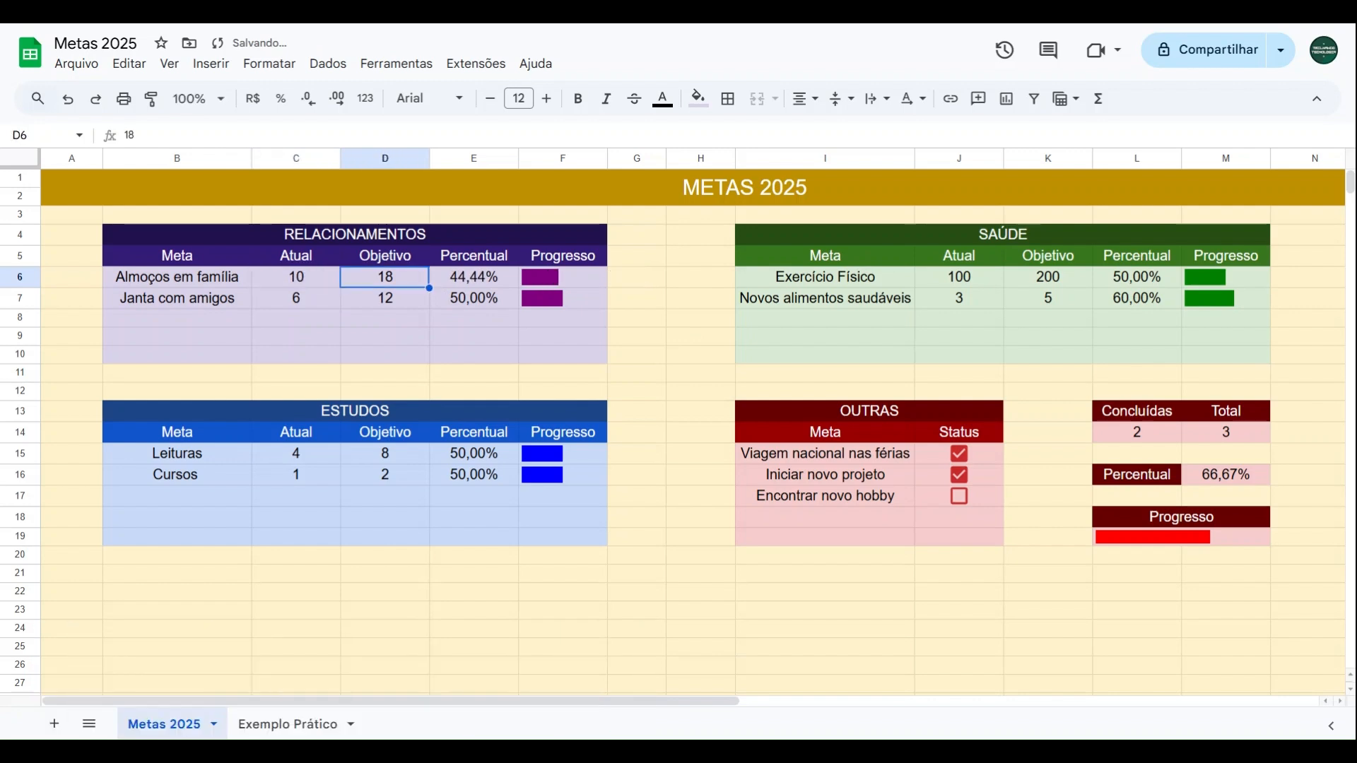
# Try 18 as the Atual value of Almoços em família and restore it to 9.
pyautogui.press('Left')
pyautogui.press('Right')
pyautogui.press('Left')
pyautogui.write('18')
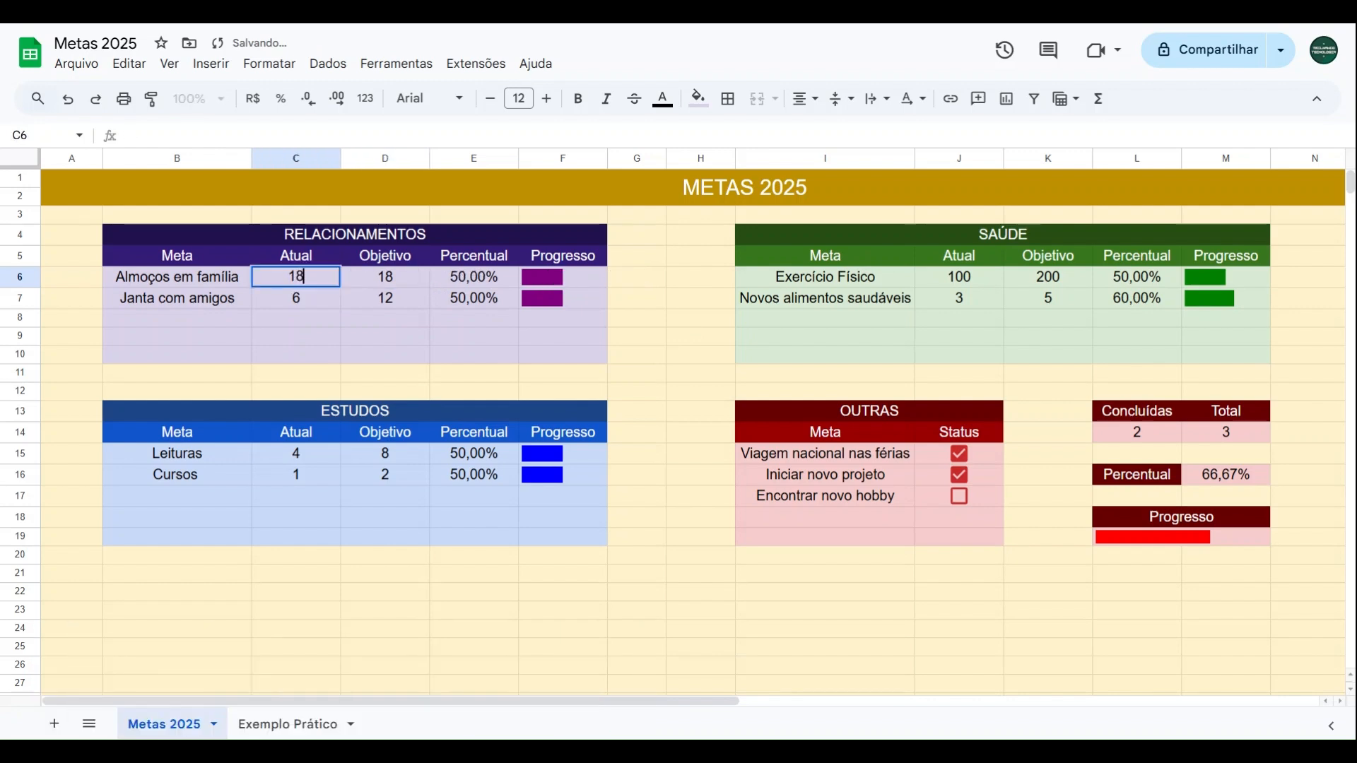
pyautogui.press('Right')
pyautogui.press('Left')
pyautogui.write('9')
pyautogui.press('Right')
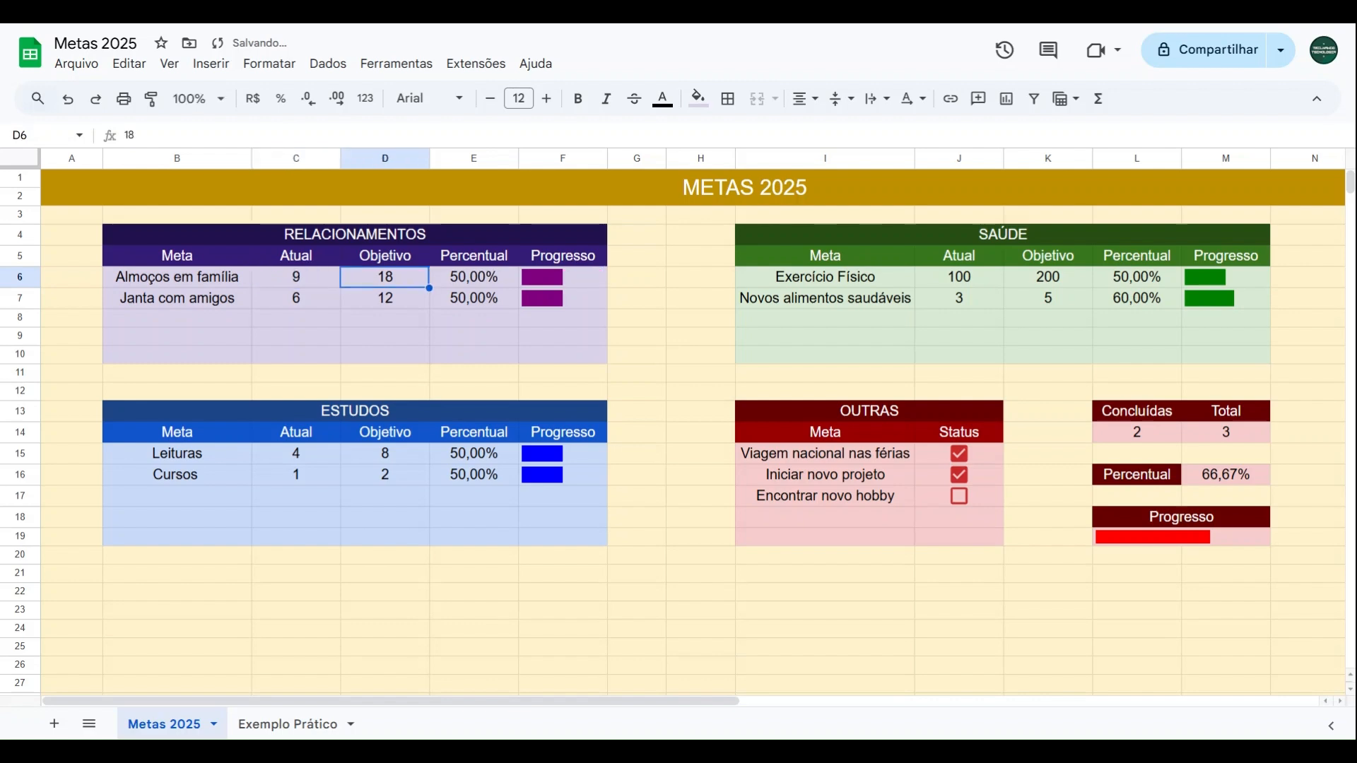
pyautogui.click(678, 279)
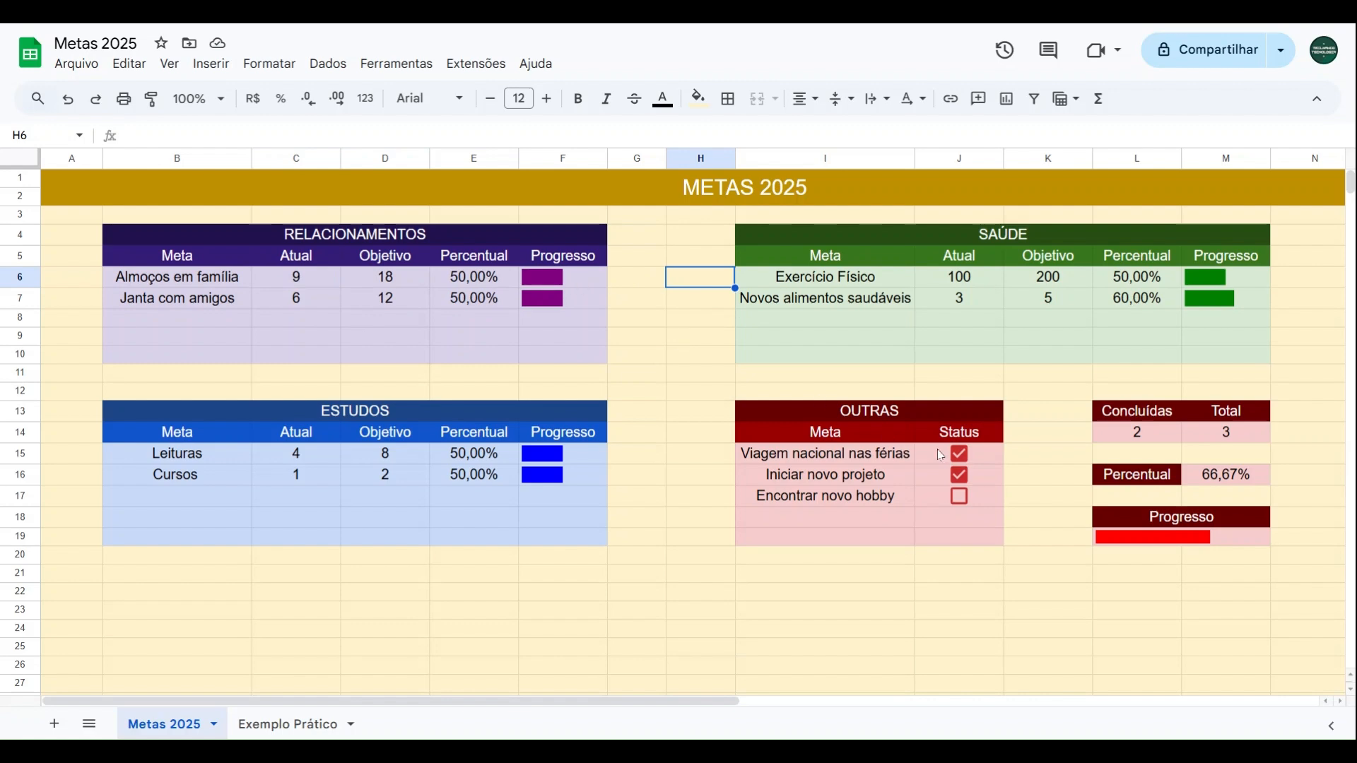
# Test the OUTRAS checkboxes by clearing the first two goals, checking Encontrar novo hobby, and re-checking the first two.
pyautogui.click(957, 456)
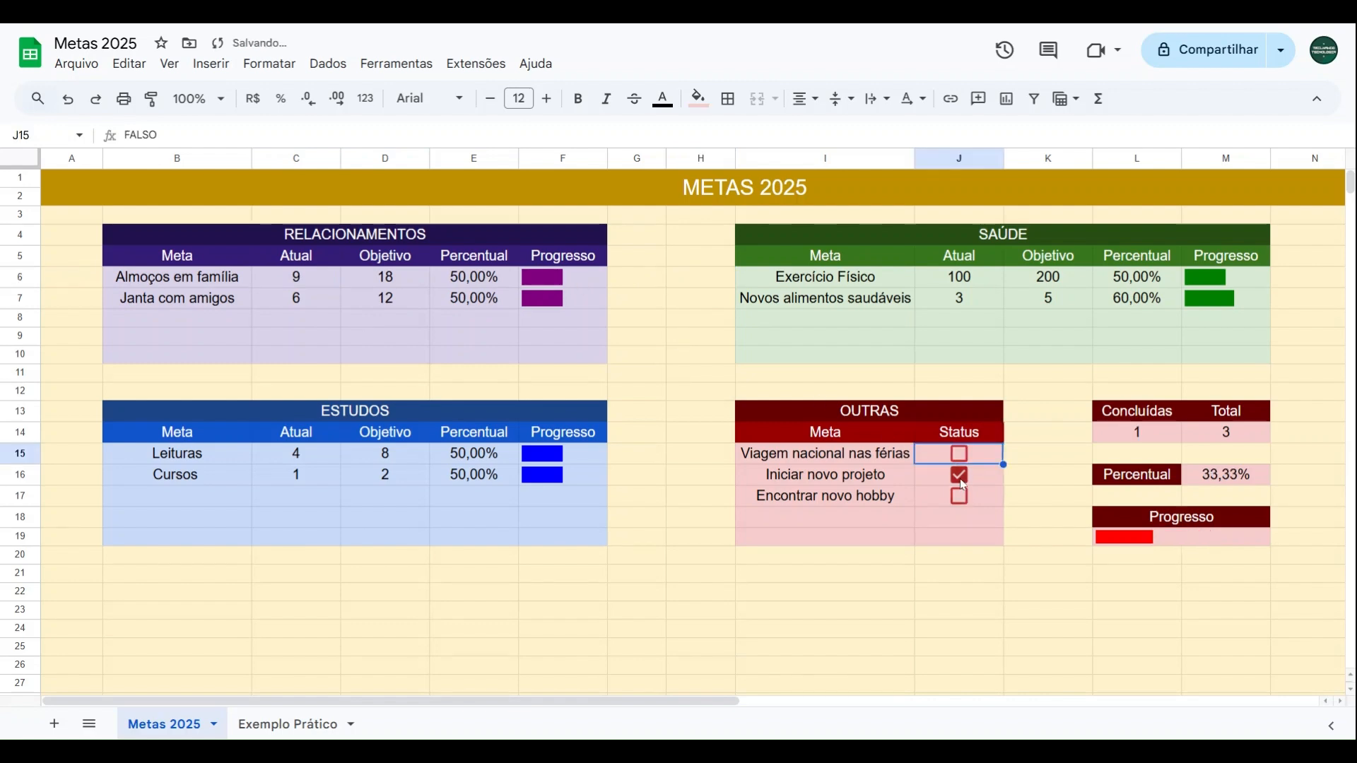
pyautogui.click(959, 474)
pyautogui.click(961, 493)
pyautogui.click(959, 474)
pyautogui.click(959, 454)
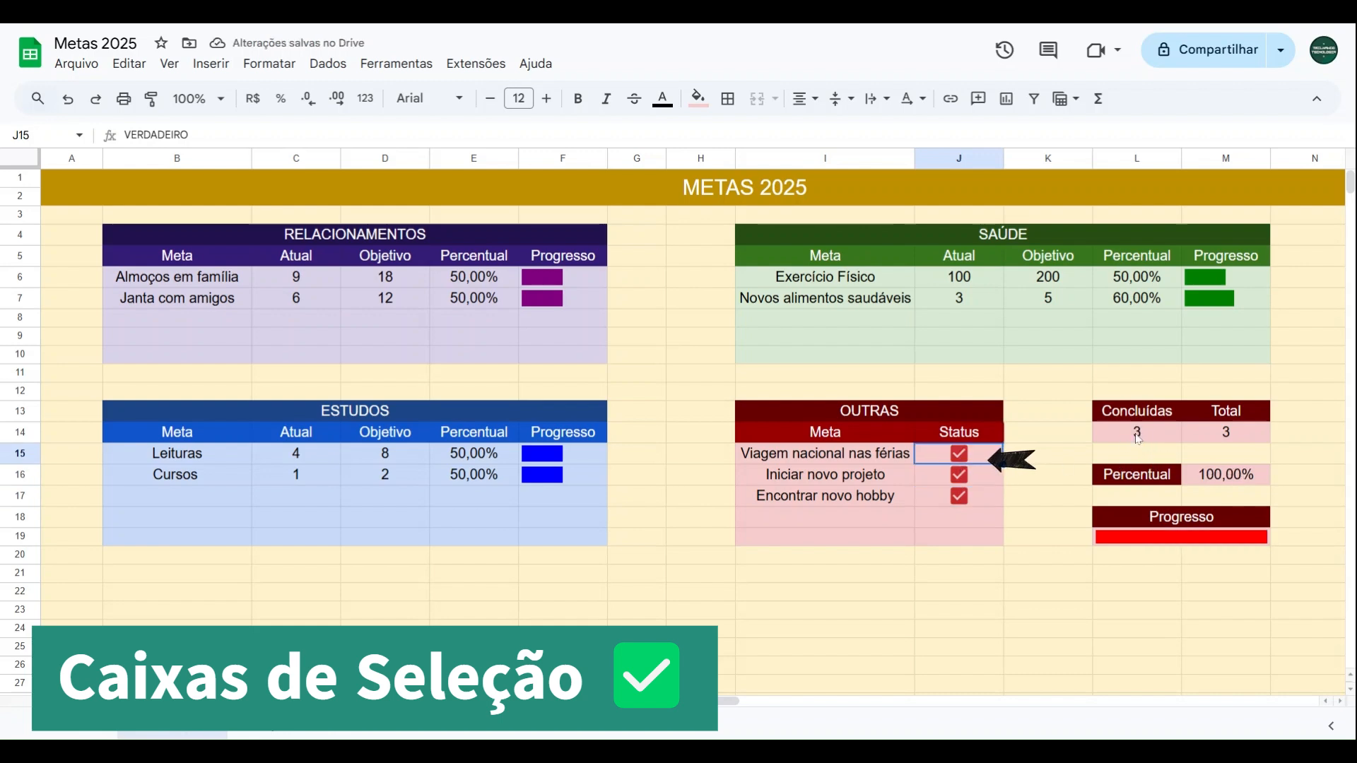
# Clear Iniciar novo projeto and Encontrar novo hobby, re-check Iniciar novo projeto, and toggle Encontrar novo hobby on and off again.
pyautogui.click(959, 475)
pyautogui.click(959, 496)
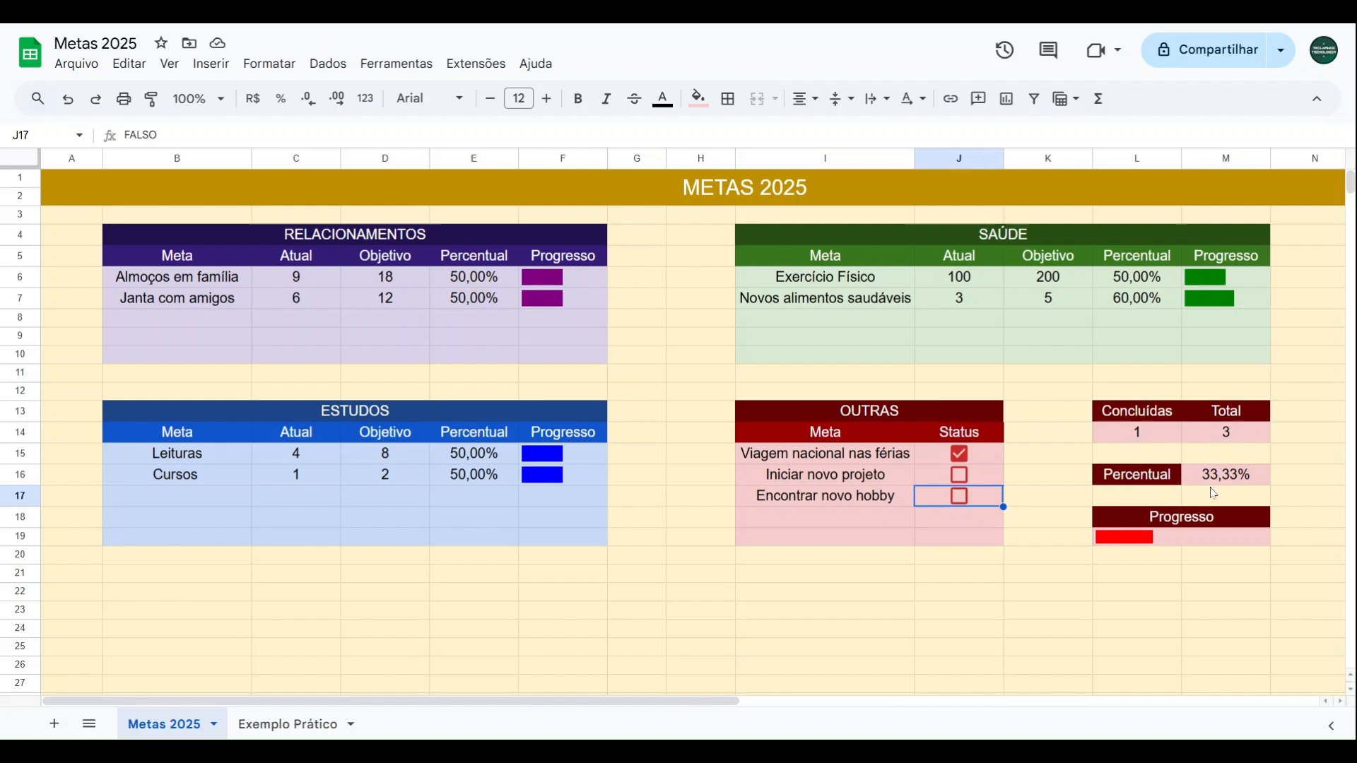
pyautogui.click(960, 475)
pyautogui.click(960, 496)
pyautogui.click(960, 496)
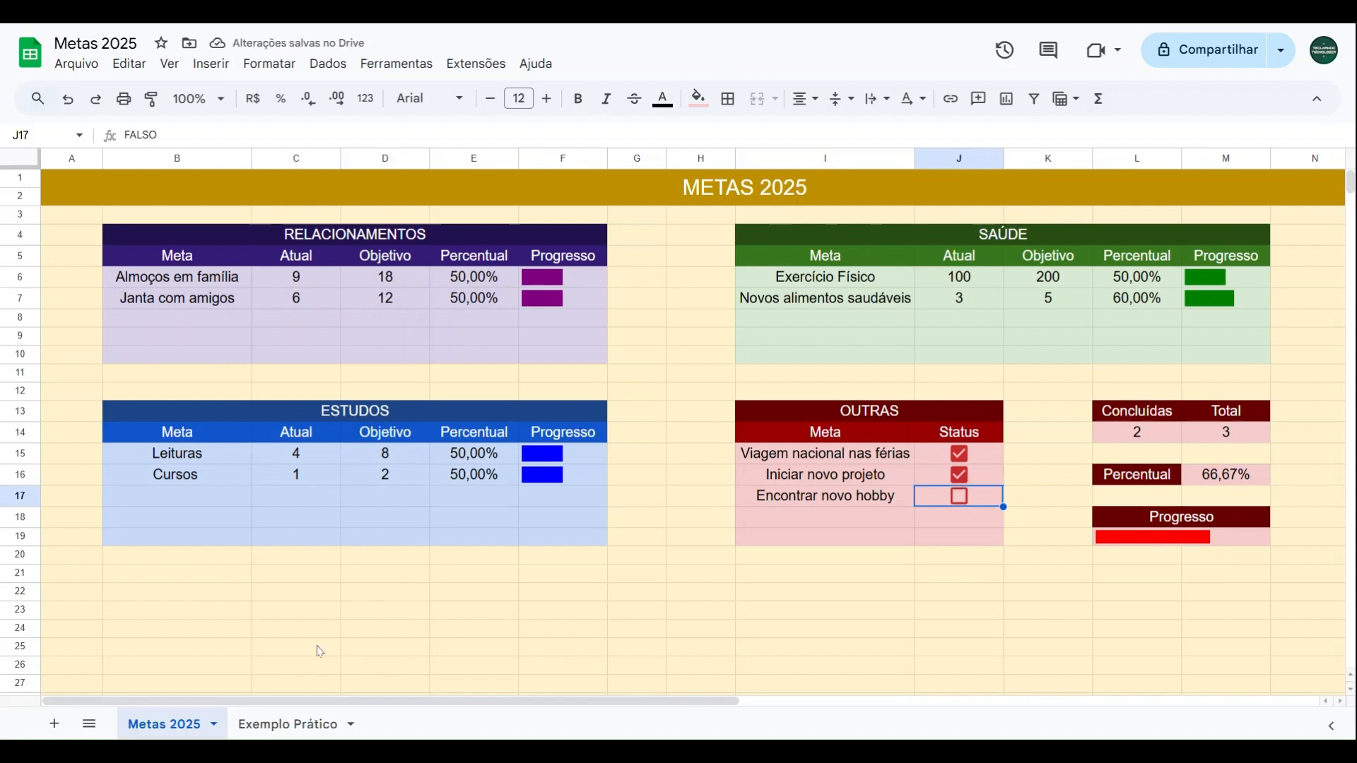
# Open the Exemplo Prático sheet and format the RELACIONAMENTOS Percentual cells E6:E10 as percent.
pyautogui.click(290, 724)
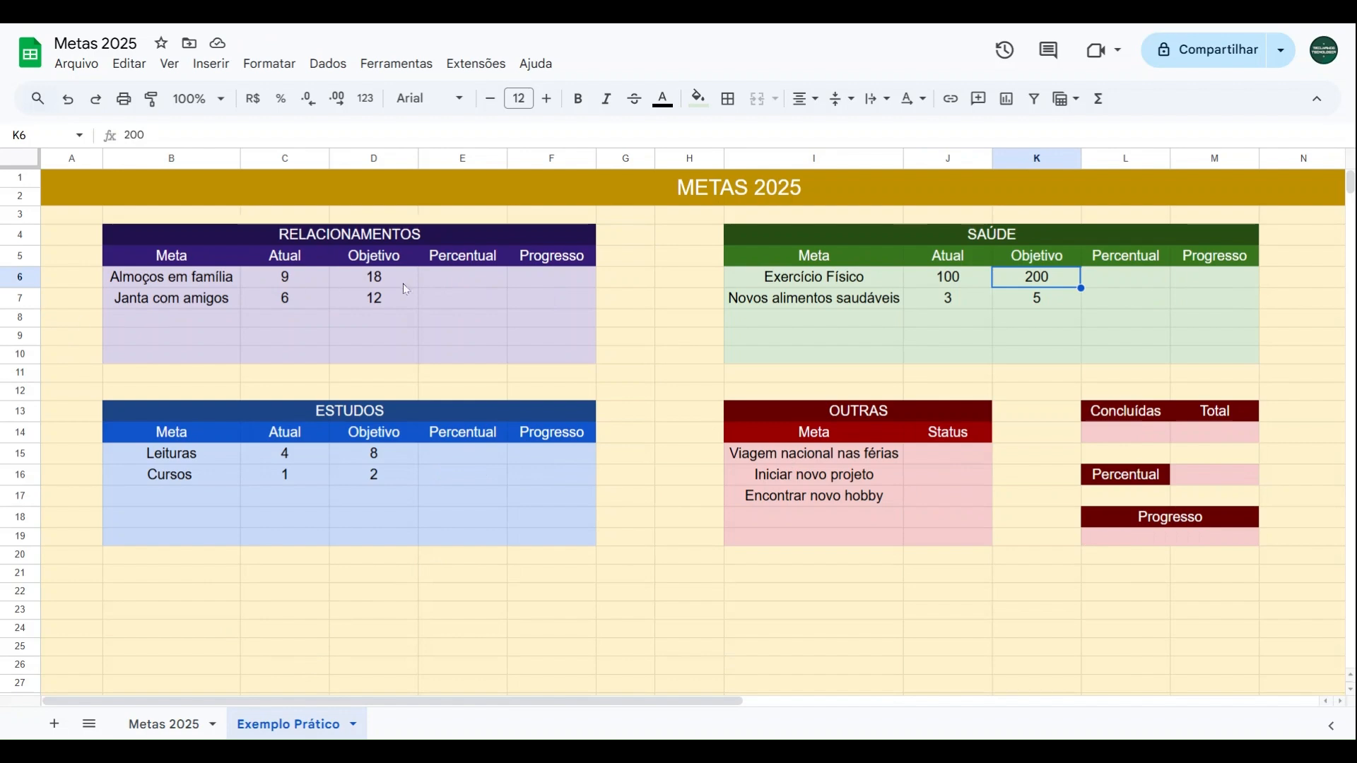
pyautogui.click(469, 283)
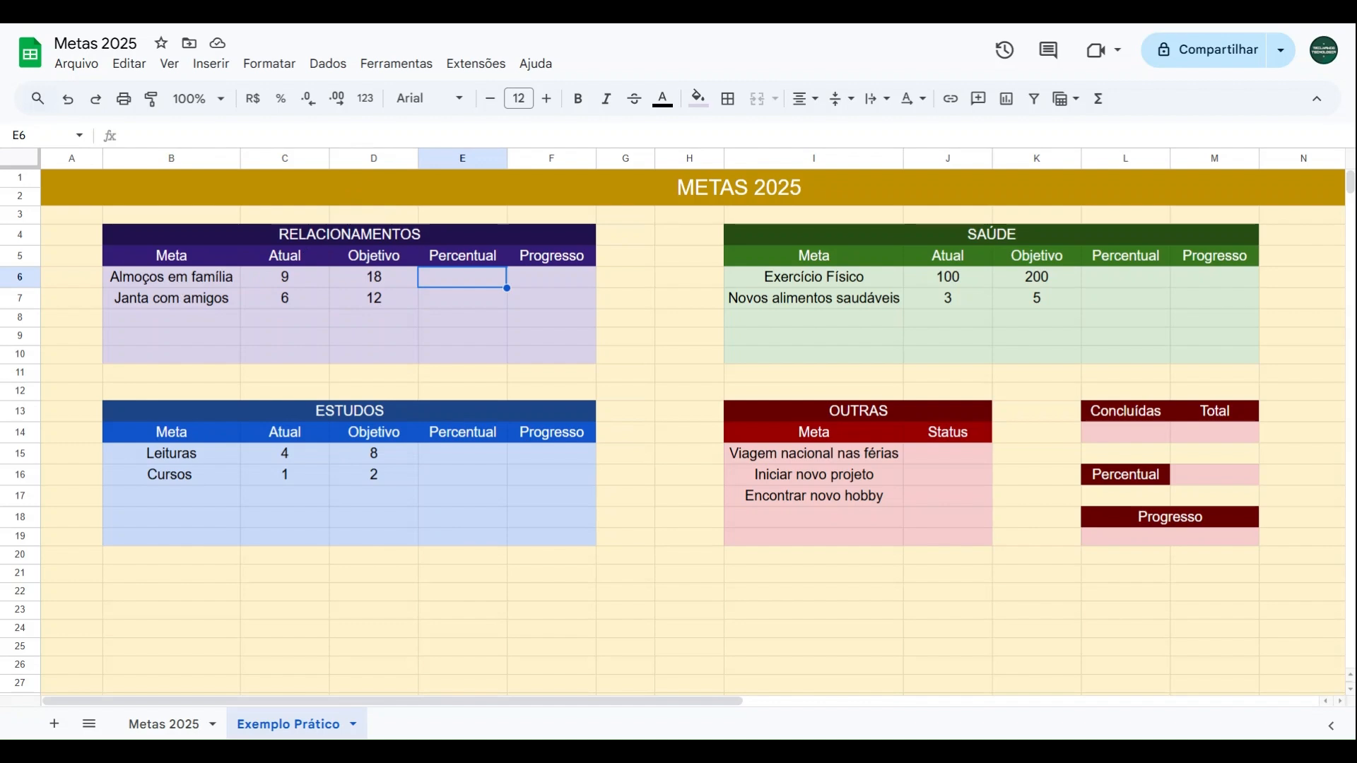
pyautogui.moveTo(462, 276); pyautogui.dragTo(461, 358)
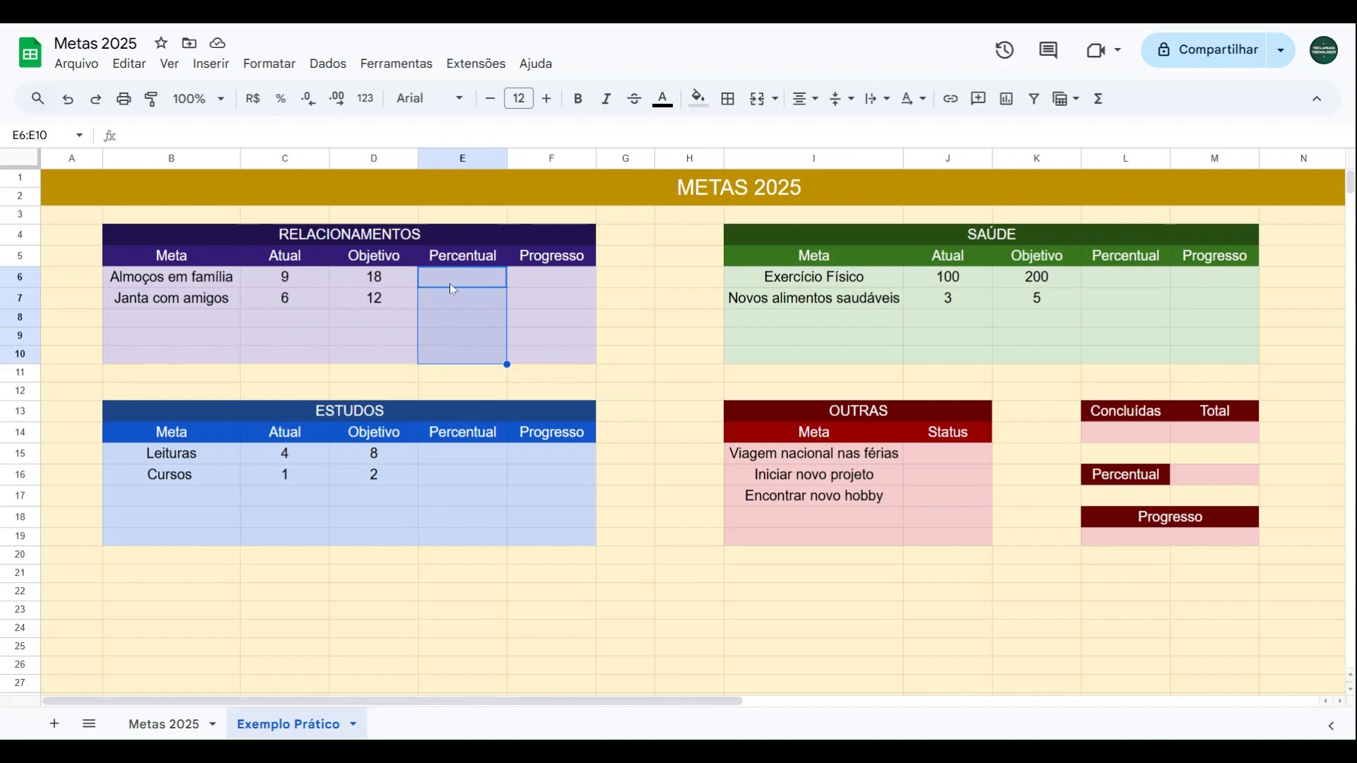
pyautogui.click(286, 104)
# Format the Percentual cells of SAÚDE (L6:L10), ESTUDOS (E15:E19) and OUTRAS (M16) as percent.
pyautogui.moveTo(1126, 288); pyautogui.dragTo(1122, 359)
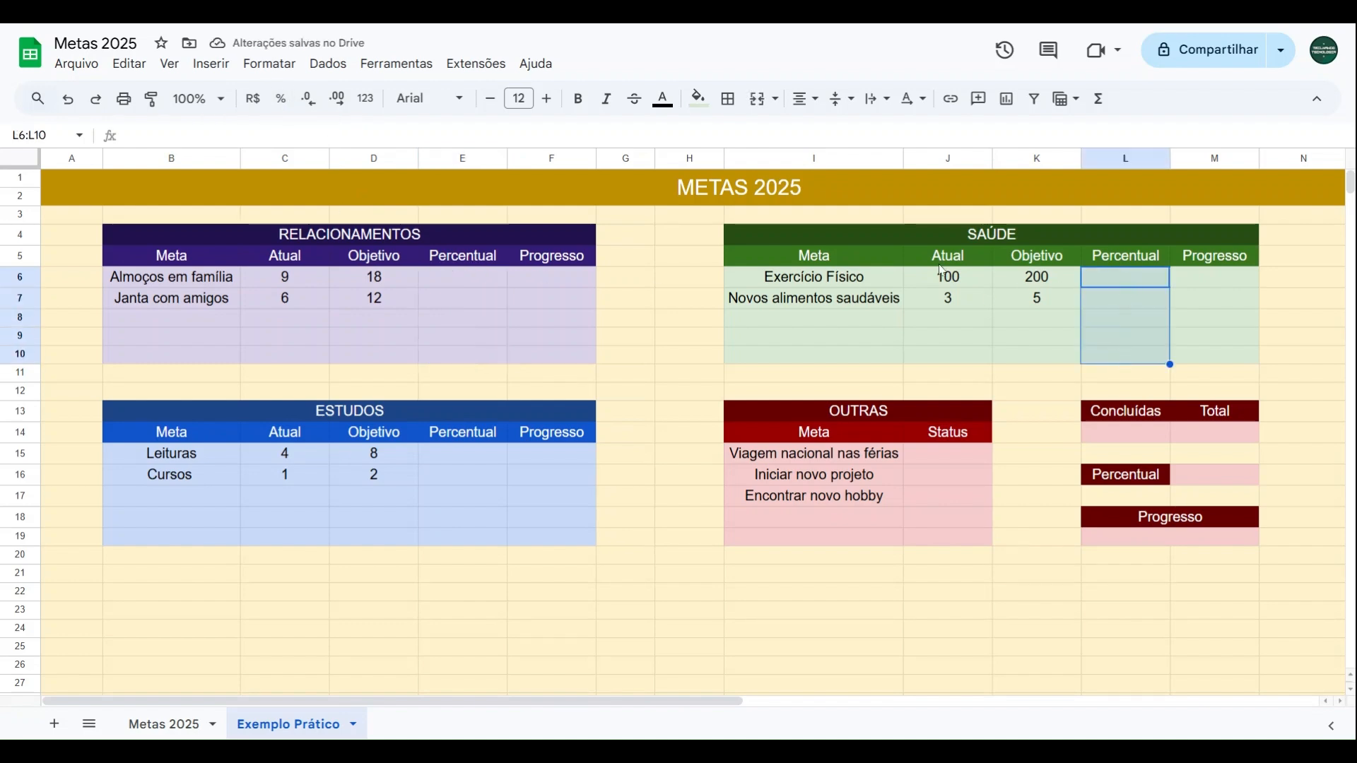
pyautogui.click(281, 106)
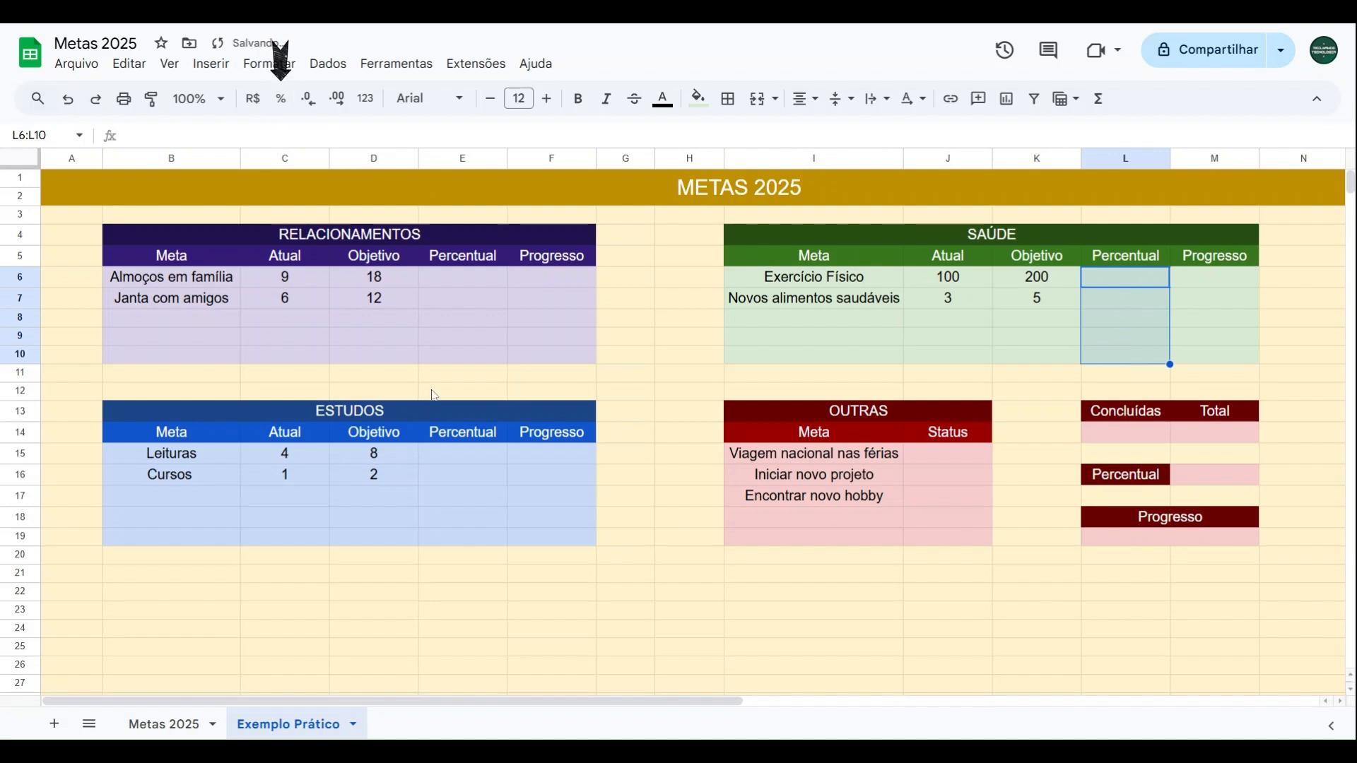
pyautogui.moveTo(471, 452); pyautogui.dragTo(460, 545)
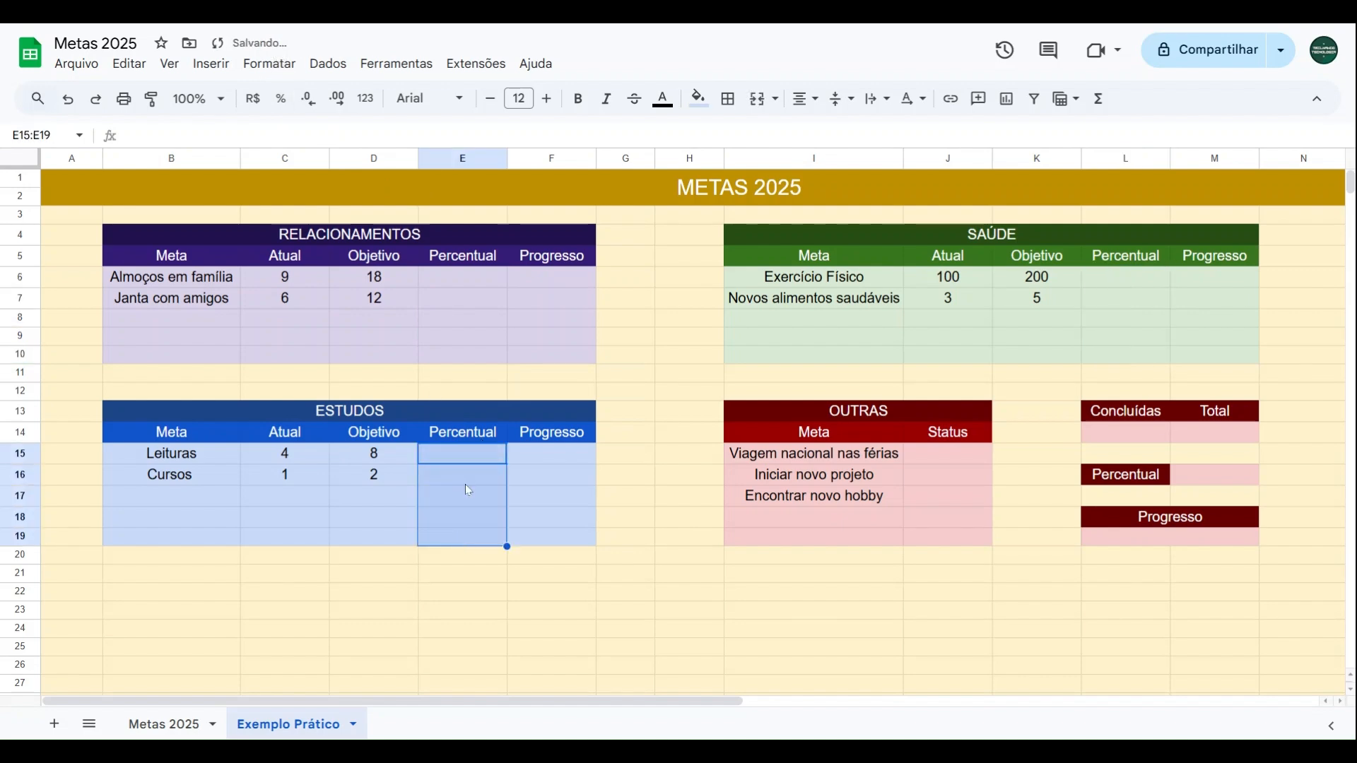
pyautogui.click(281, 103)
pyautogui.click(1210, 483)
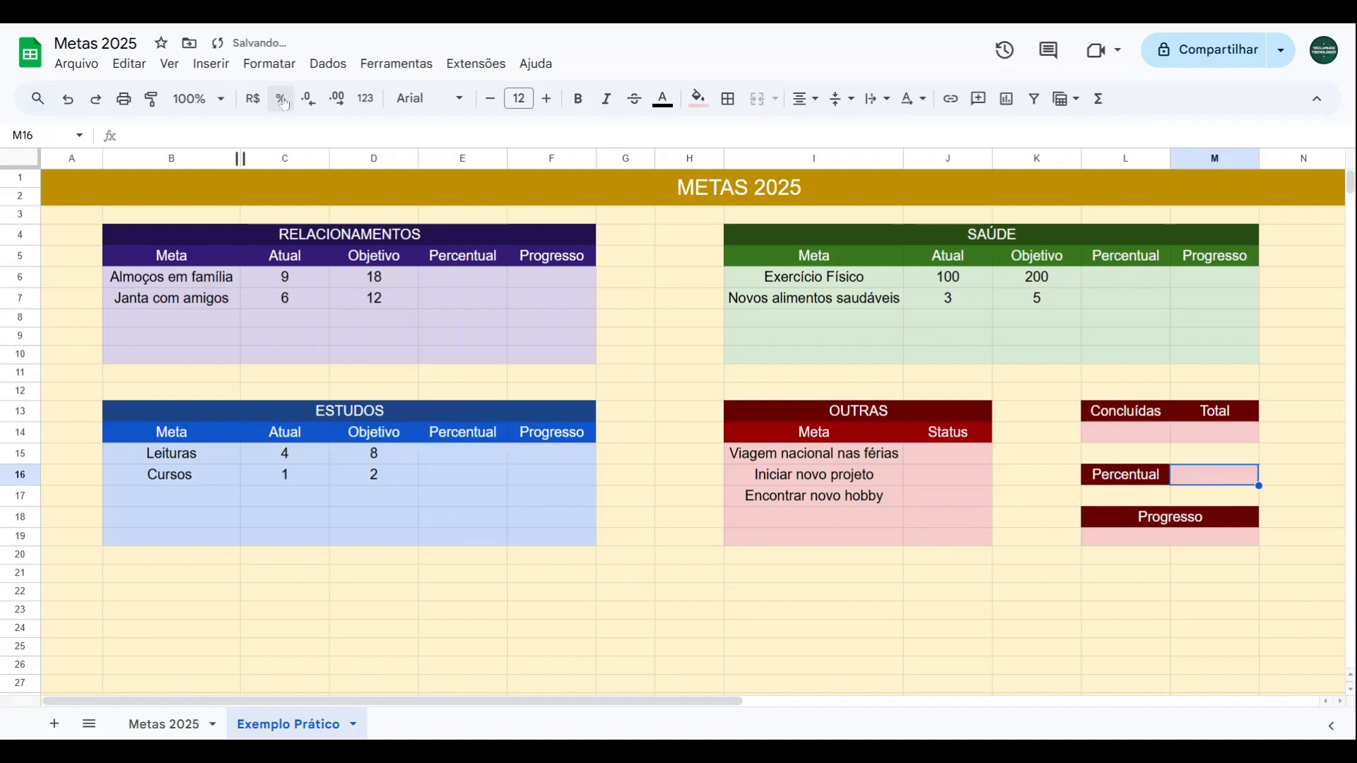
# Calculate the Almoços em família percentage in E6 with the formula =C6/D6.
pyautogui.click(448, 281)
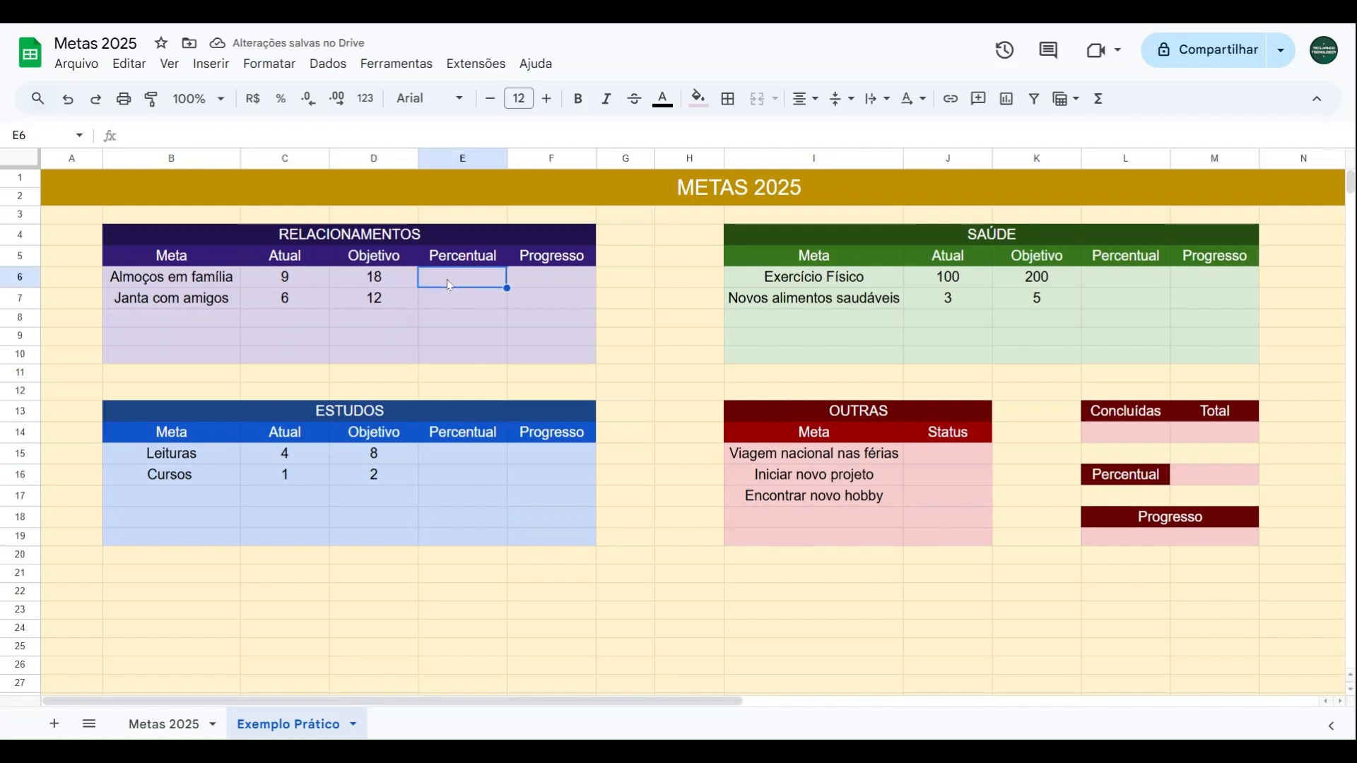
pyautogui.click(285, 282)
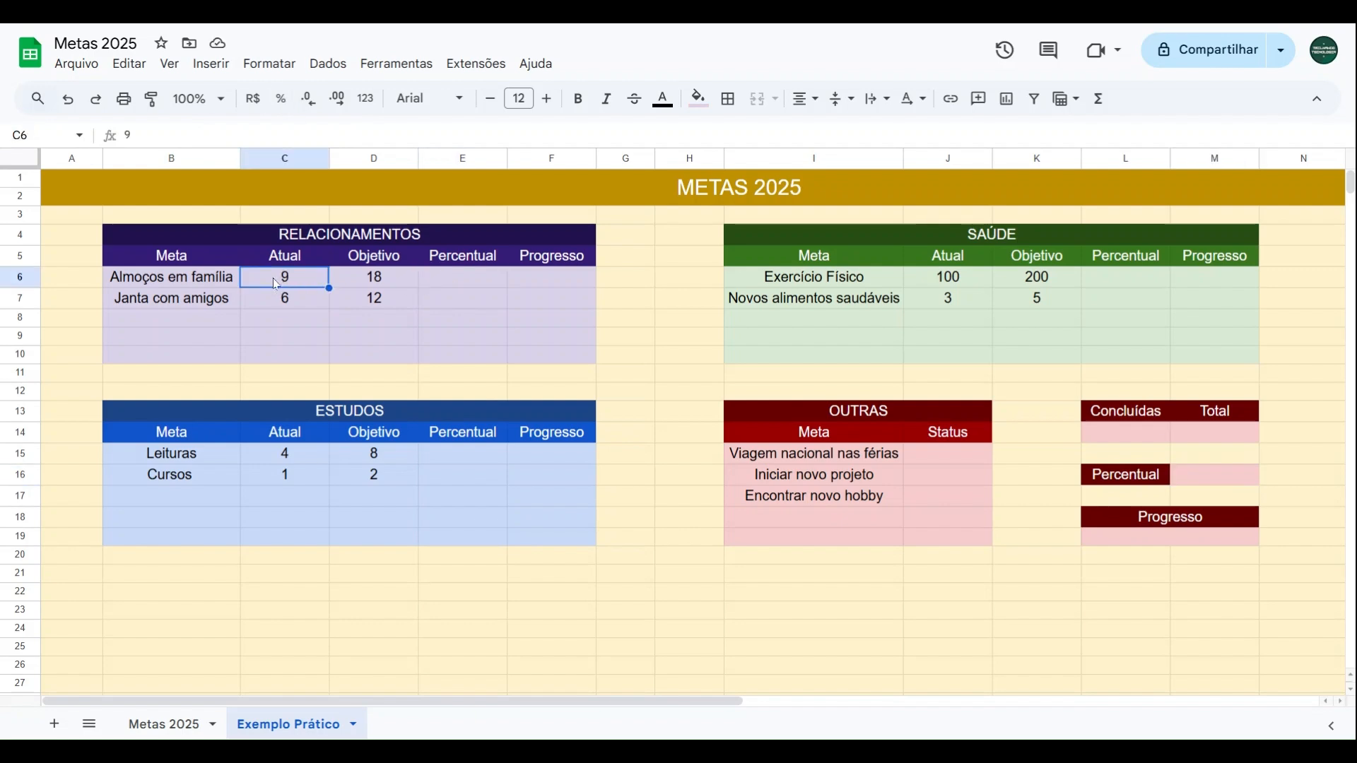
pyautogui.click(363, 280)
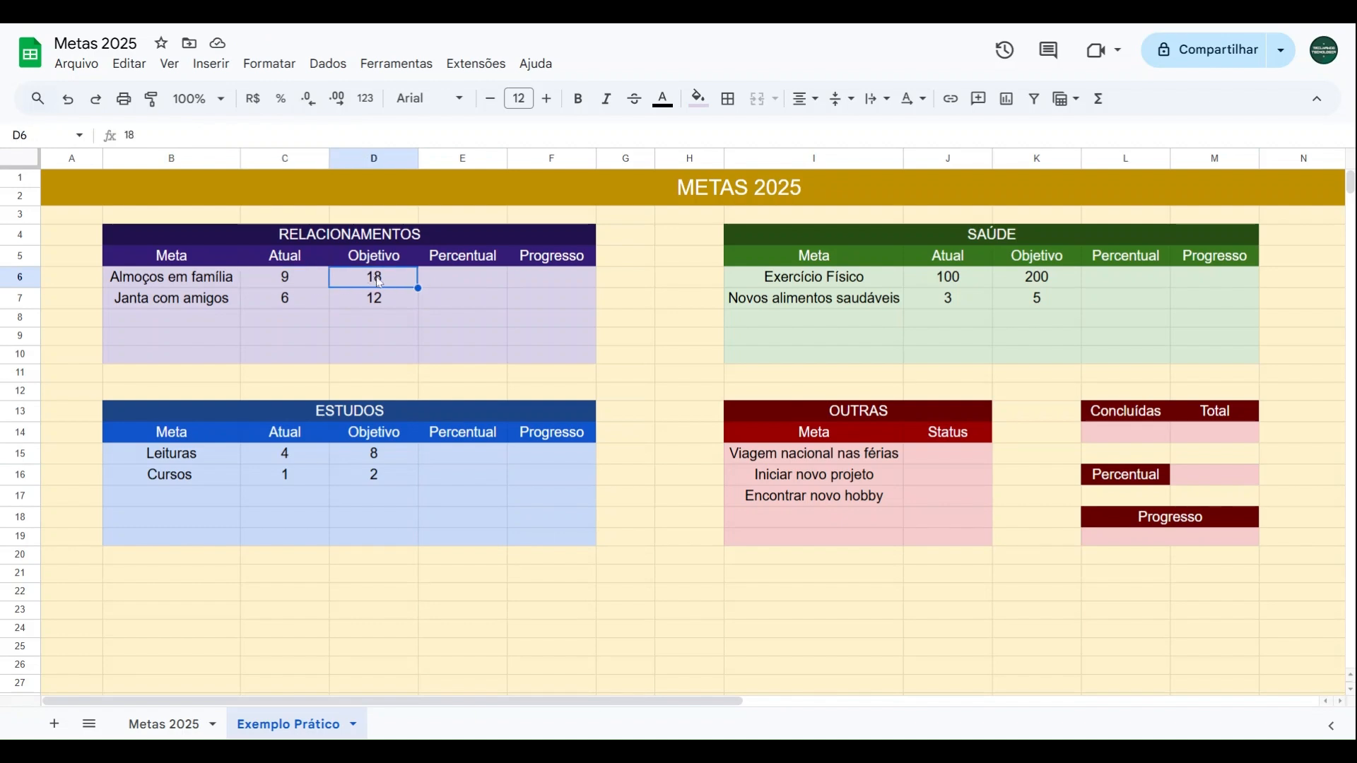
pyautogui.click(453, 284)
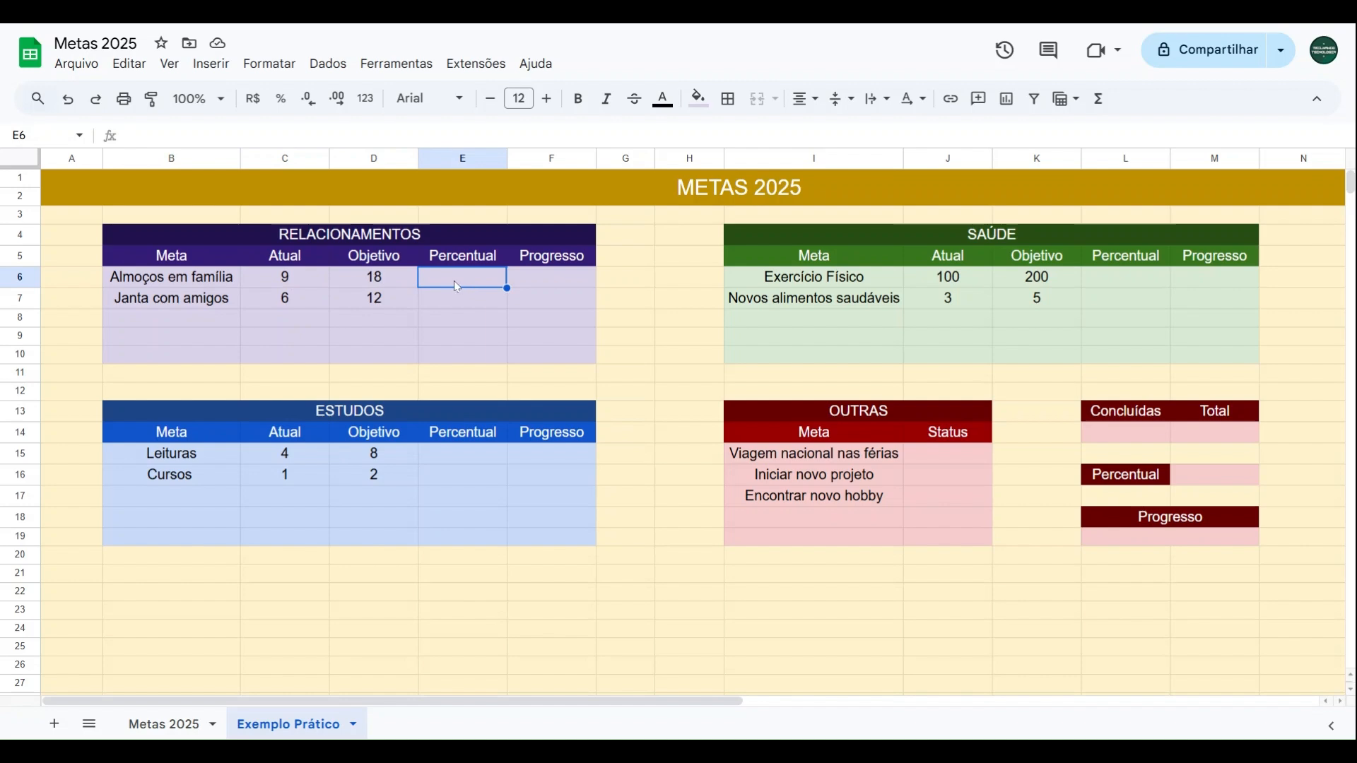
pyautogui.write('=')
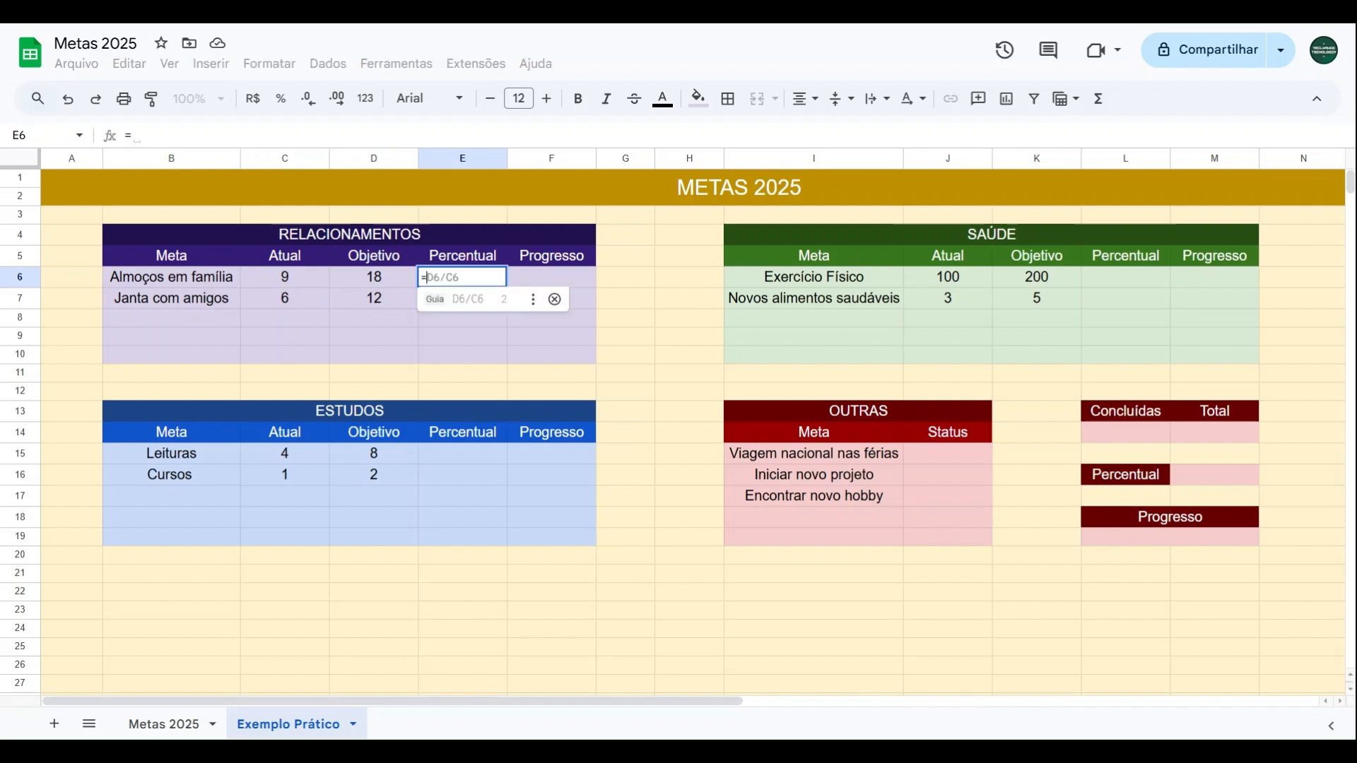
pyautogui.click(291, 278)
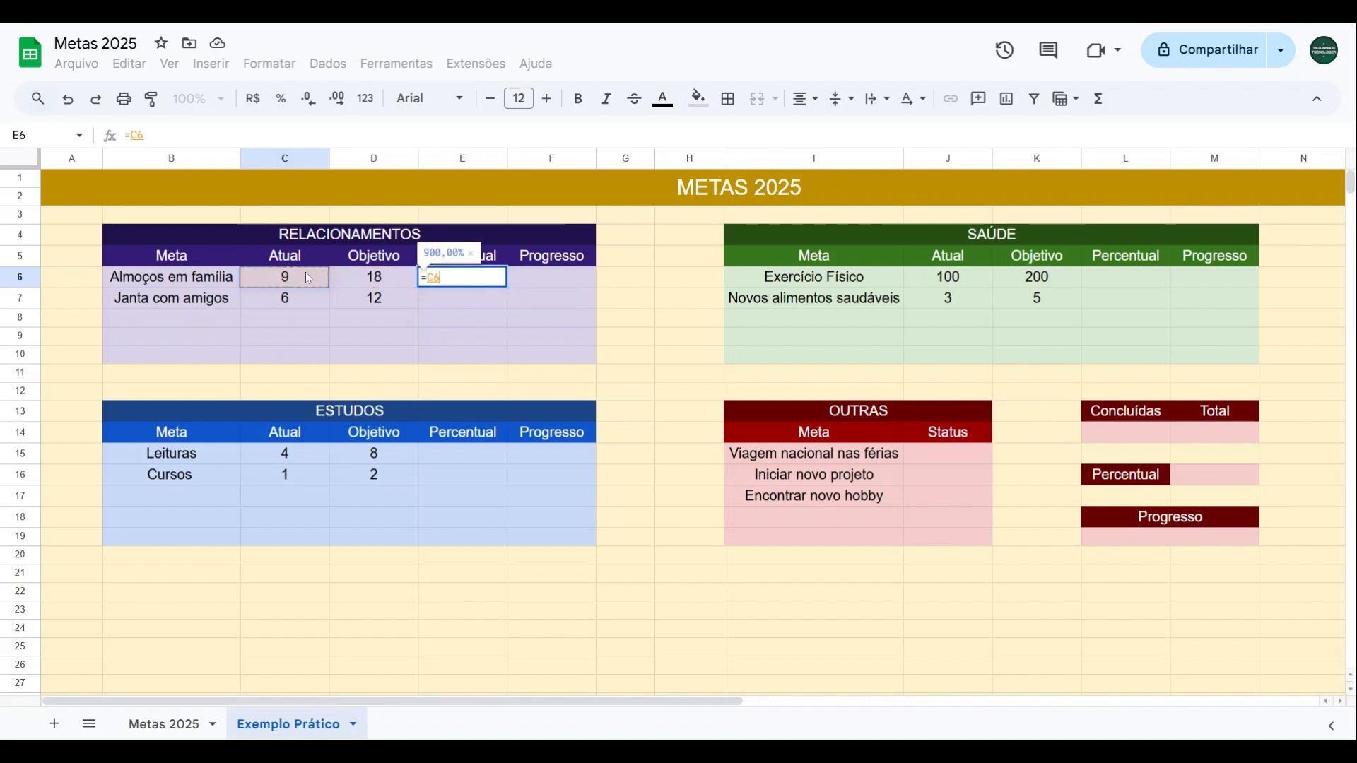
pyautogui.write('/')
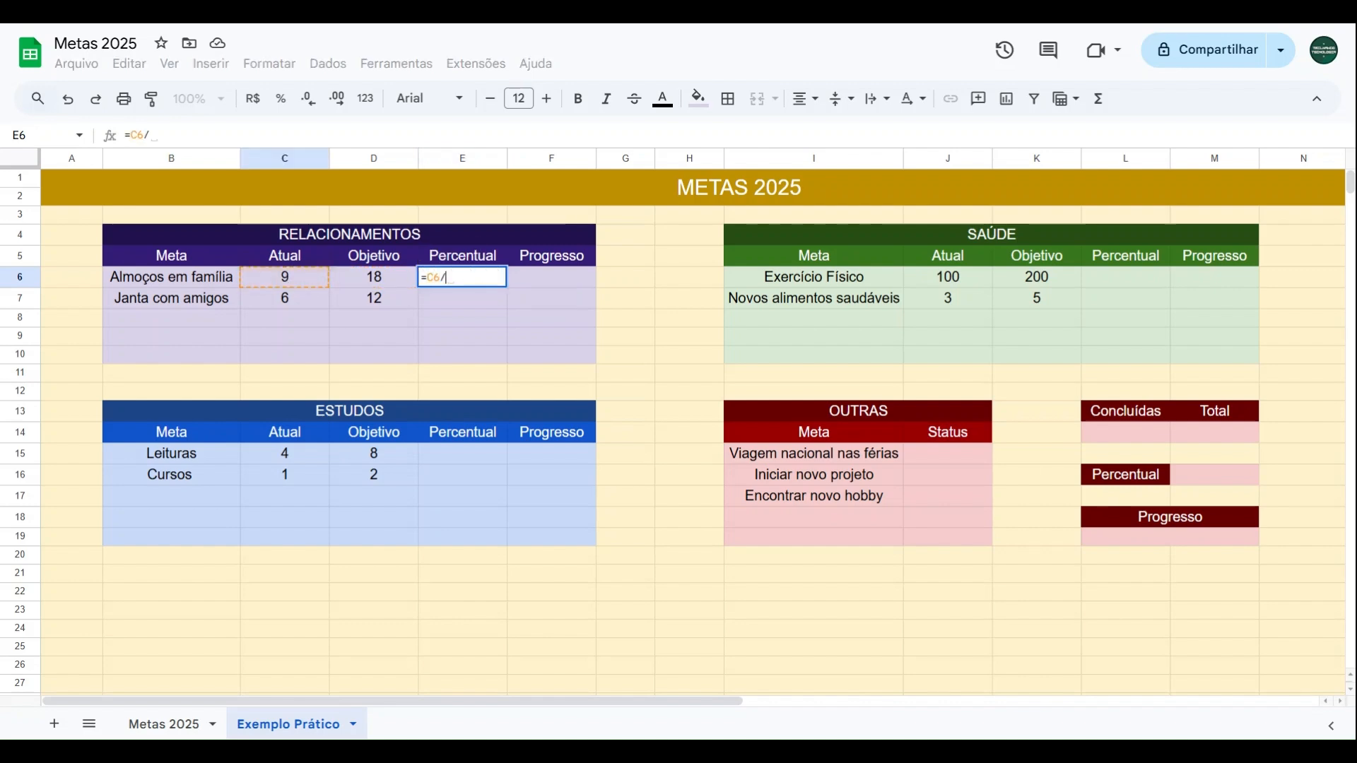
pyautogui.click(384, 277)
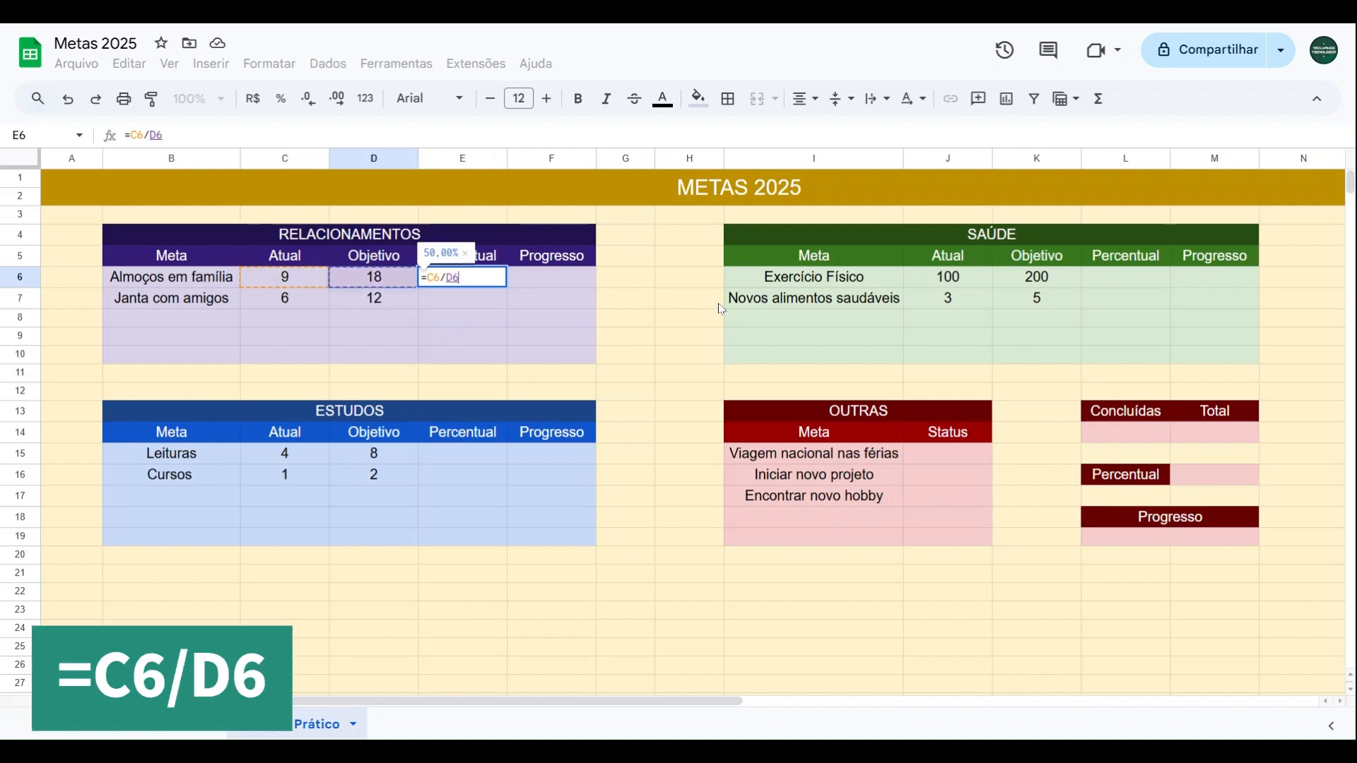
pyautogui.press('Return')
pyautogui.click(559, 433)
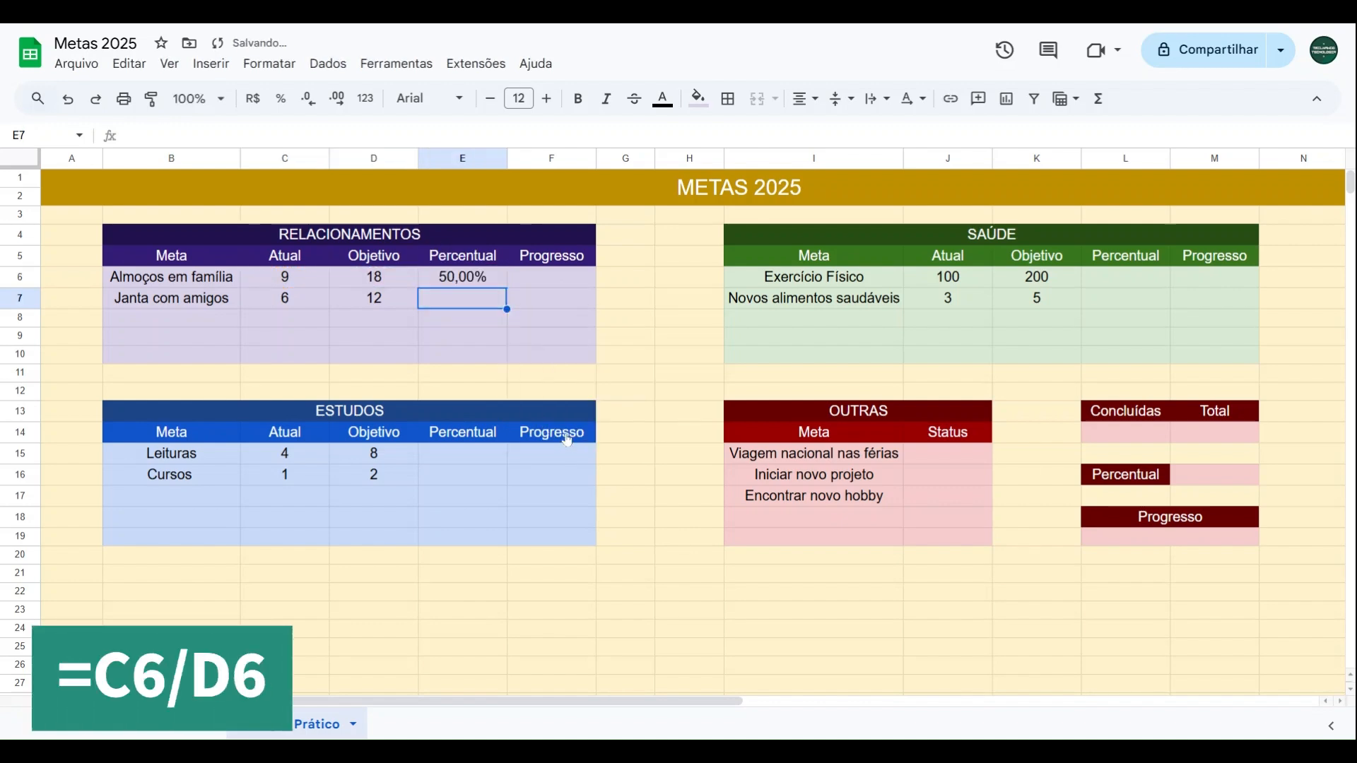
# Test the E6 formula by setting the Atual value in C6 to 0 and restoring it to 9.
pyautogui.click(286, 279)
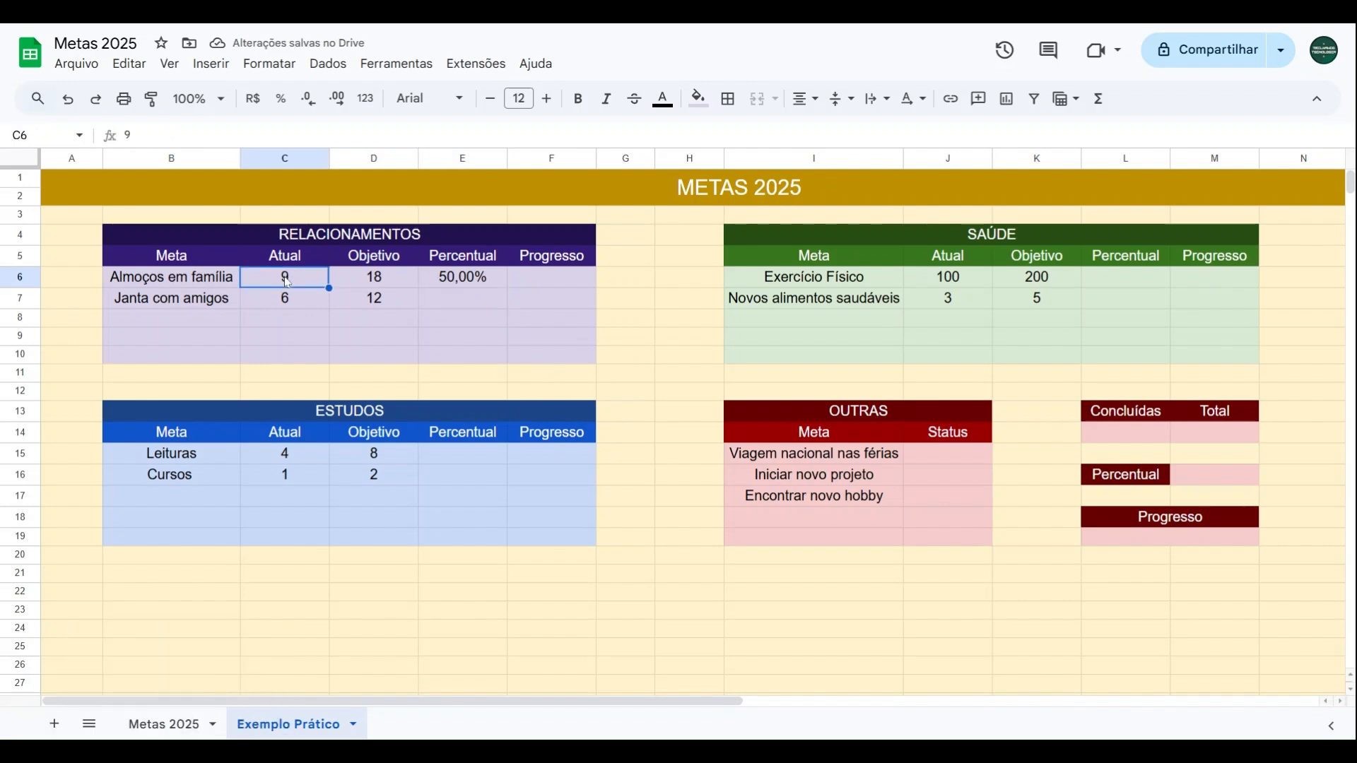
pyautogui.write('0')
pyautogui.press('Tab')
pyautogui.press('Tab')
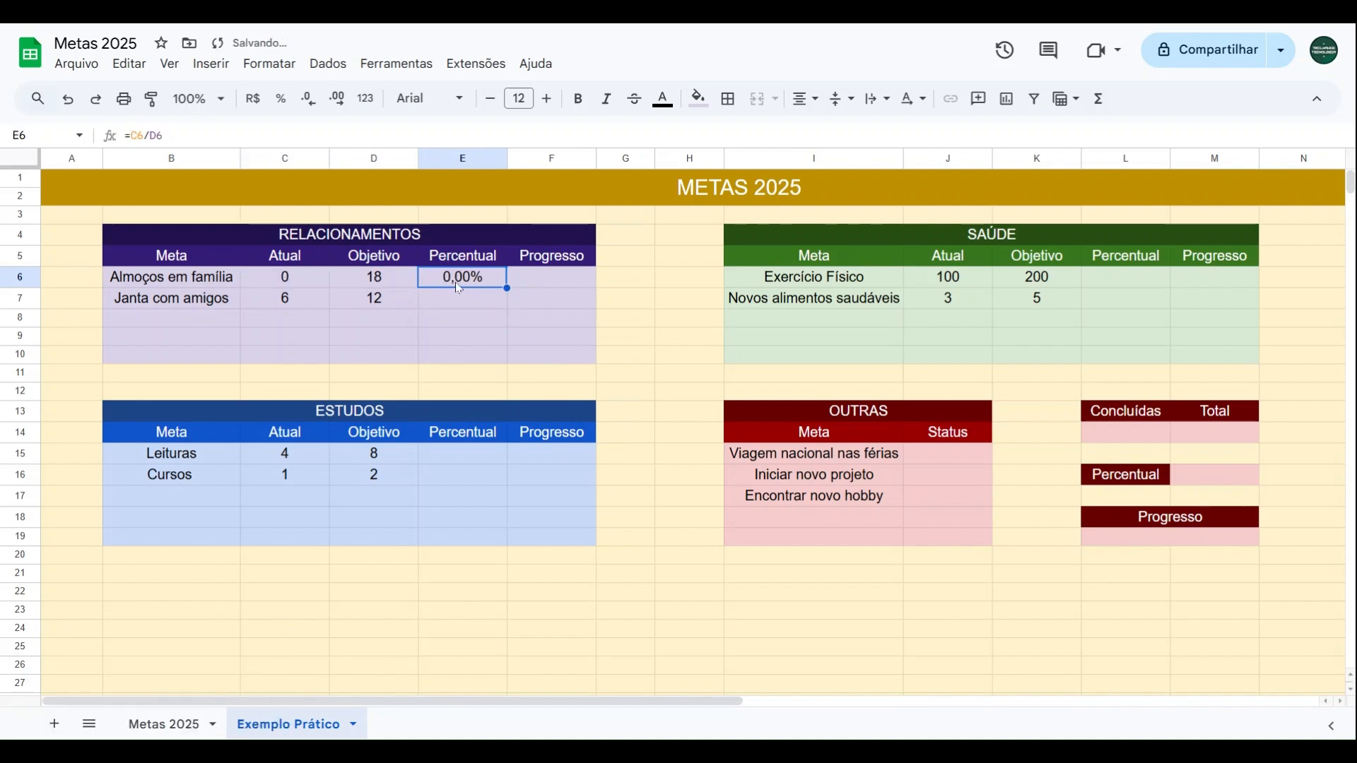
pyautogui.click(297, 279)
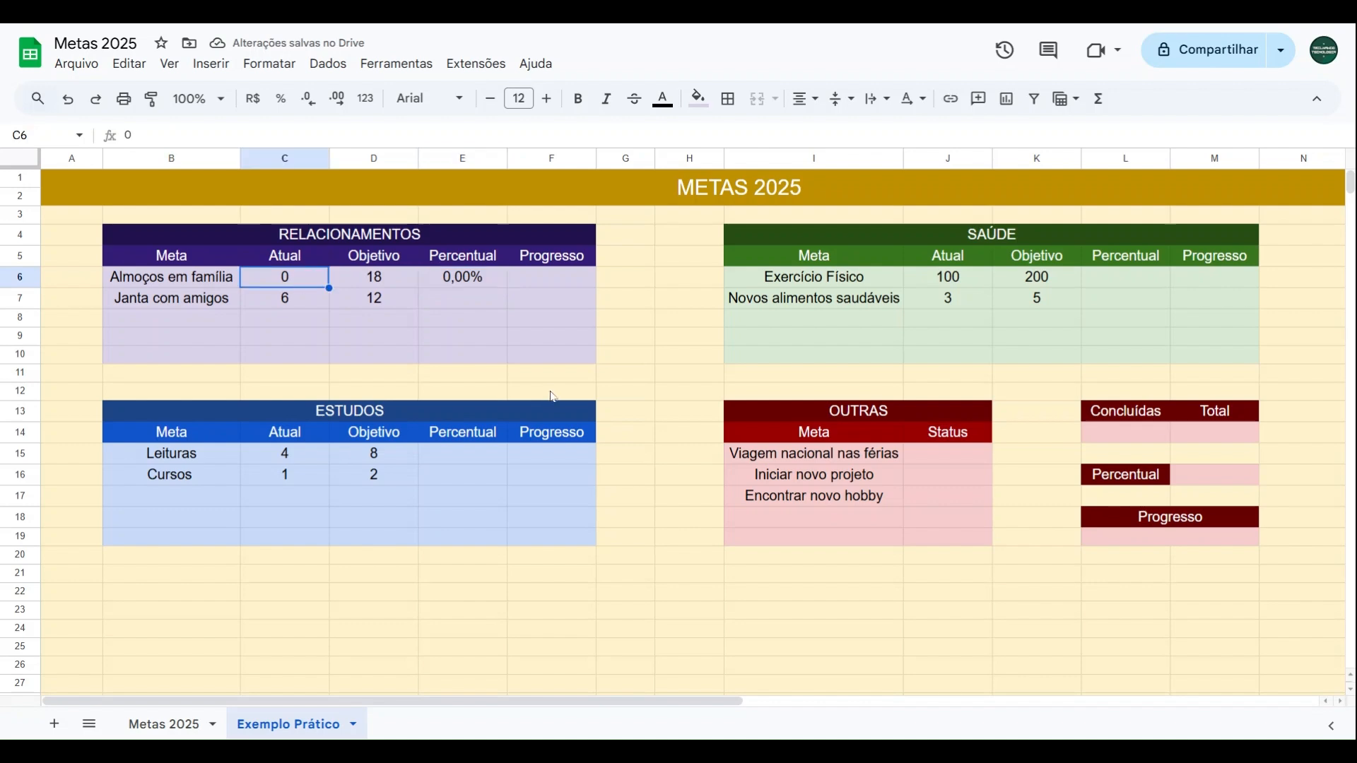
pyautogui.write('9')
pyautogui.press('Tab')
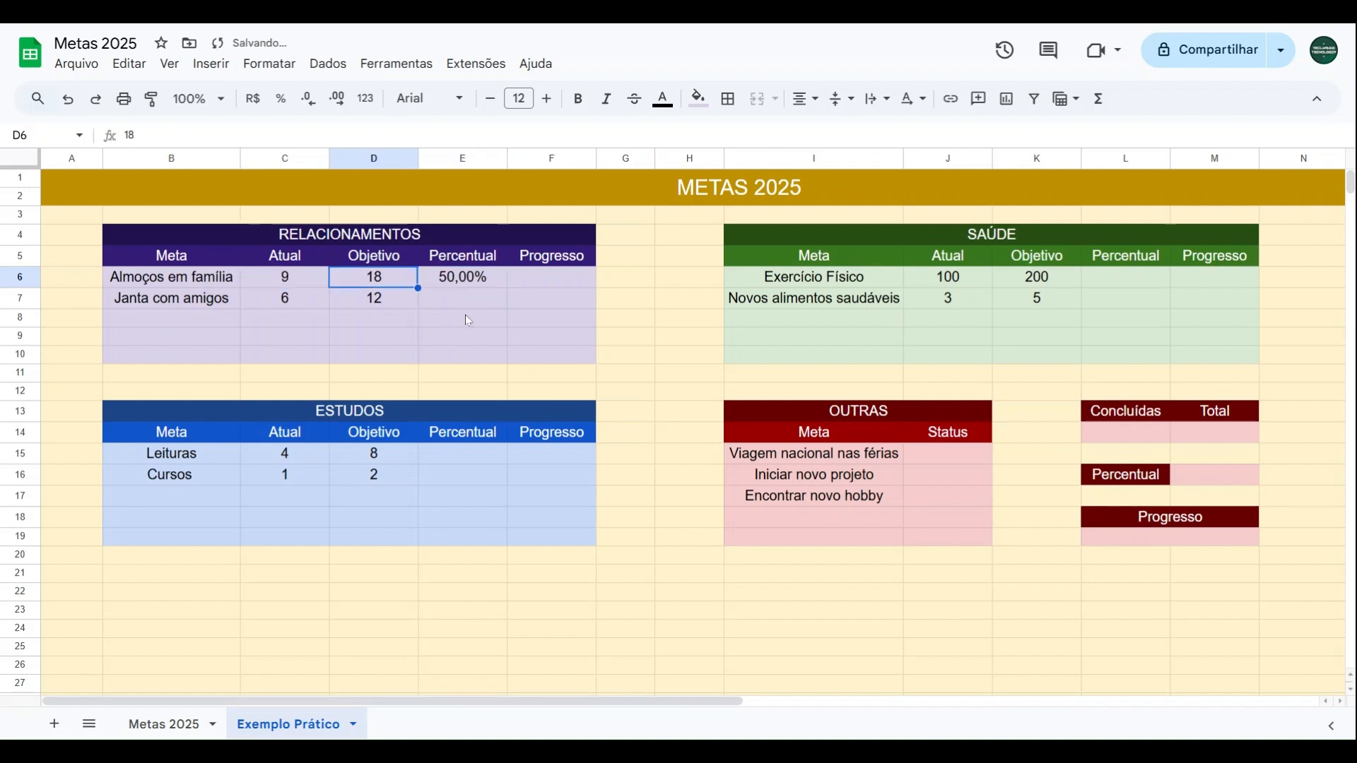
# Test the Almoços em família percentage by setting the Atual value in C6 to 18 and restoring it to 9.
pyautogui.press('Tab')
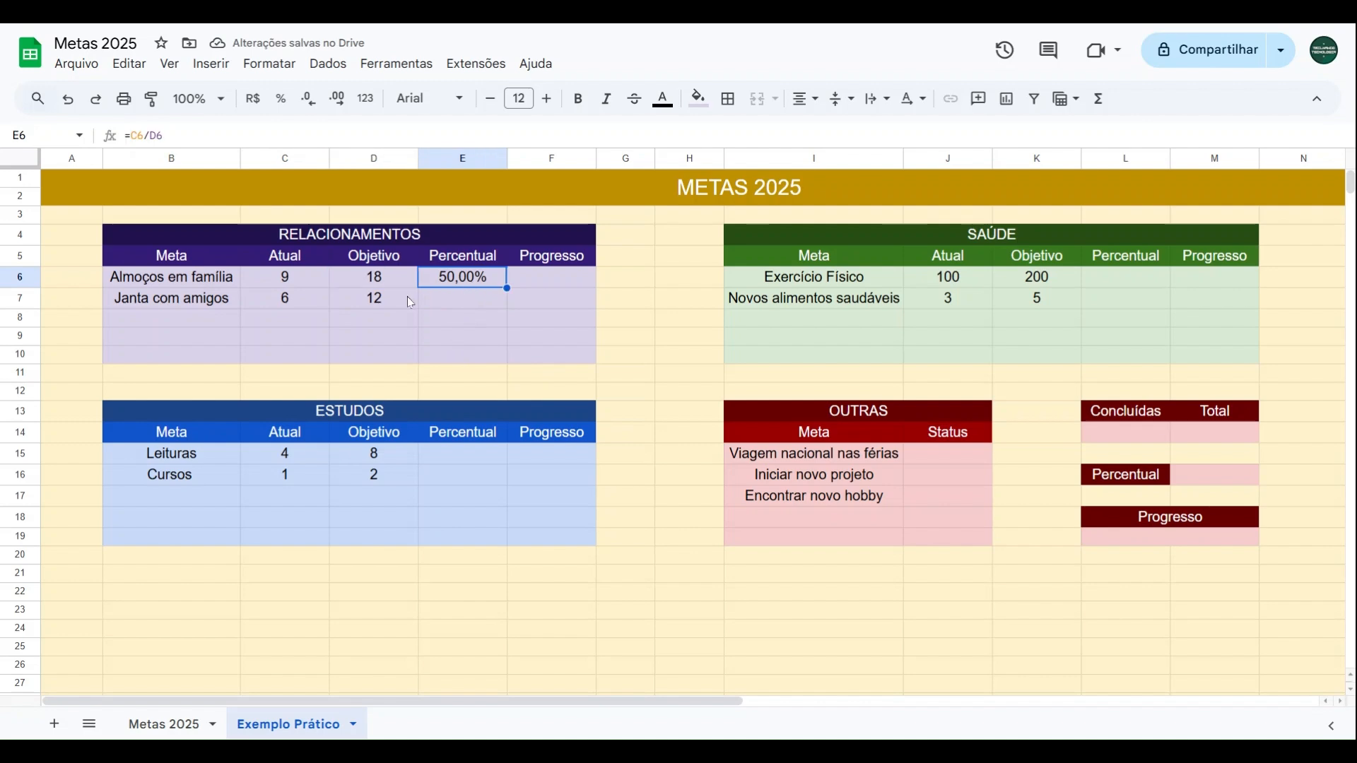
pyautogui.click(311, 283)
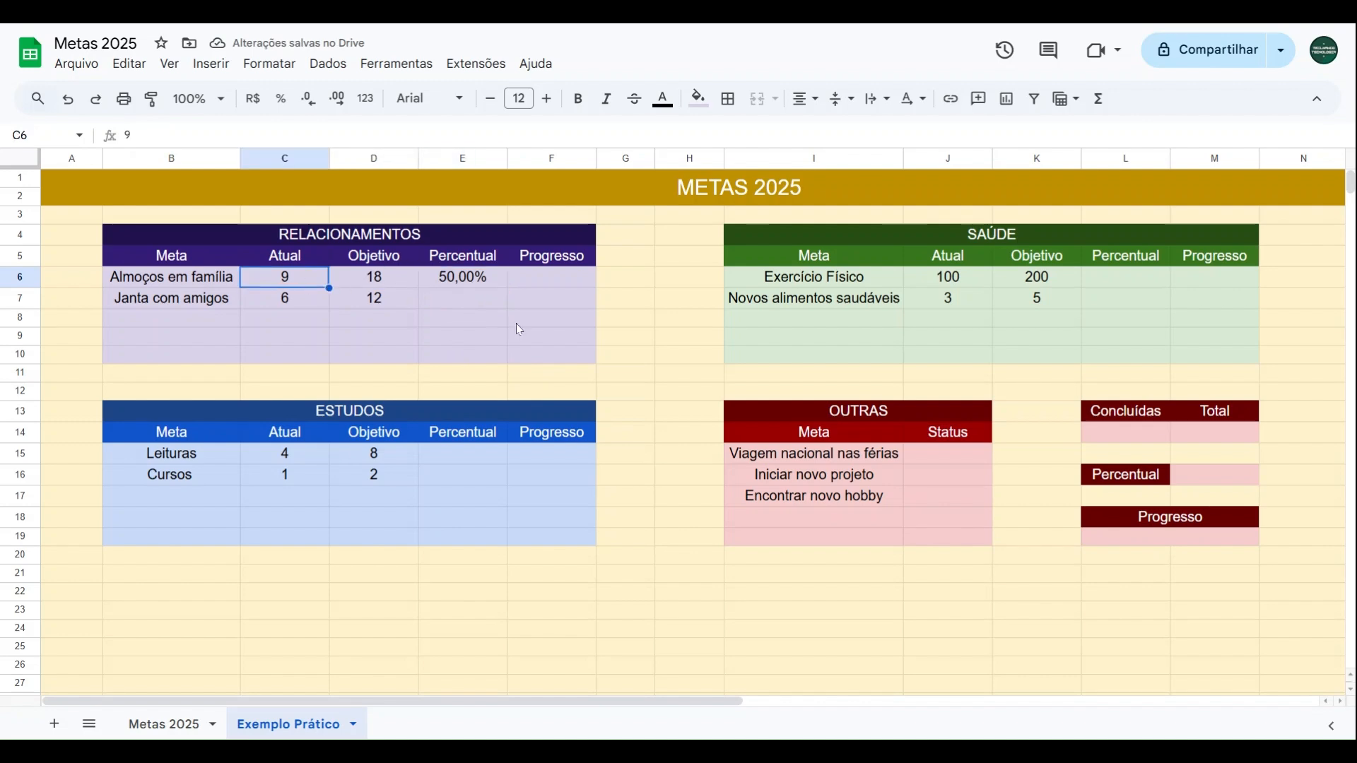
pyautogui.write('18')
pyautogui.press('Tab')
pyautogui.click(325, 280)
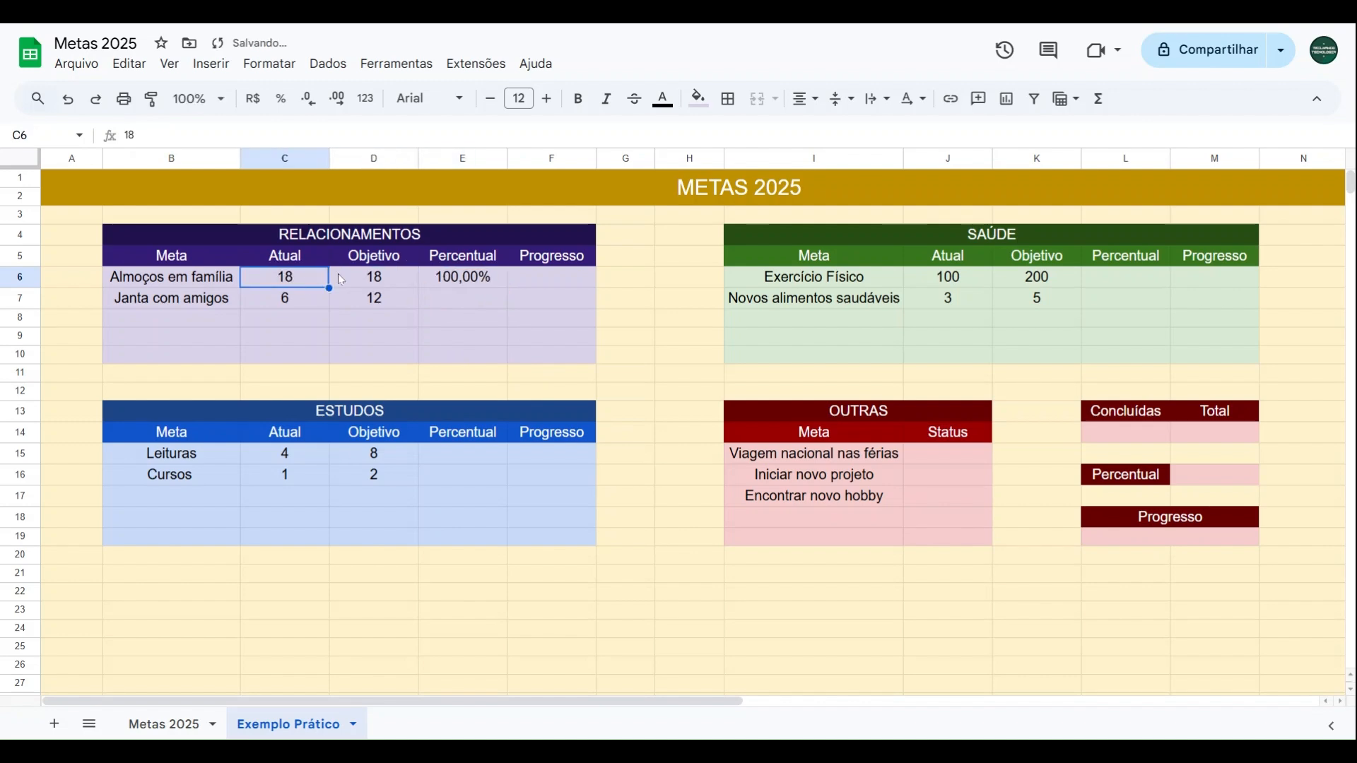
pyautogui.write('9')
pyautogui.press('Tab')
# Fill the percentage formula from E6 down to E7 for the Janta com amigos goal.
pyautogui.press('Tab')
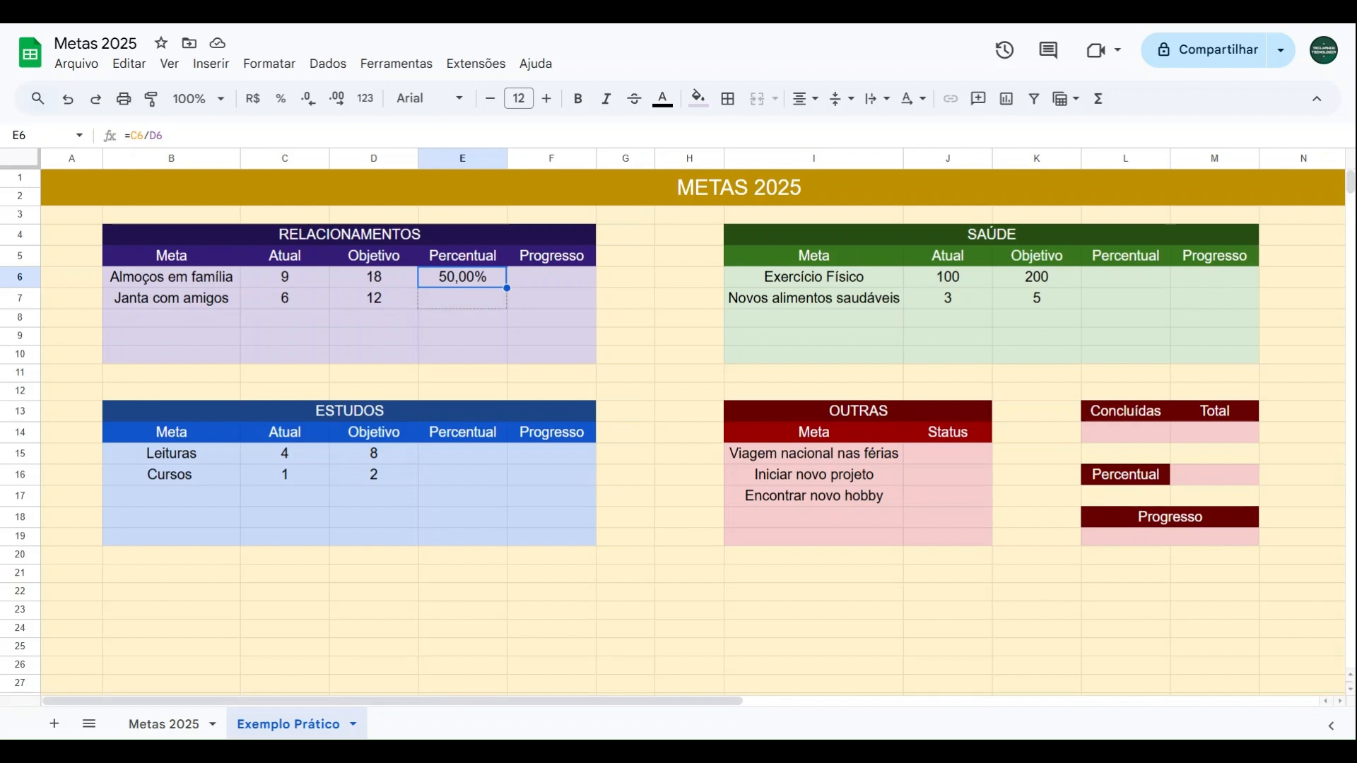
pyautogui.moveTo(507, 288); pyautogui.dragTo(498, 301)
pyautogui.moveTo(498, 301); pyautogui.dragTo(498, 303)
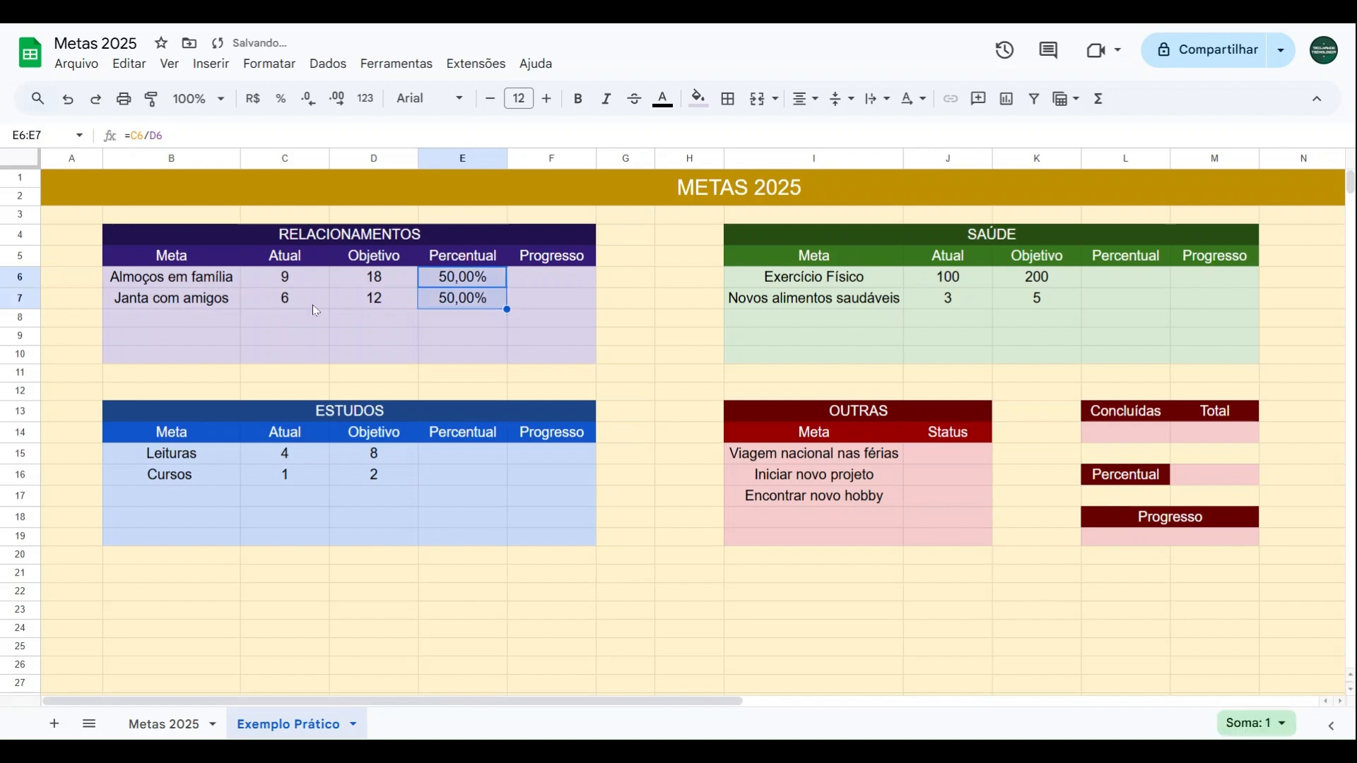
# Test the Janta com amigos percentage by setting the Atual value in C7 to 0, 3, 6 and 9 in turn.
pyautogui.click(205, 306)
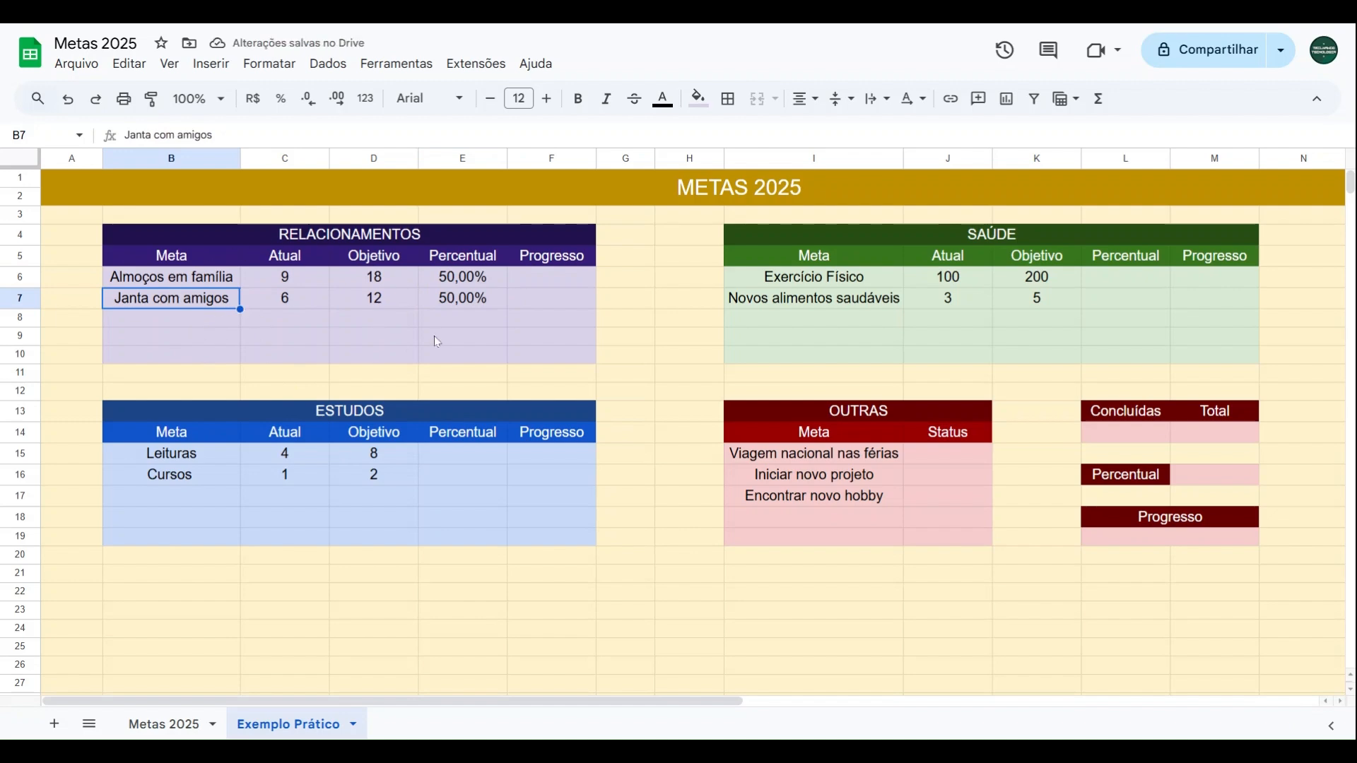
pyautogui.press('Right')
pyautogui.press('Right')
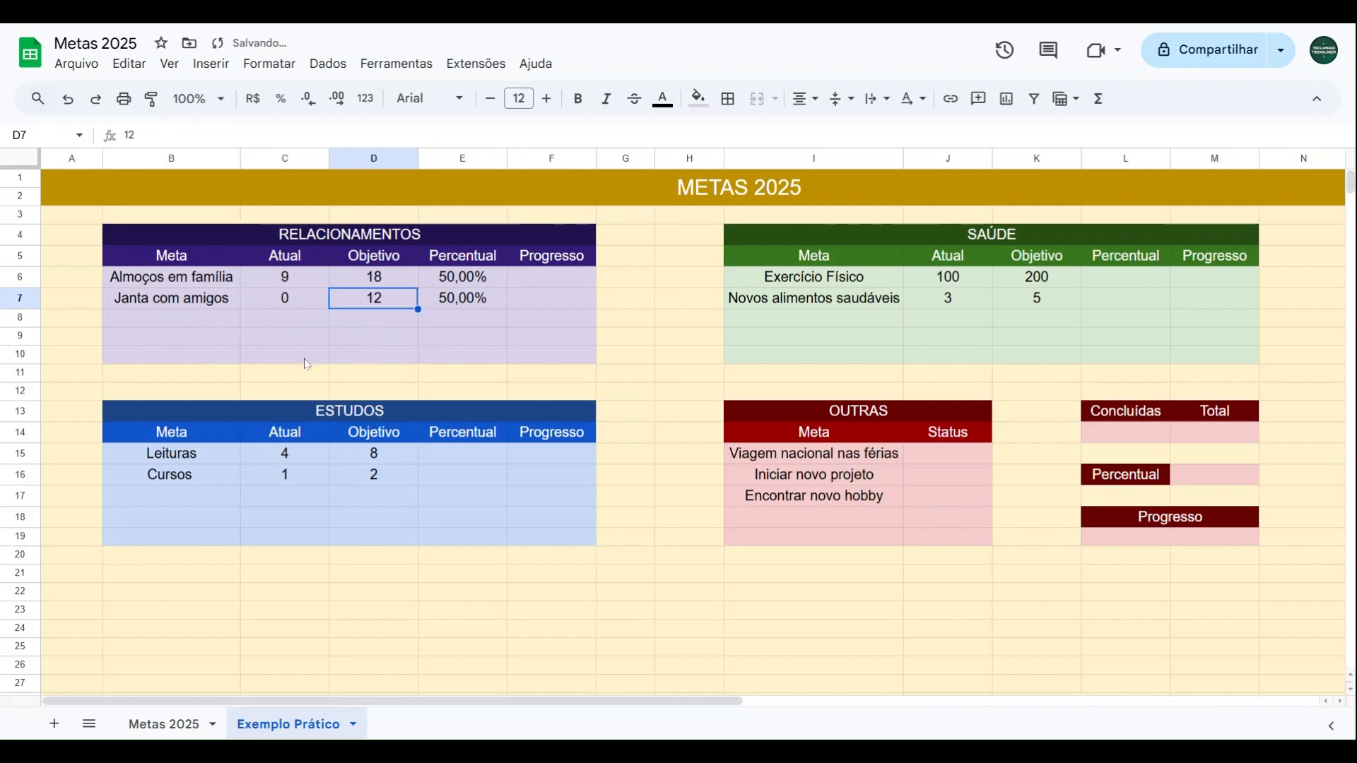
pyautogui.press('Left')
pyautogui.write('3')
pyautogui.press('Tab')
pyautogui.press('Left')
pyautogui.write('6')
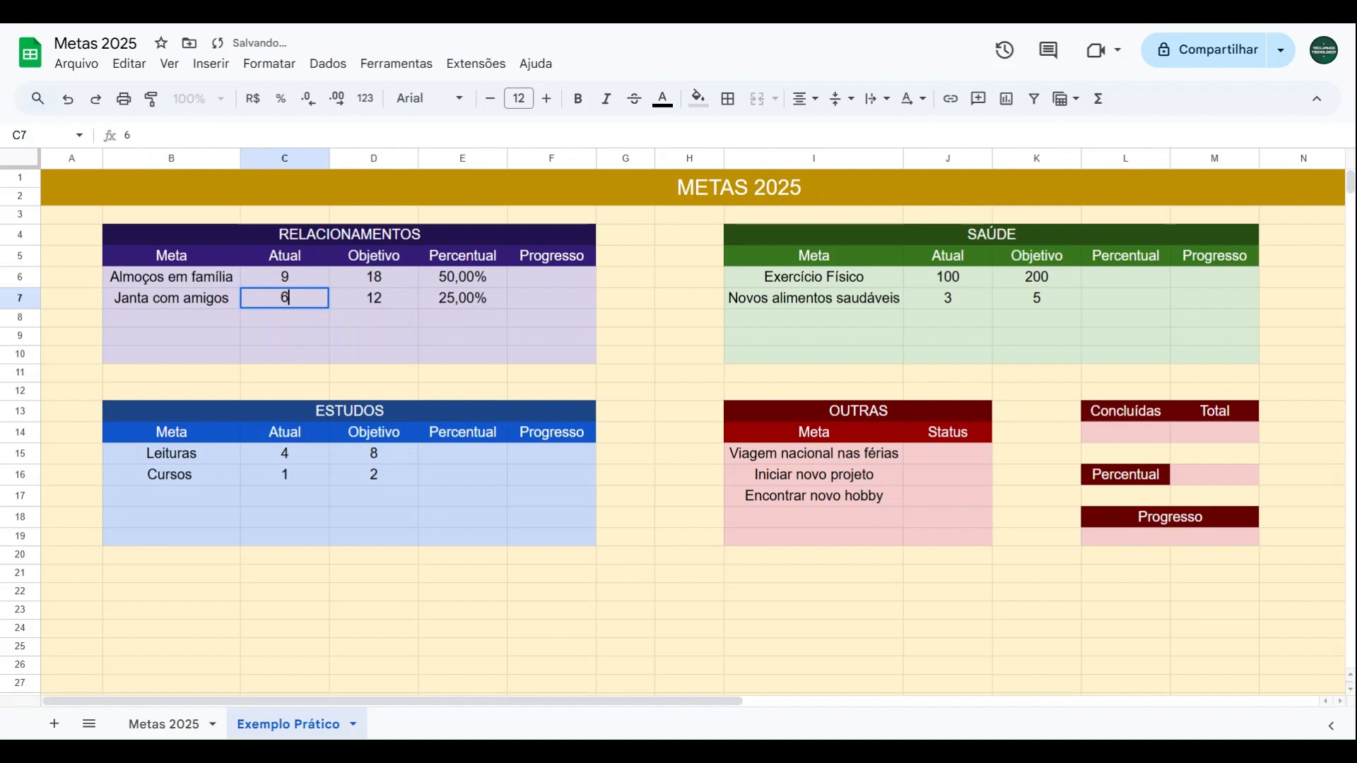
pyautogui.press('Tab')
pyautogui.press('Left')
pyautogui.write('9')
pyautogui.press('Tab')
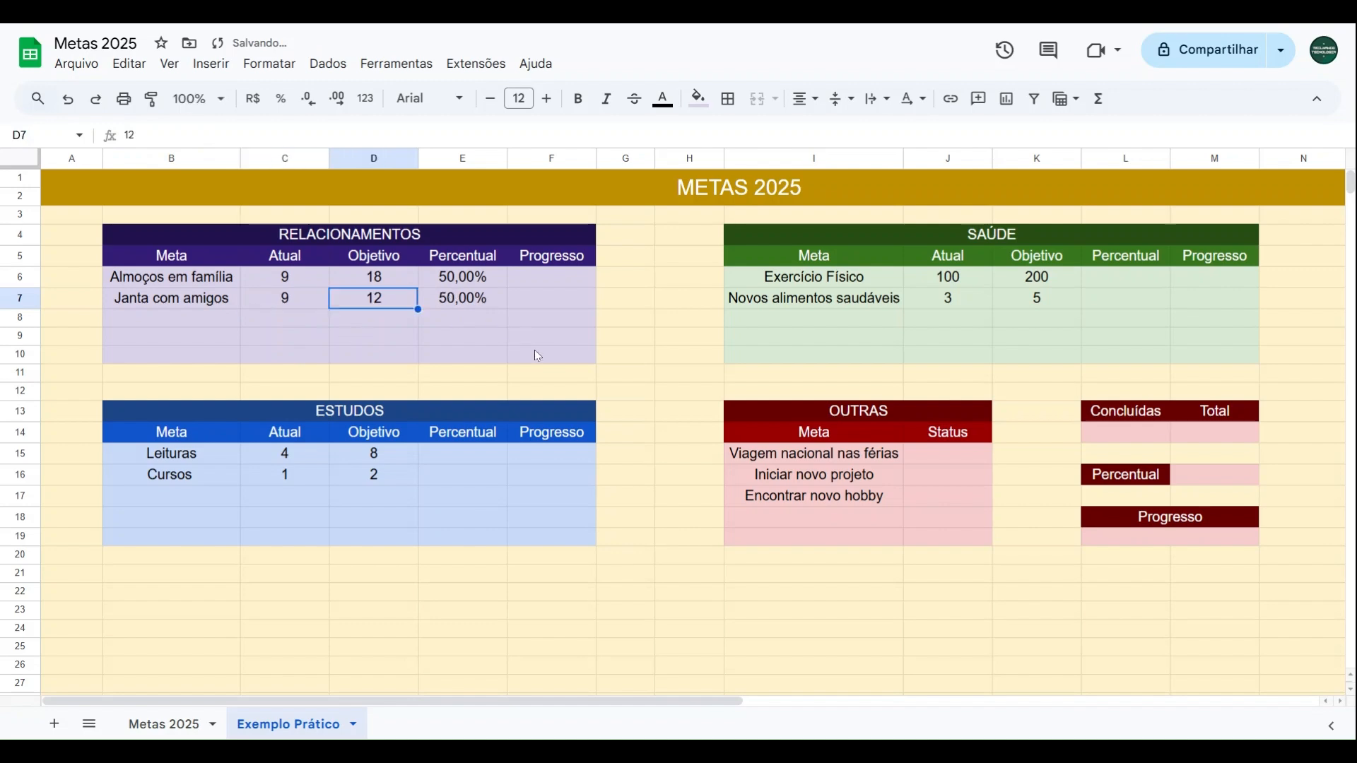
# Test the Janta com amigos goal as completed by setting C7 to 12, and restore it to 6.
pyautogui.press('Left')
pyautogui.write('12')
pyautogui.press('Tab')
pyautogui.press('Left')
pyautogui.write('6')
pyautogui.press('Tab')
pyautogui.press('Down')
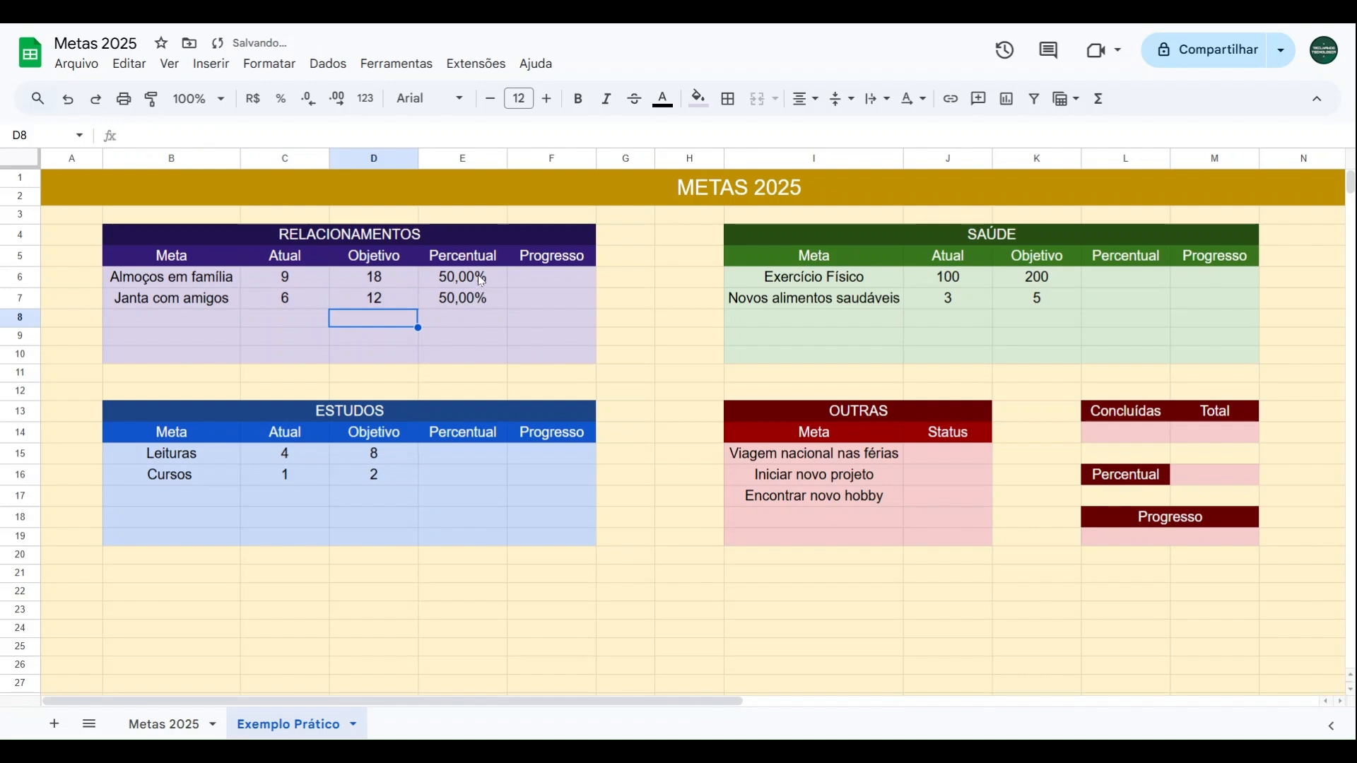
# Calculate the Leituras percentage in E15 with =C15/D15 and fill the formula down to E16 for Cursos.
pyautogui.click(430, 460)
pyautogui.write('=')
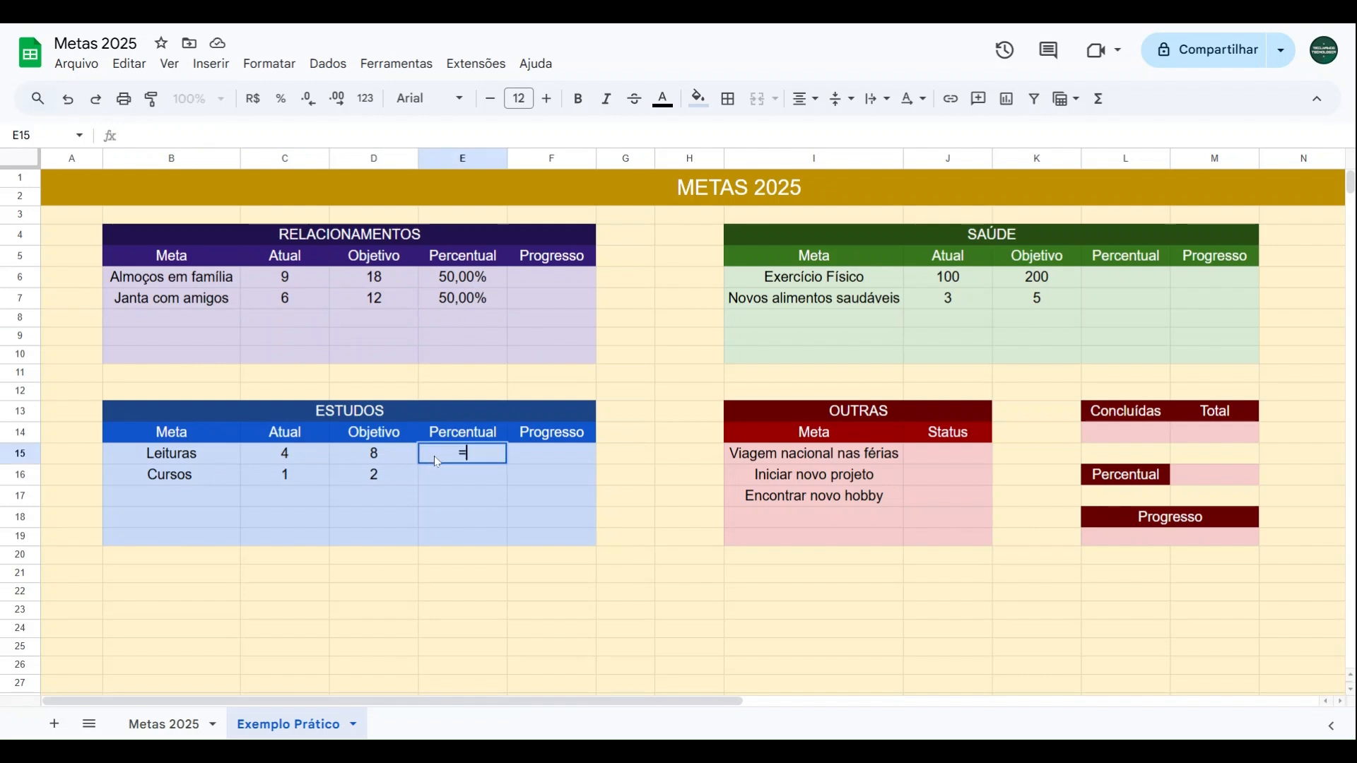
pyautogui.click(316, 456)
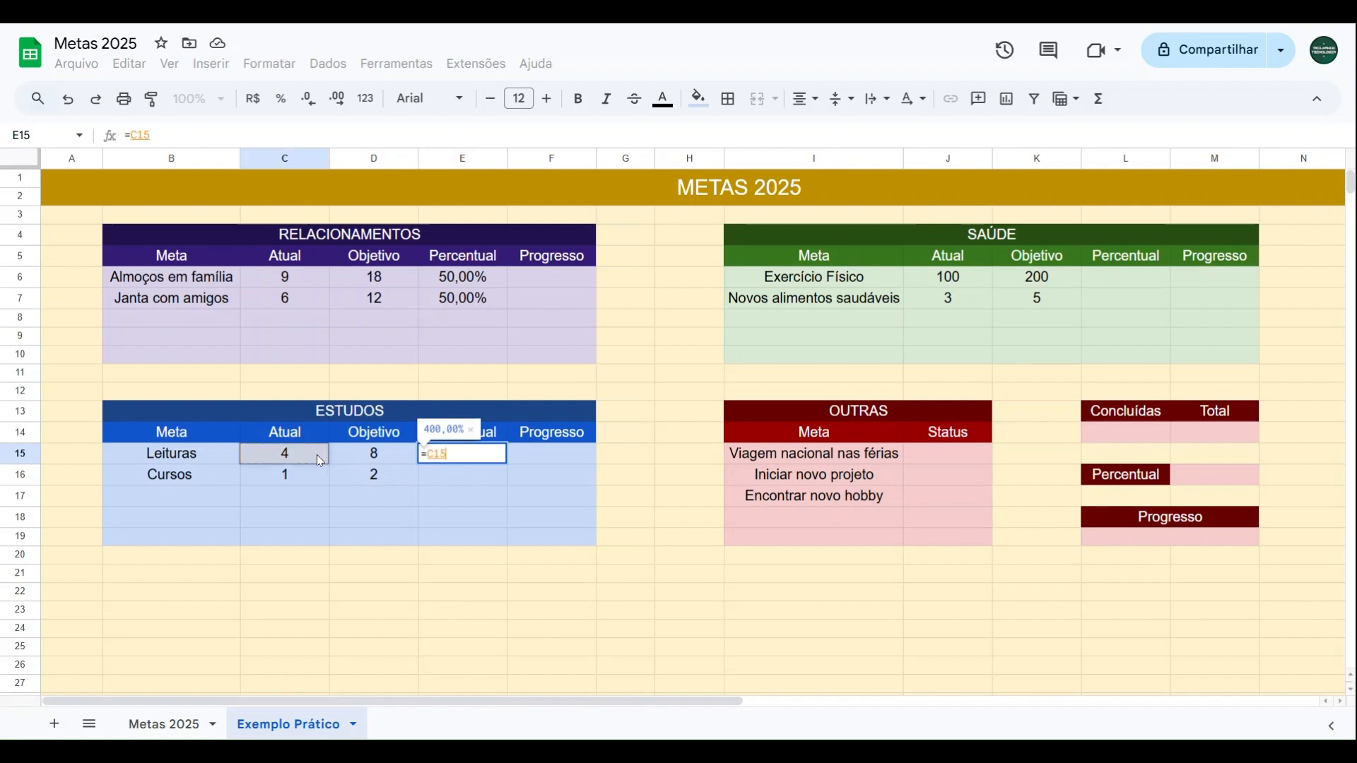
pyautogui.write('/')
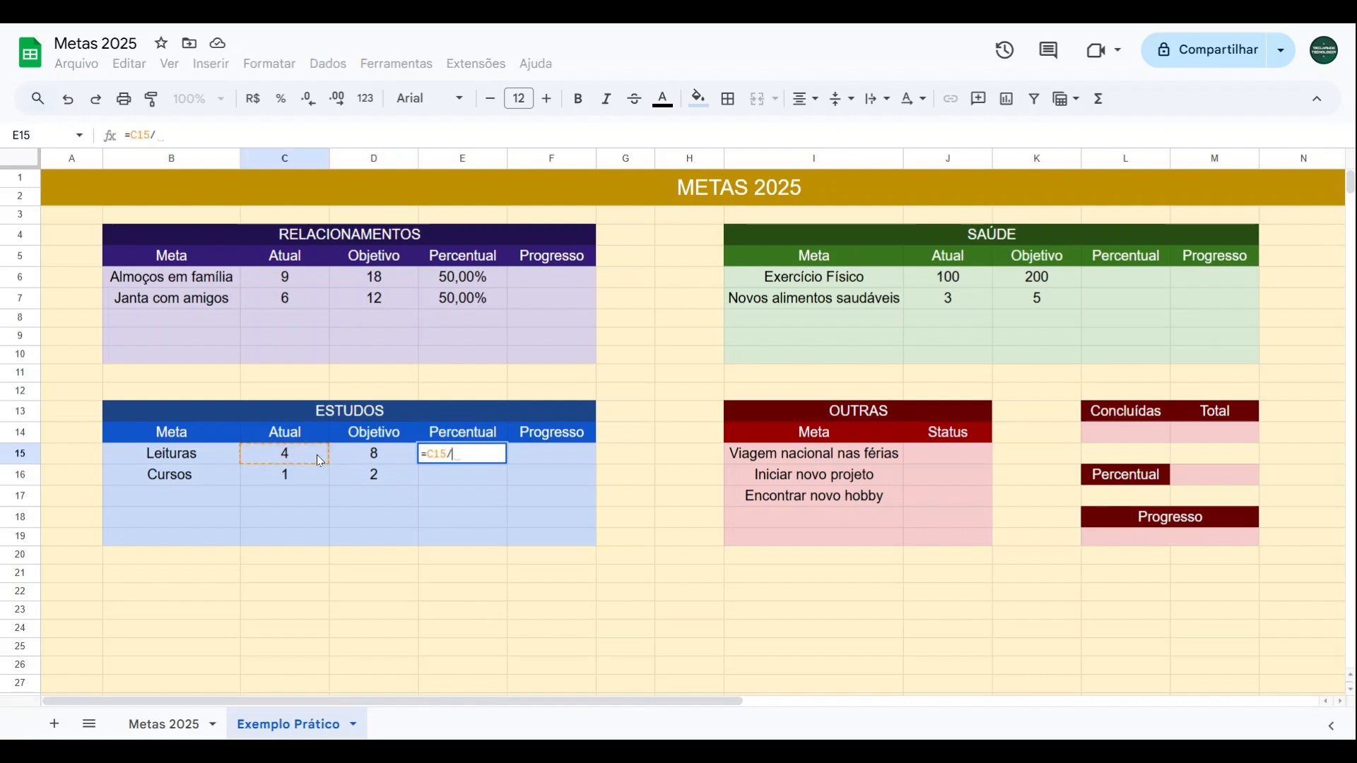
pyautogui.click(362, 461)
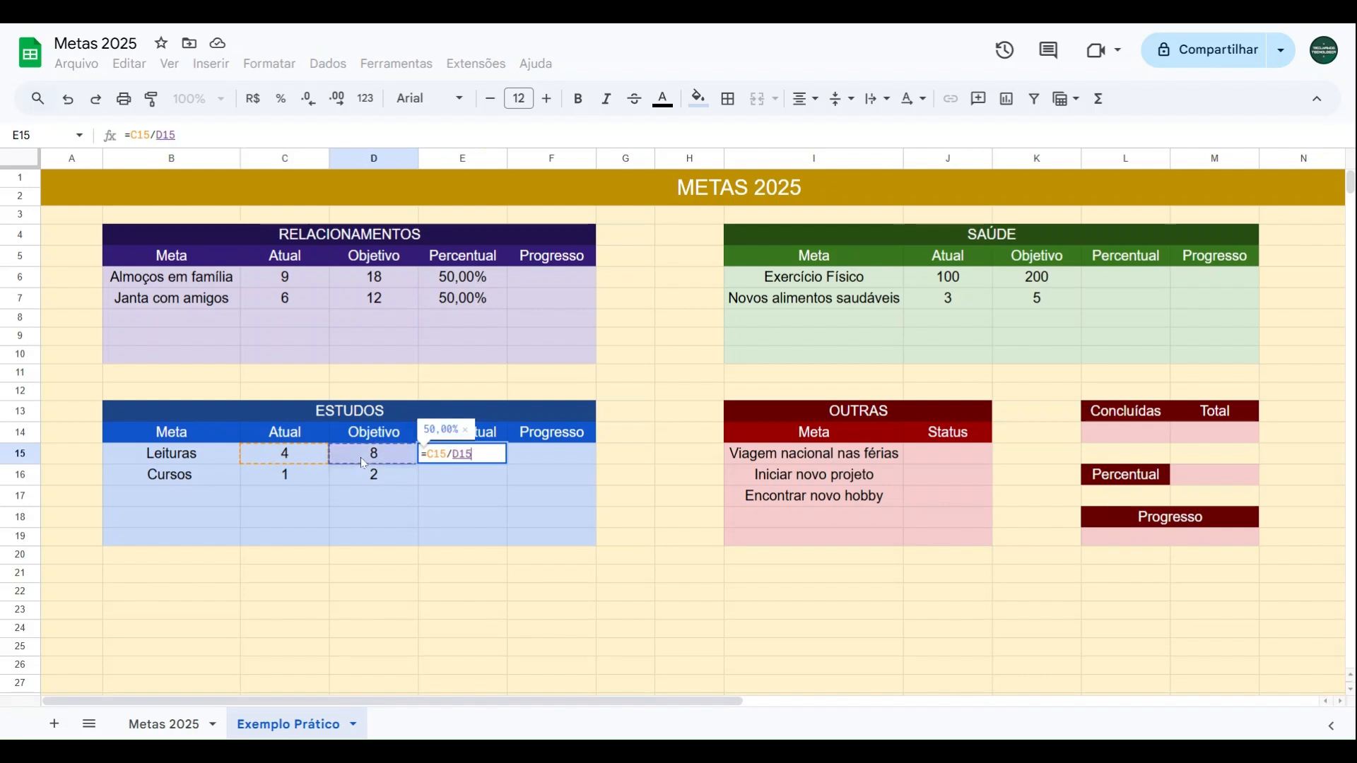
pyautogui.press('Return')
pyautogui.press('Left')
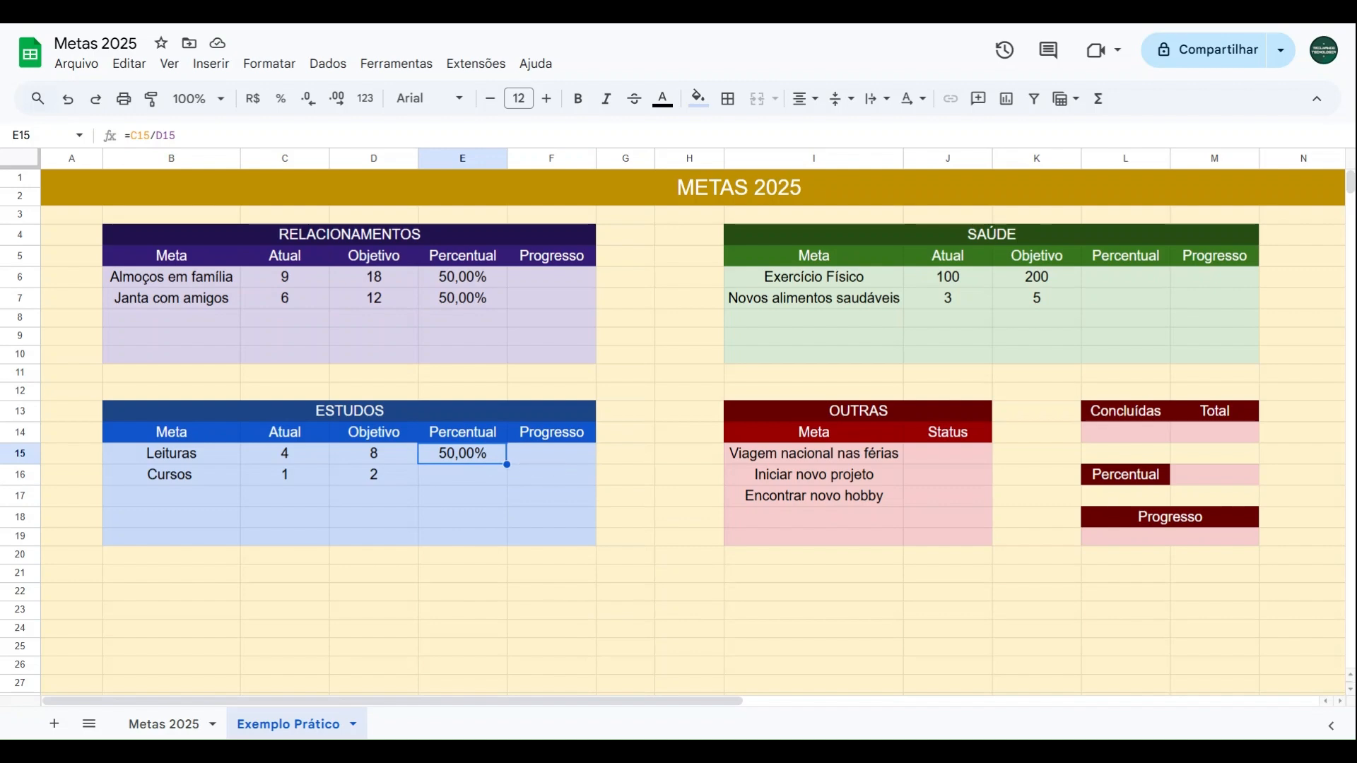
pyautogui.moveTo(424, 477); pyautogui.dragTo(414, 479)
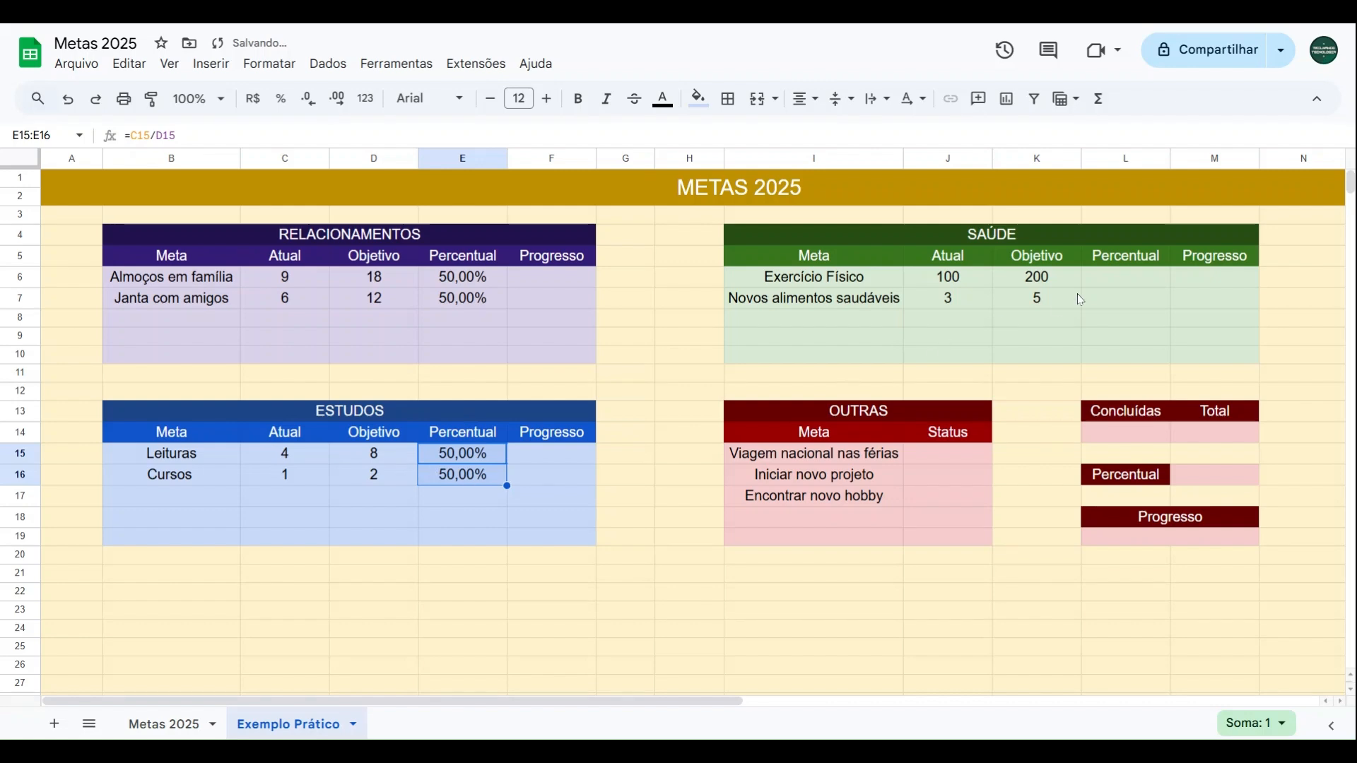
# Calculate the Exercício Físico percentage in L6 with the formula =J6/K6.
pyautogui.click(1113, 277)
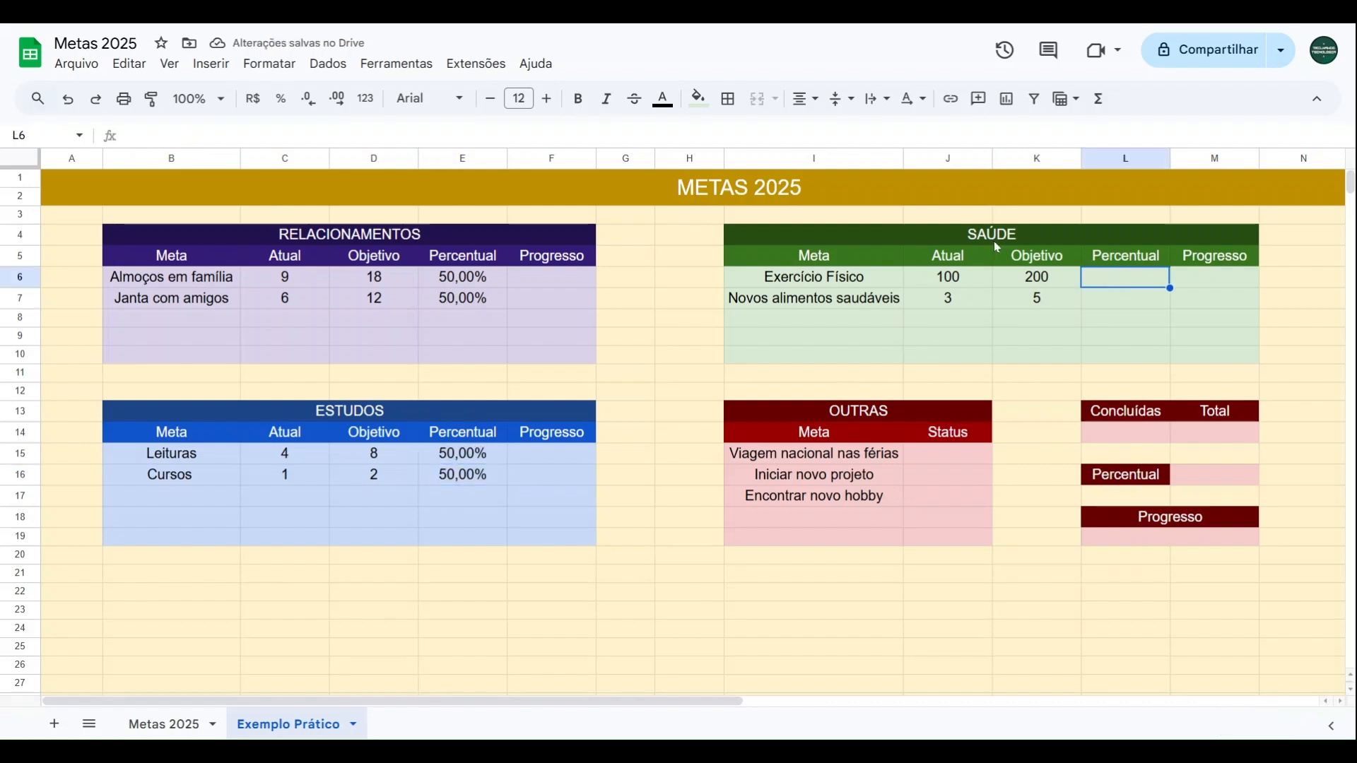
pyautogui.write('=')
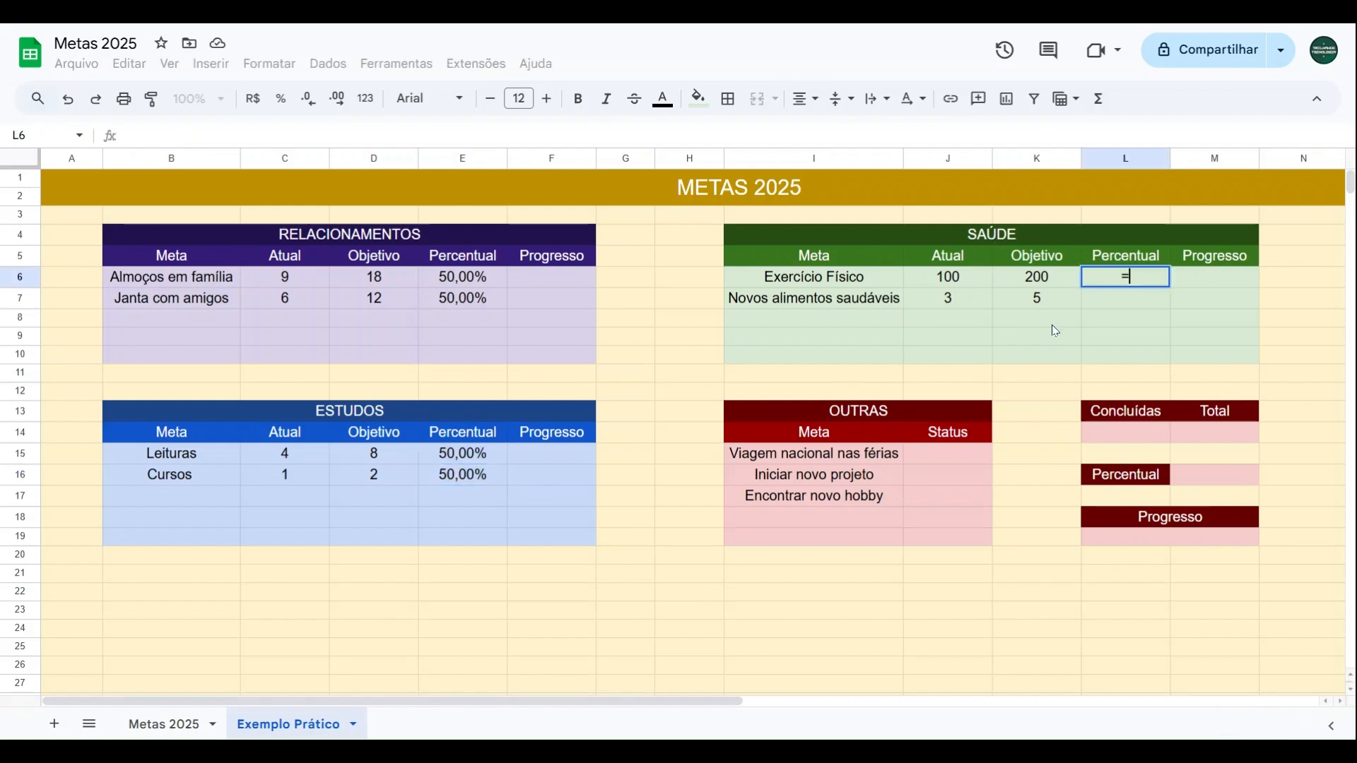
pyautogui.click(962, 284)
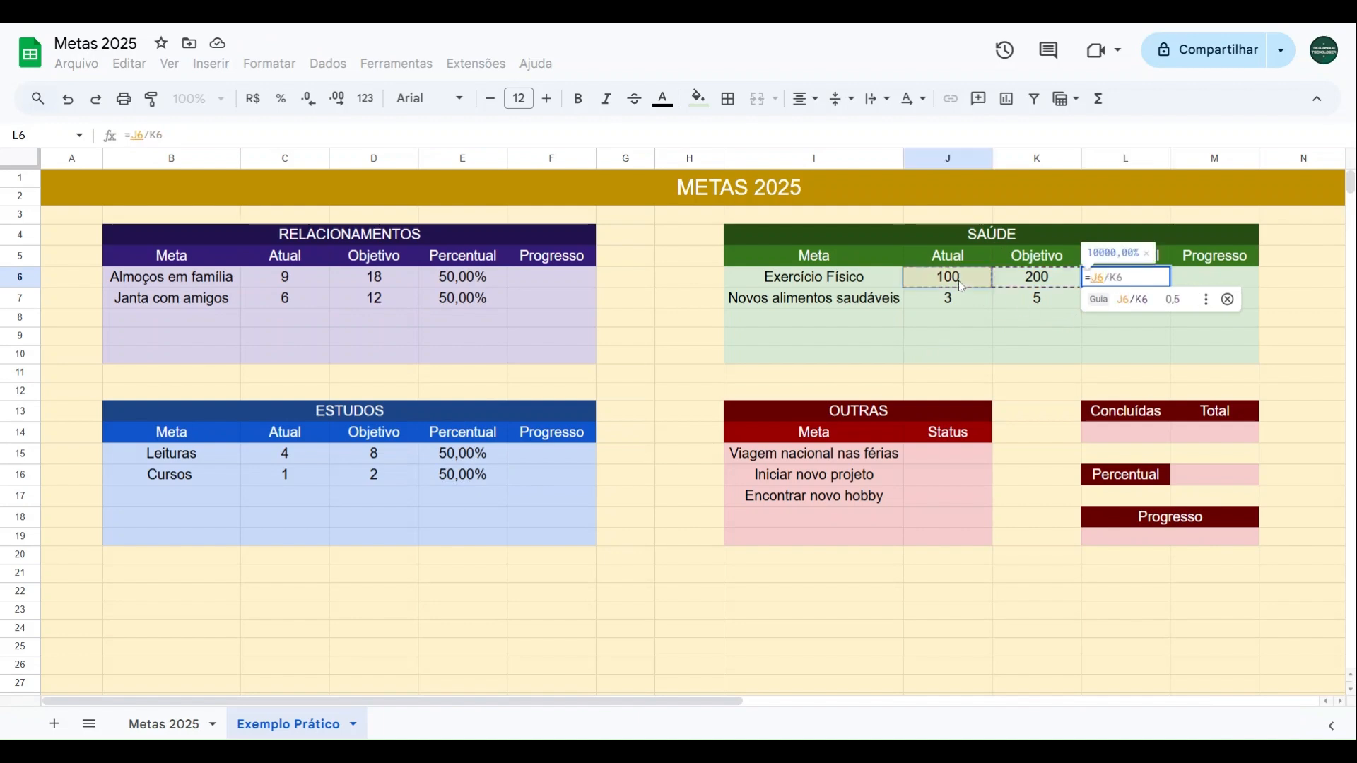
pyautogui.write('/')
pyautogui.click(1045, 287)
pyautogui.press('Return')
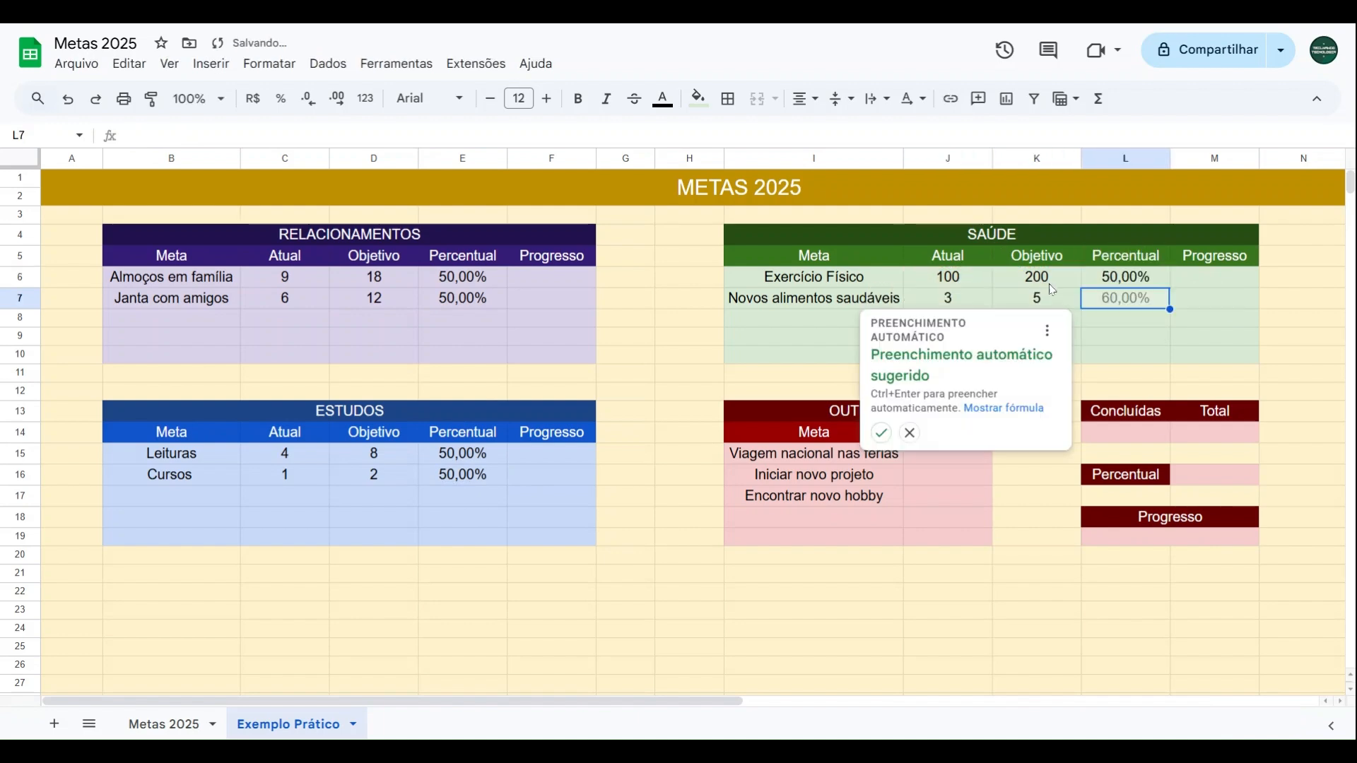
# Calculate the Novos alimentos saudáveis percentage in L7 with the formula =J7/K7.
pyautogui.click(1106, 311)
pyautogui.write('=')
pyautogui.click(961, 306)
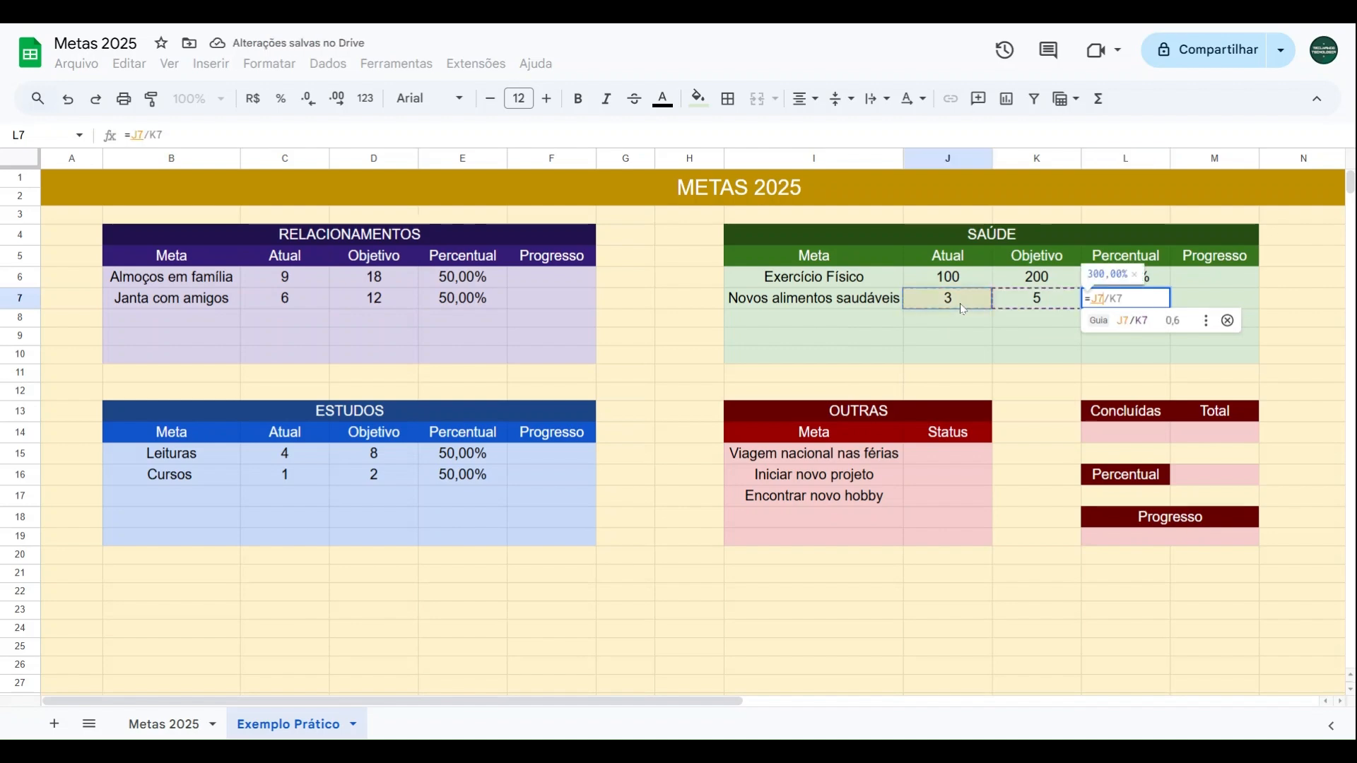
pyautogui.write('/')
pyautogui.click(1032, 308)
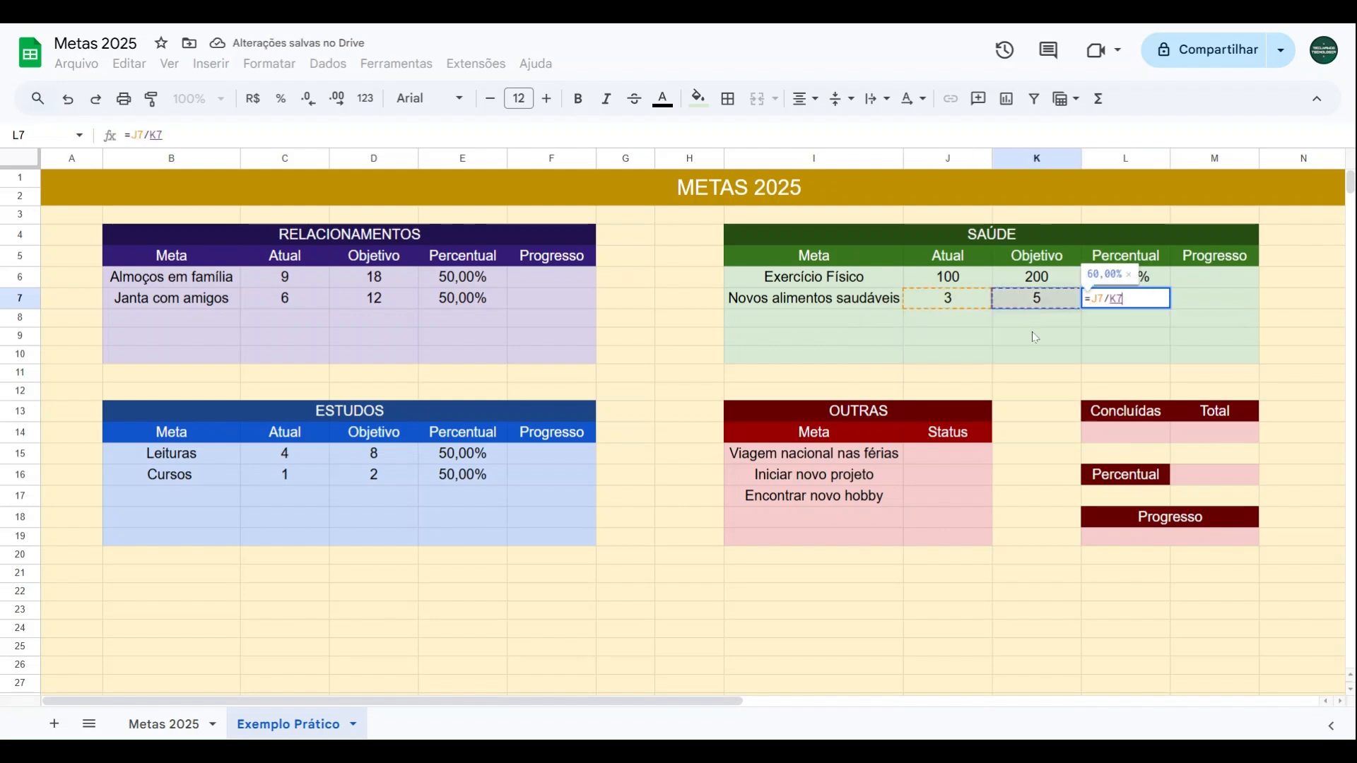
pyautogui.press('Return')
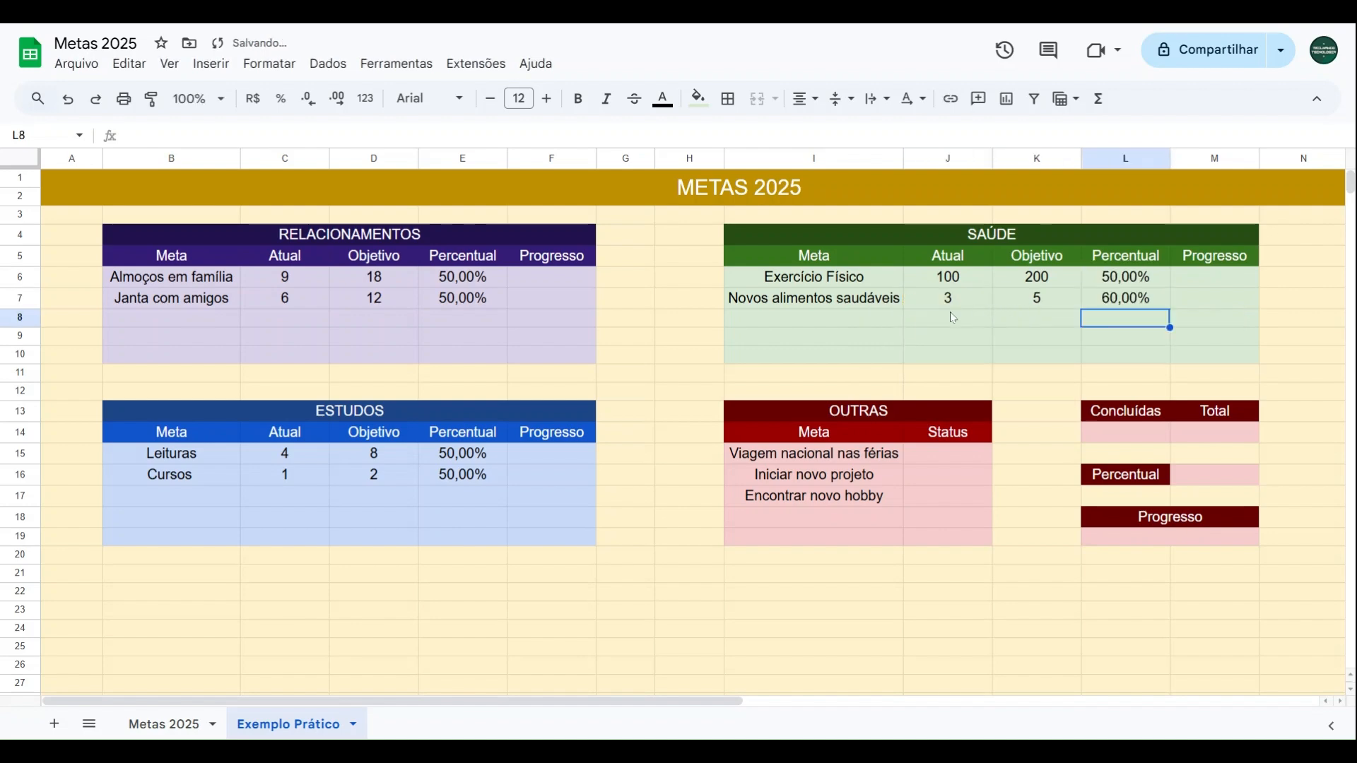
pyautogui.click(524, 298)
pyautogui.click(547, 456)
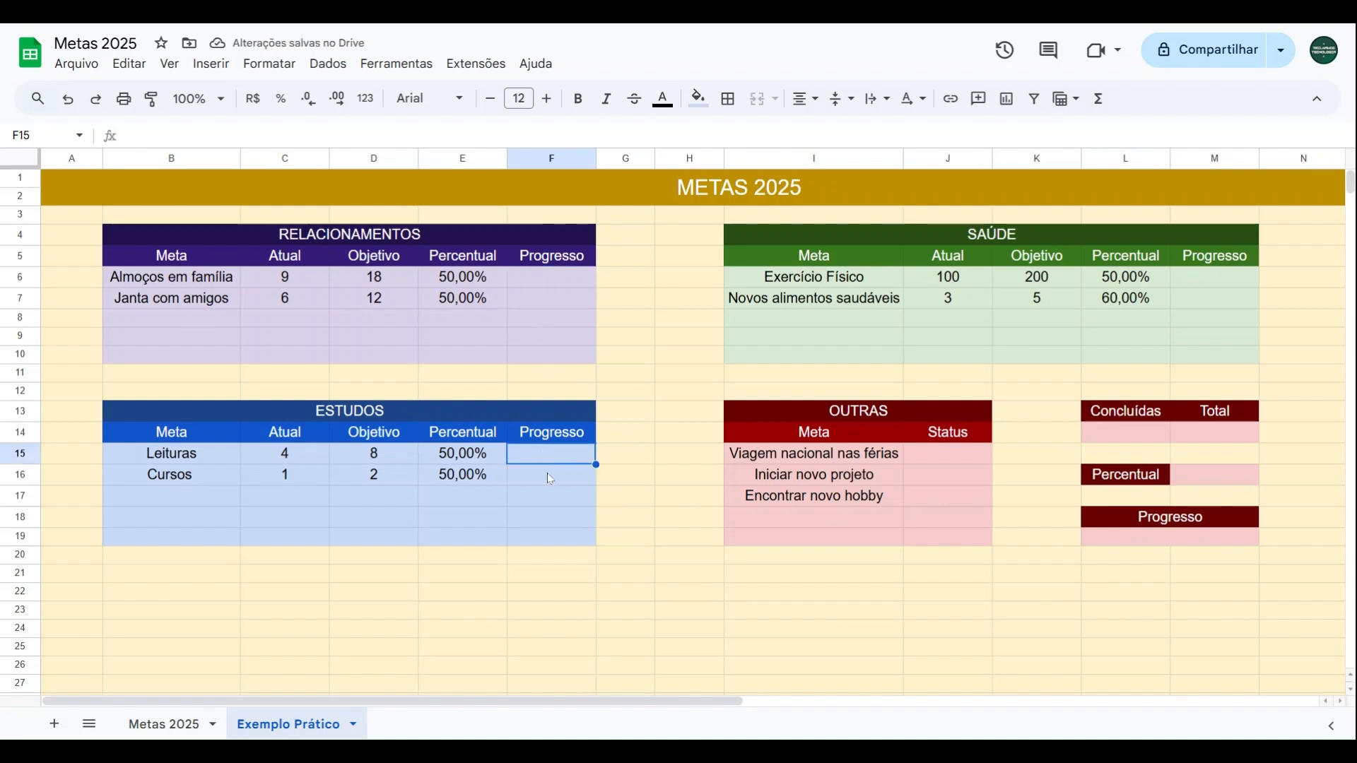
pyautogui.click(547, 473)
pyautogui.click(557, 284)
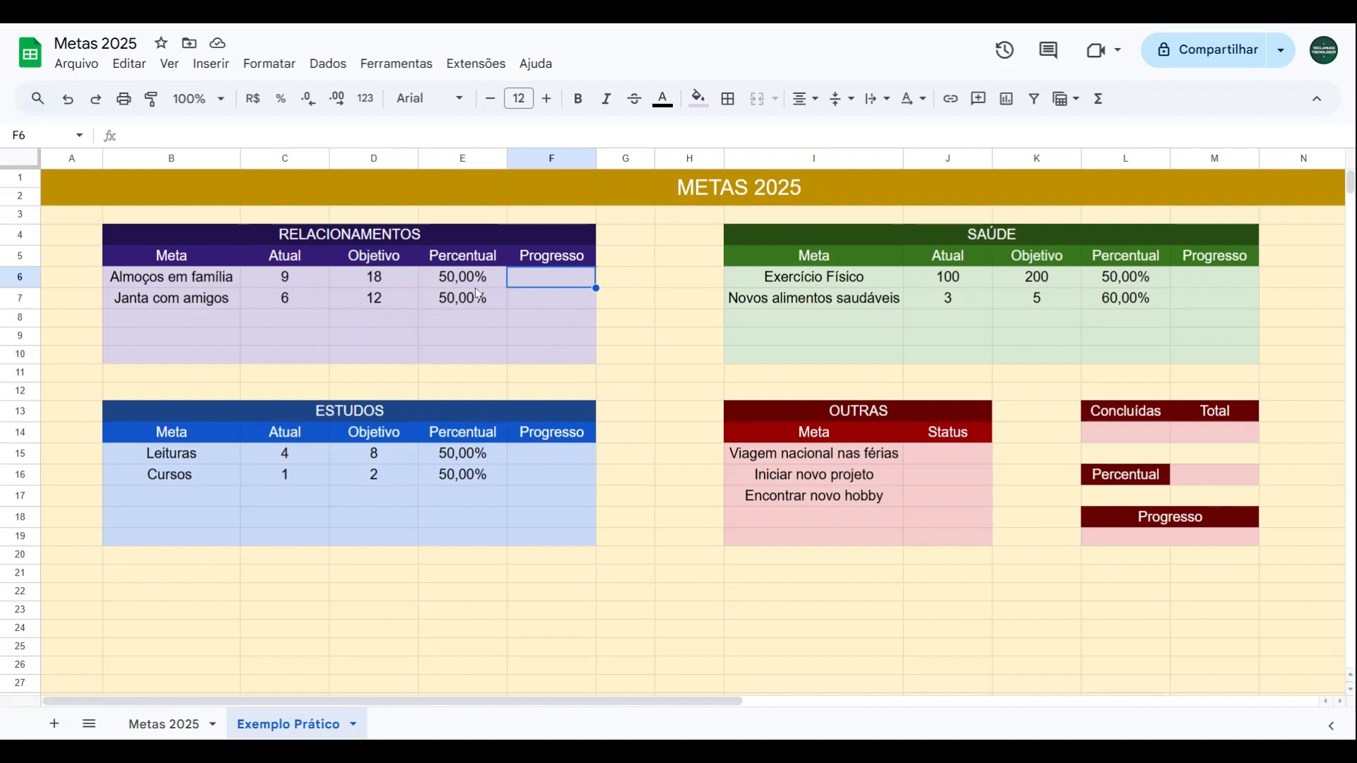
pyautogui.click(292, 277)
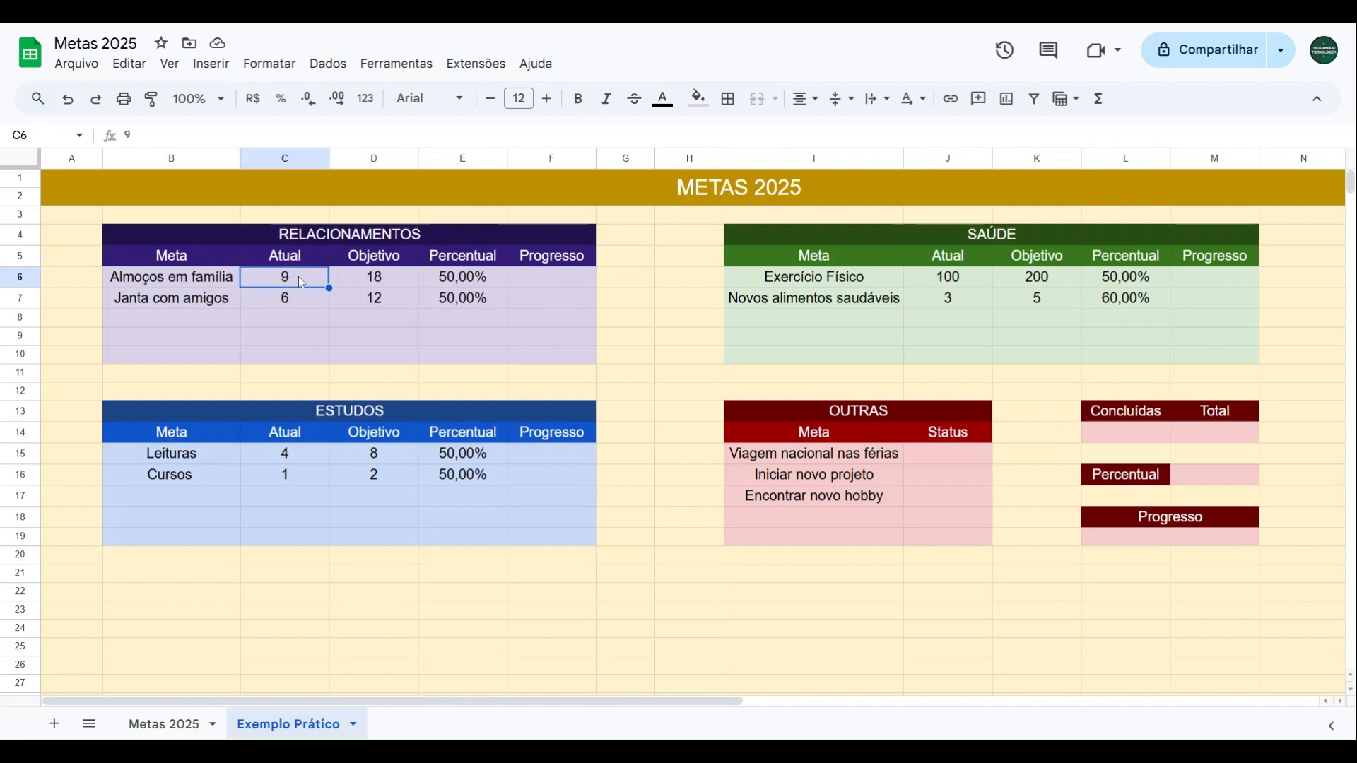
pyautogui.click(383, 279)
pyautogui.click(480, 279)
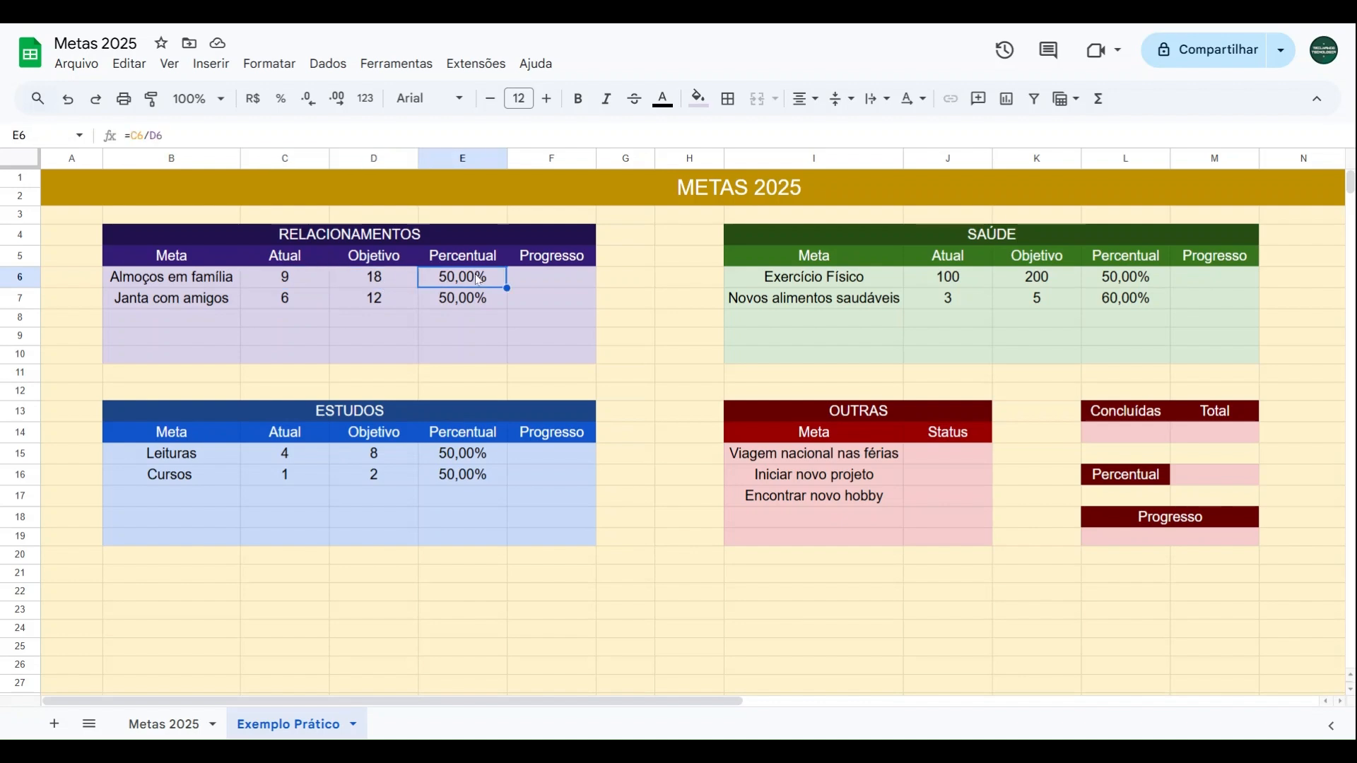
# Start a SPARKLINE formula in F6 for Almoços em família, using the percentage in E6 as its data.
pyautogui.click(556, 278)
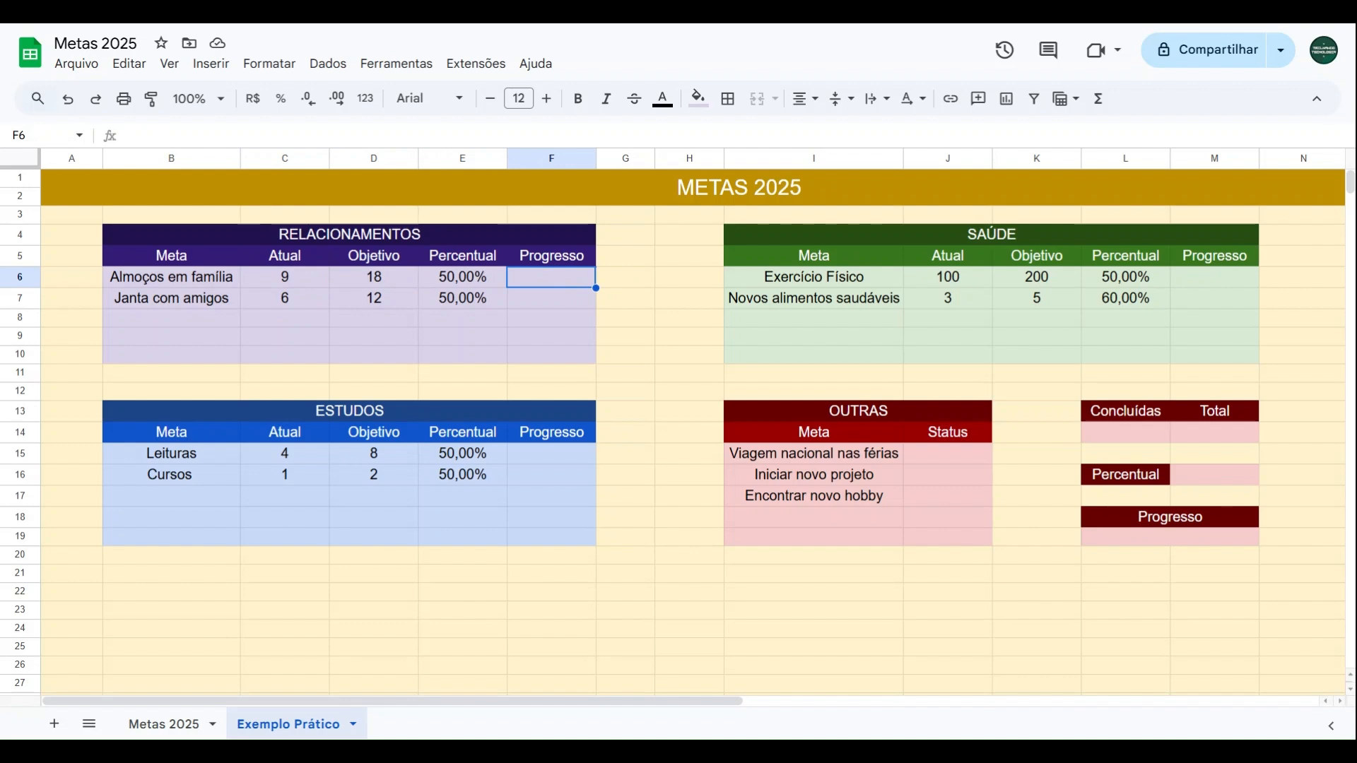
pyautogui.write('=sparkline')
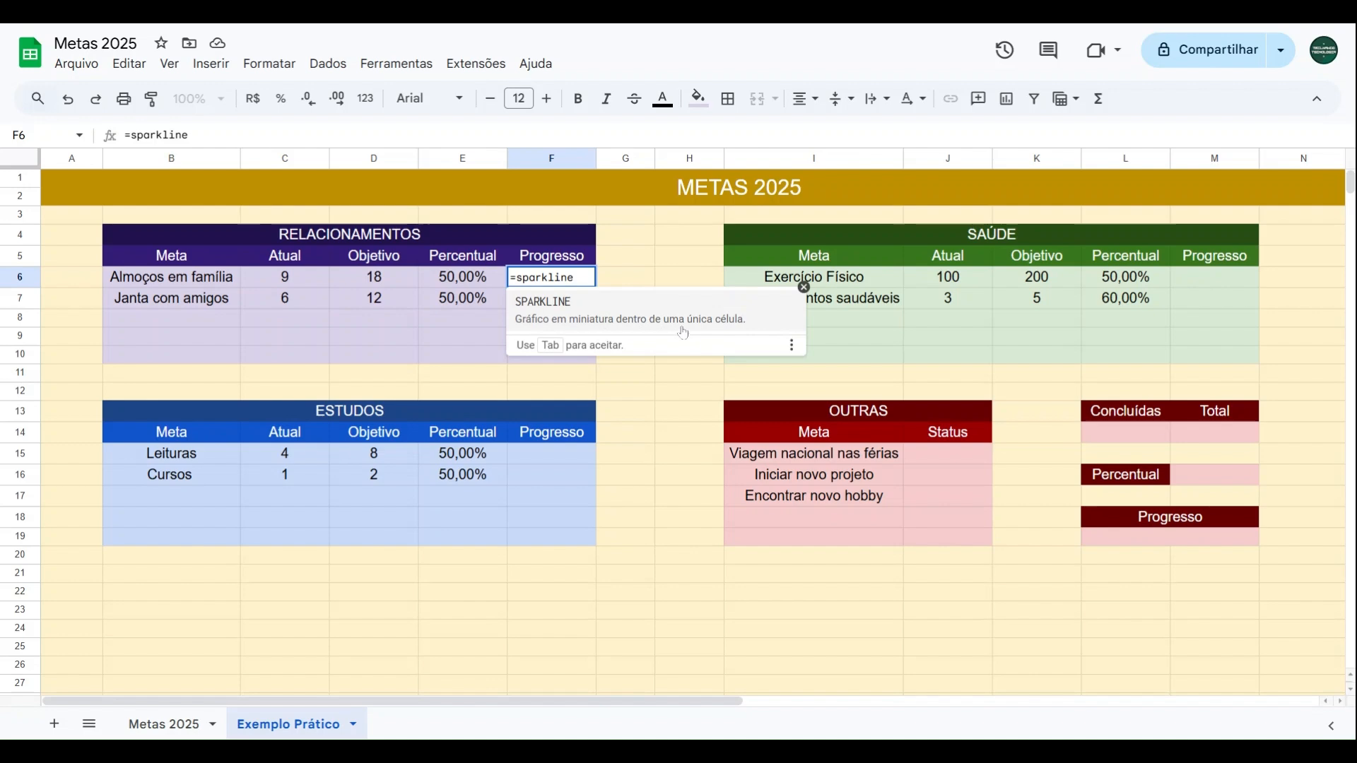
pyautogui.press('Tab')
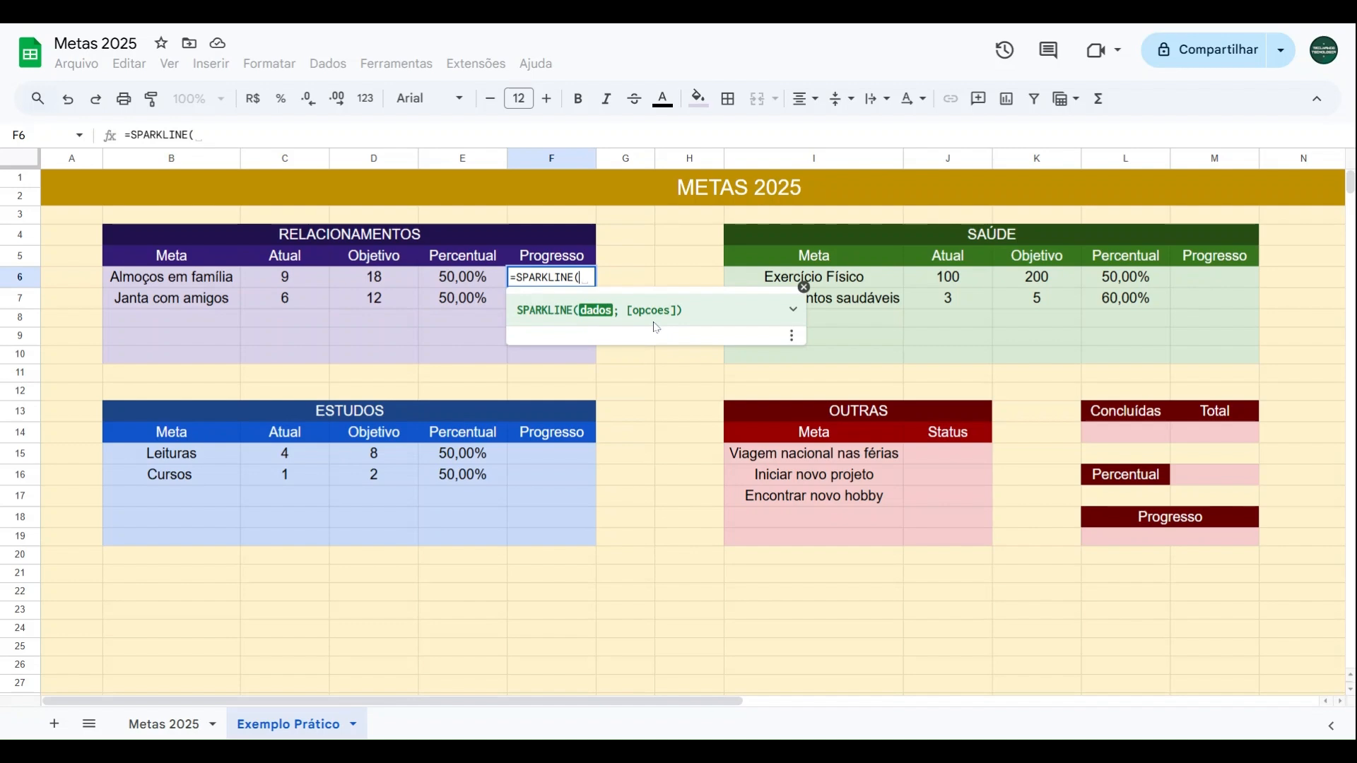
pyautogui.click(467, 286)
pyautogui.write(';')
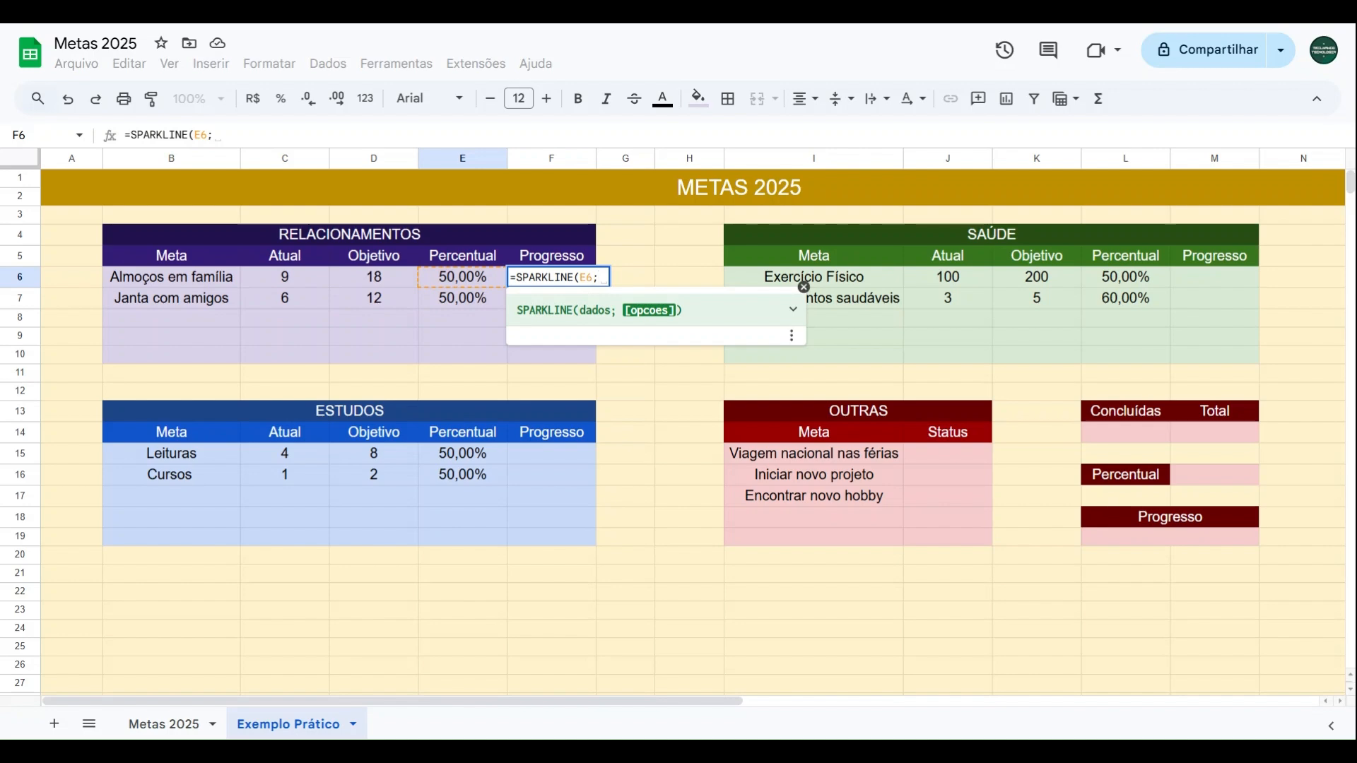
# Add the option "charttype"\"bar" to the SPARKLINE formula in F6, opening the options array with a brace.
pyautogui.write('{""')
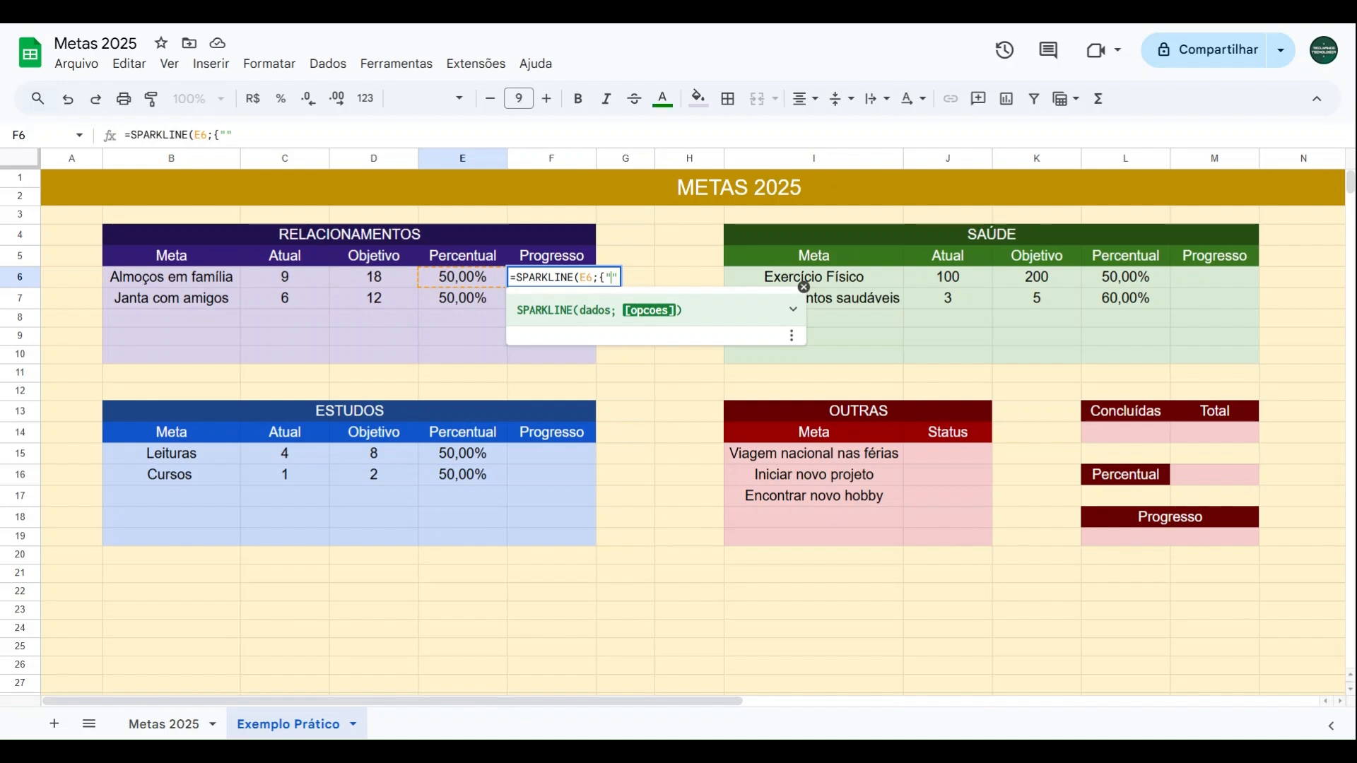
pyautogui.write('charttyep')
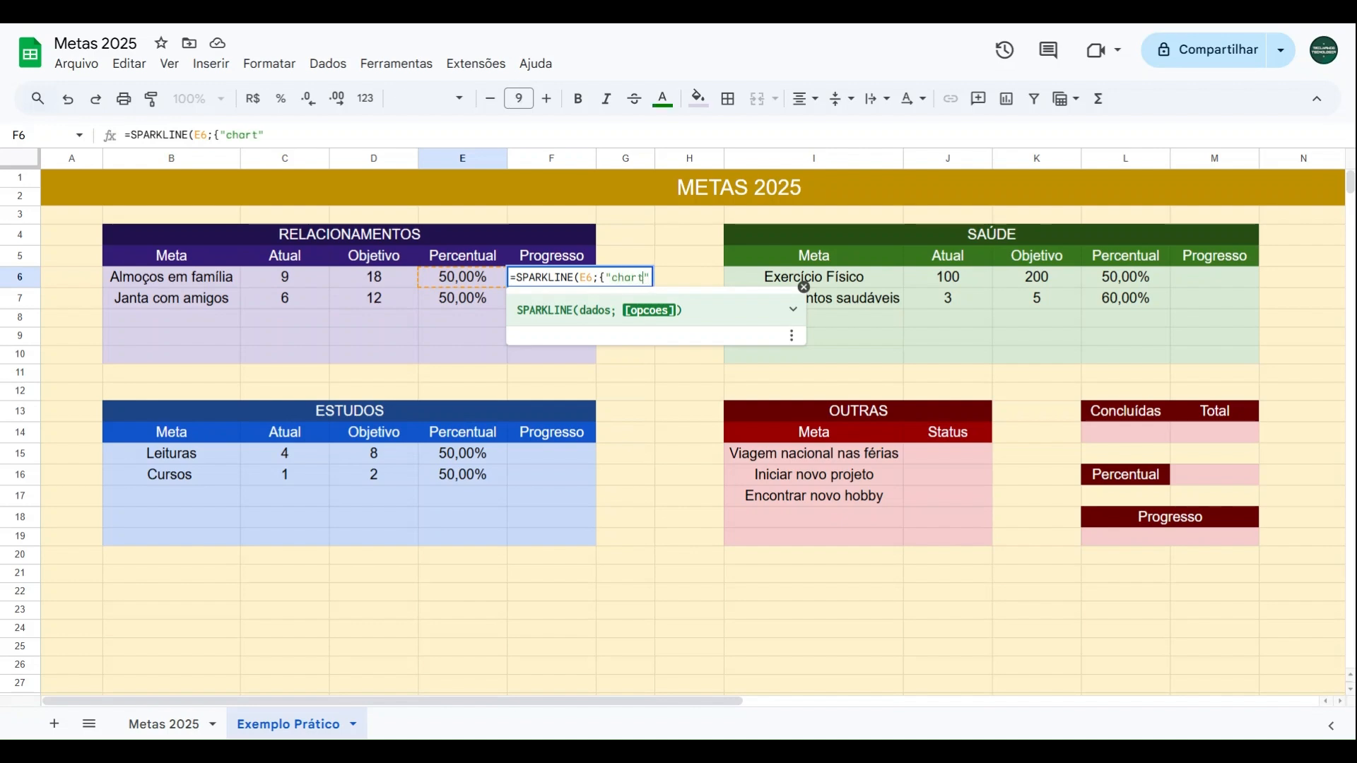
pyautogui.press('BackSpace')
pyautogui.press('BackSpace')
pyautogui.write('pe')
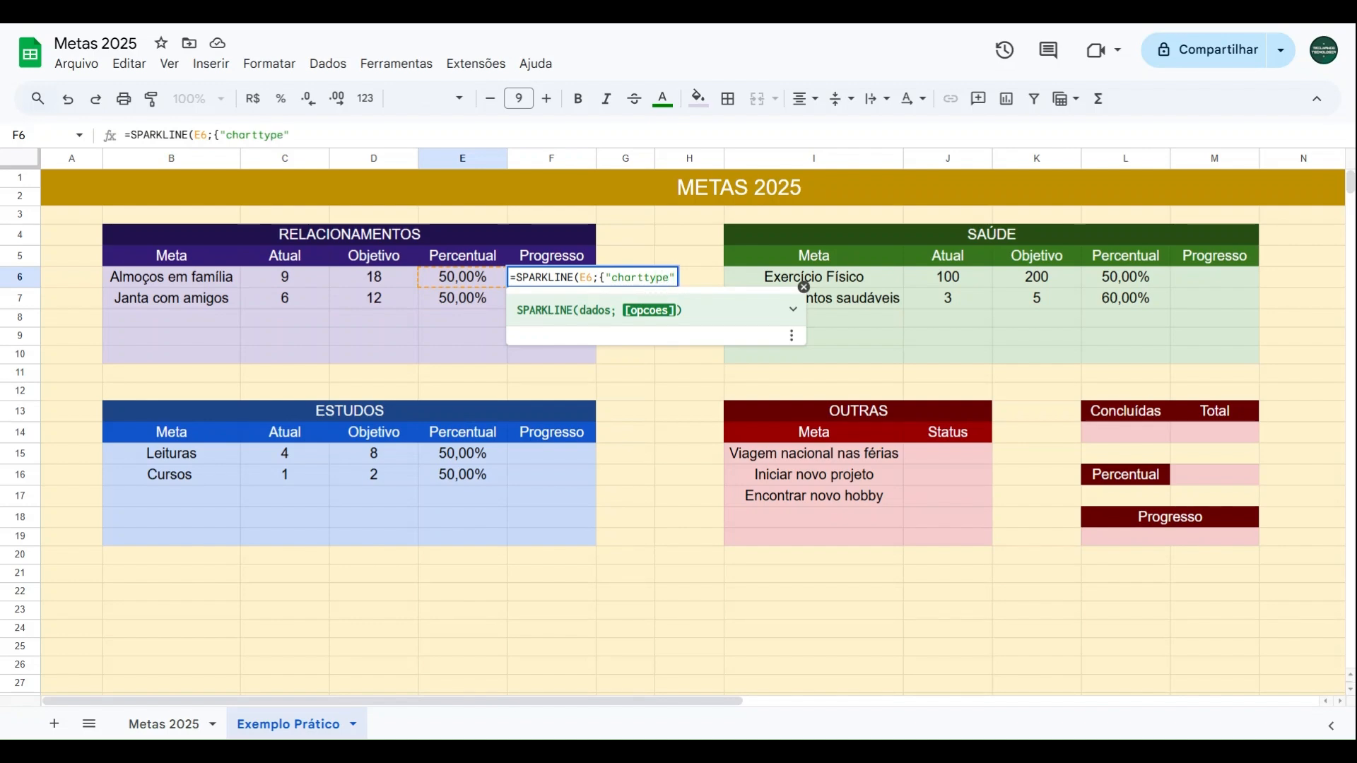
pyautogui.write('\\')
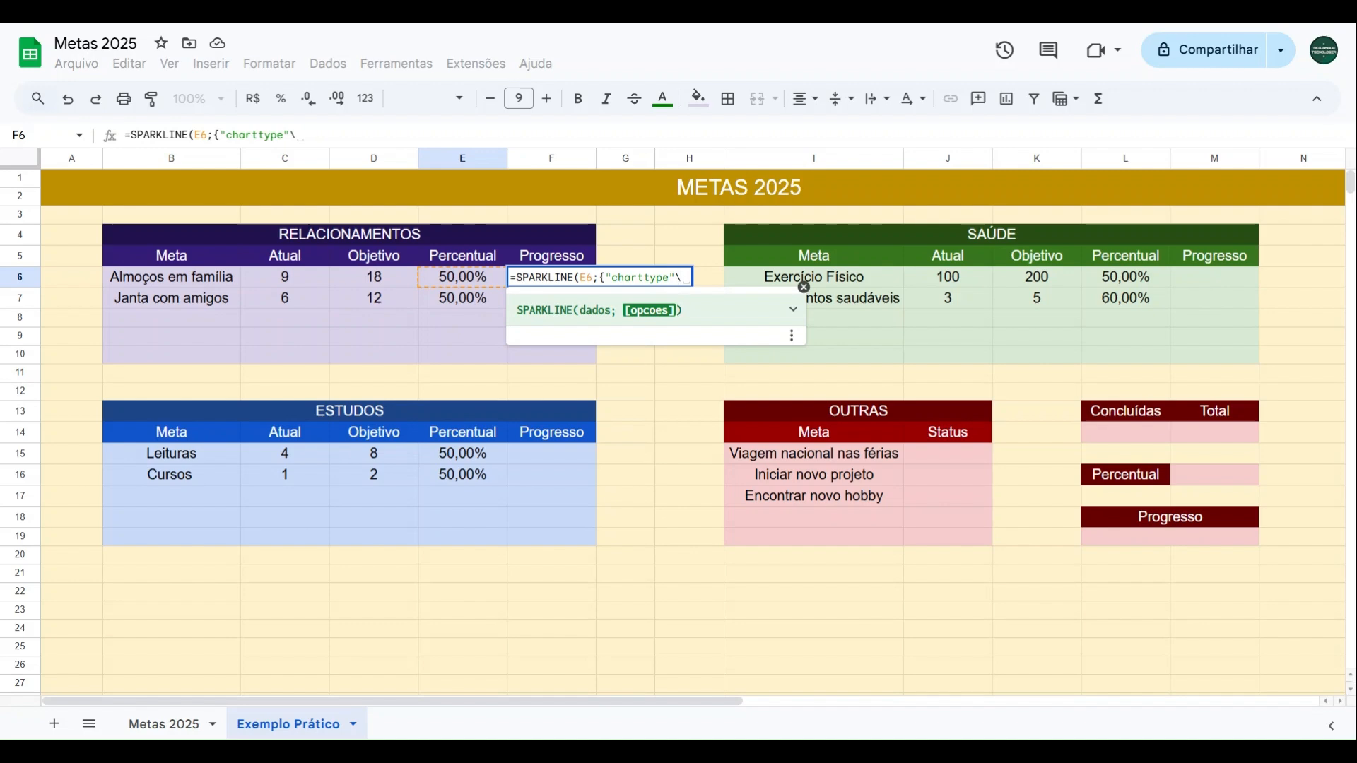
pyautogui.write('""')
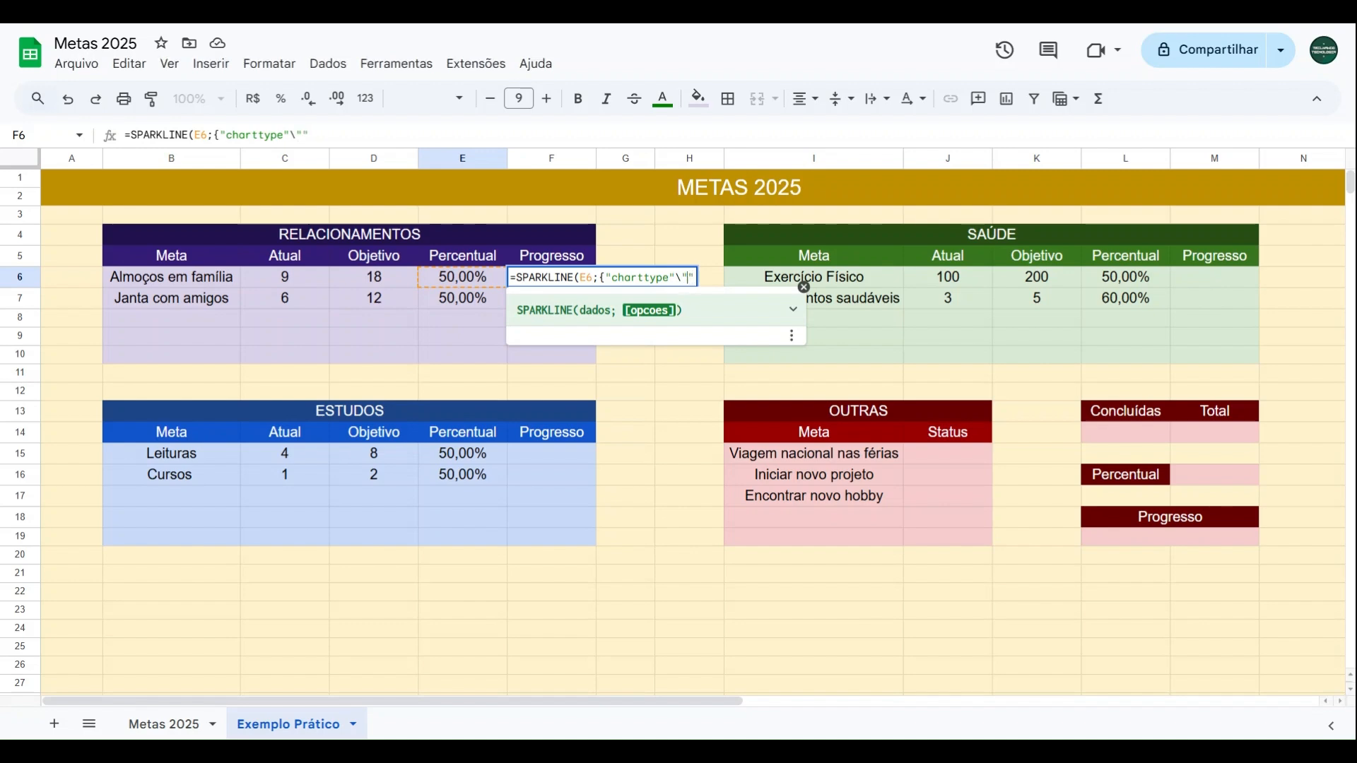
pyautogui.write('bar')
pyautogui.write(';')
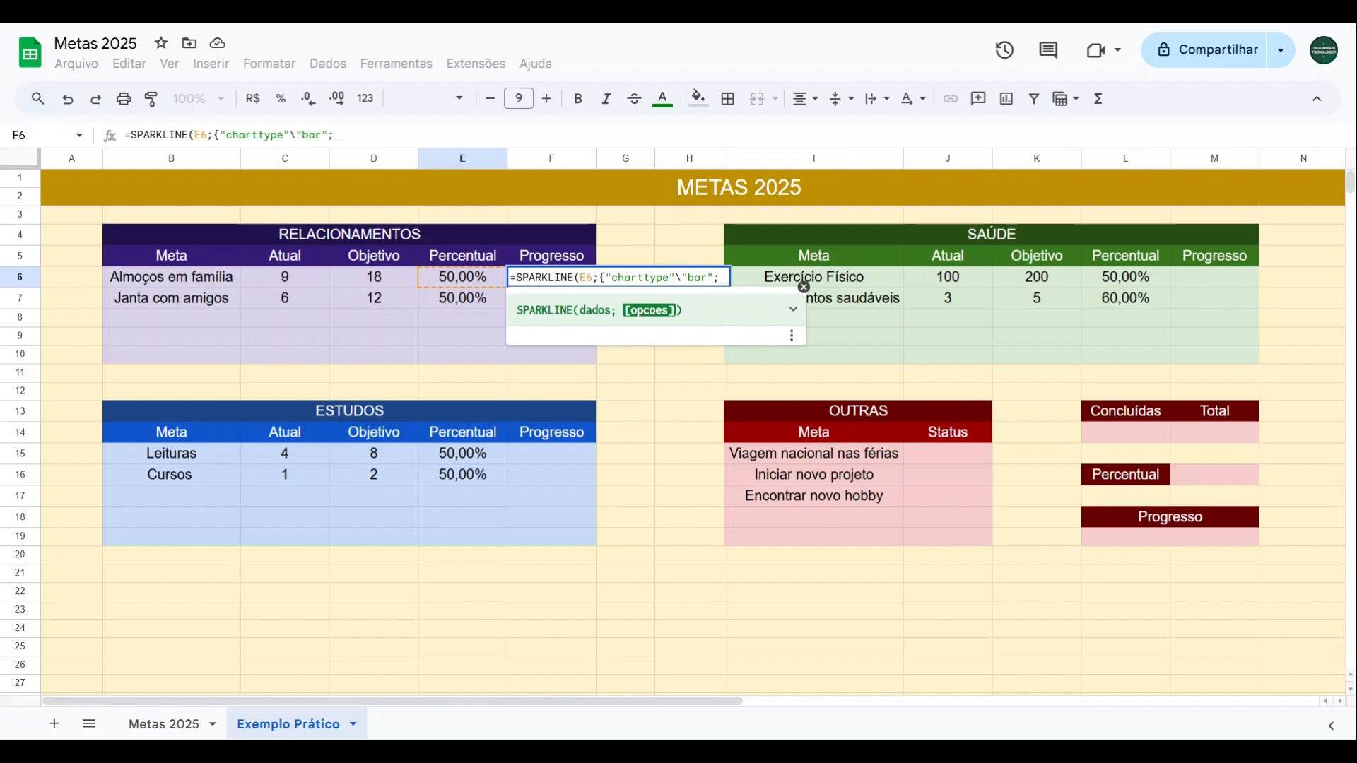
# Add the option "color1"\"purple" to the SPARKLINE formula in F6.
pyautogui.write('""')
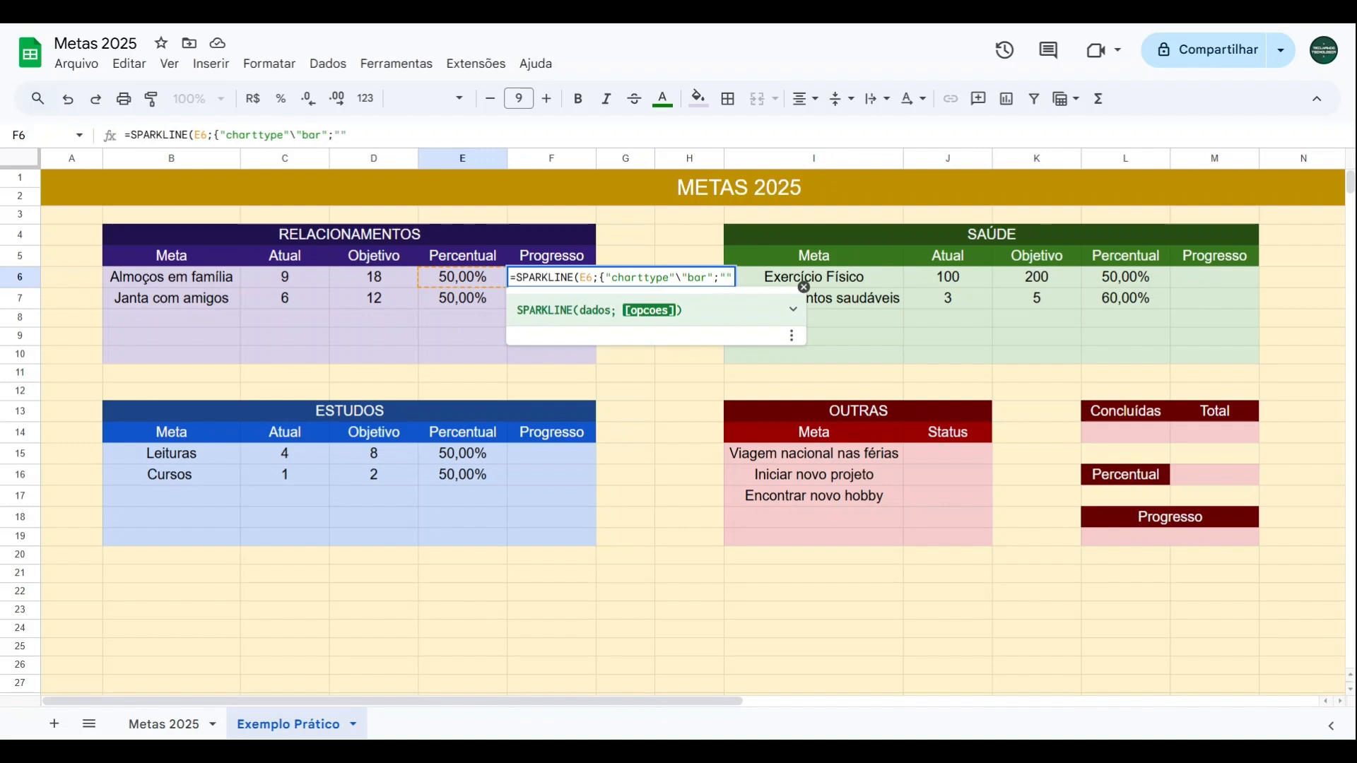
pyautogui.write('color1')
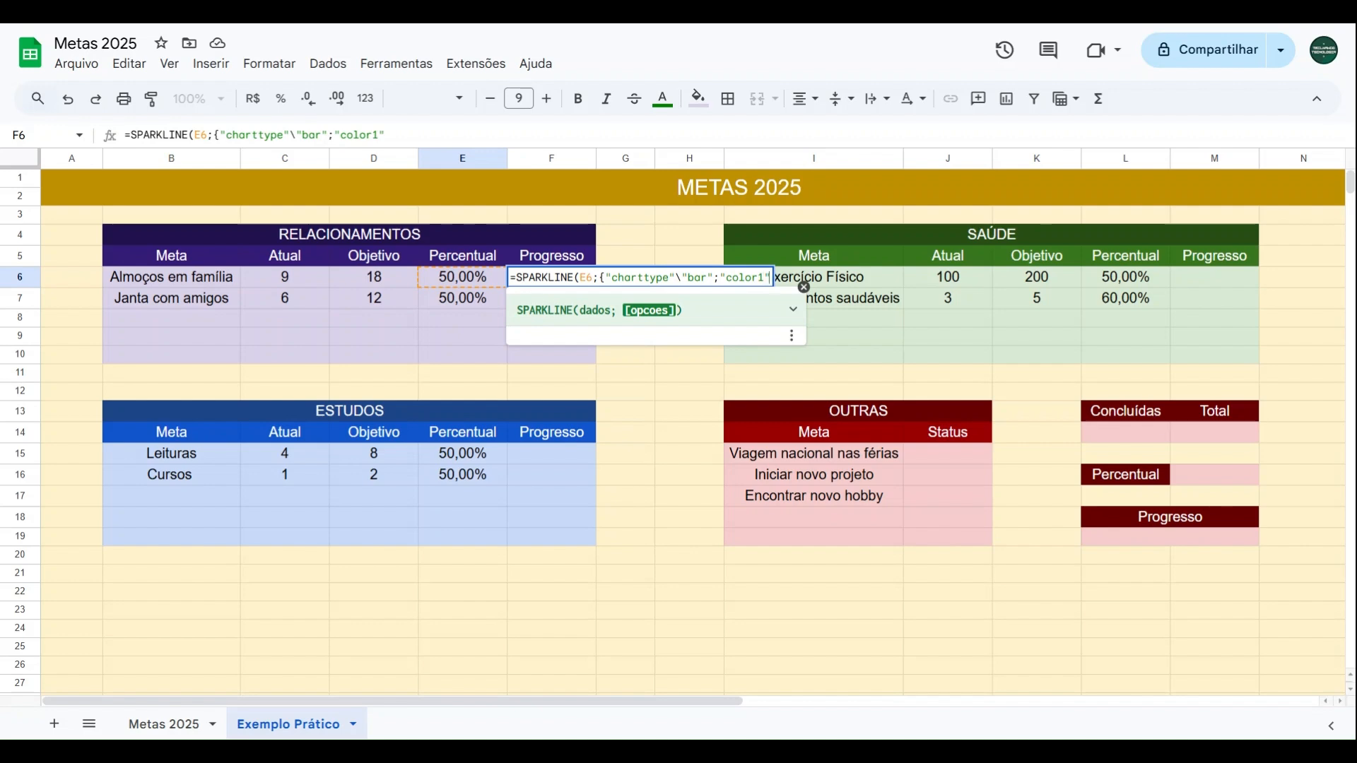
pyautogui.write('\\')
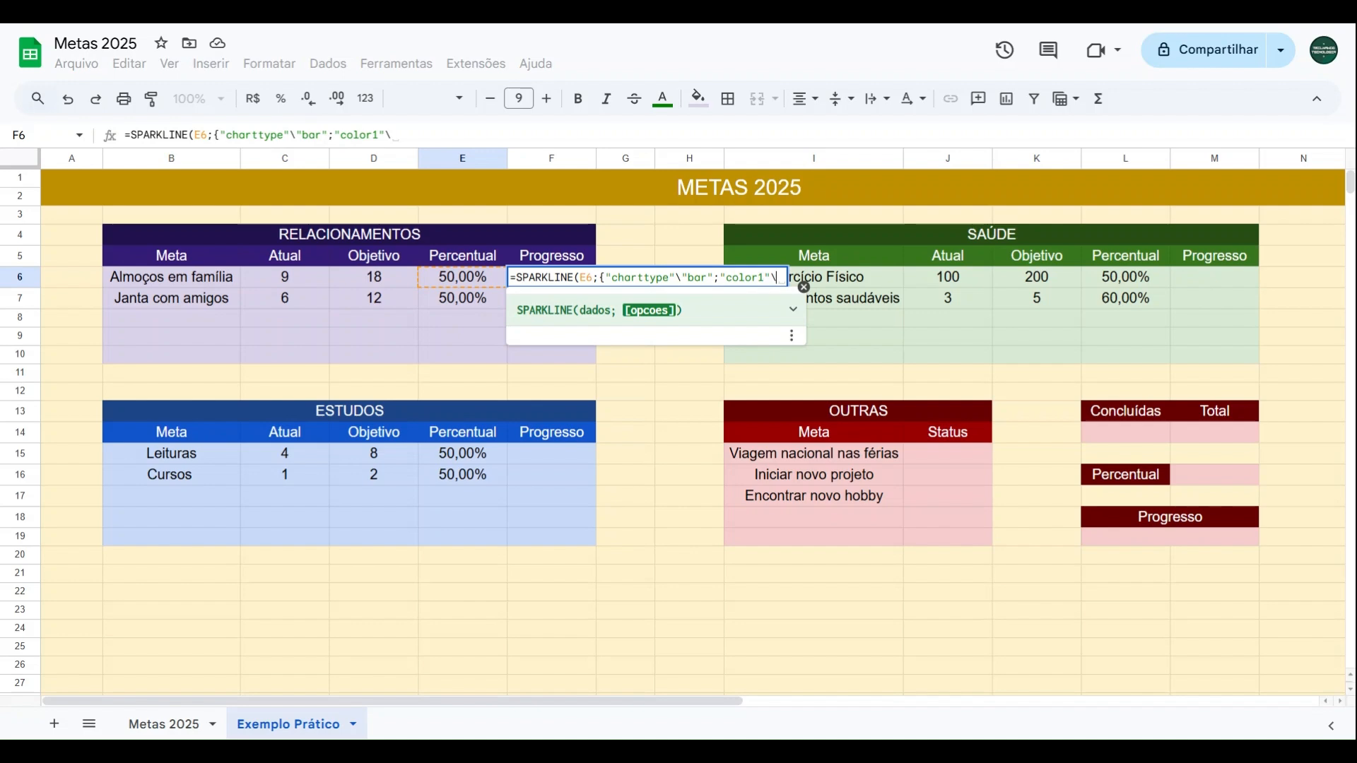
pyautogui.write('""')
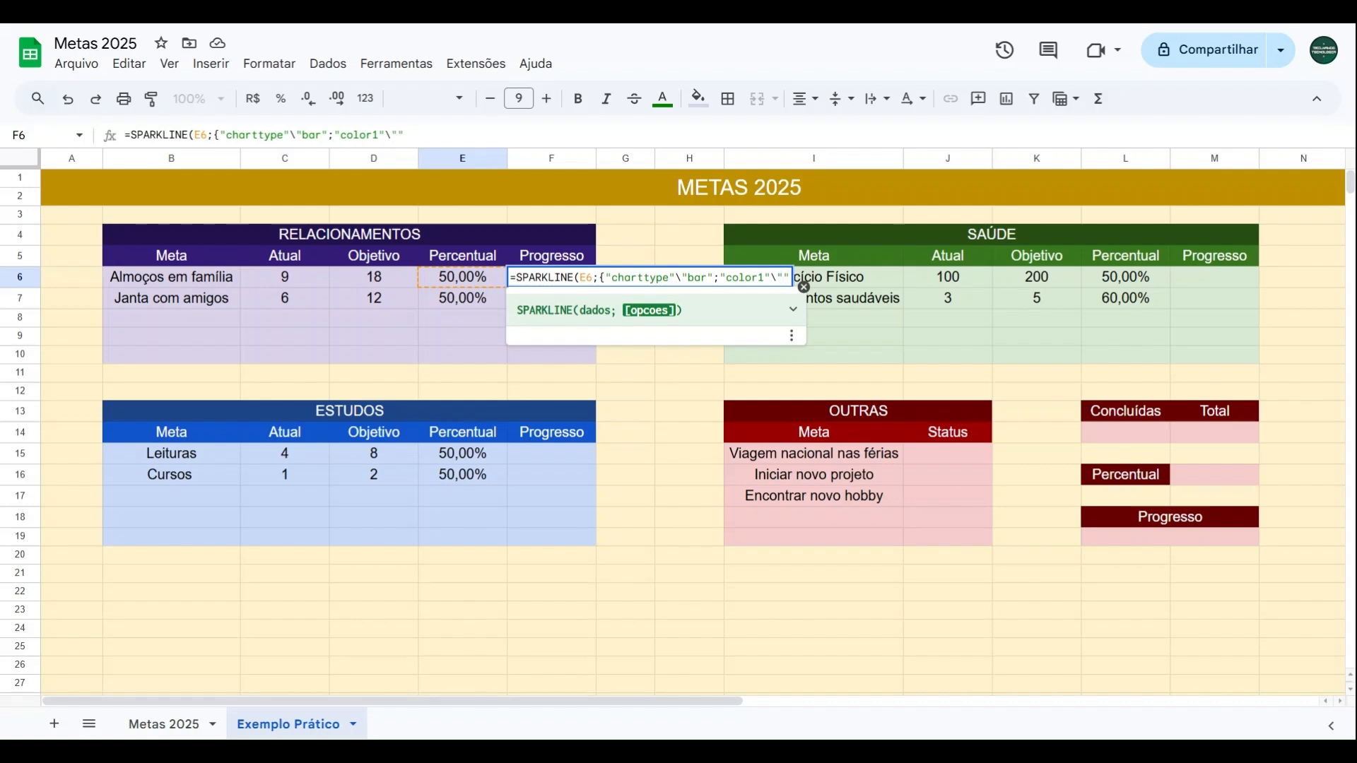
pyautogui.write('purple')
# Add the option "max"\1 and complete F6 as =SPARKLINE(E6;{"charttype"\"bar";"color1"\"purple";"max"\1}).
pyautogui.write(';"')
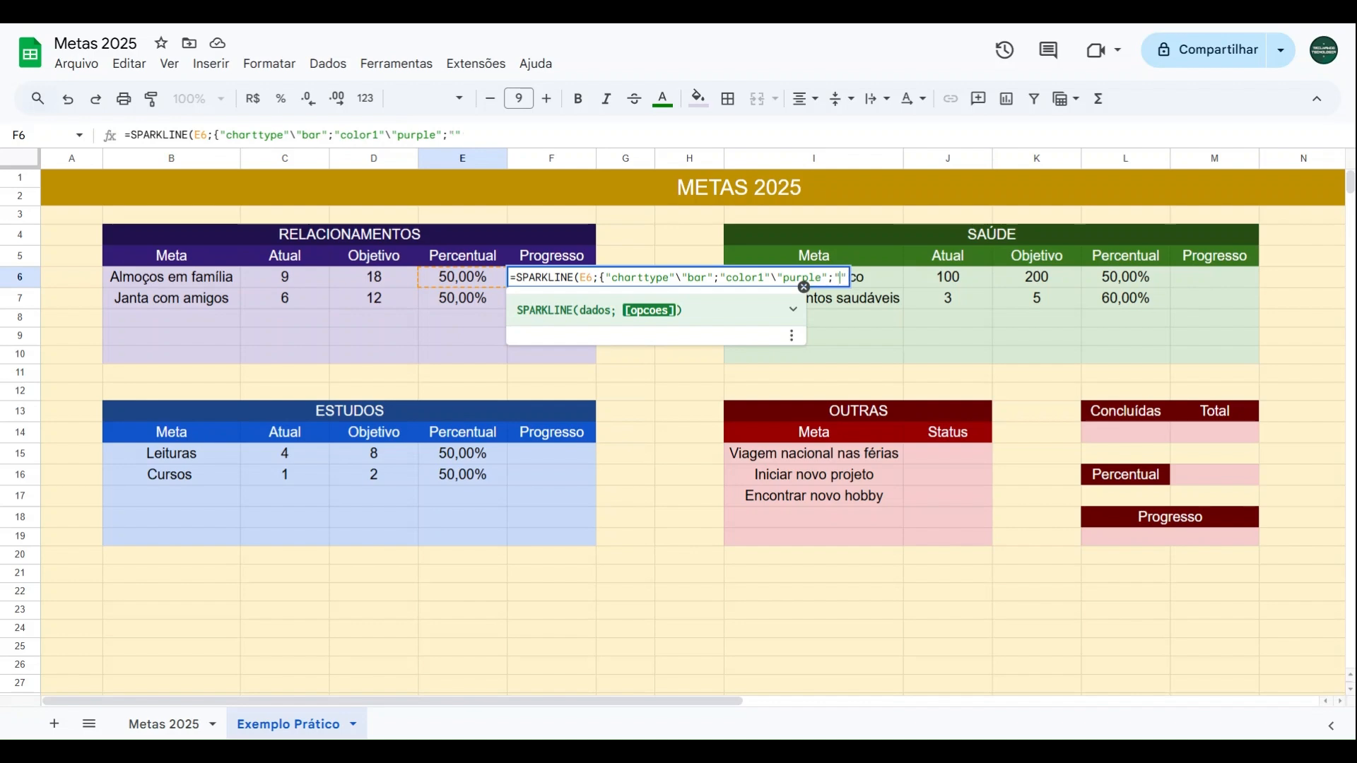
pyautogui.write('max')
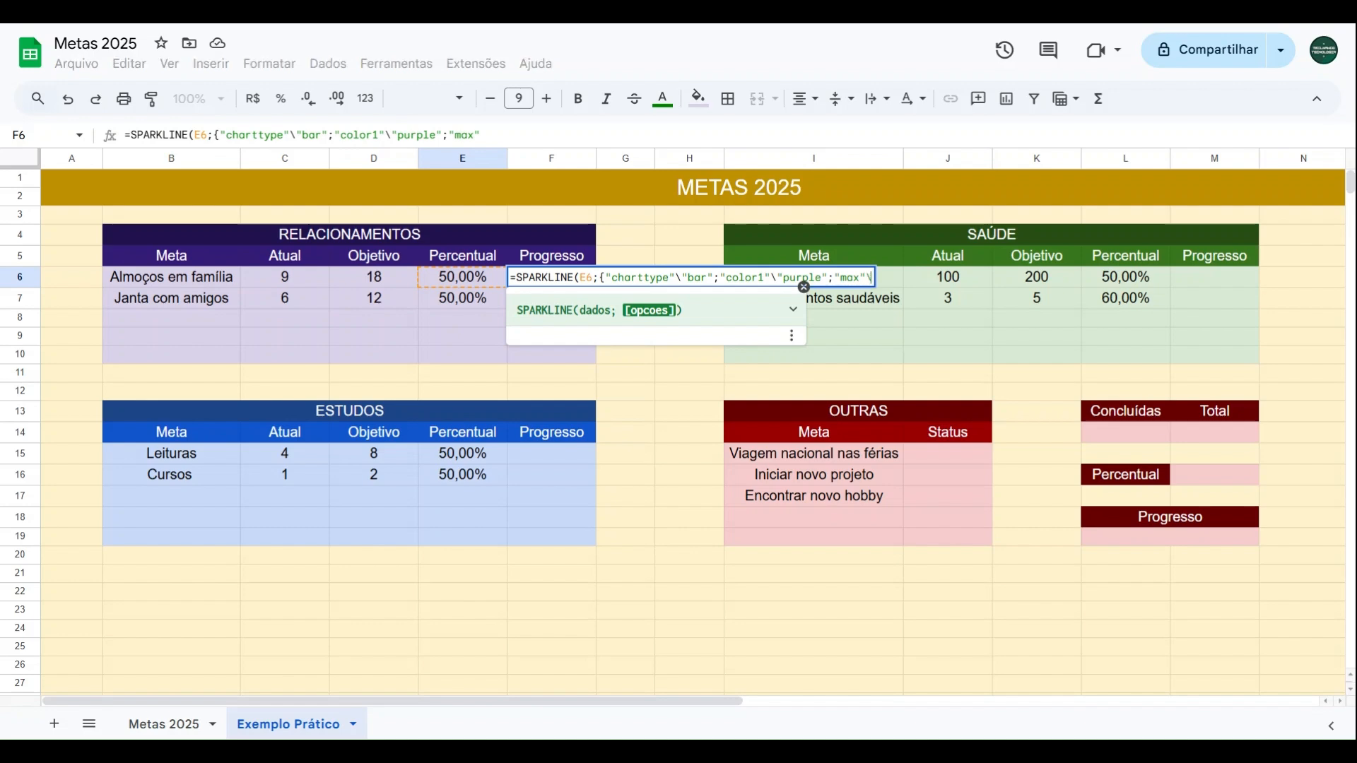
pyautogui.write('"\\1')
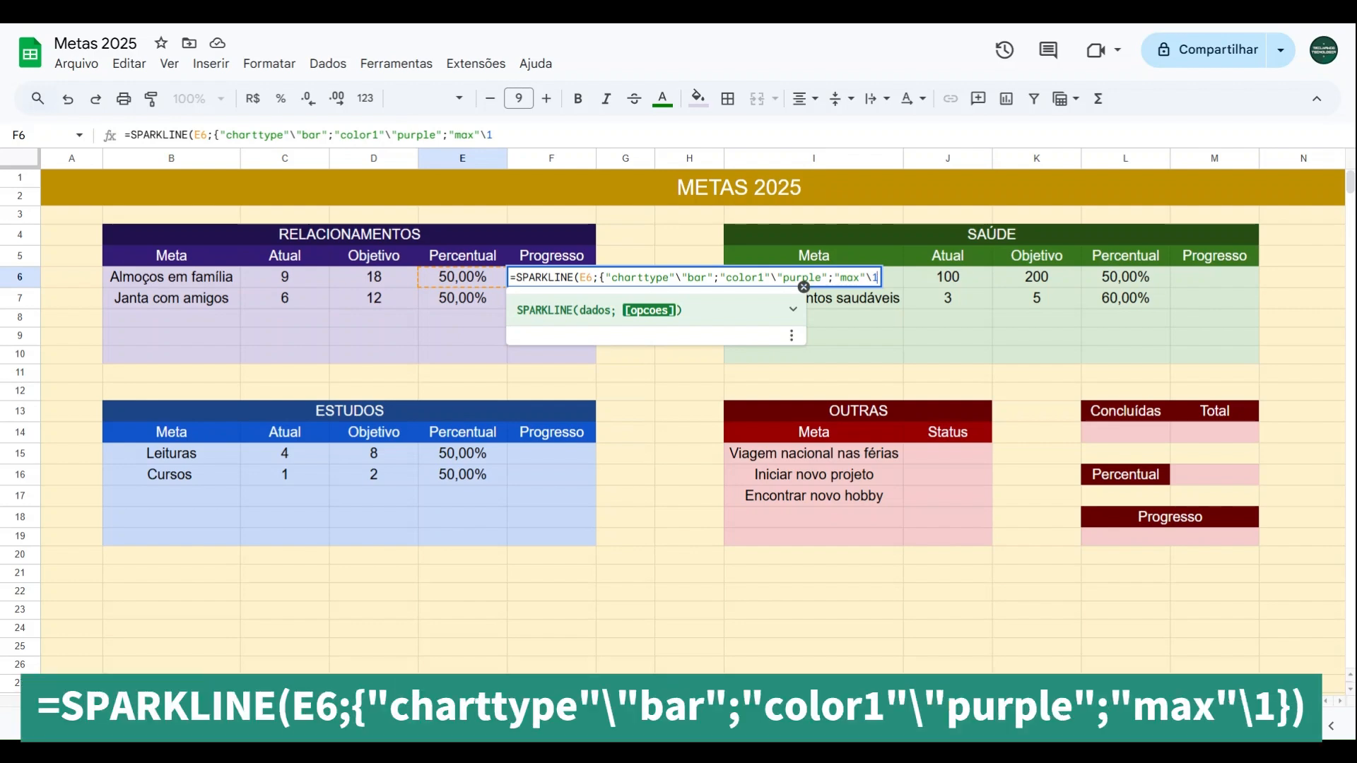
pyautogui.write('}')
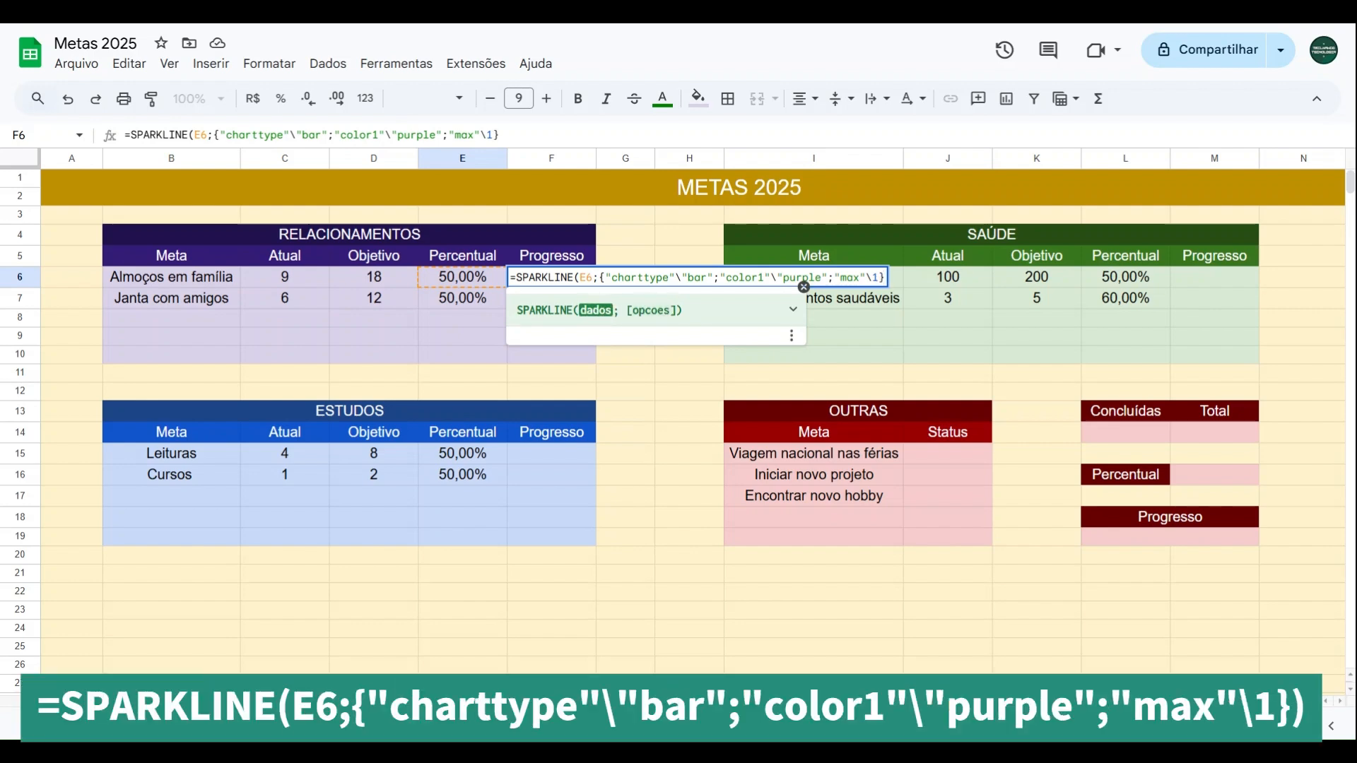
pyautogui.write(')')
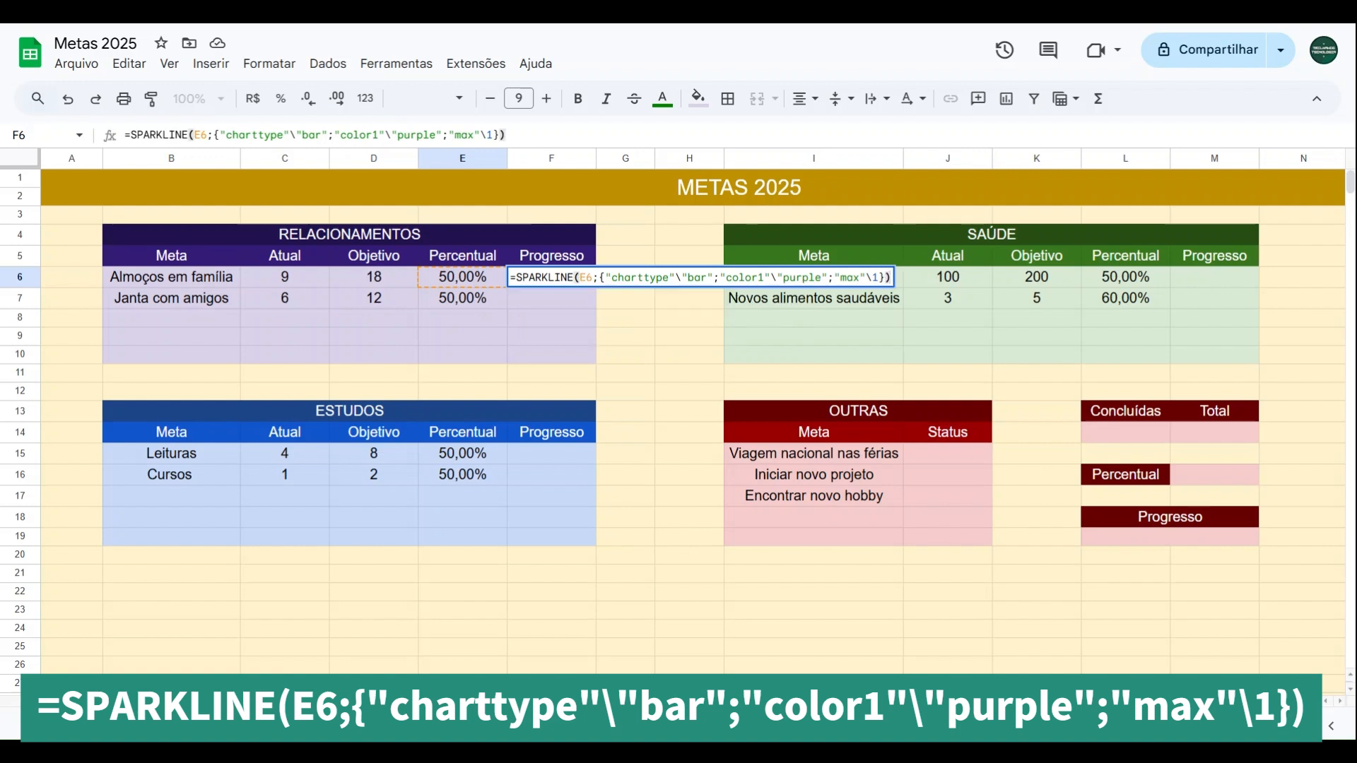
pyautogui.press('Return')
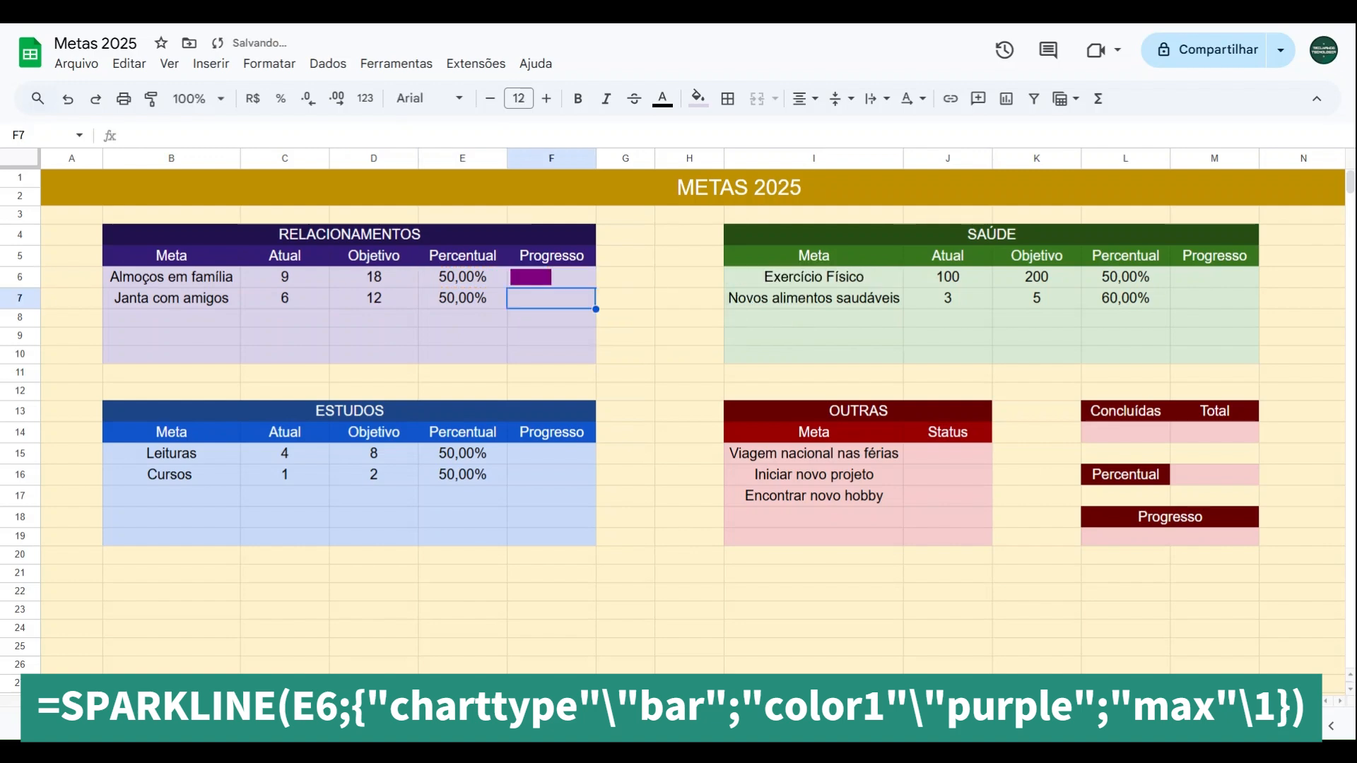
# Test the Almoços em família progress bar by setting C6 successively to 0, 3, 6, 9, 12 and 9.
pyautogui.click(318, 277)
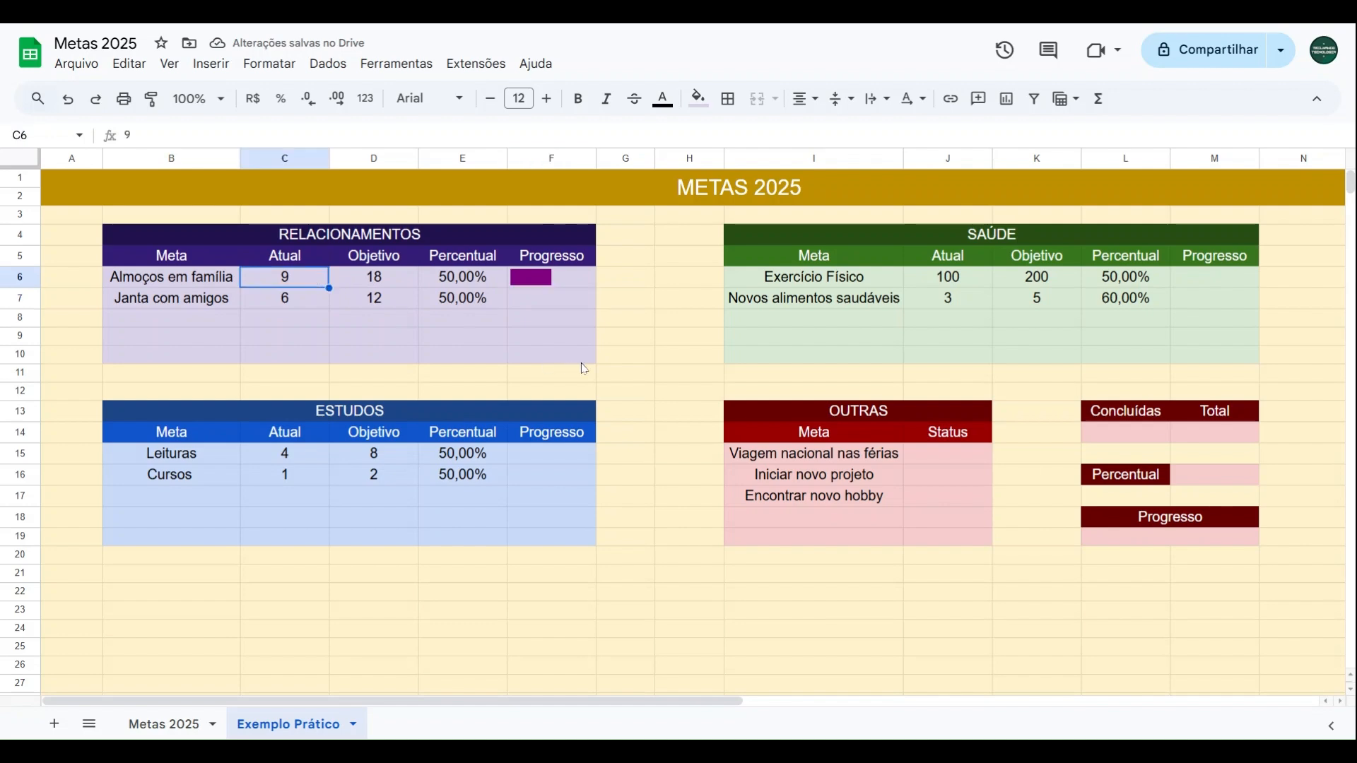
pyautogui.write('0')
pyautogui.press('Tab')
pyautogui.hotkey('shift', 'Tab')
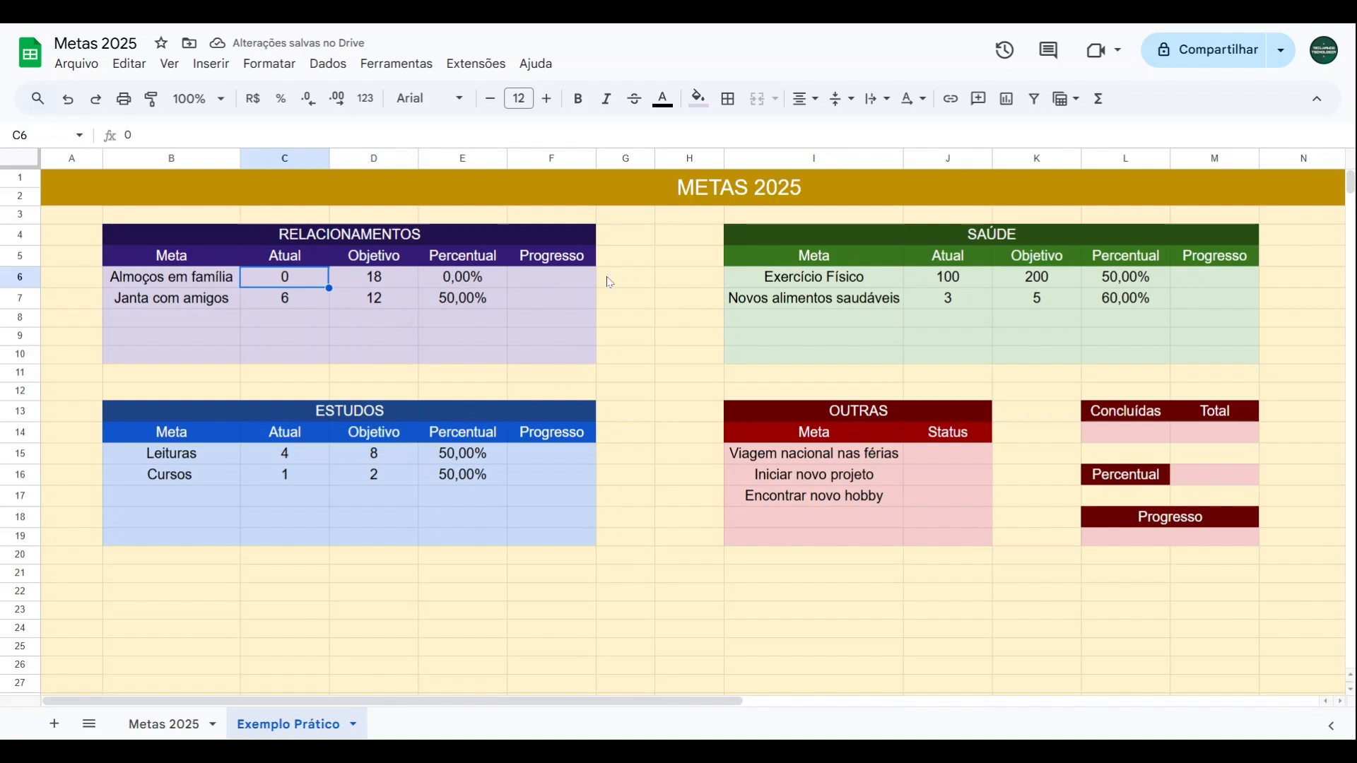
pyautogui.write('3')
pyautogui.press('Tab')
pyautogui.hotkey('shift', 'Tab')
pyautogui.write('6')
pyautogui.press('Tab')
pyautogui.hotkey('shift', 'Tab')
pyautogui.write('9')
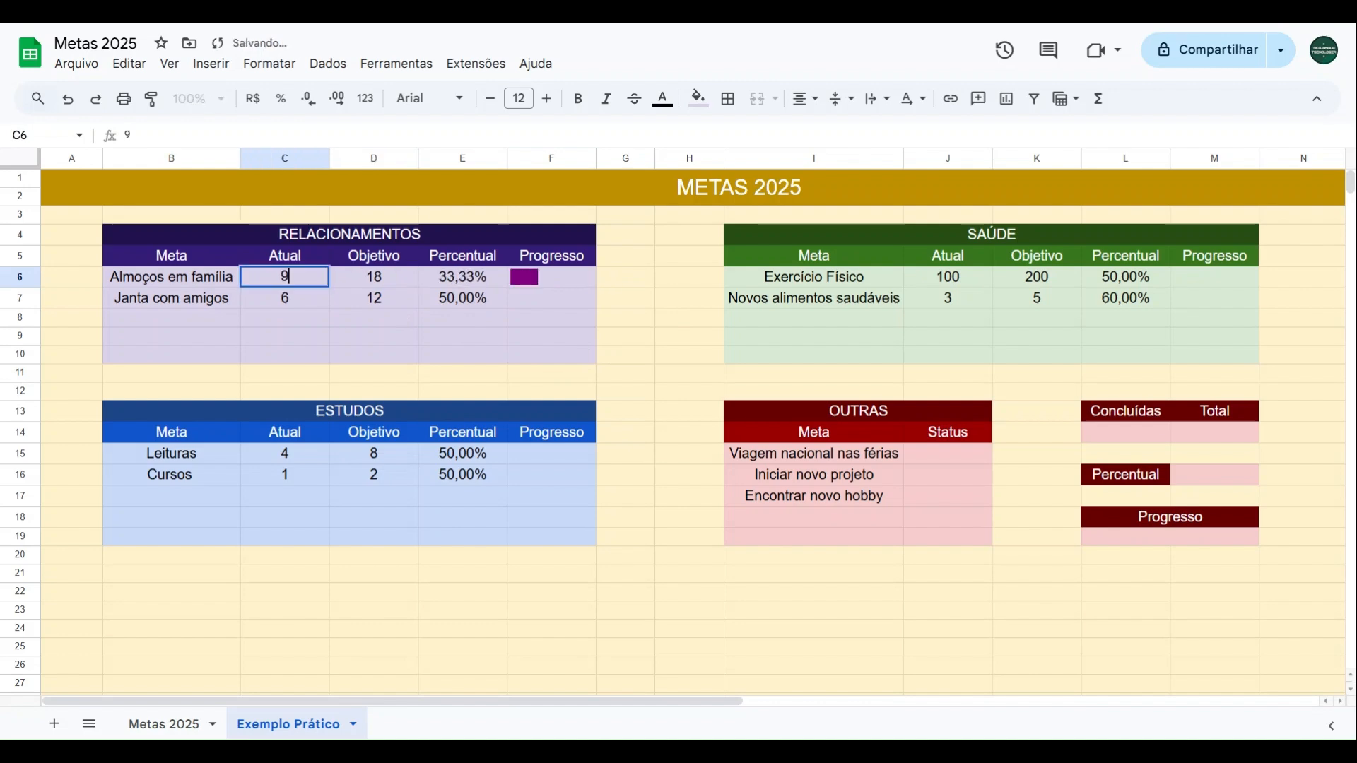
pyautogui.press('Tab')
pyautogui.hotkey('shift', 'Tab')
pyautogui.write('12')
pyautogui.press('Tab')
pyautogui.hotkey('shift', 'Tab')
pyautogui.write('9')
pyautogui.press('Tab')
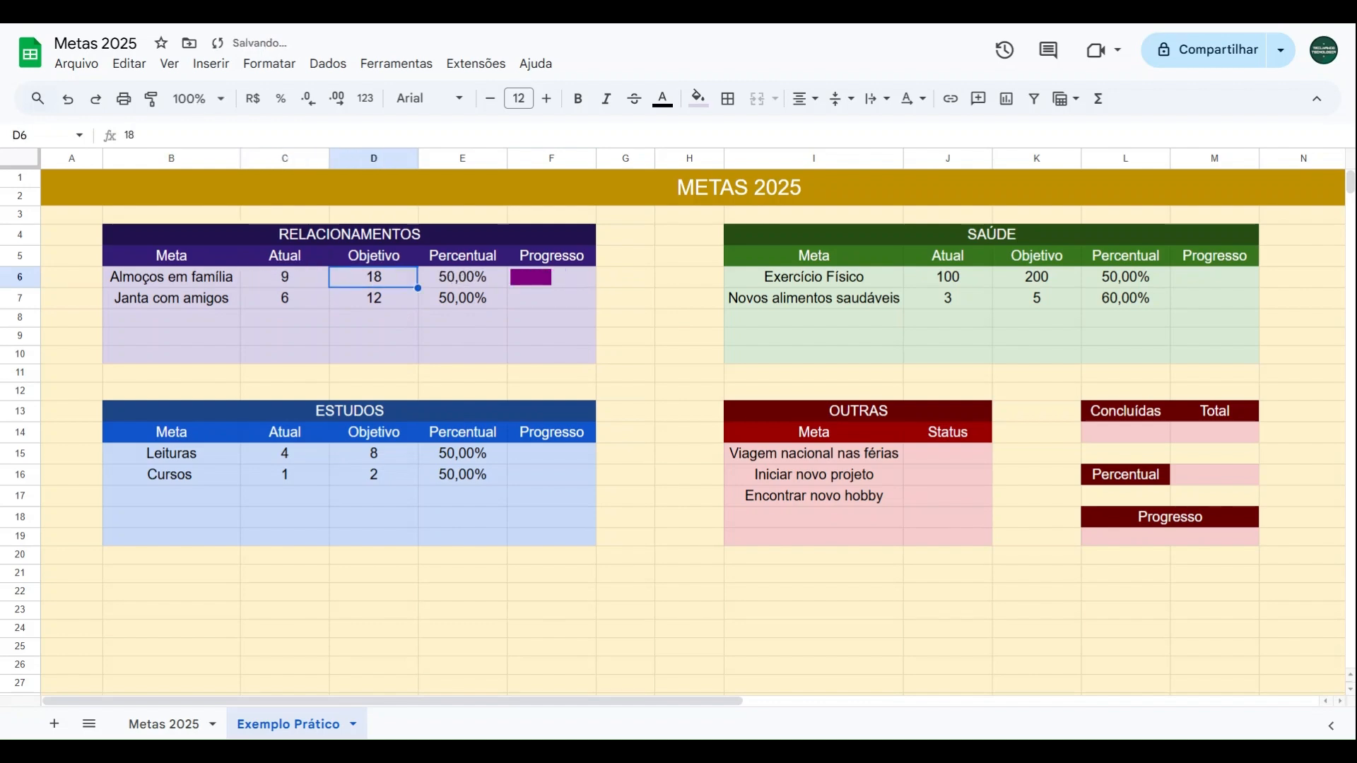
# Test the Almoços em família goal as completed with 18 in C6, and set C6 to 6.
pyautogui.hotkey('shift', 'Tab')
pyautogui.write('18')
pyautogui.press('Tab')
pyautogui.hotkey('shift', 'Tab')
pyautogui.write('6')
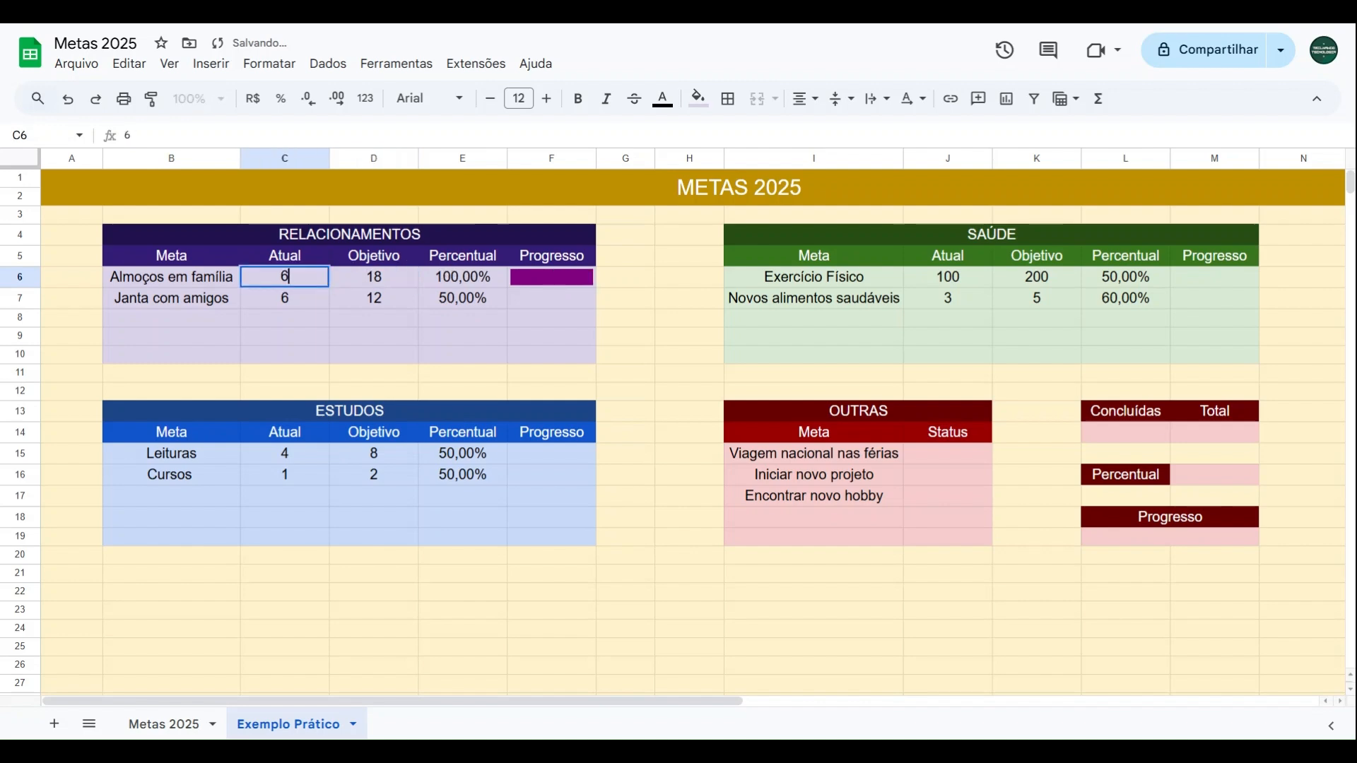
pyautogui.press('Tab')
# Fill the progress bar formula from F6 down to F7 and test it by setting C7 to 3, 9 and finally 12.
pyautogui.click(543, 282)
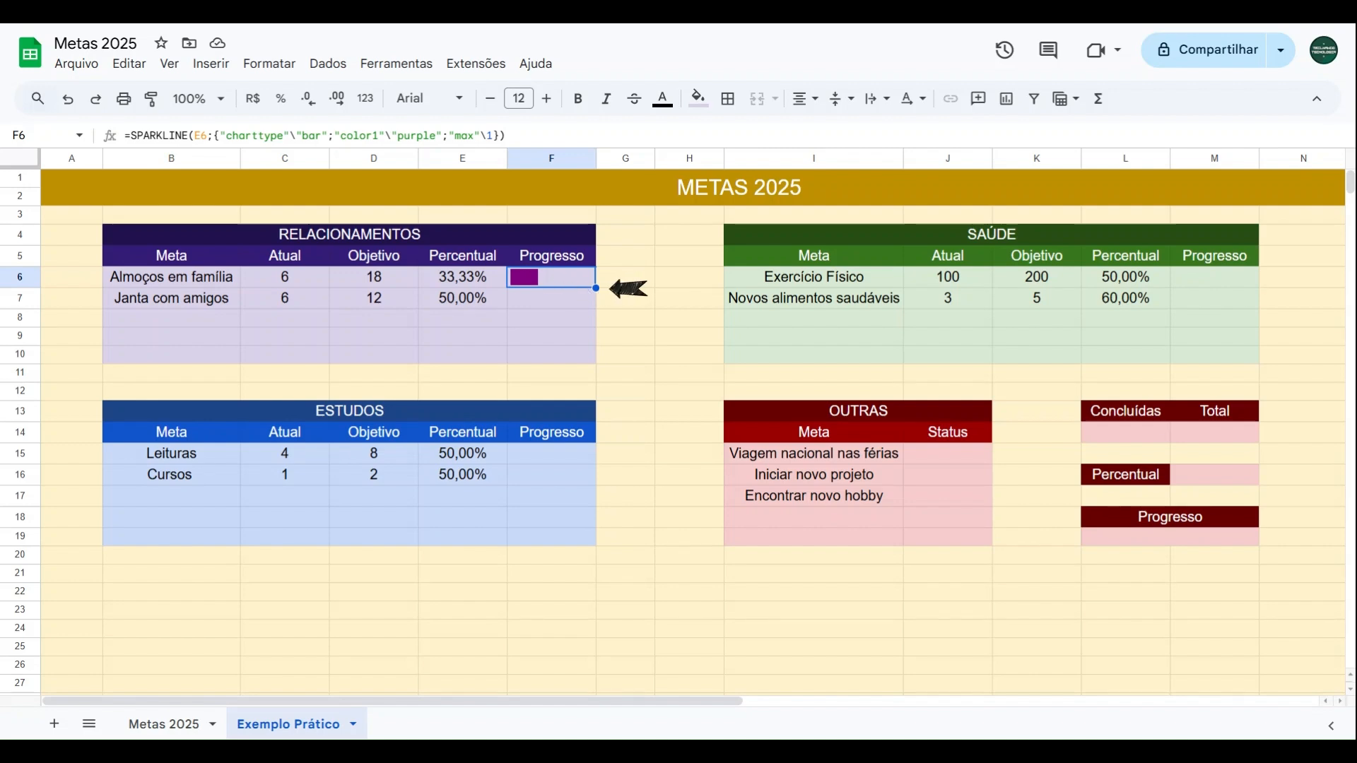
pyautogui.moveTo(596, 289); pyautogui.dragTo(594, 306)
pyautogui.click(284, 304)
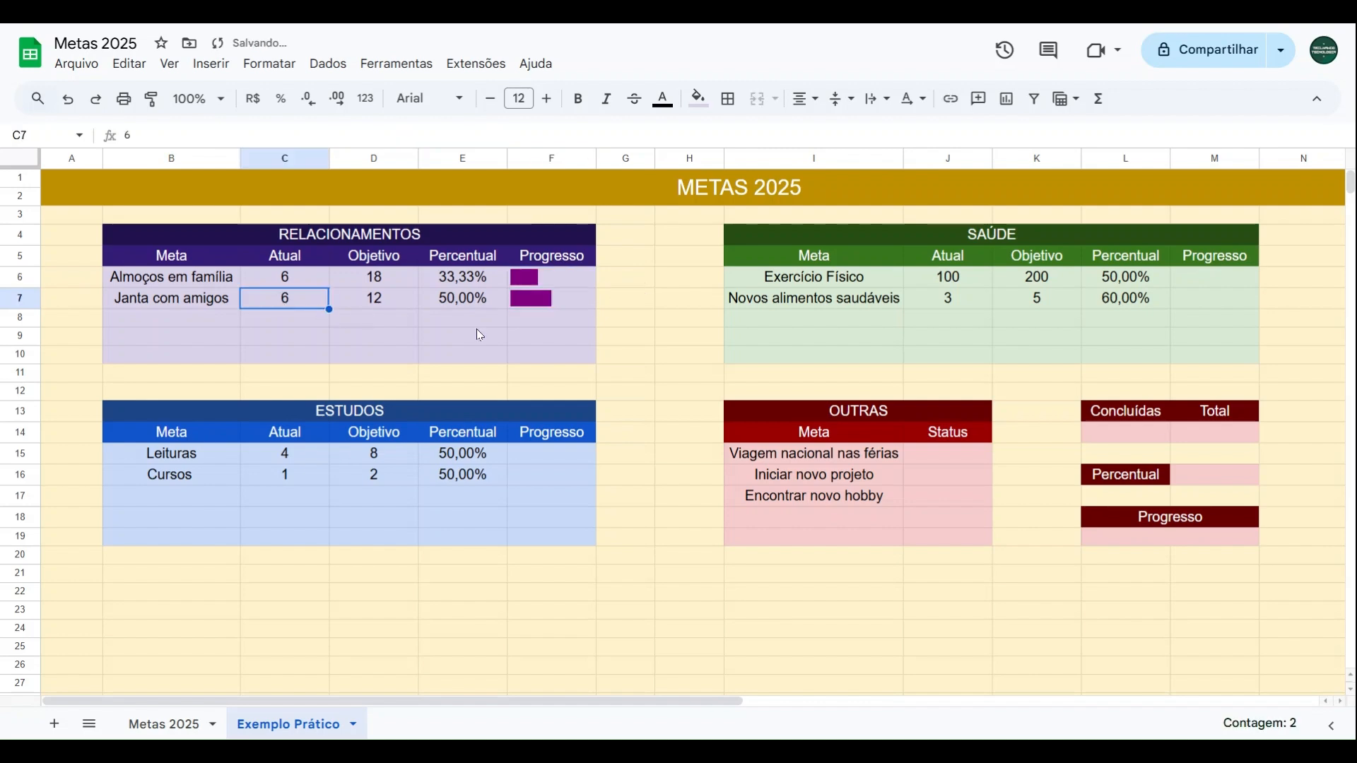
pyautogui.write('3')
pyautogui.press('Tab')
pyautogui.hotkey('shift', 'Tab')
pyautogui.write('9')
pyautogui.press('Tab')
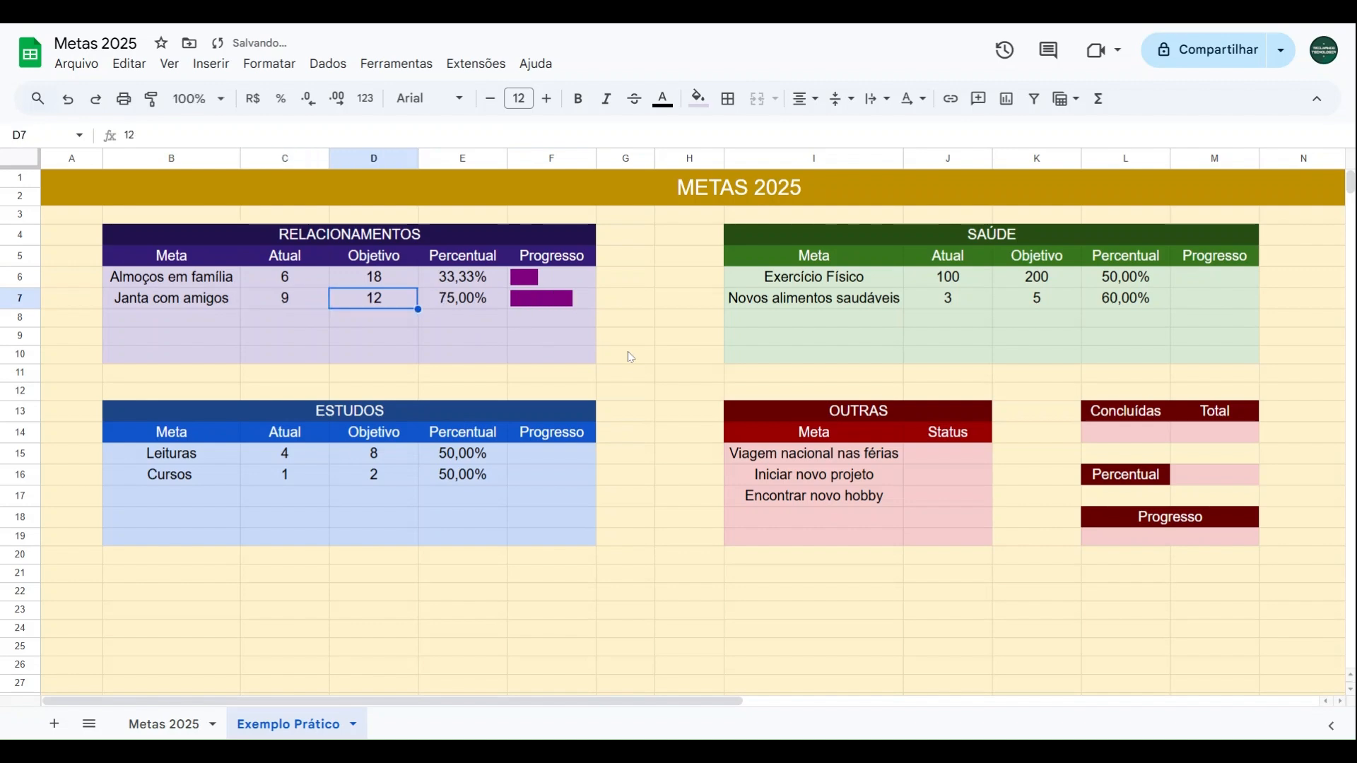
pyautogui.hotkey('shift', 'Tab')
pyautogui.write('12')
pyautogui.press('Tab')
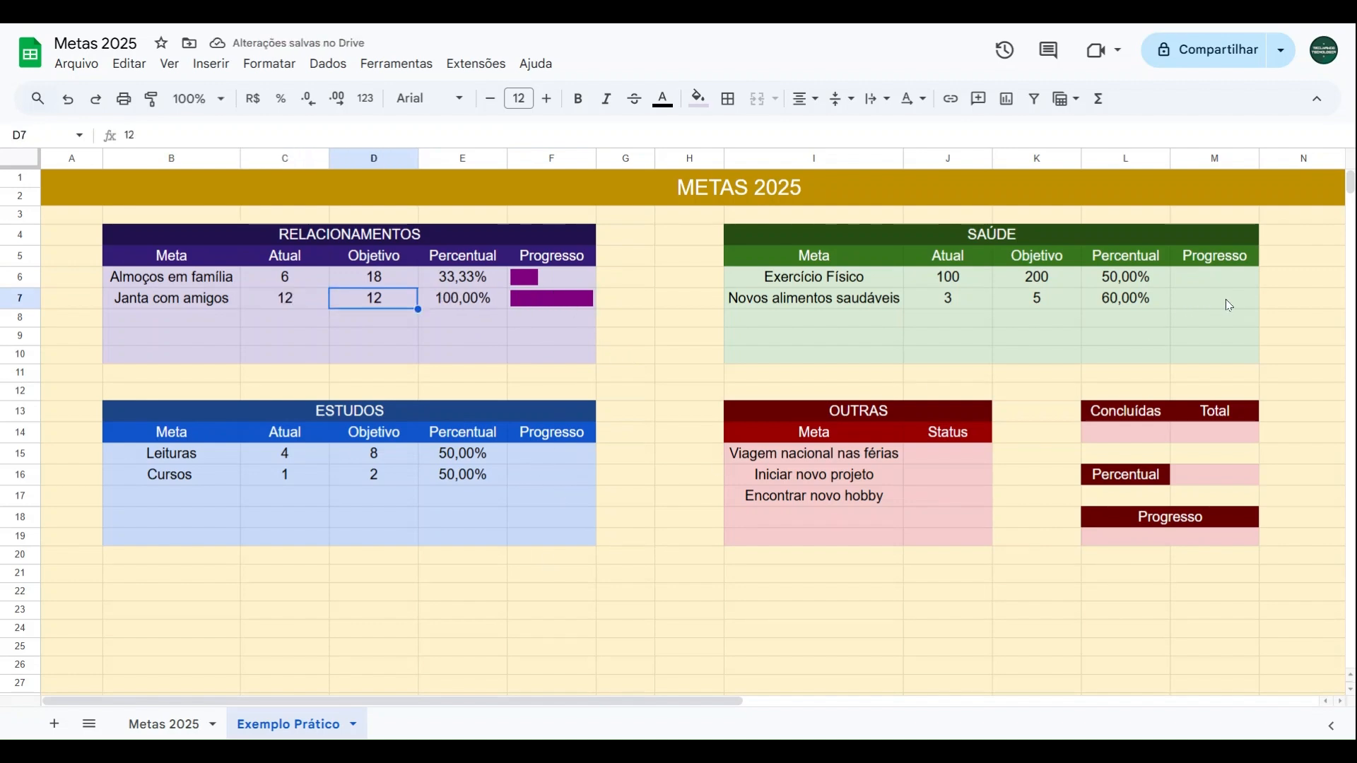
# Copy the full text of the SPARKLINE formula from F6 into F15 for the Leituras progress bar.
pyautogui.click(561, 282)
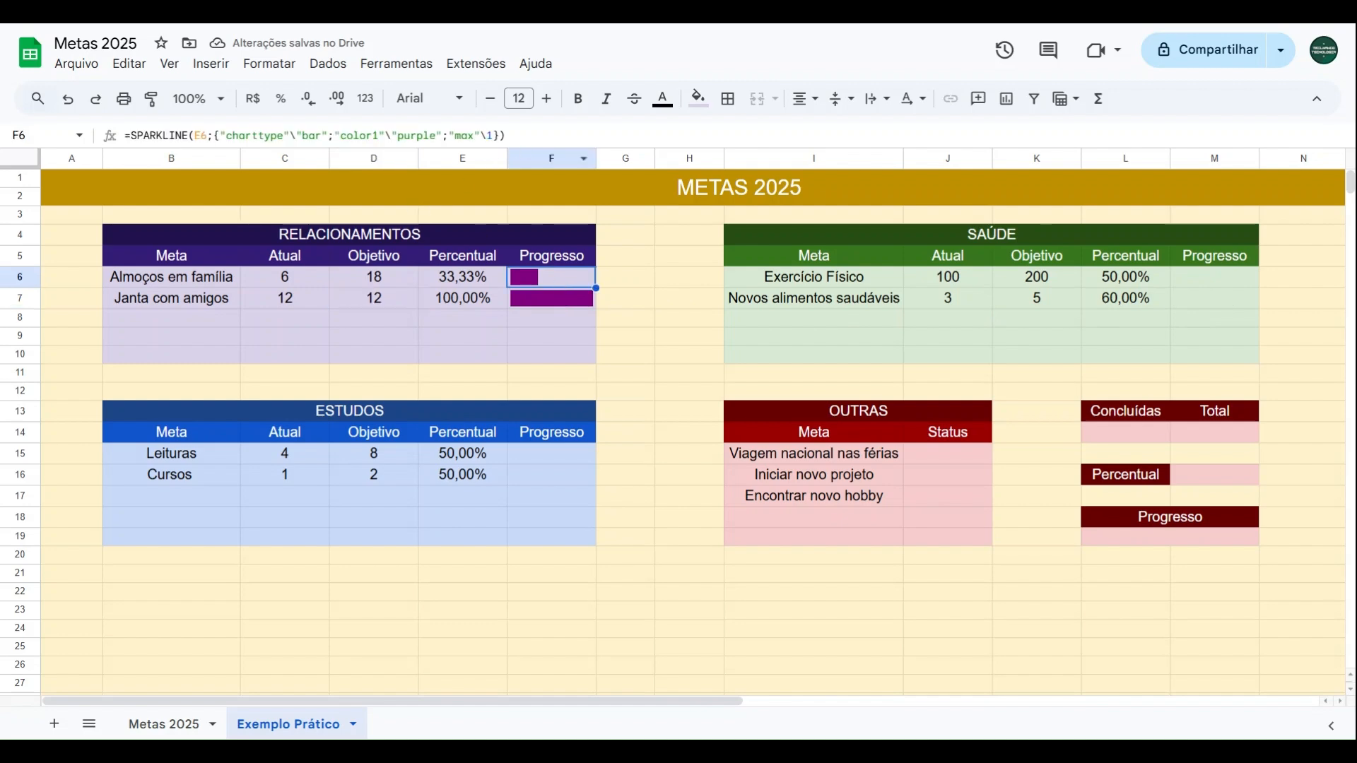
pyautogui.moveTo(392, 135); pyautogui.dragTo(124, 135)
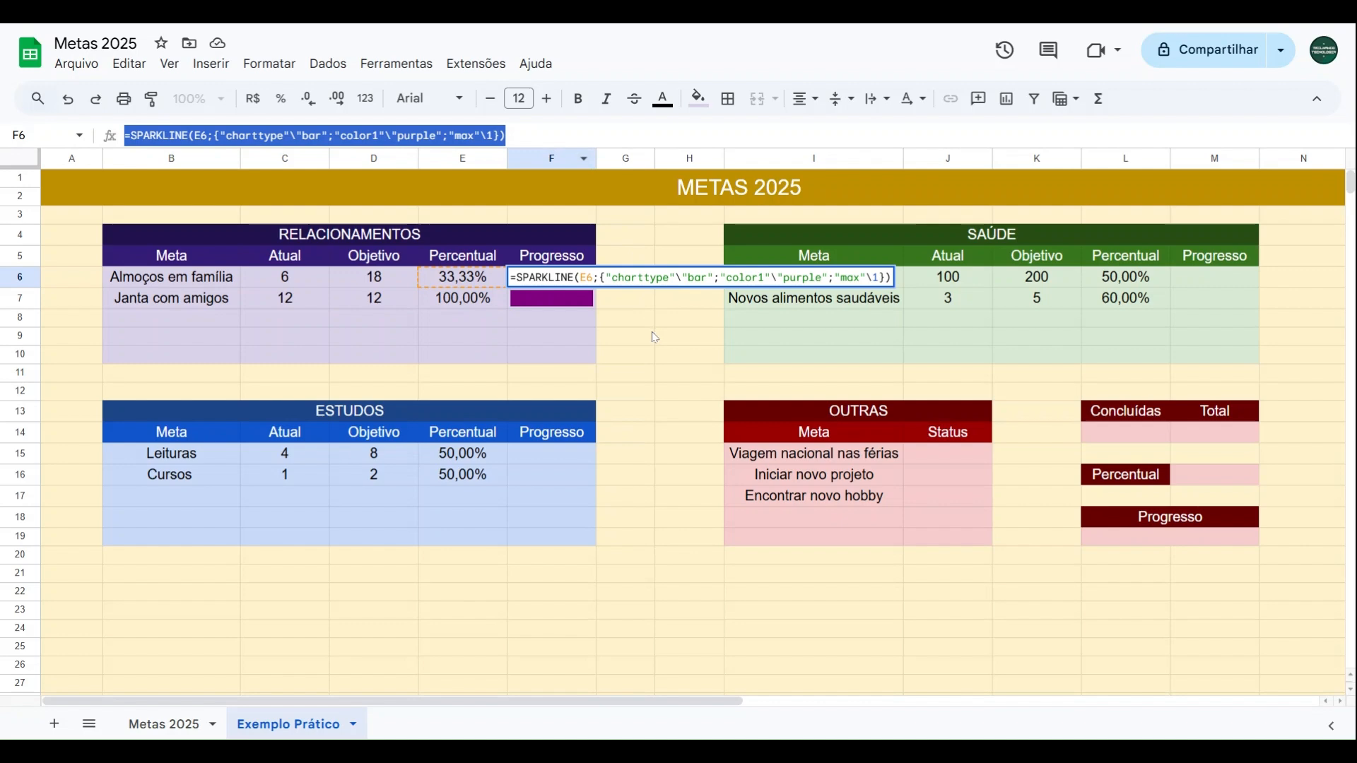
pyautogui.hotkey('ctrl', 'c')
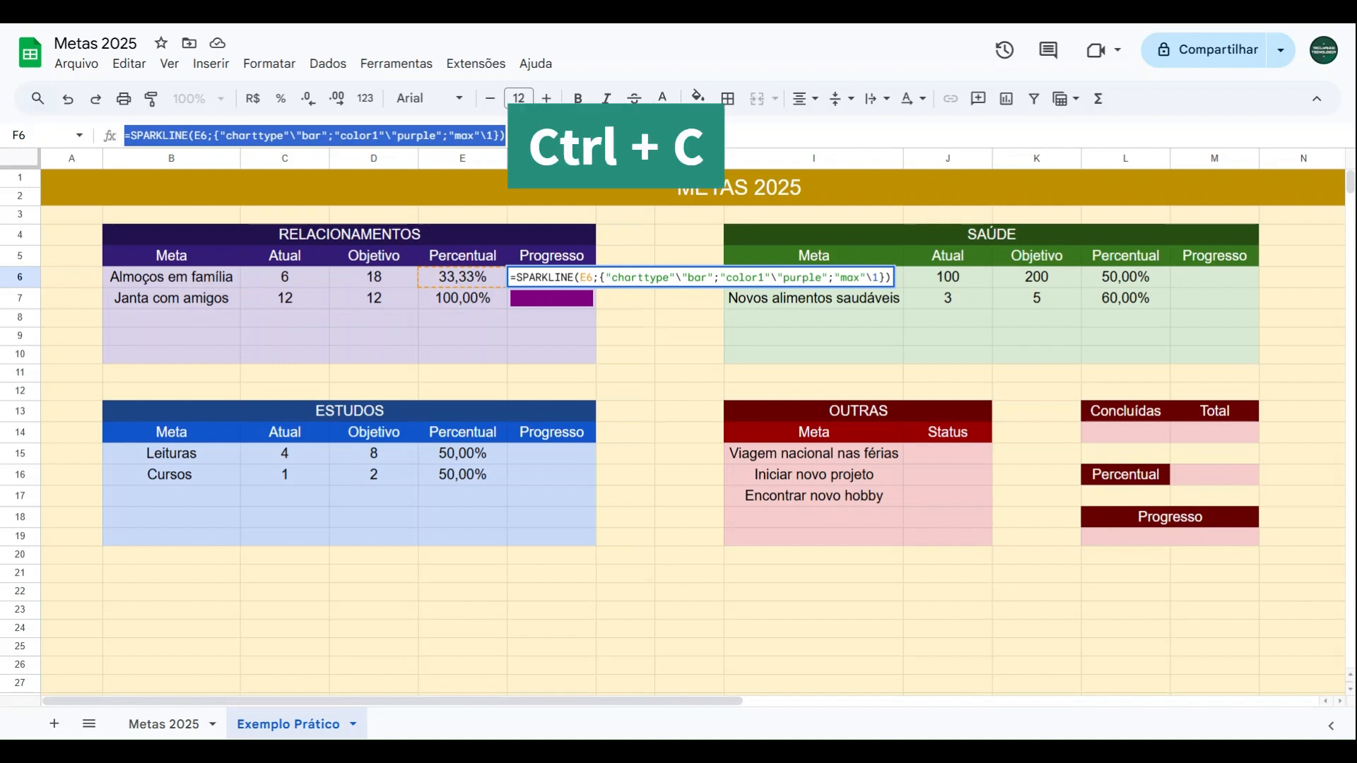
pyautogui.click(538, 463)
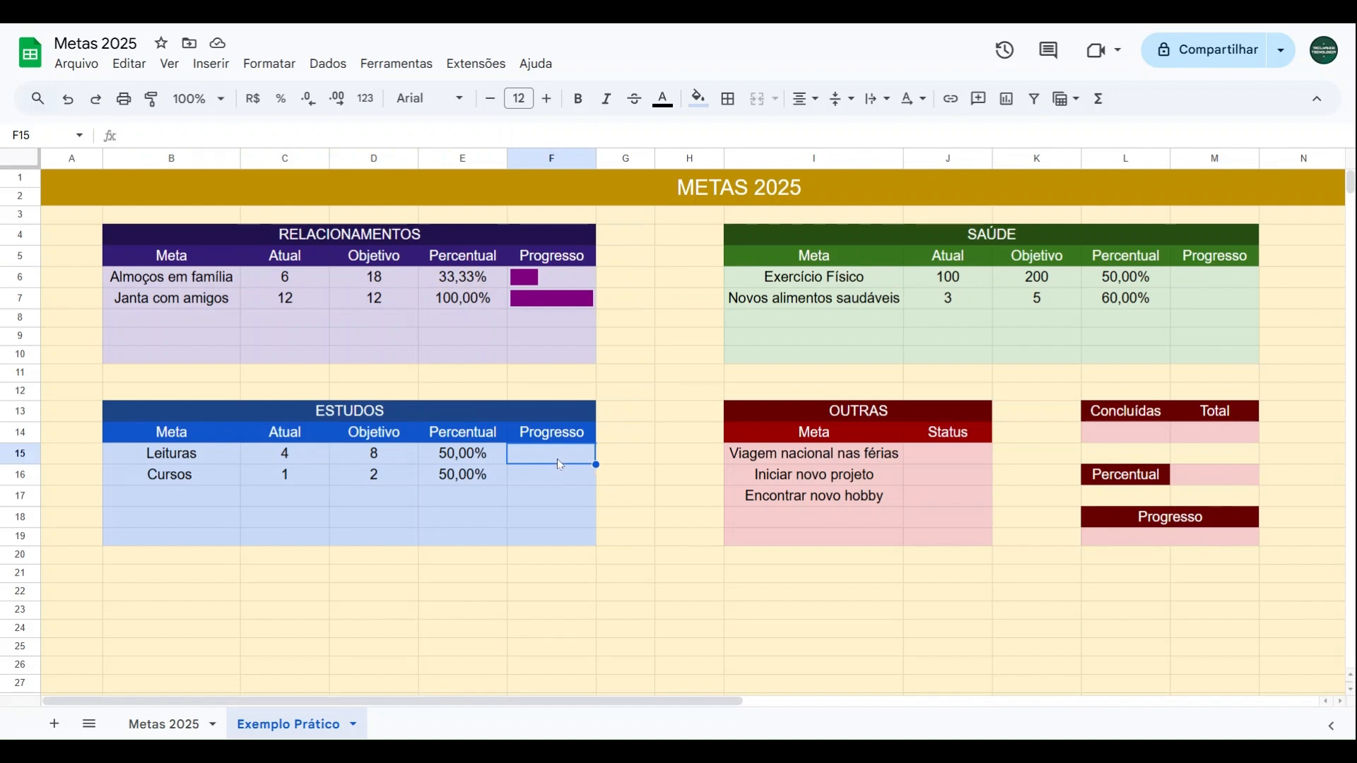
pyautogui.hotkey('ctrl', 'v')
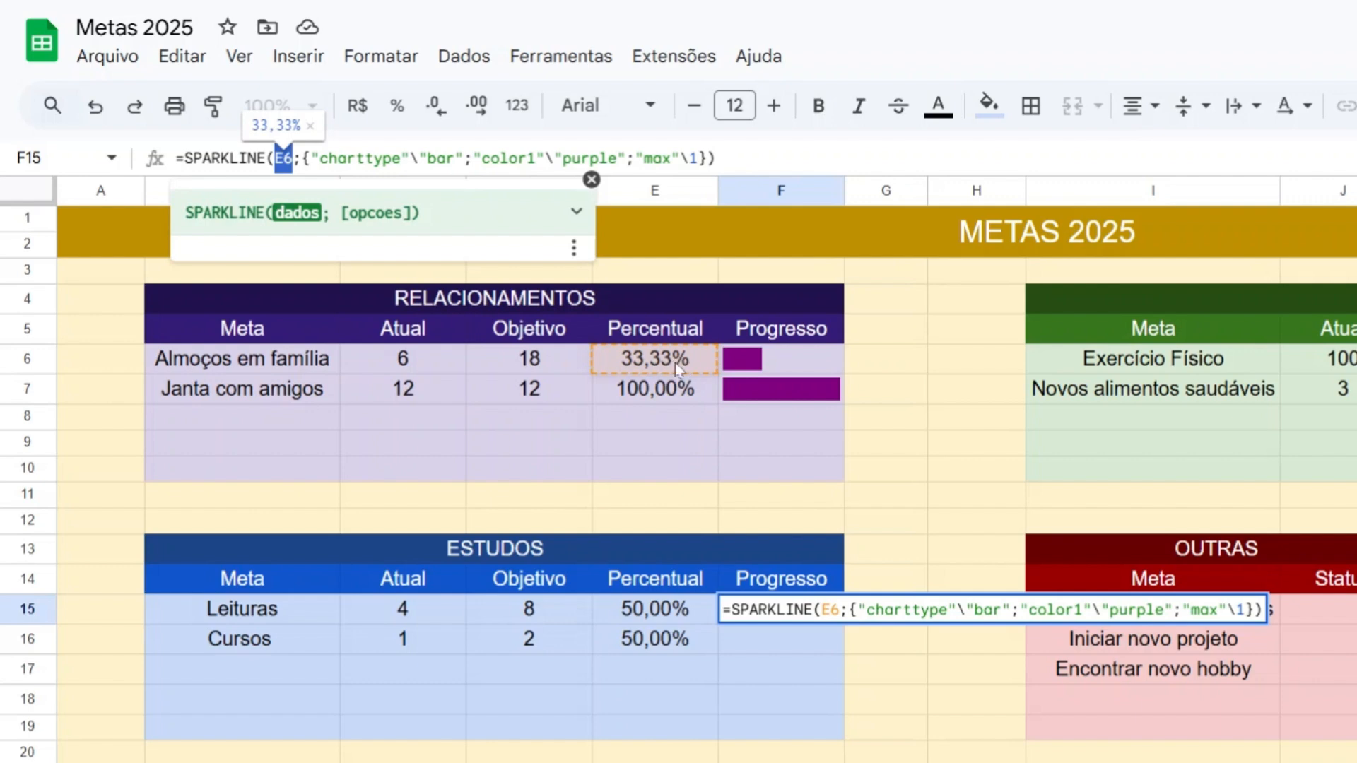
# Edit the SPARKLINE formula in F15 so it references E15 and draws the Leituras progress bar in blue.
pyautogui.moveTo(563, 158); pyautogui.dragTo(616, 158)
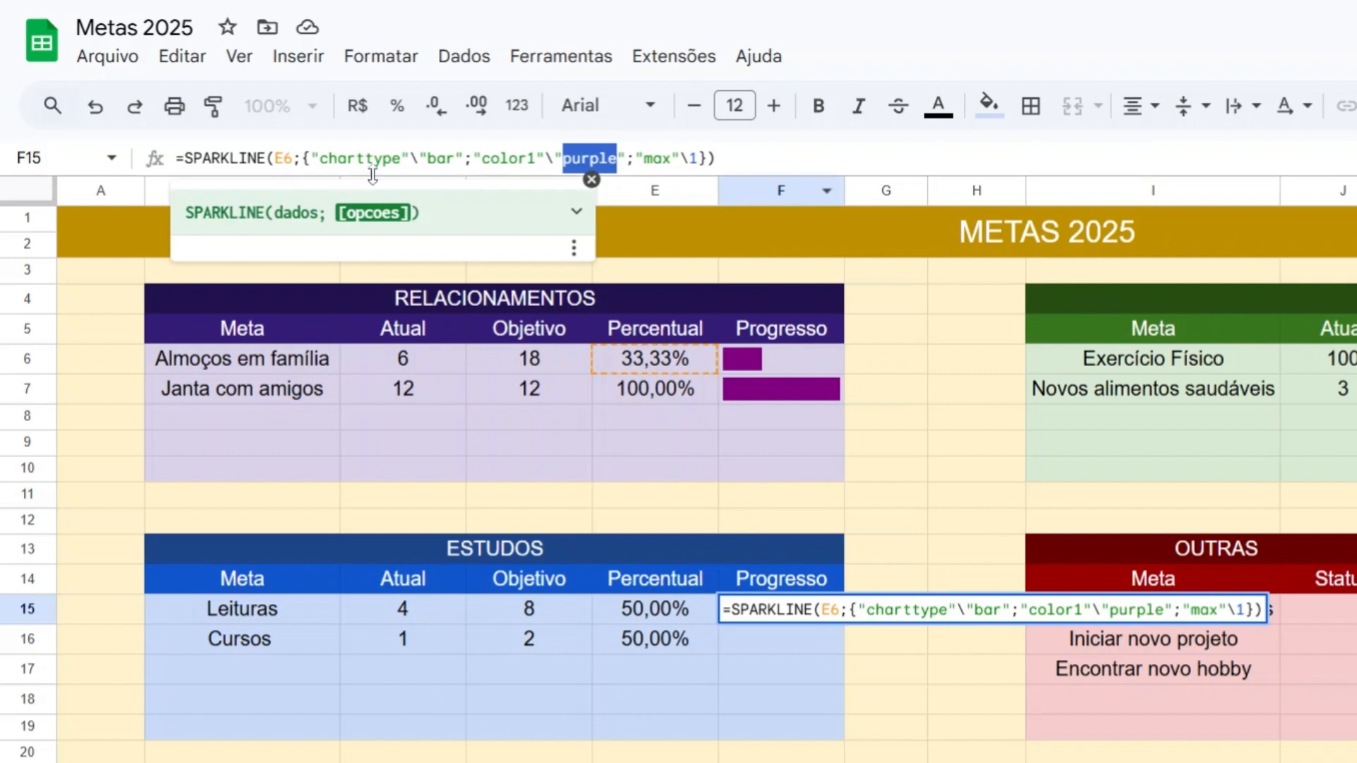
pyautogui.press('Return')
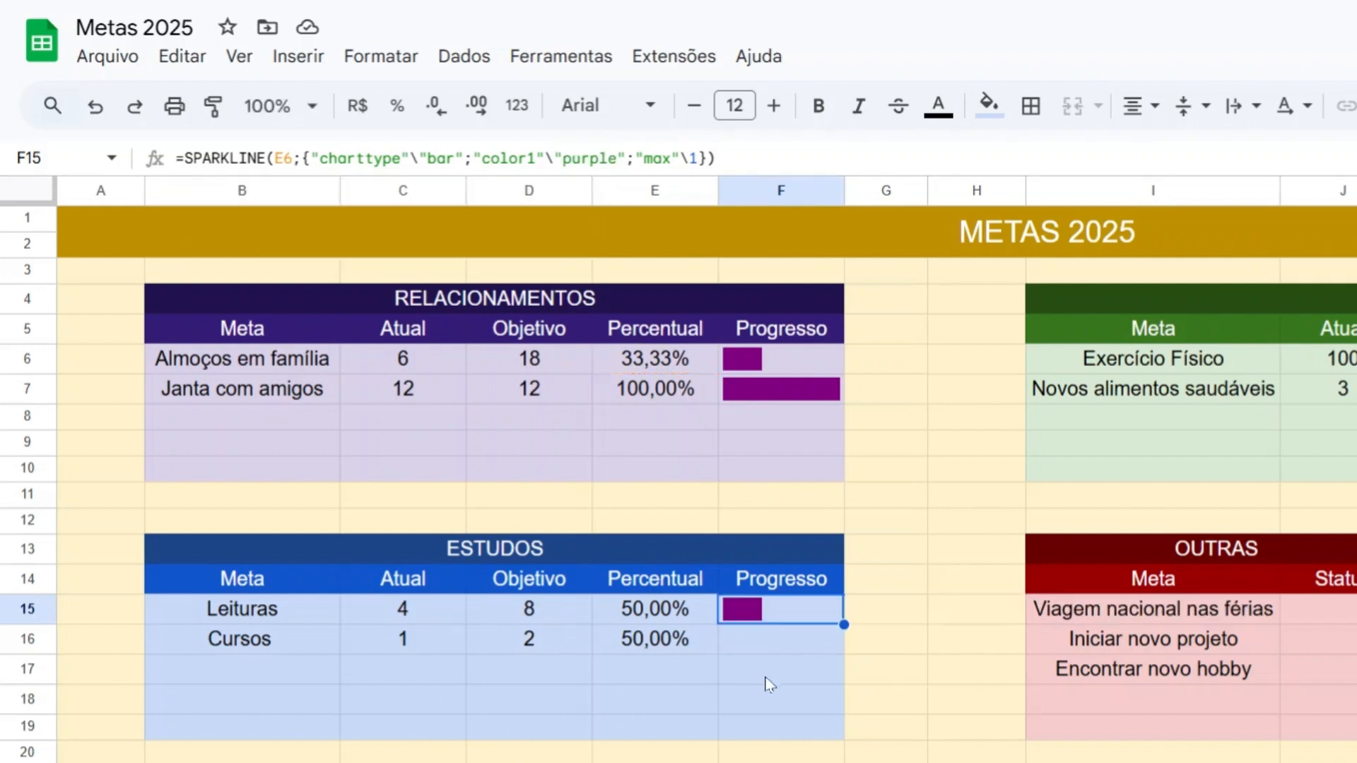
pyautogui.click(634, 619)
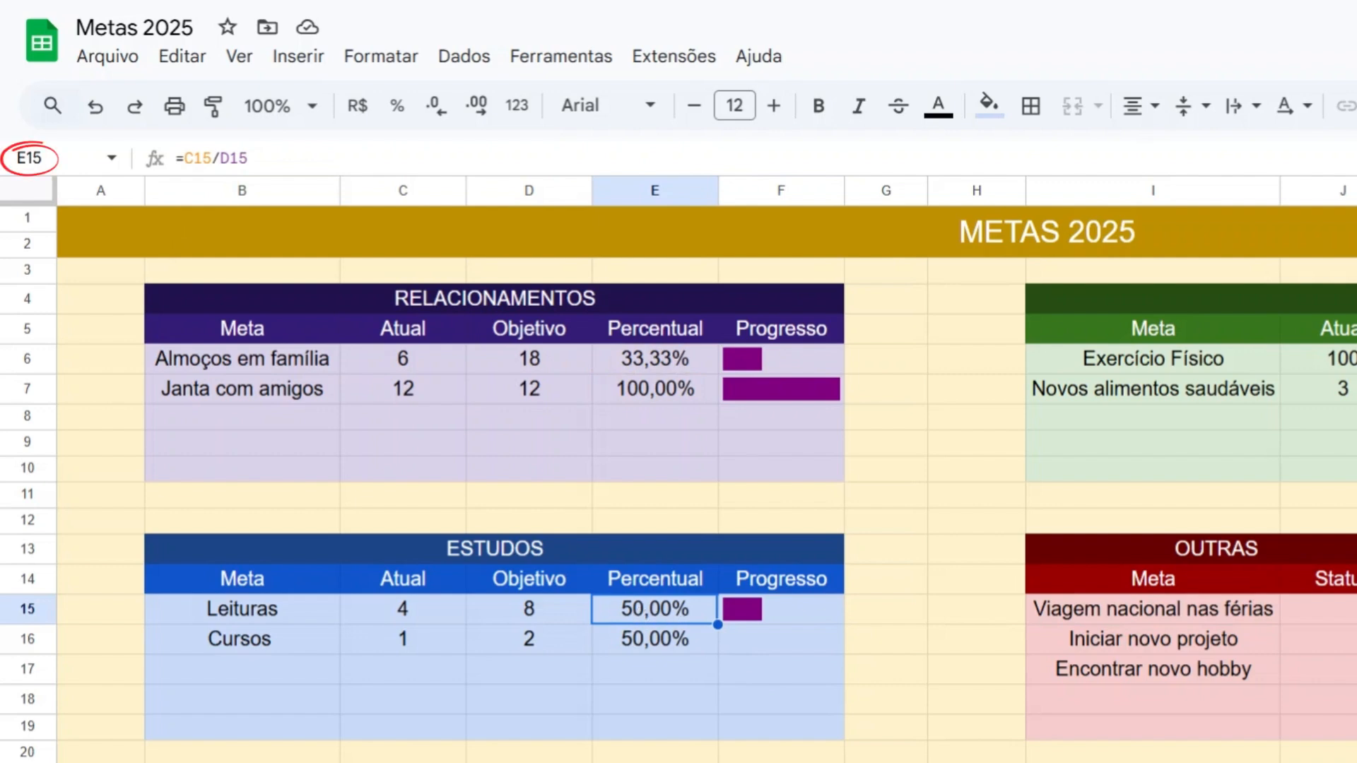
pyautogui.click(782, 613)
pyautogui.click(293, 159)
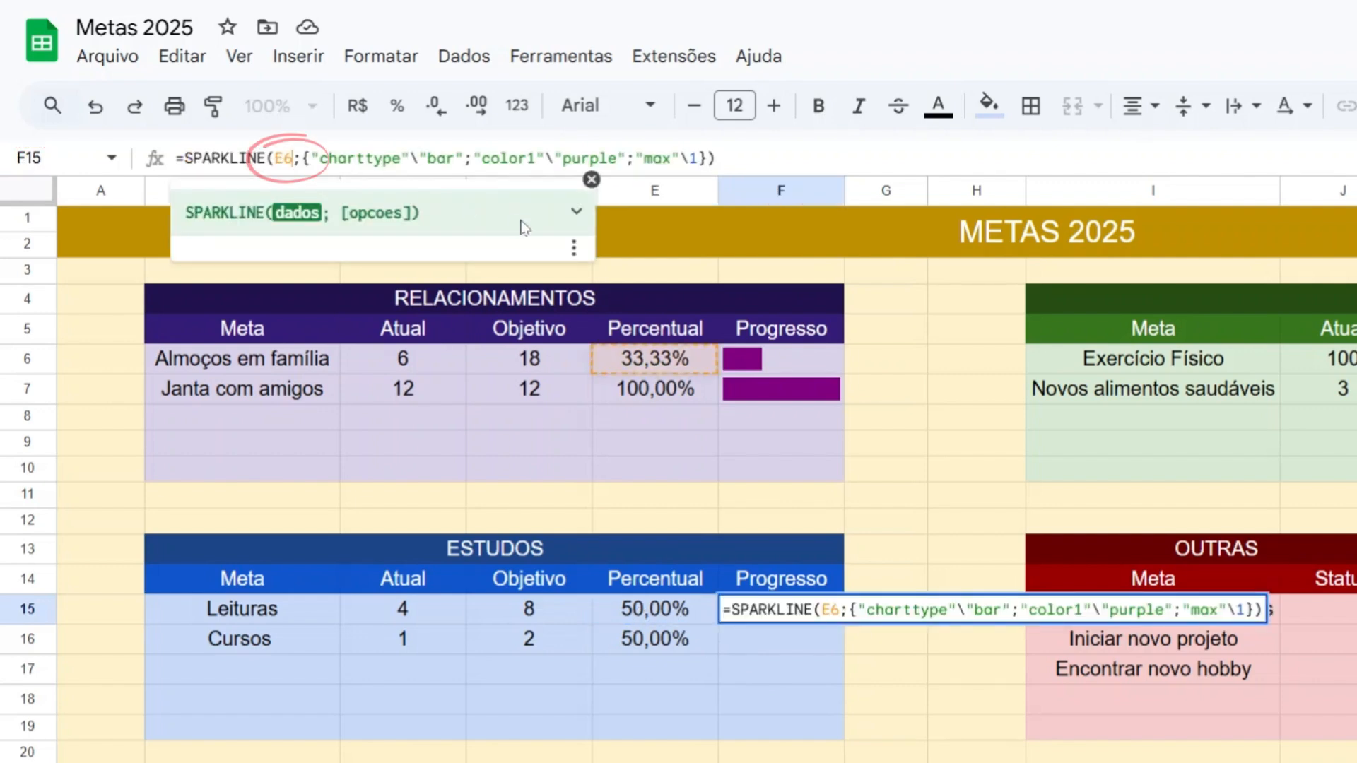
pyautogui.press('BackSpace')
pyautogui.write('15')
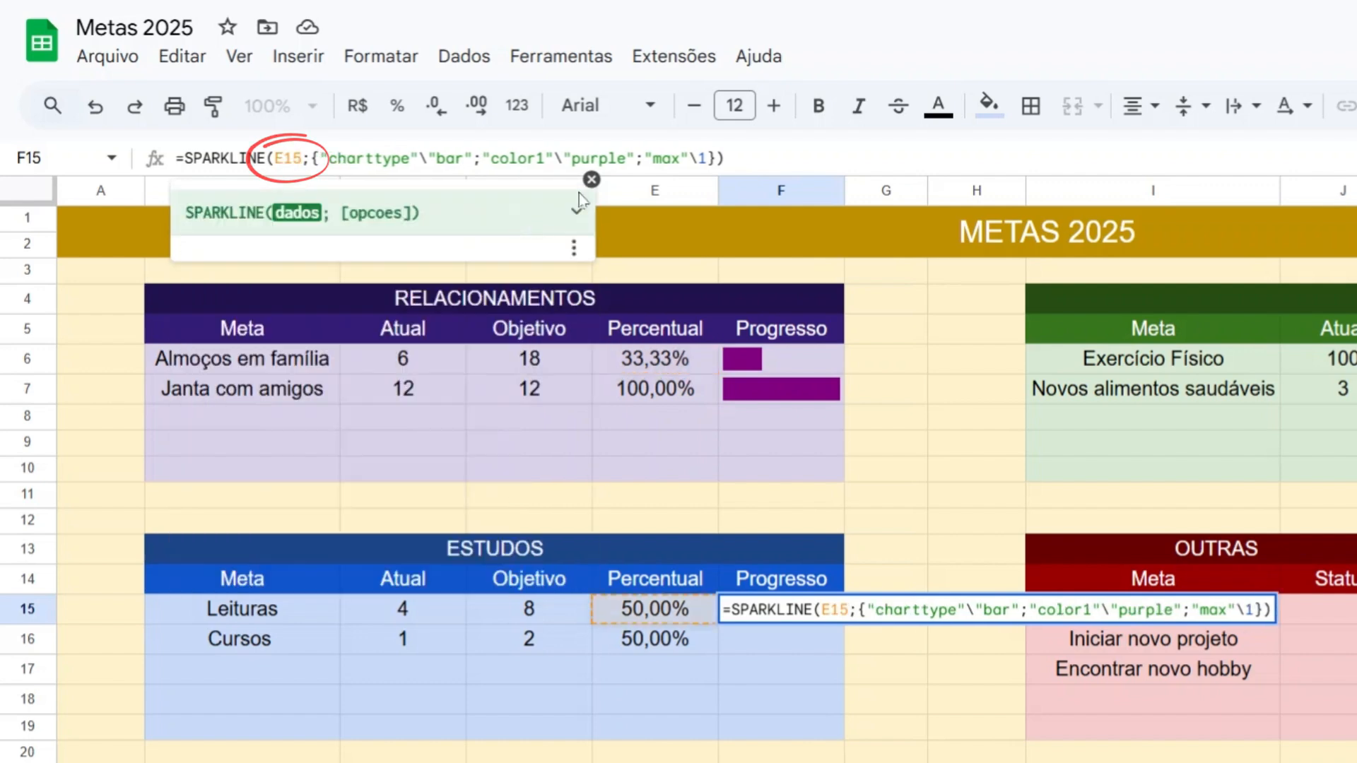
pyautogui.doubleClick(598, 158)
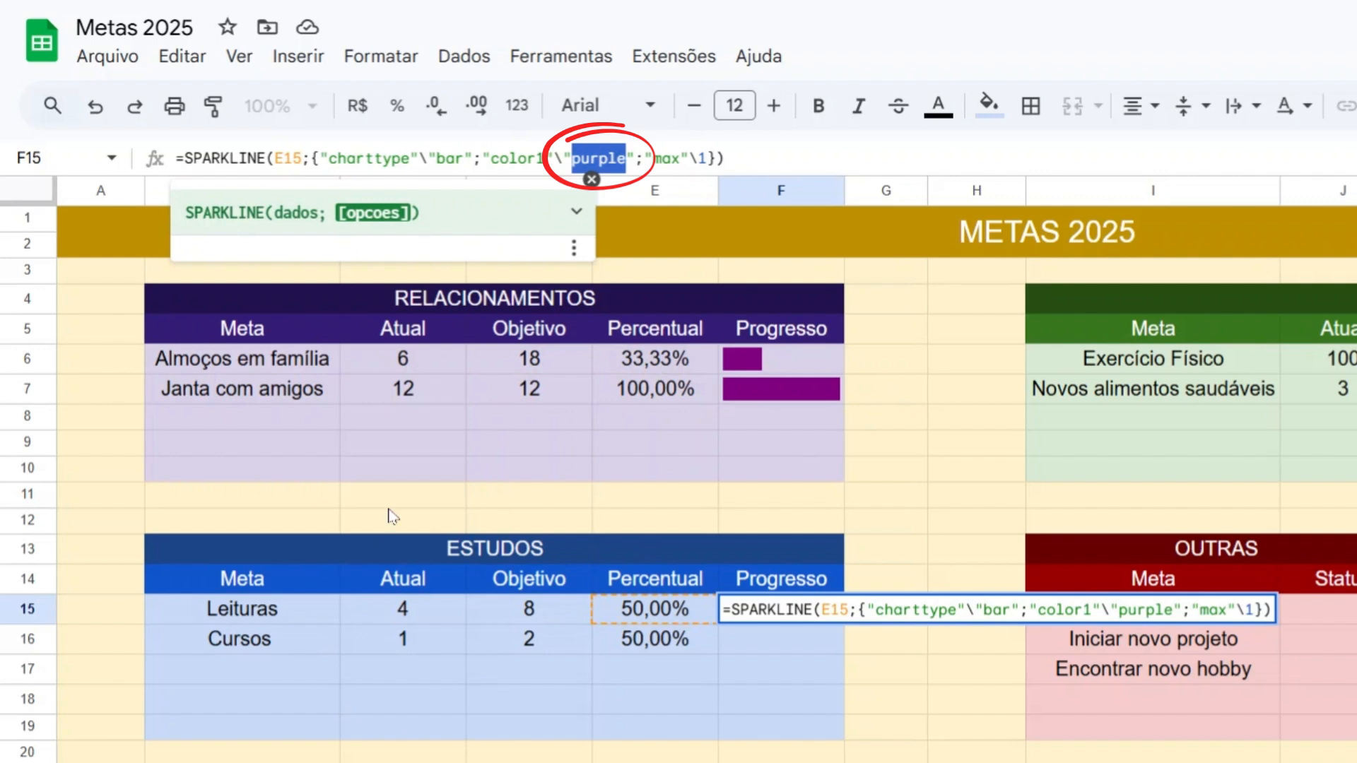
pyautogui.write('blue')
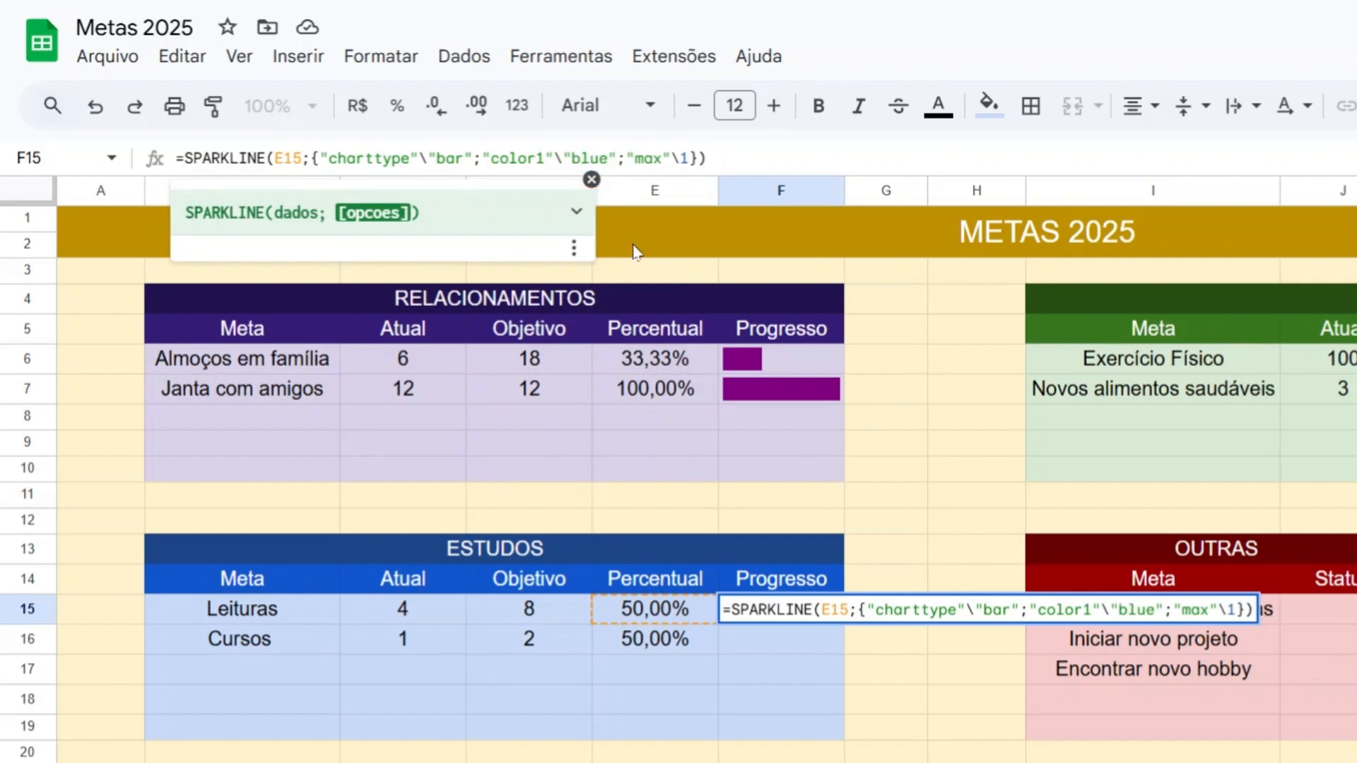
pyautogui.press('Return')
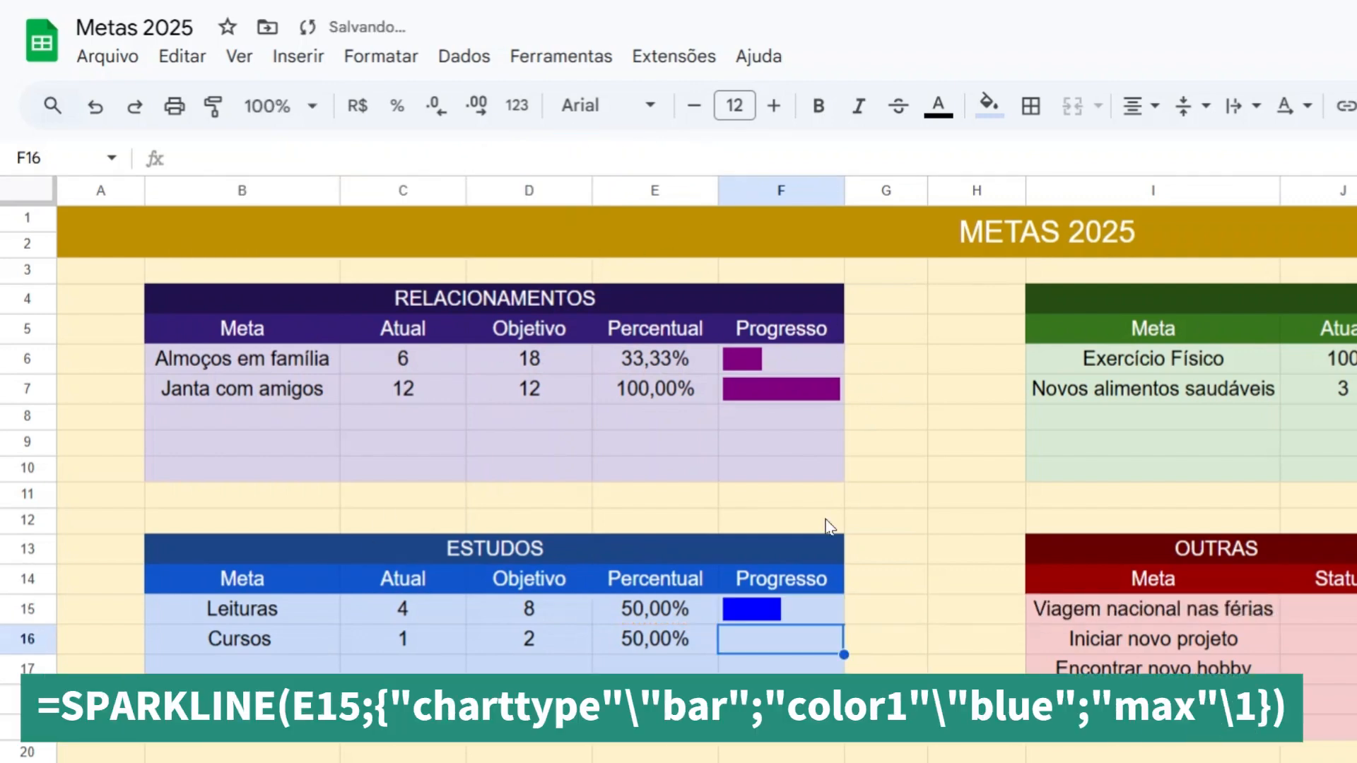
# Test the Leituras progress bar by setting C15 to 8, and set it back to 4.
pyautogui.click(426, 611)
pyautogui.press('BackSpace')
pyautogui.write('2')
pyautogui.press('Return')
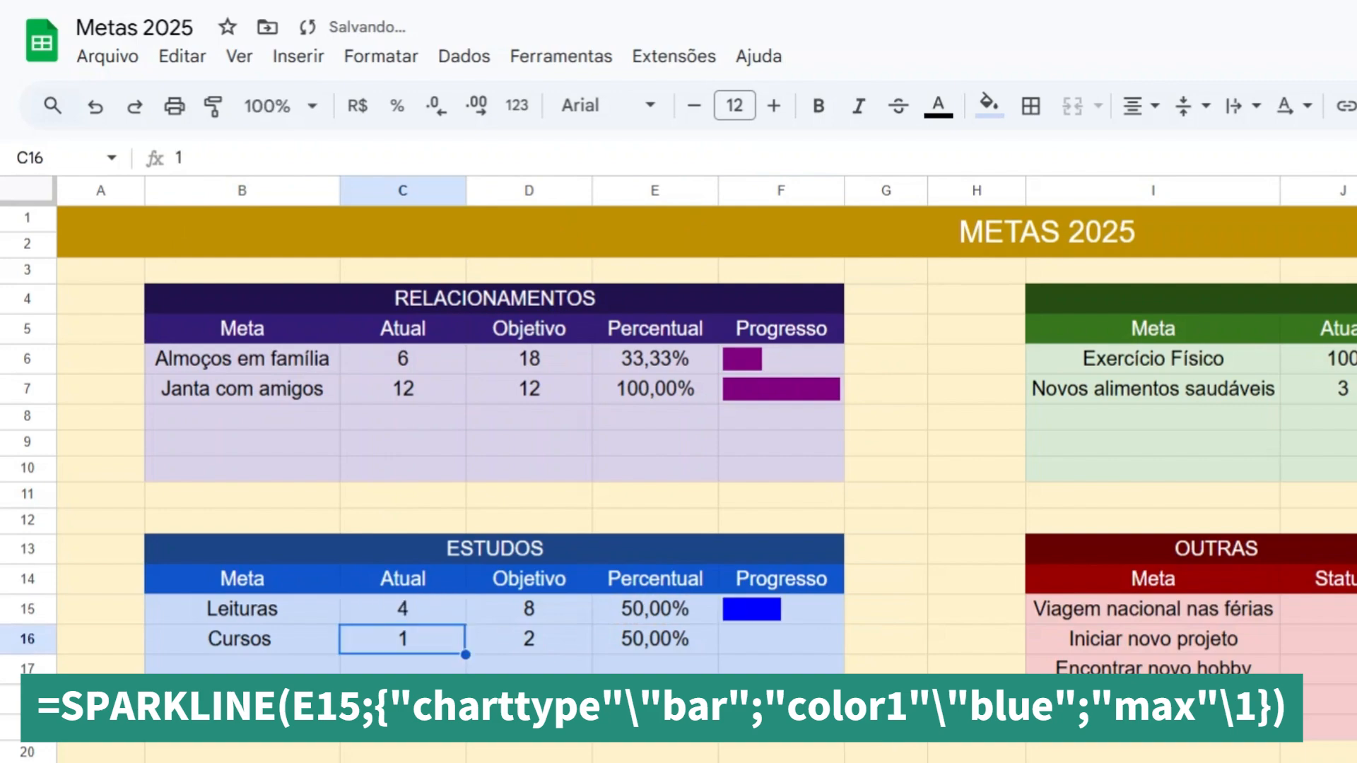
pyautogui.click(402, 608)
pyautogui.write('8')
pyautogui.press('Return')
pyautogui.click(402, 608)
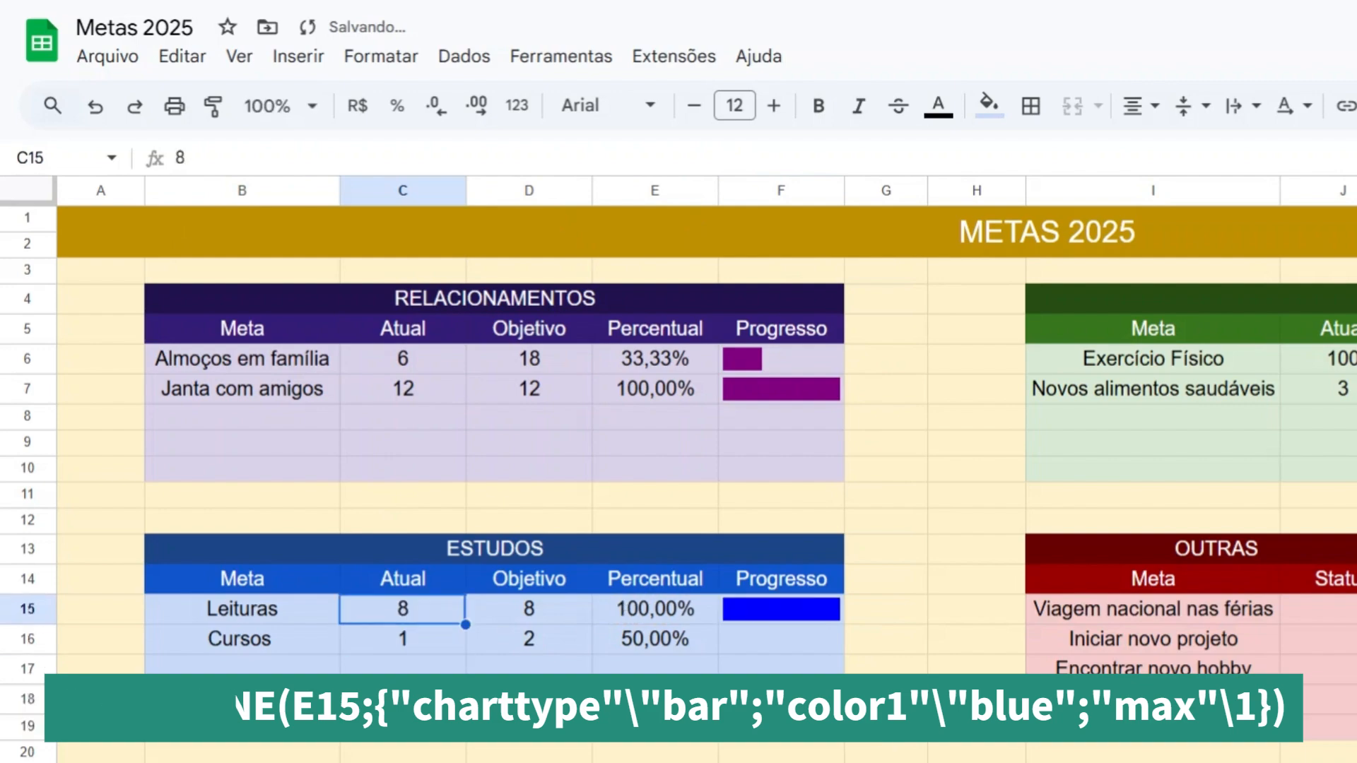
pyautogui.write('4')
pyautogui.press('Tab')
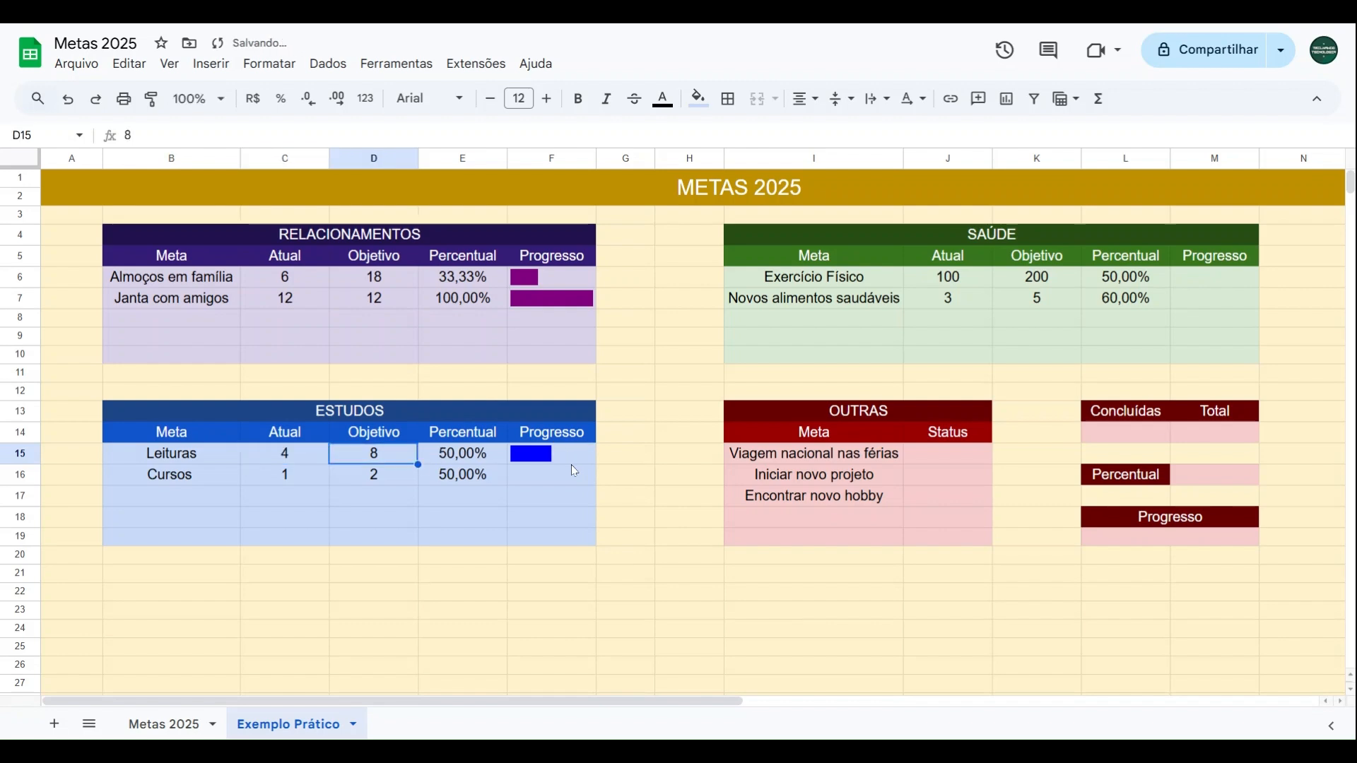
# Fill the blue progress bar formula from F15 down to F16 for the Cursos goal.
pyautogui.click(567, 452)
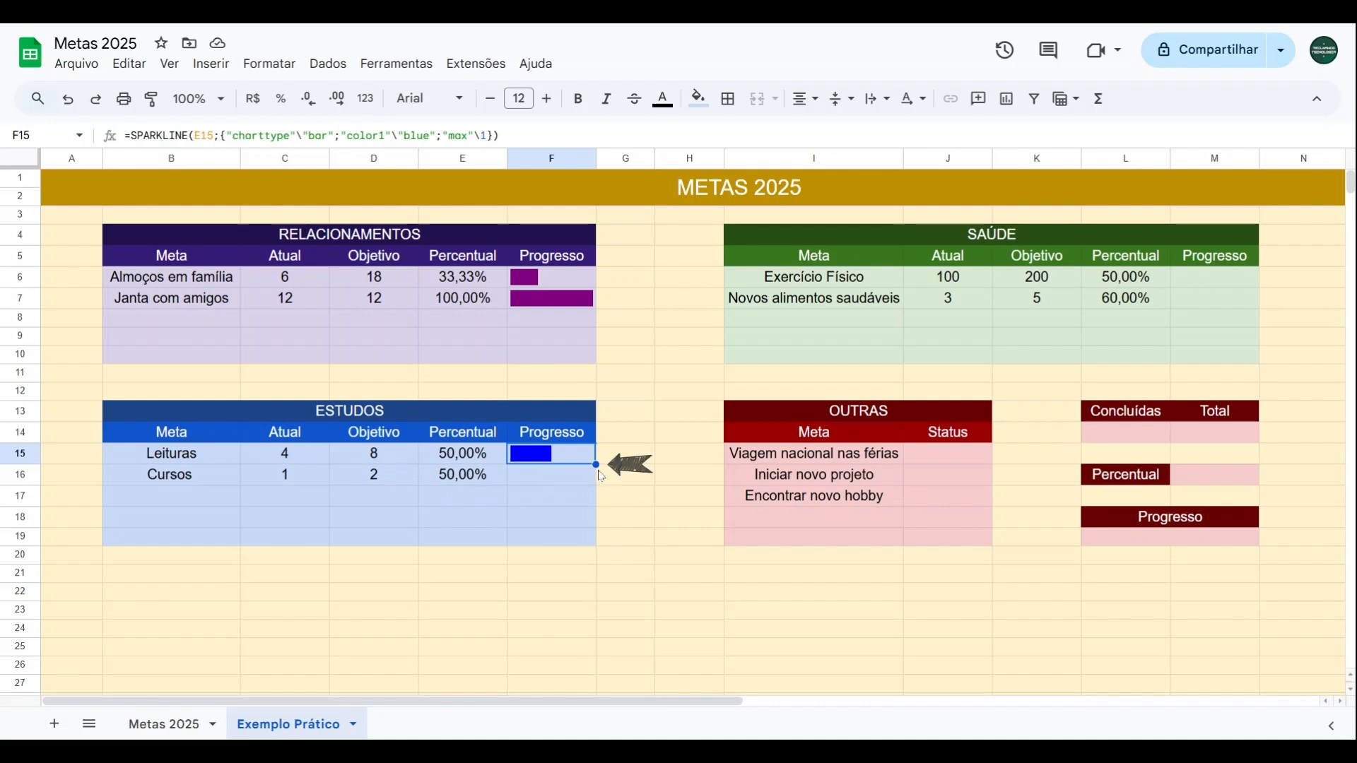
pyautogui.moveTo(595, 464); pyautogui.dragTo(558, 475)
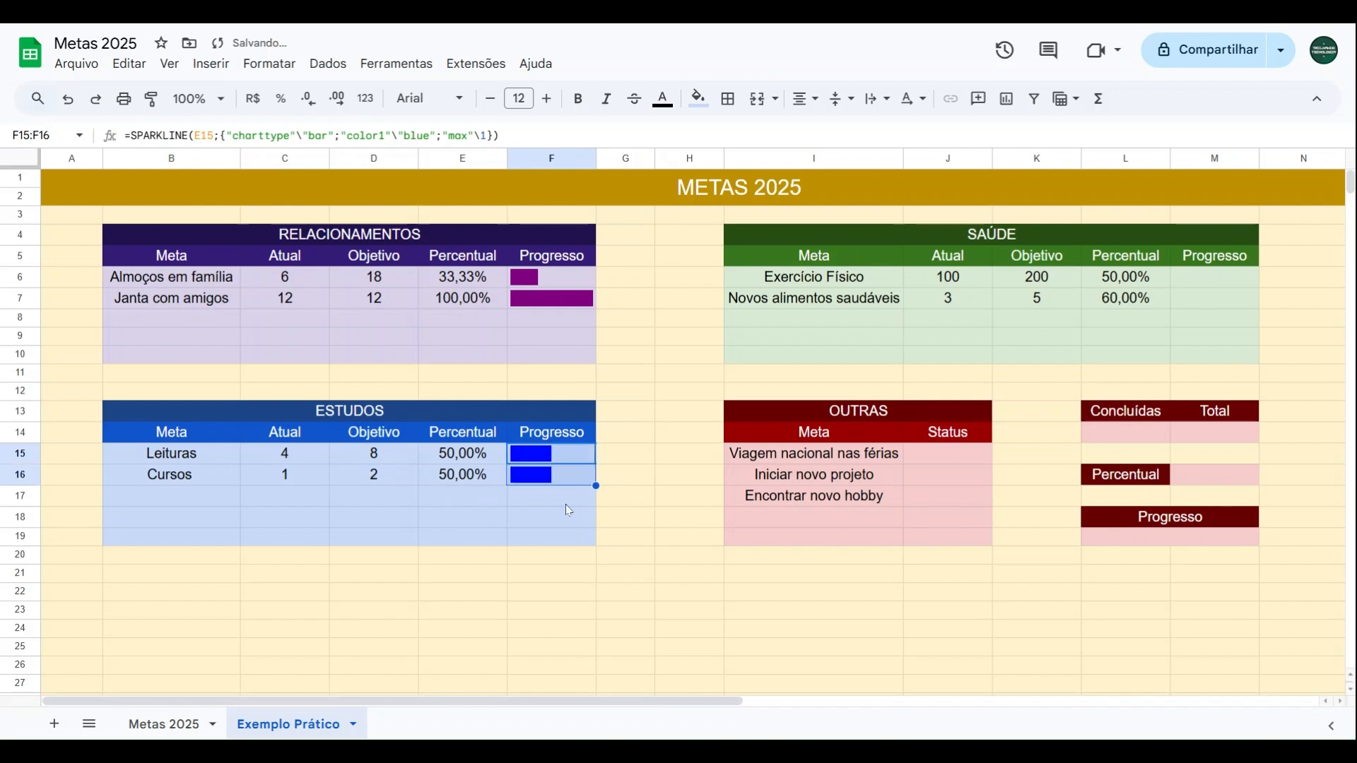
# Paste the copied SPARKLINE formula into M6 and M7 for the two SAÚDE goals.
pyautogui.click(1198, 280)
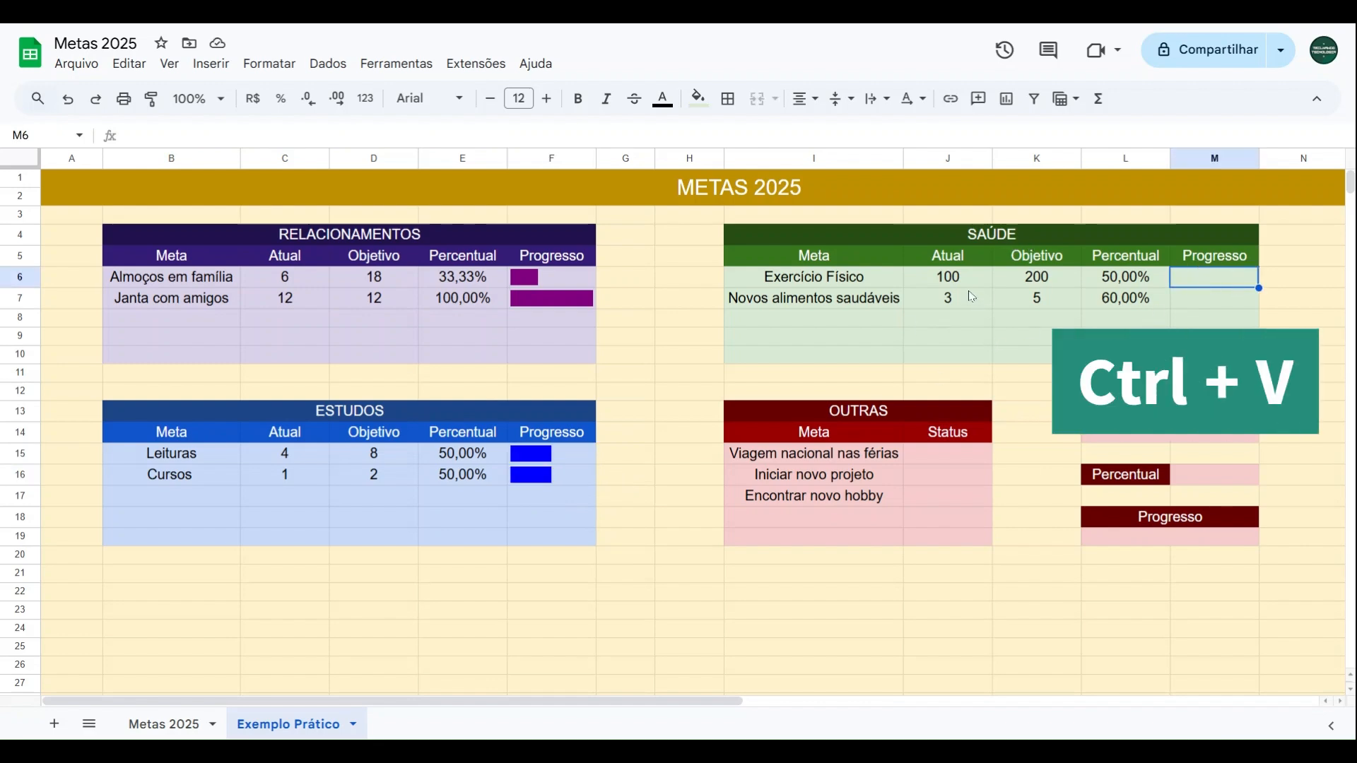
pyautogui.hotkey('ctrl', 'v')
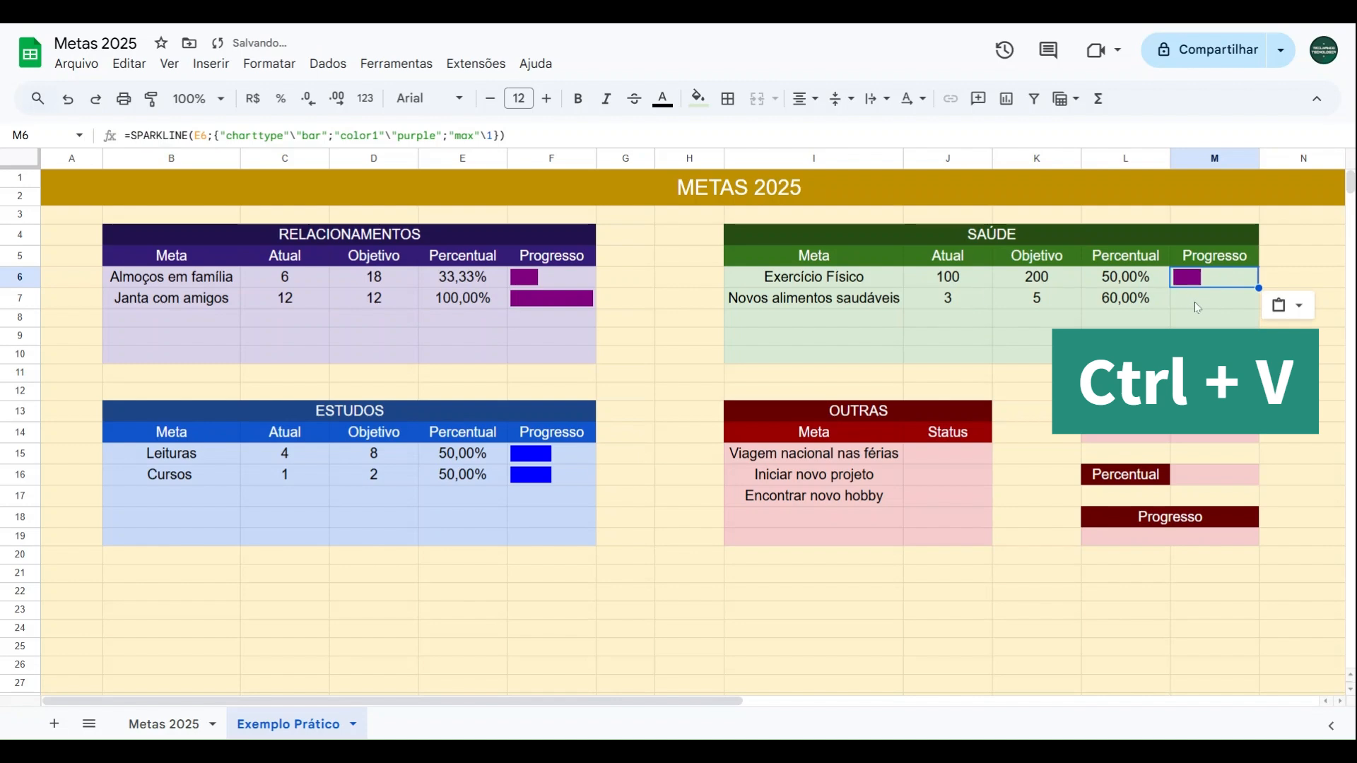
pyautogui.click(1194, 303)
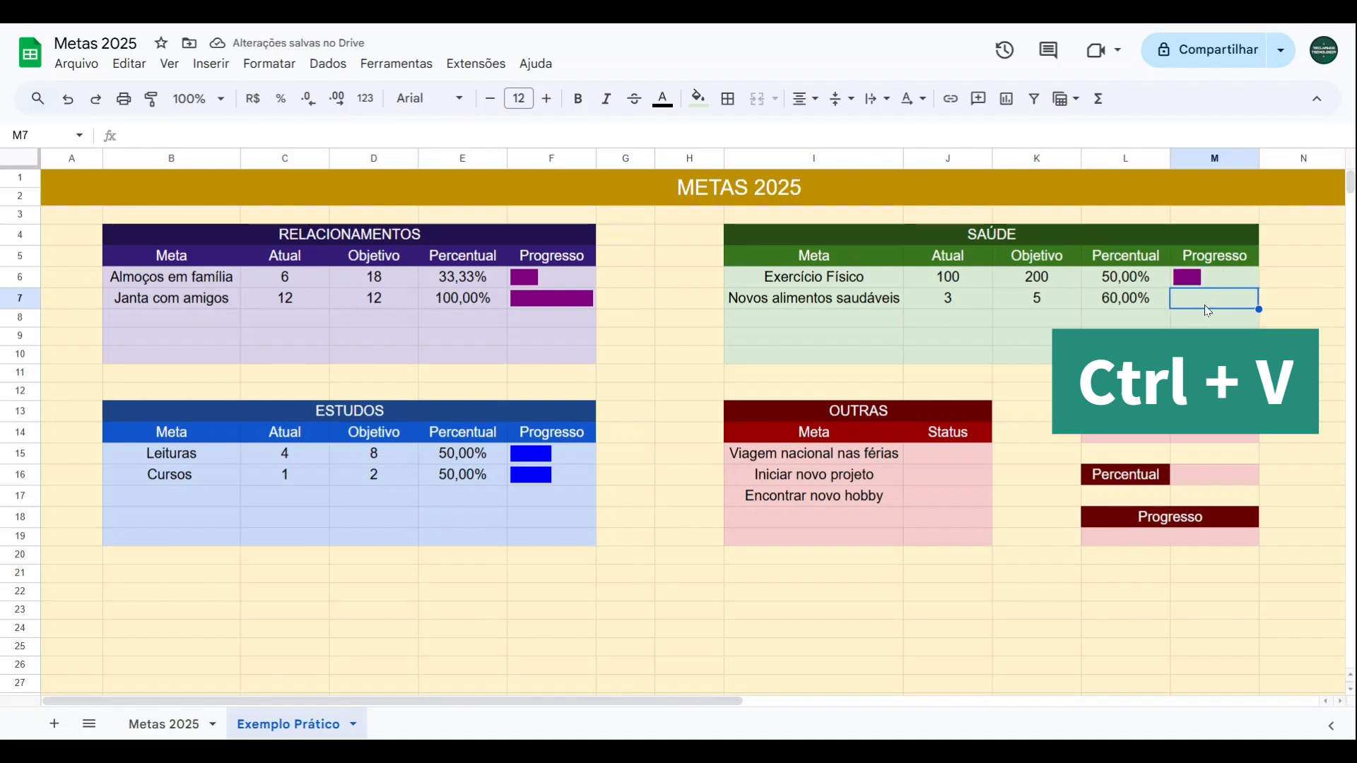
pyautogui.hotkey('ctrl', 'v')
pyautogui.click(1213, 287)
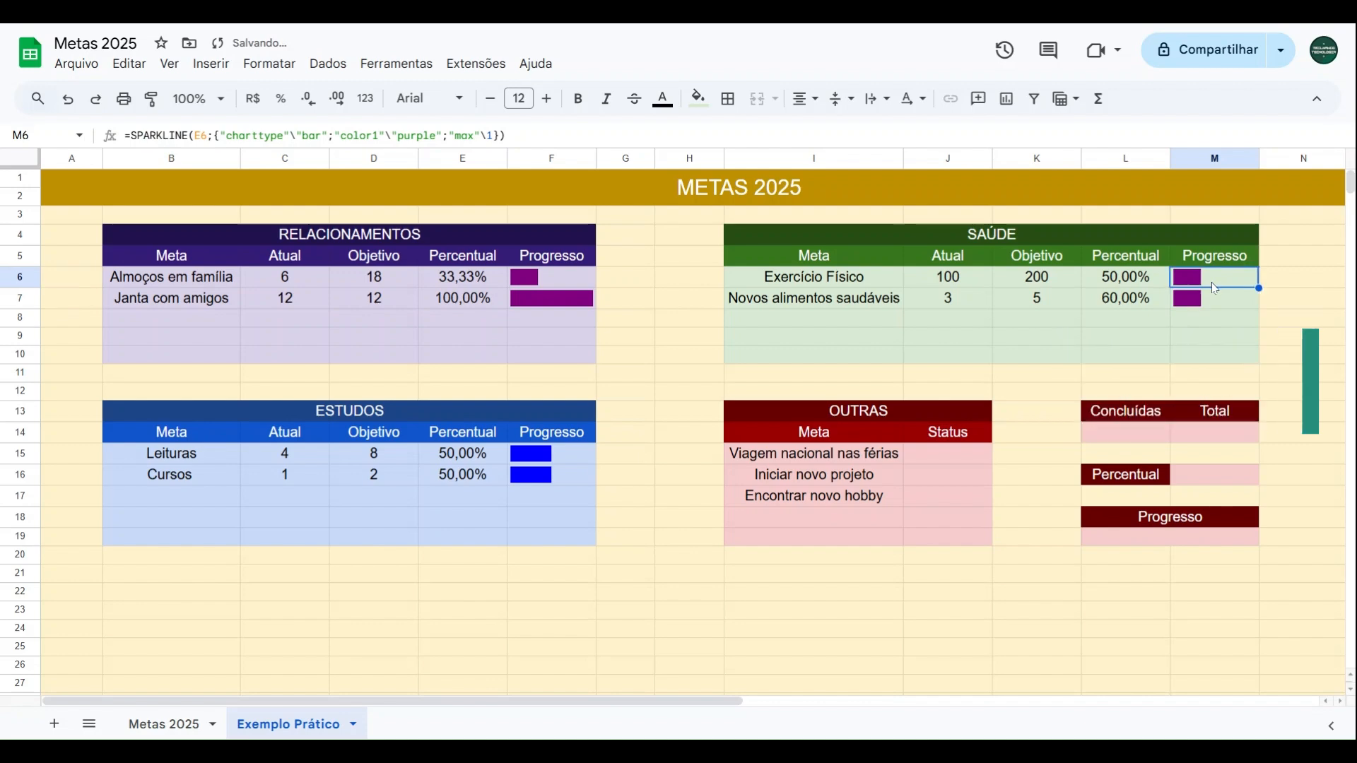
# Change the SPARKLINE data references to L6 in M6 and to L7 in M7.
pyautogui.click(1106, 286)
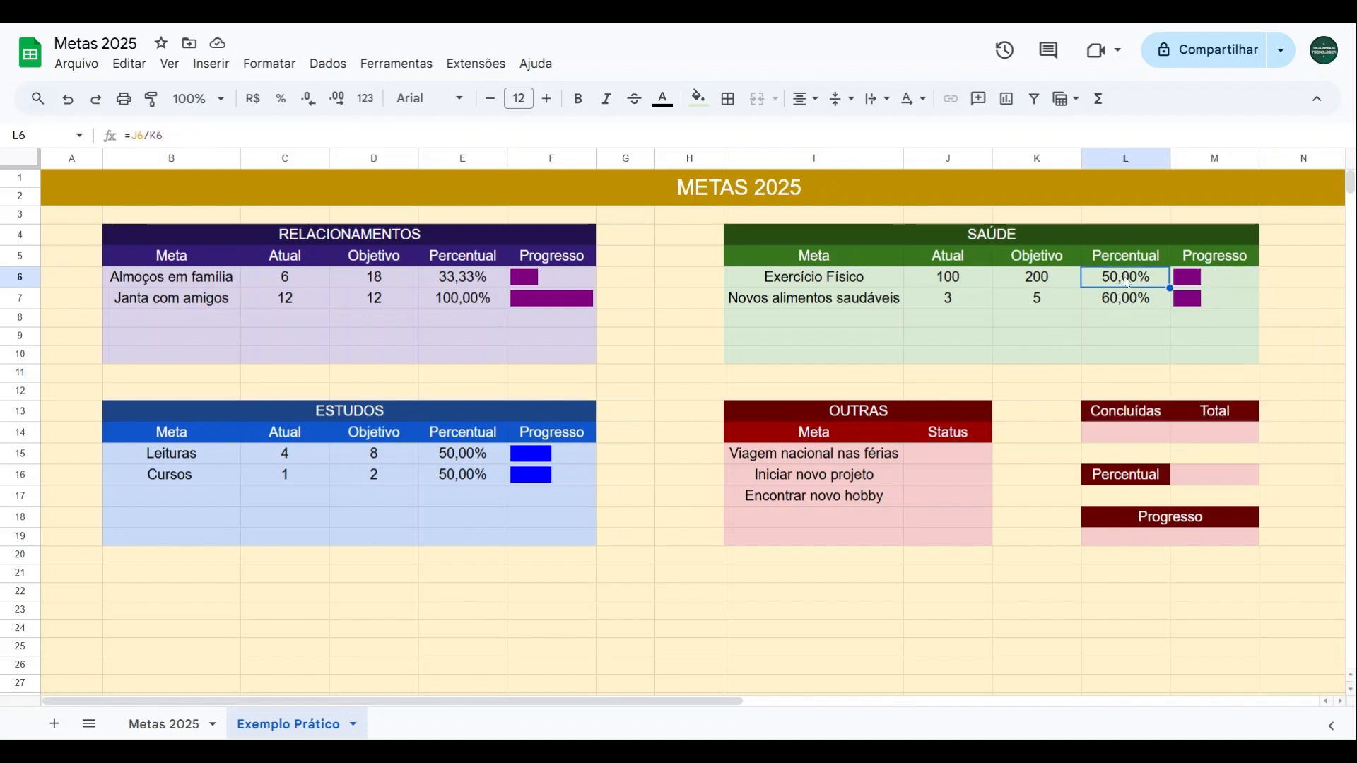
pyautogui.click(1115, 303)
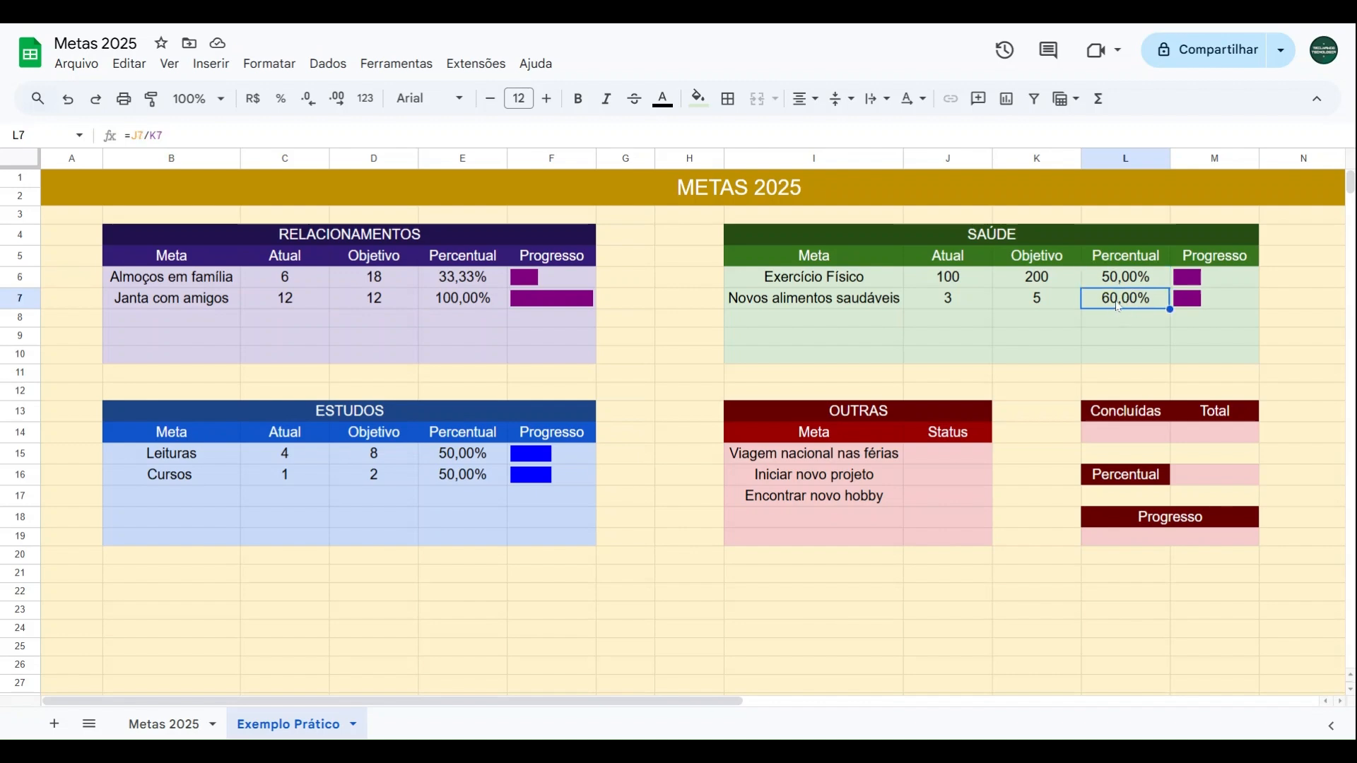
pyautogui.click(1177, 289)
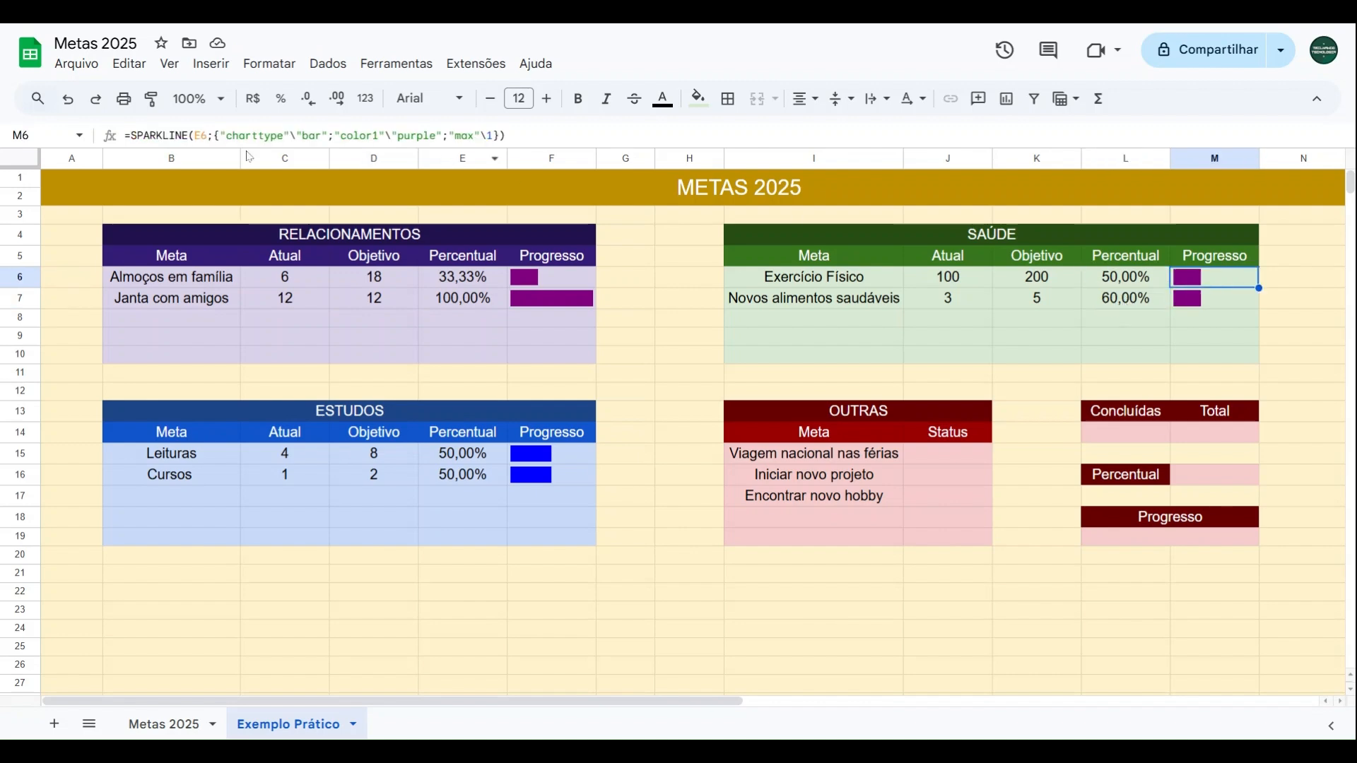
pyautogui.click(201, 136)
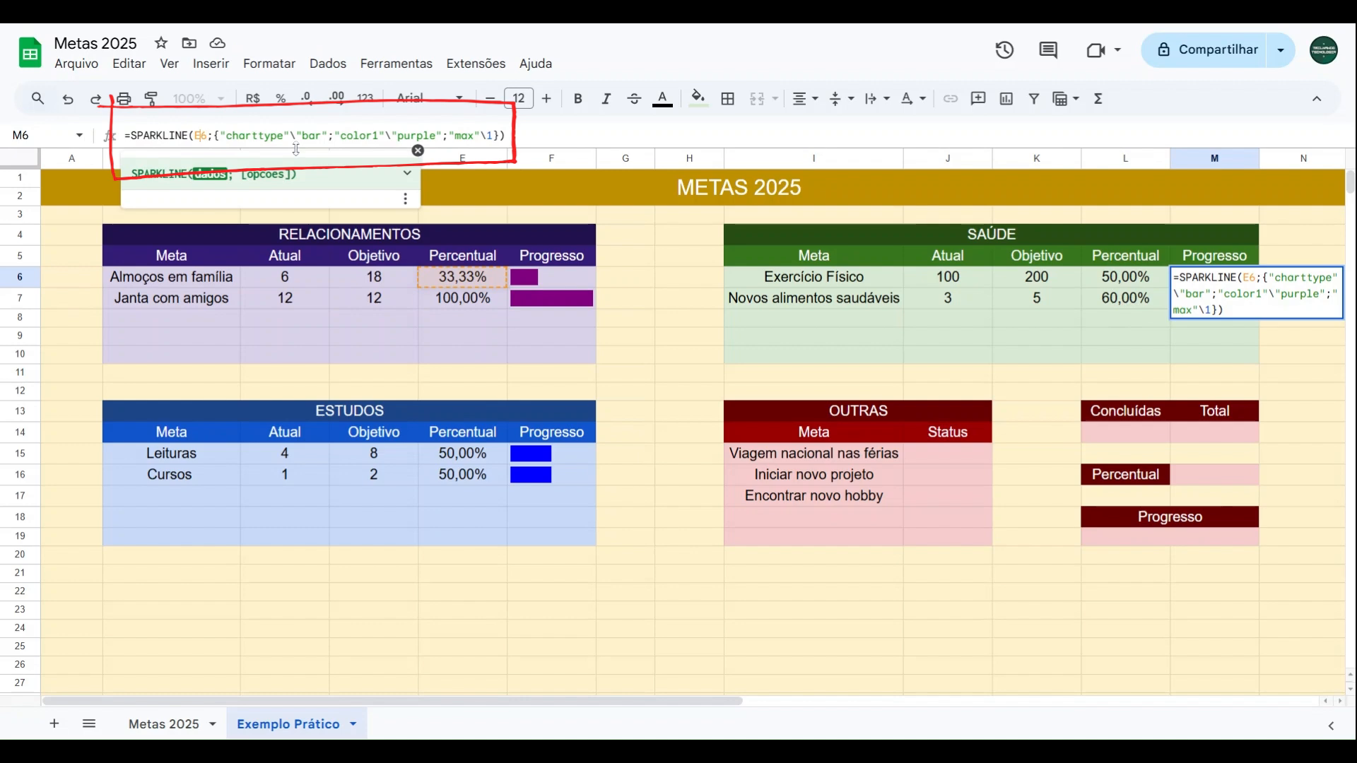
pyautogui.press('BackSpace')
pyautogui.write('L')
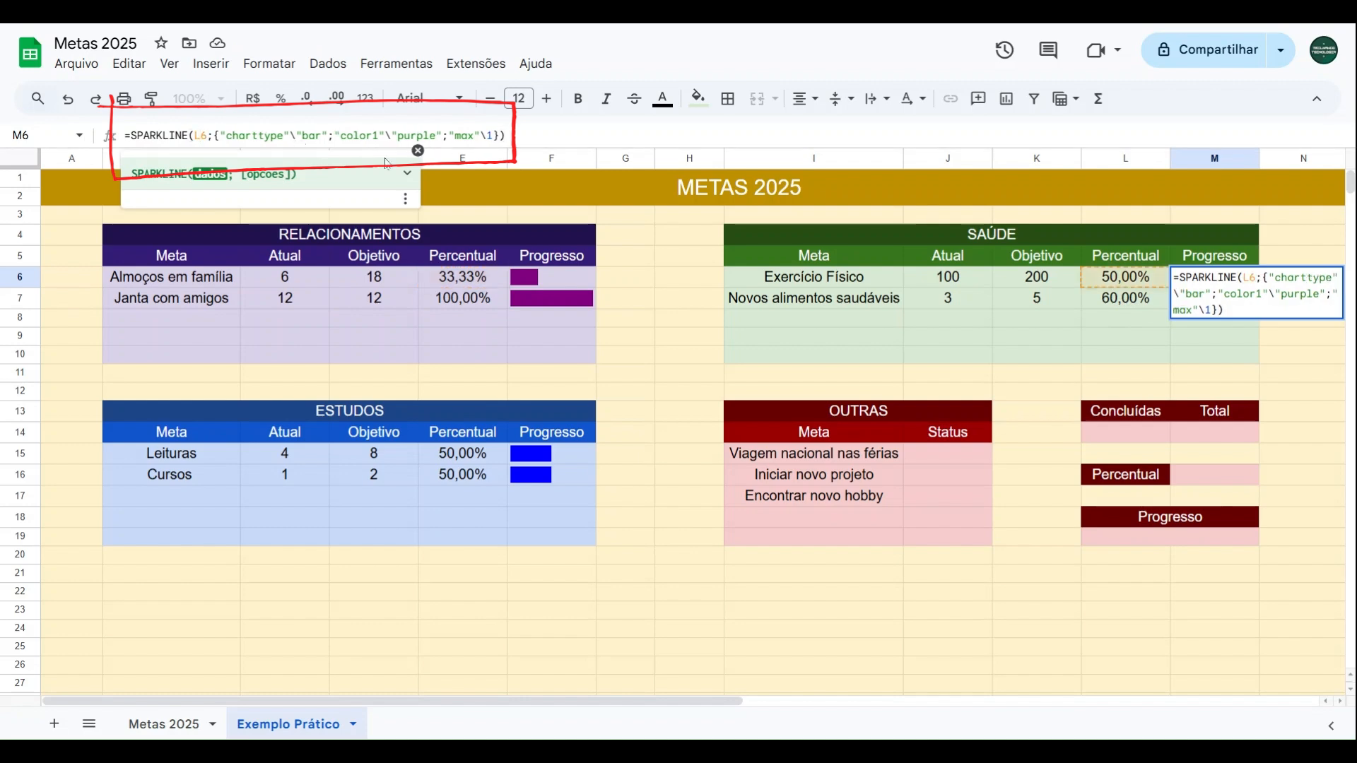
pyautogui.press('Return')
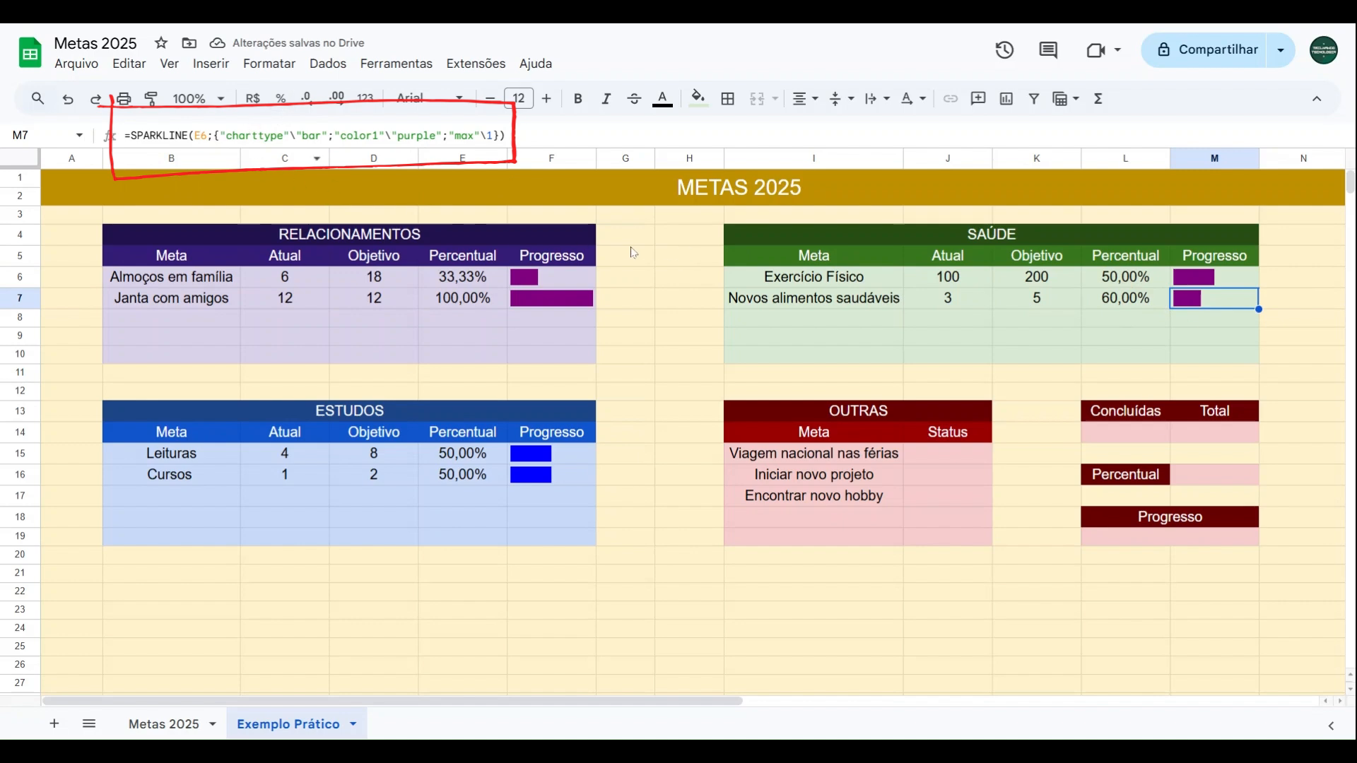
pyautogui.click(202, 135)
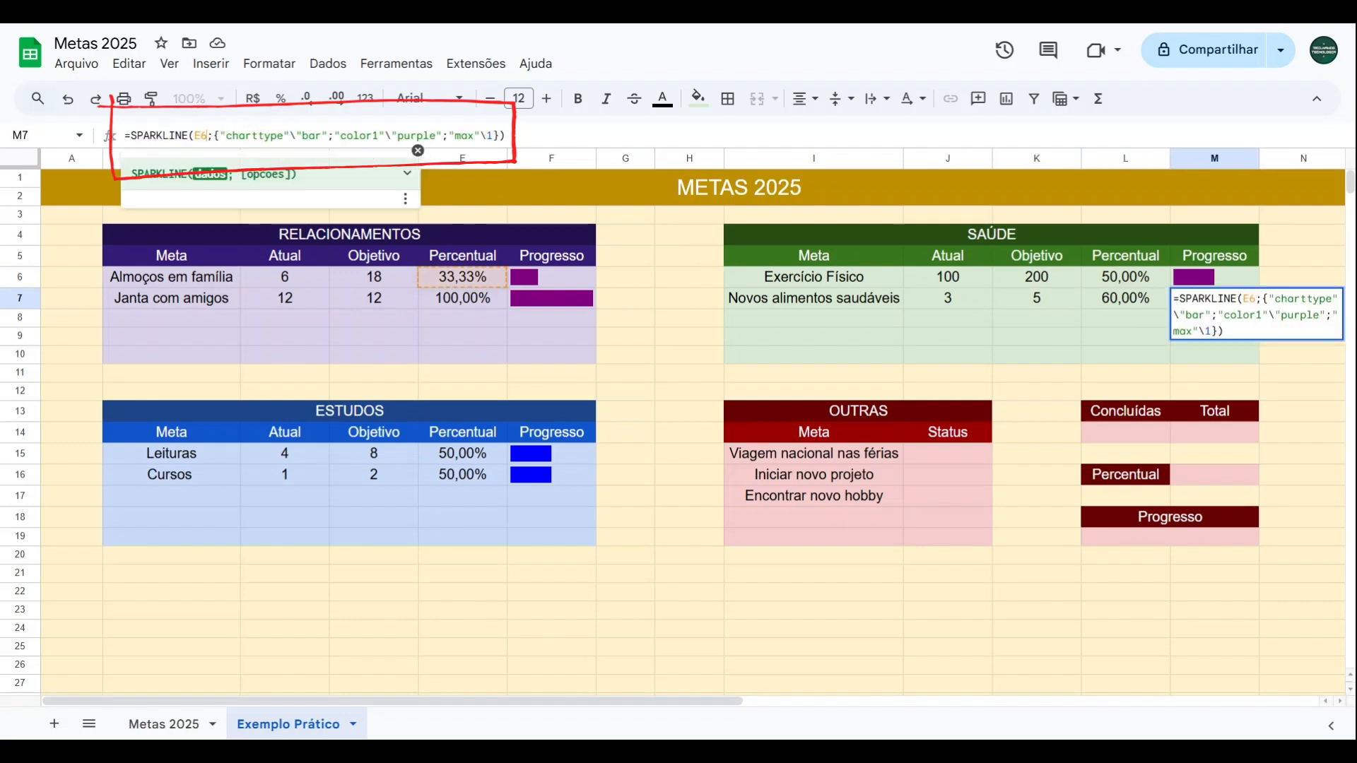
pyautogui.doubleClick(202, 135)
pyautogui.write('L7')
pyautogui.press('Return')
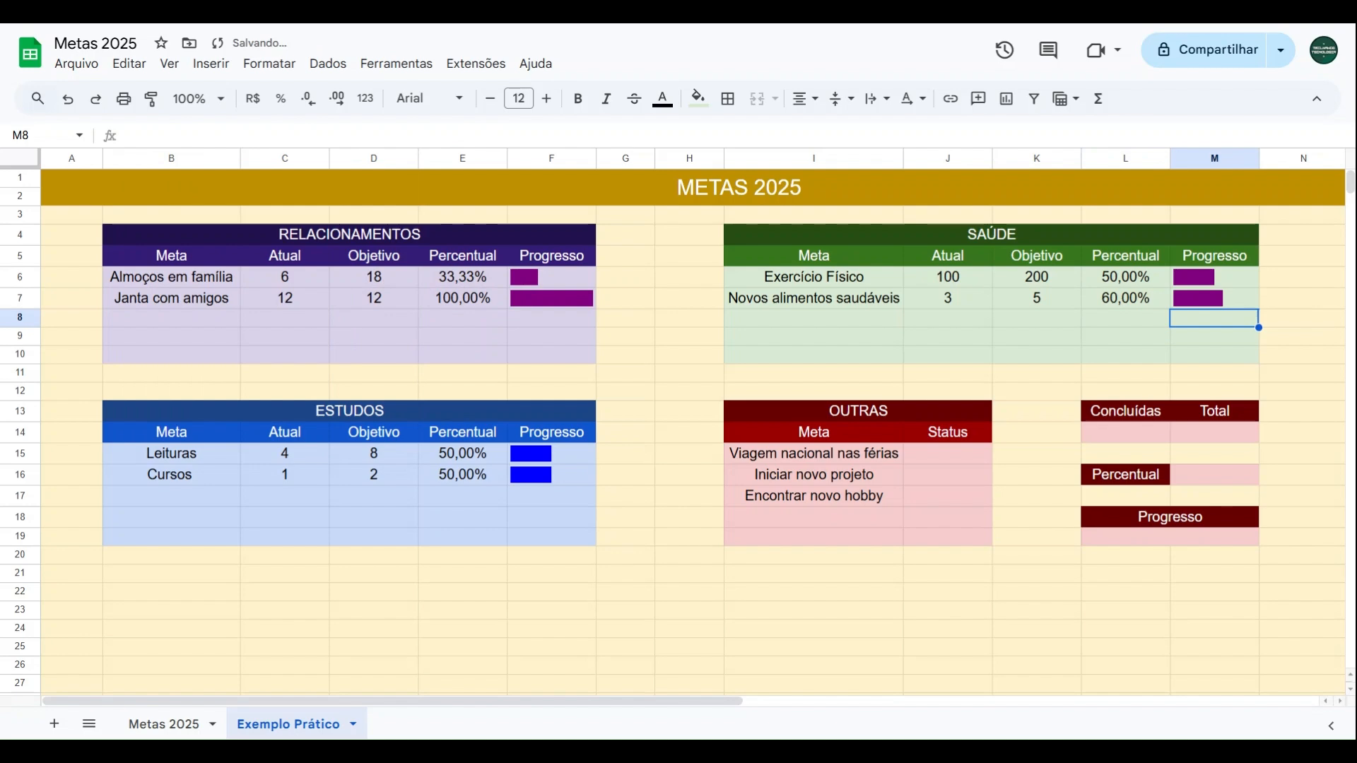
# Set color1 to green in the SPARKLINE formulas of M6 and M7.
pyautogui.press('Up')
pyautogui.press('Up')
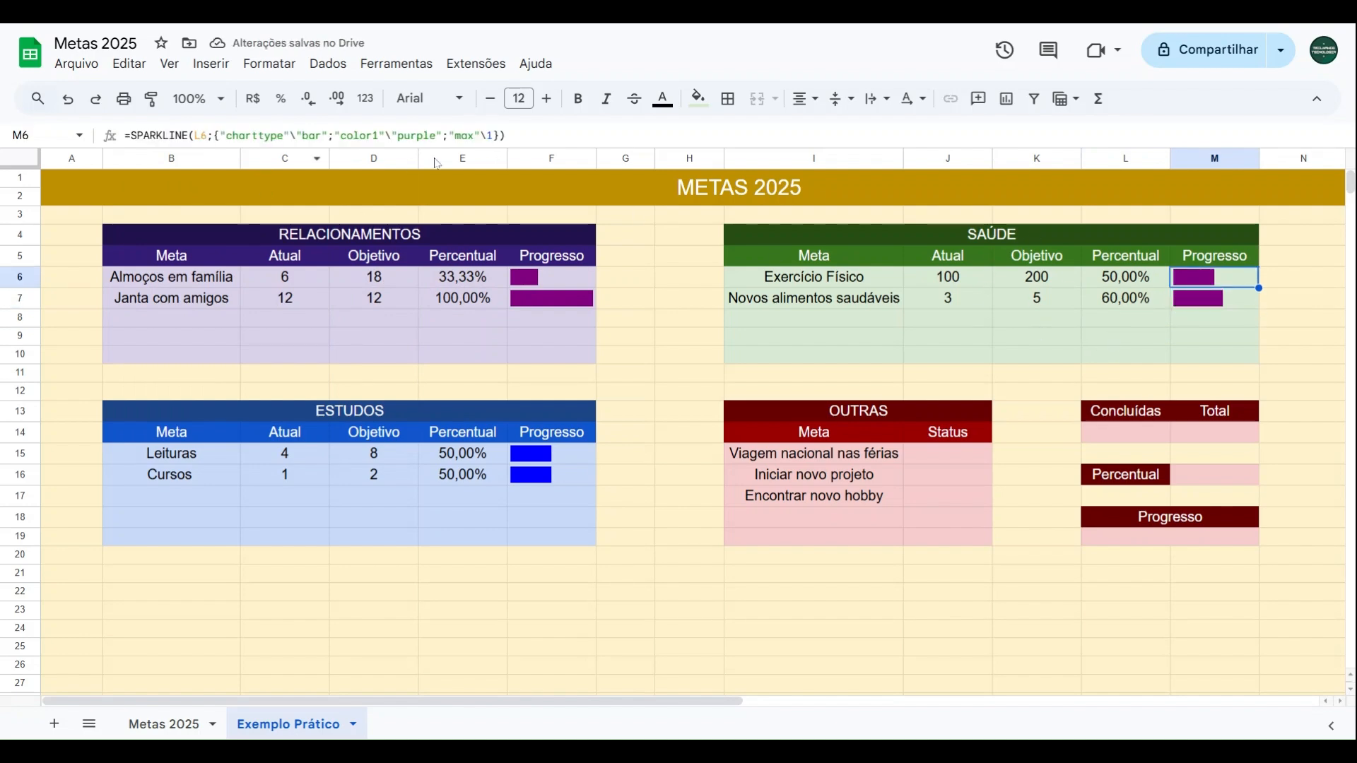
pyautogui.moveTo(436, 135); pyautogui.dragTo(397, 135)
pyautogui.write('green')
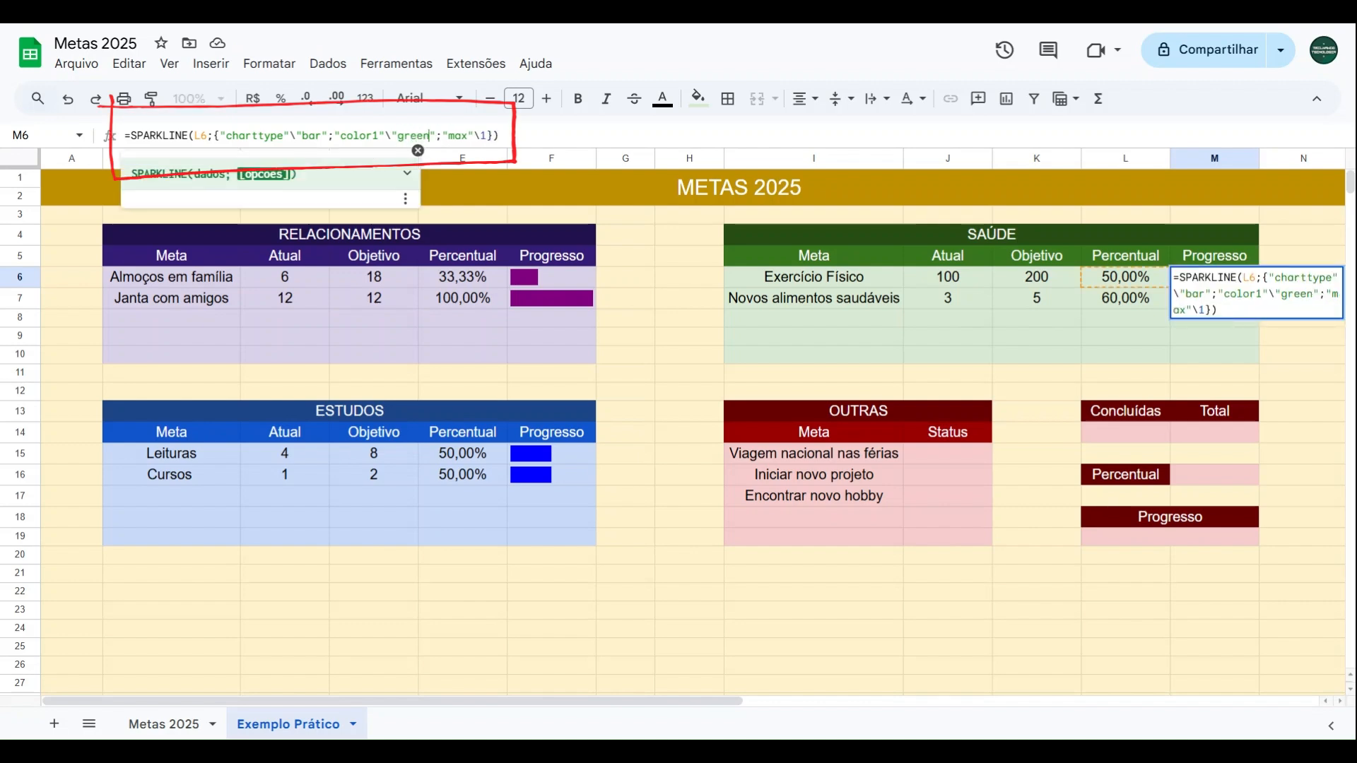
pyautogui.press('Return')
pyautogui.moveTo(436, 135); pyautogui.dragTo(398, 135)
pyautogui.click(436, 135)
pyautogui.write('green')
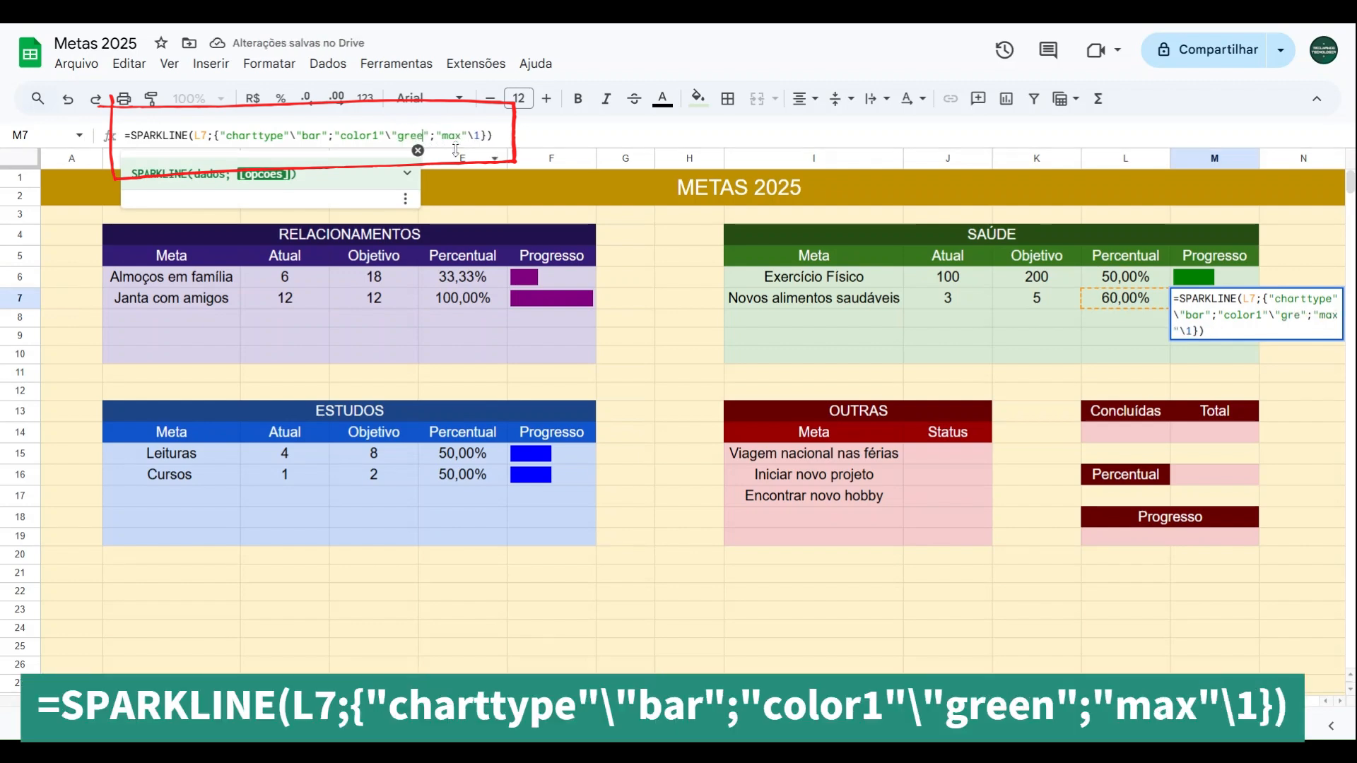
pyautogui.press('Return')
# Test the Exercício Físico progress bar by setting J6 successively to 0, 50 and 100, and inspect its percentage and progress cells.
pyautogui.click(951, 279)
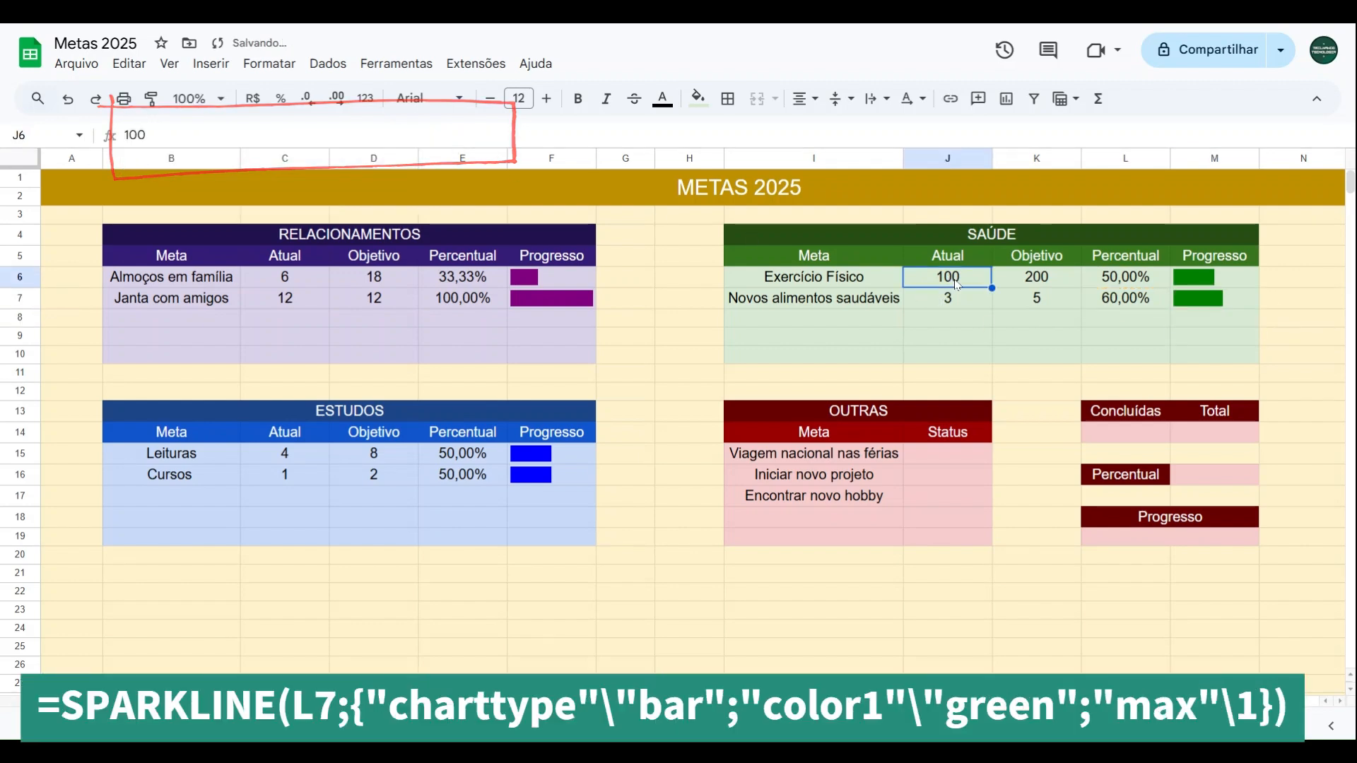
pyautogui.write('0')
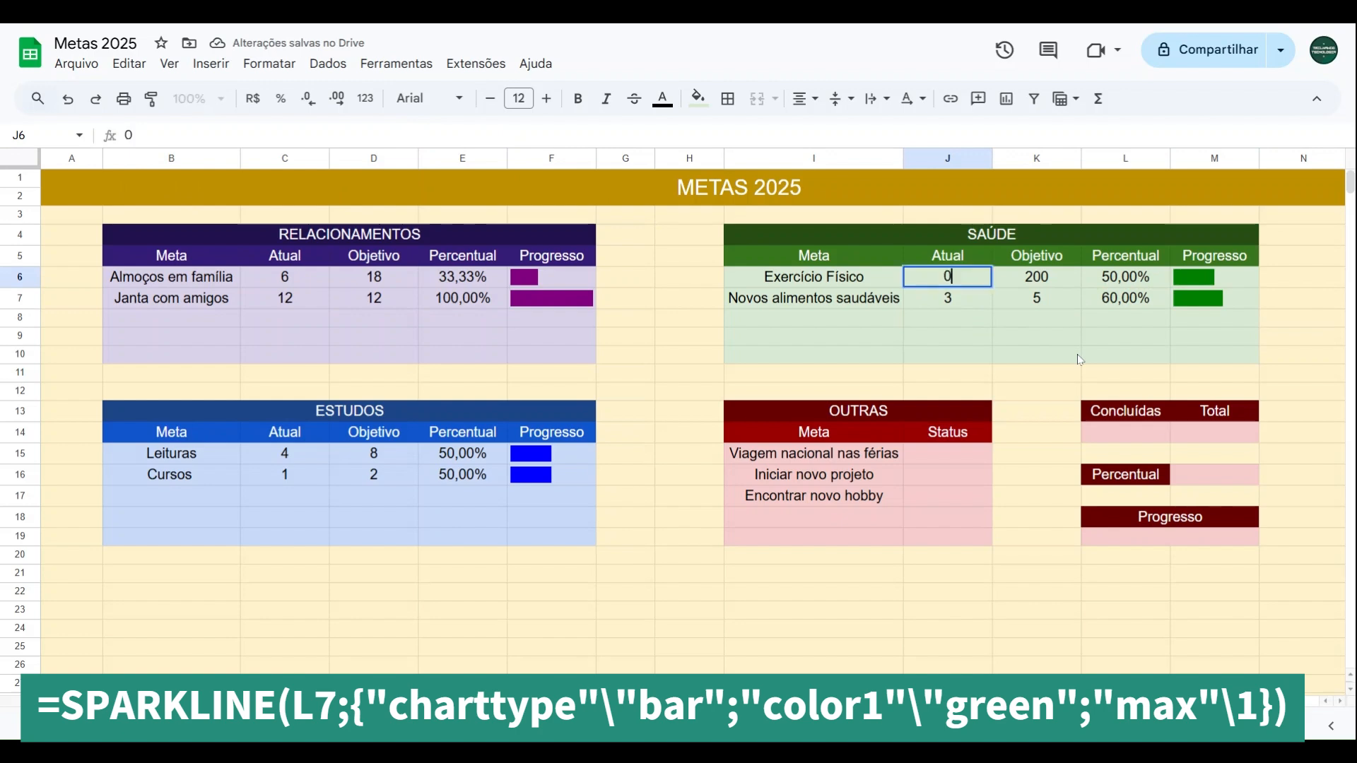
pyautogui.press('Return')
pyautogui.press('Up')
pyautogui.write('50')
pyautogui.press('Return')
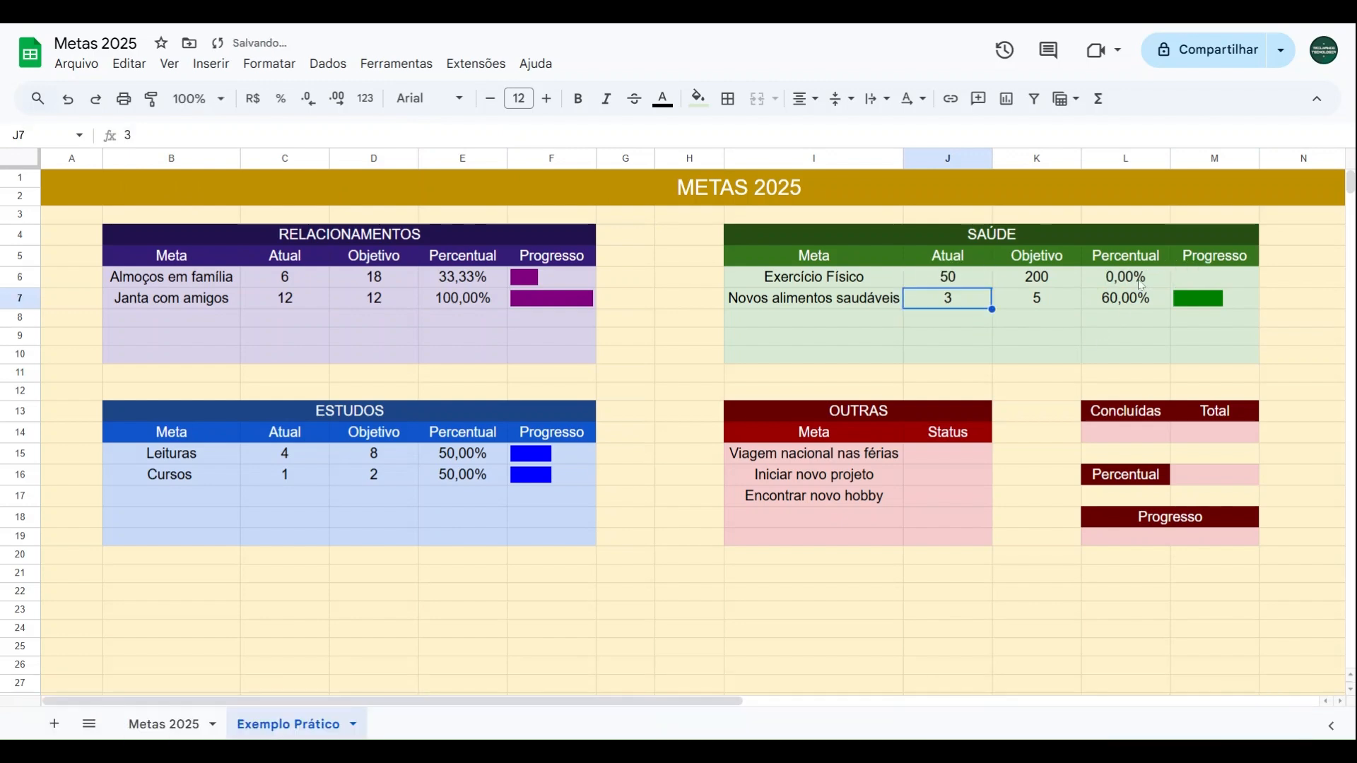
pyautogui.press('Up')
pyautogui.write('100')
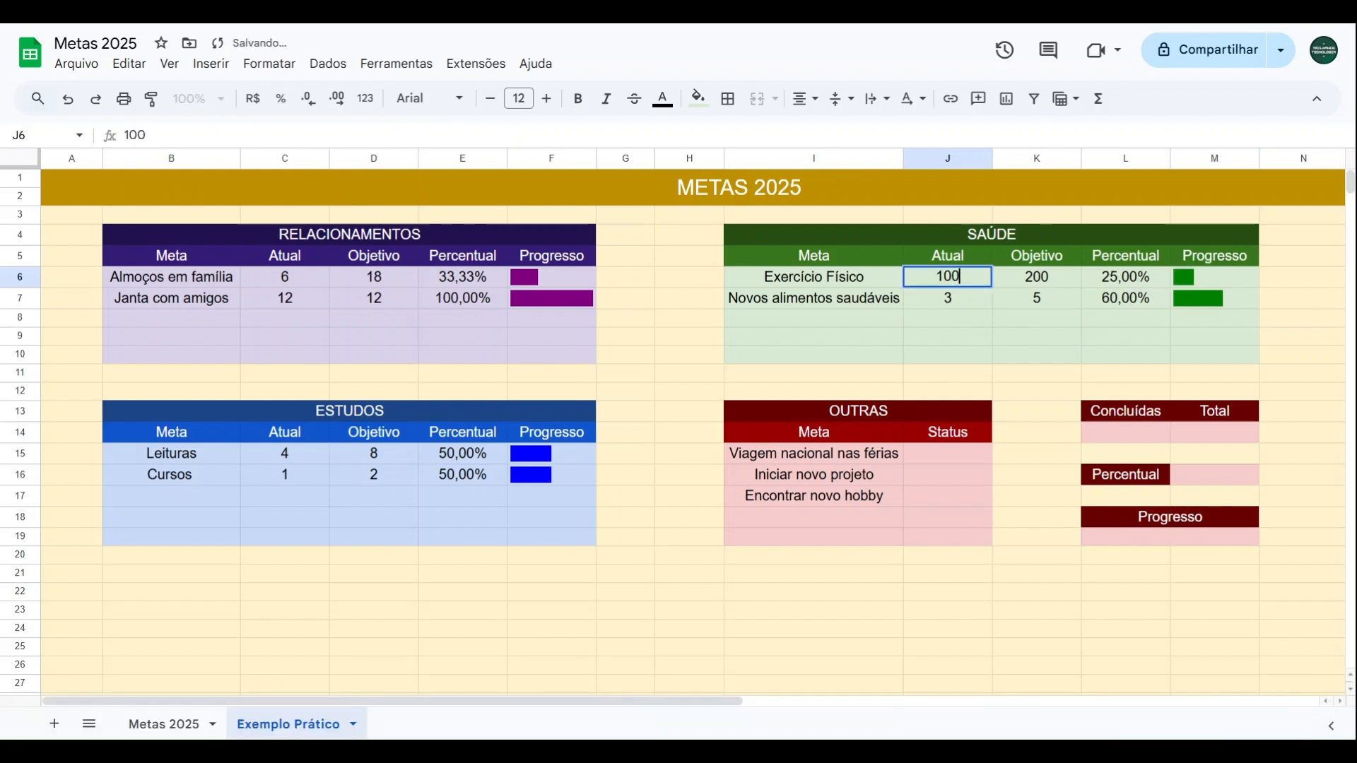
pyautogui.press('Return')
pyautogui.press('Up')
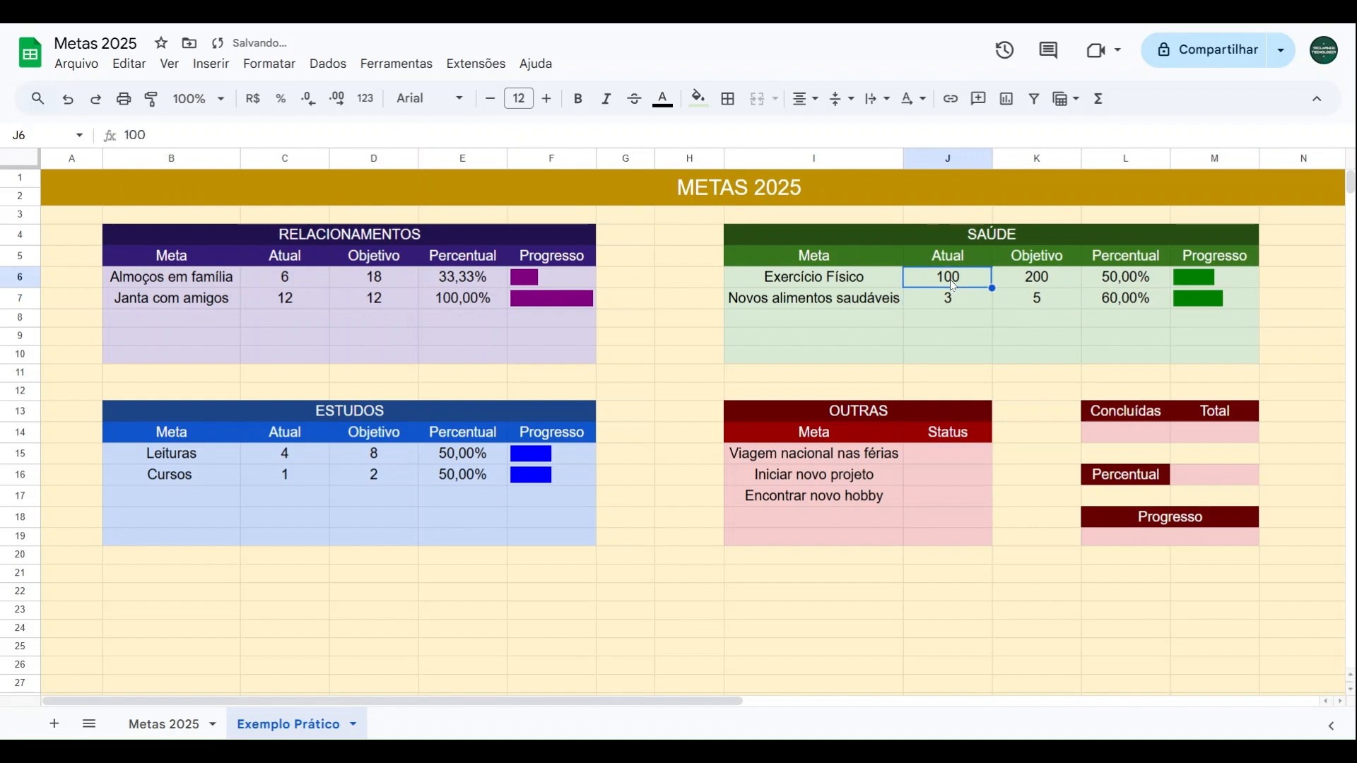
pyautogui.click(1139, 285)
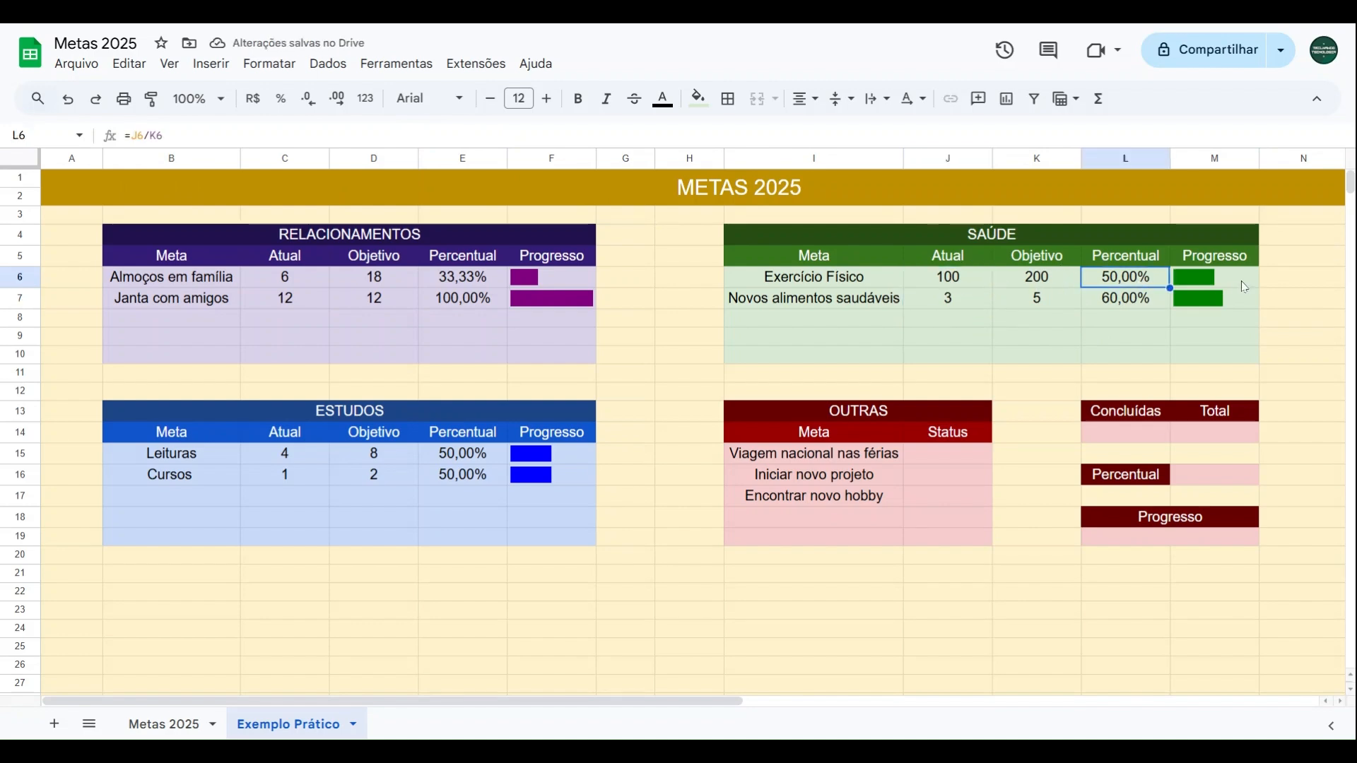
pyautogui.click(1207, 287)
pyautogui.click(969, 283)
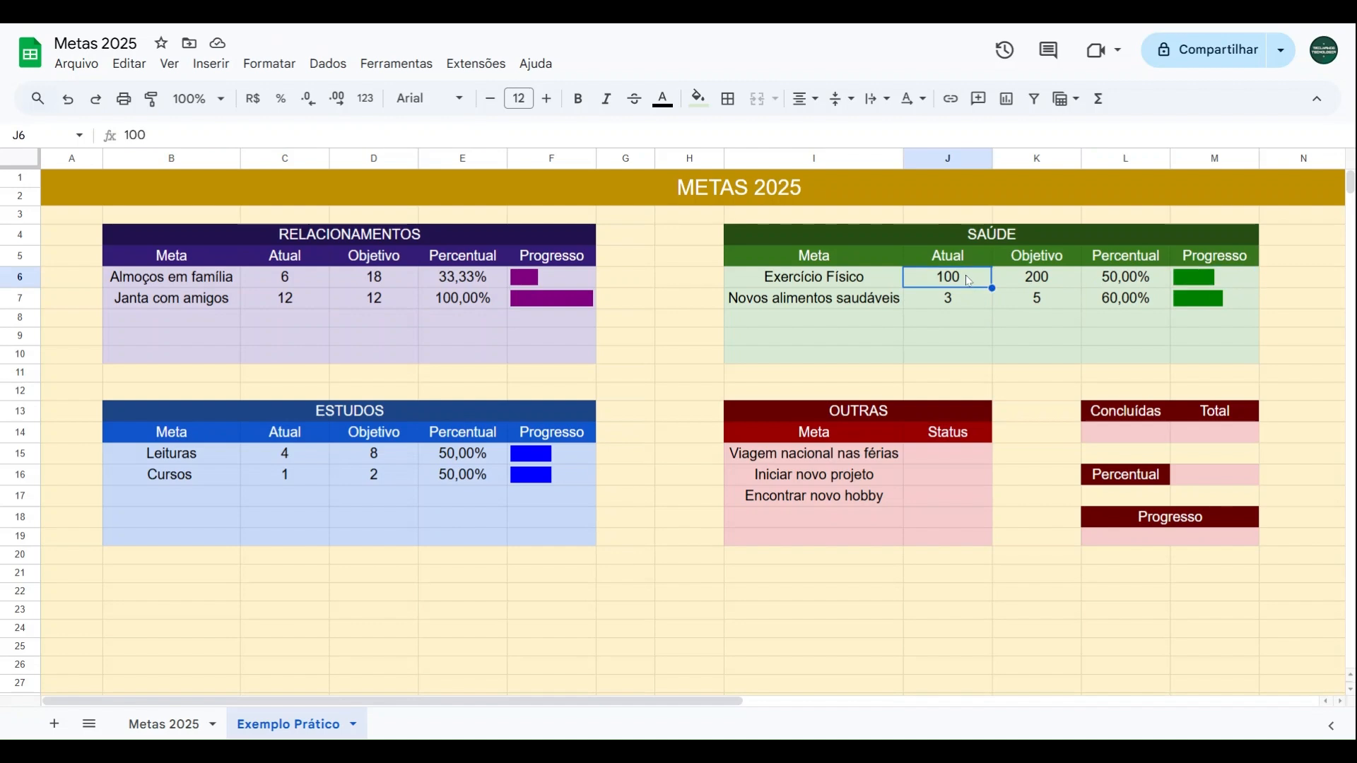
# Test the Exercício Físico progress bar with J6 at 200, and set J6 back to 50.
pyautogui.write('200')
pyautogui.press('Return')
pyautogui.click(970, 281)
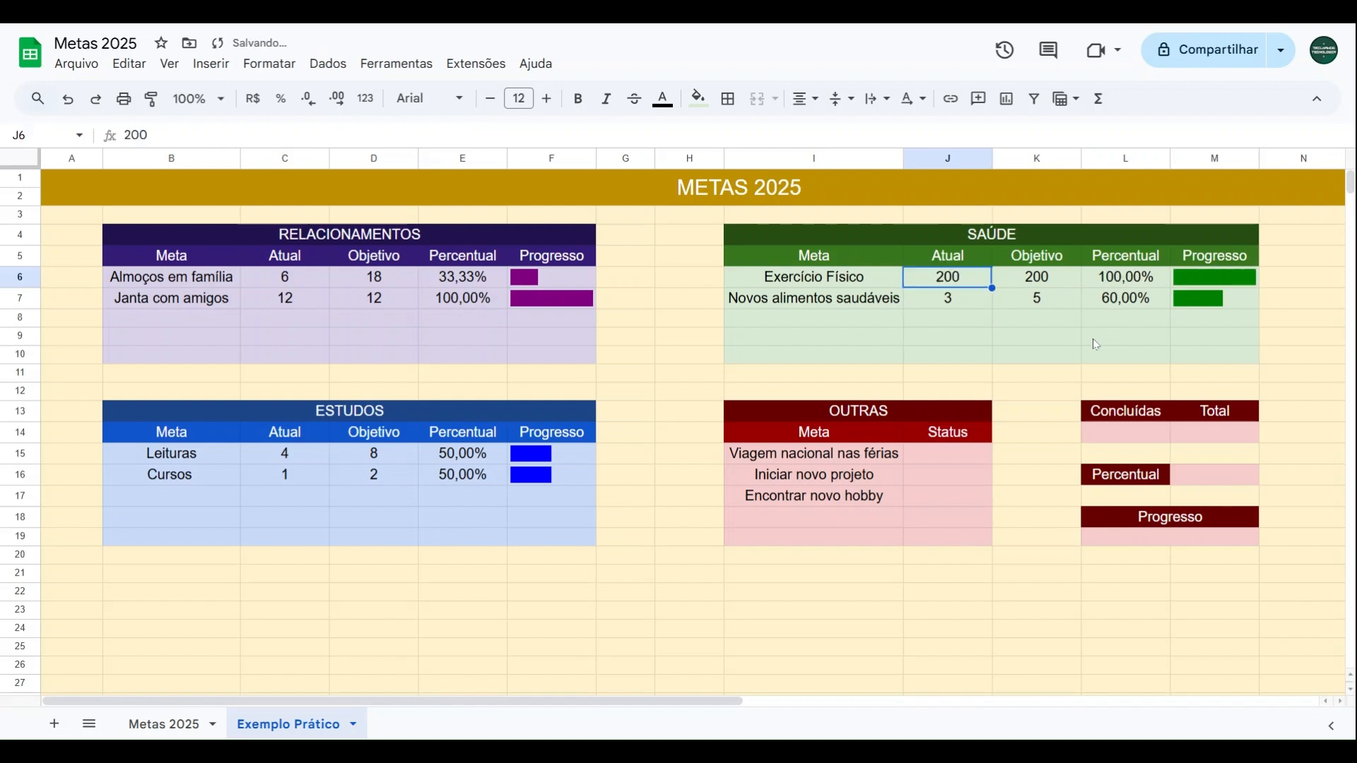
pyautogui.write('50')
pyautogui.press('Return')
pyautogui.press('Down')
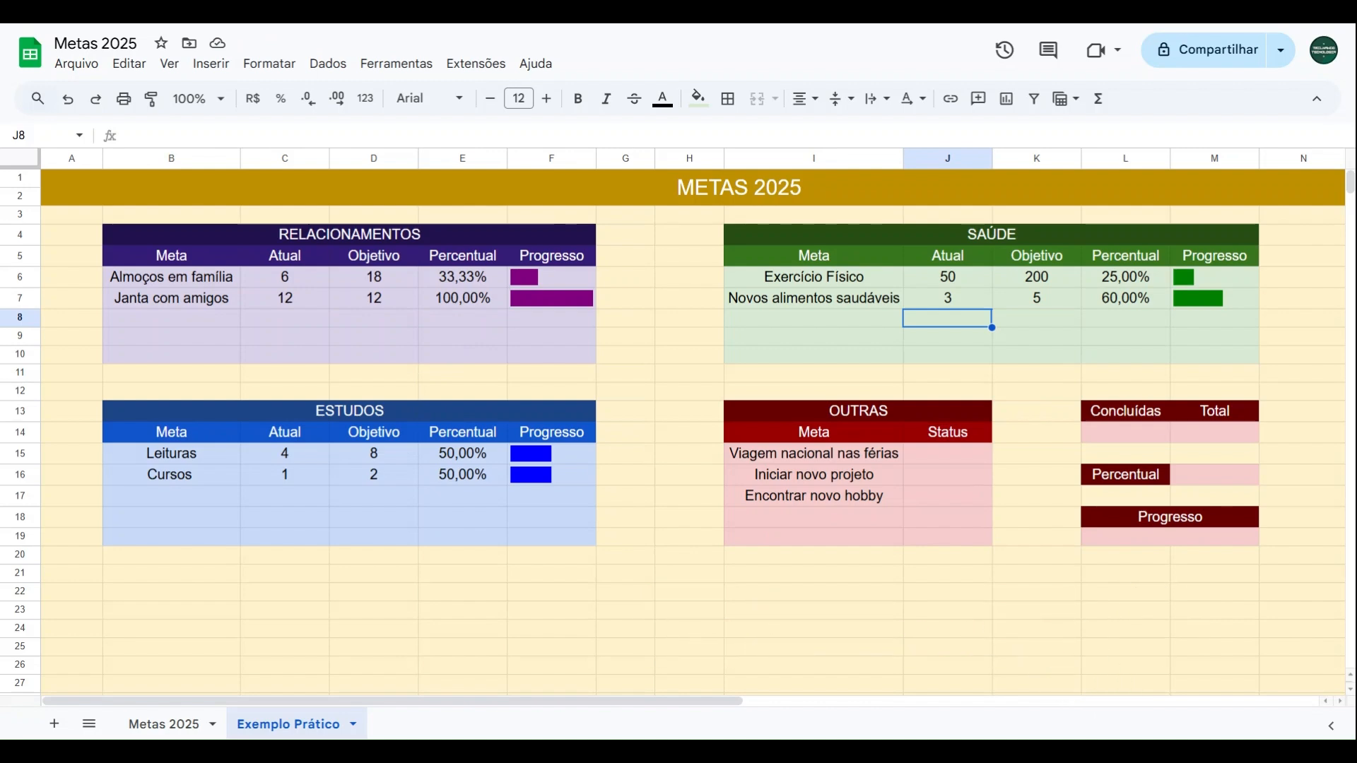
pyautogui.moveTo(948, 456); pyautogui.dragTo(951, 541)
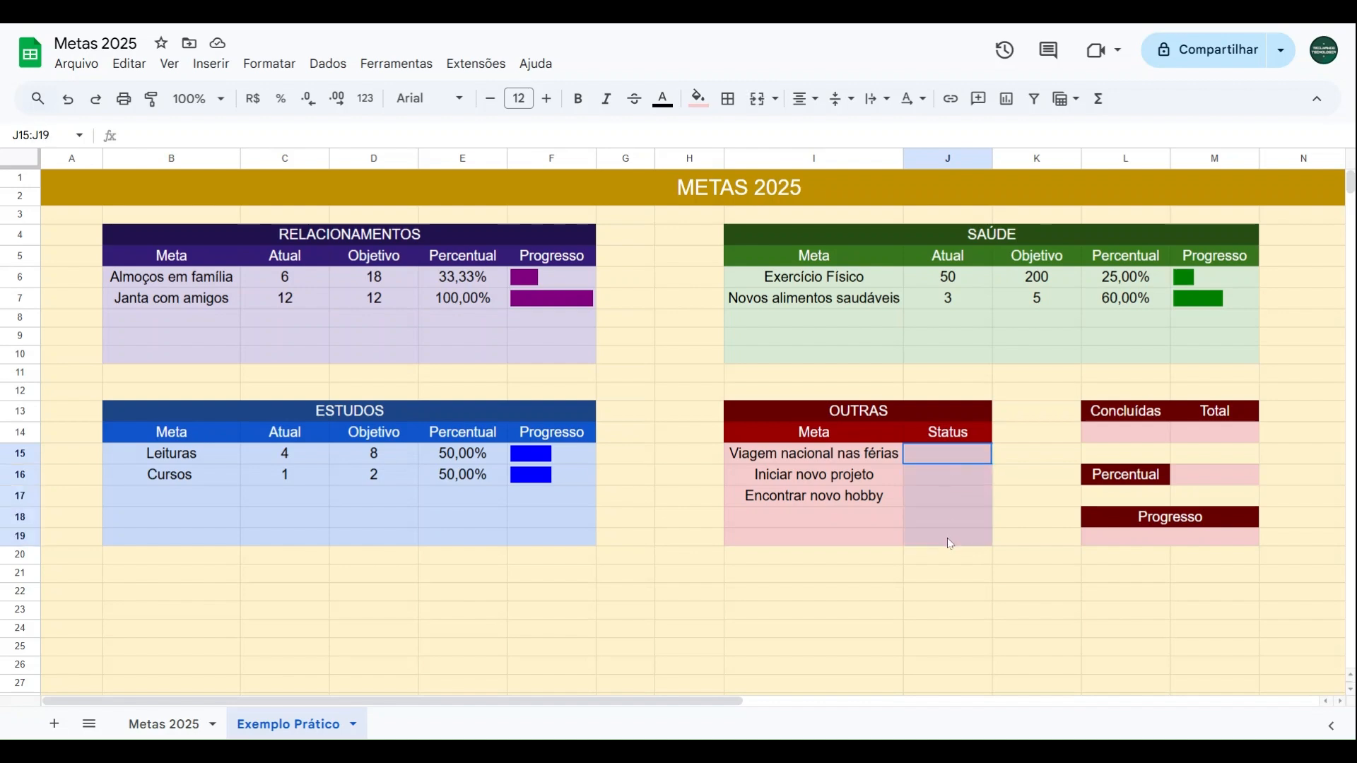
pyautogui.click(933, 457)
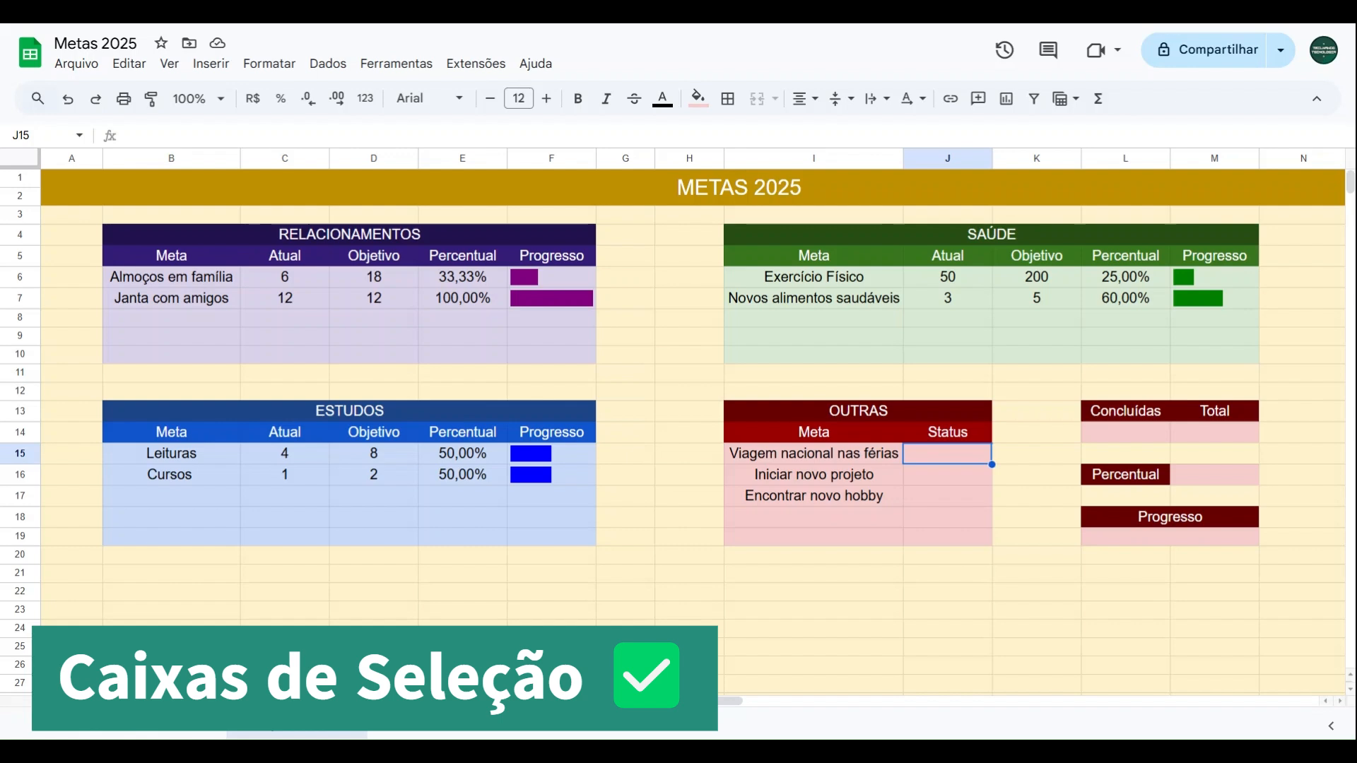
pyautogui.click(1026, 289)
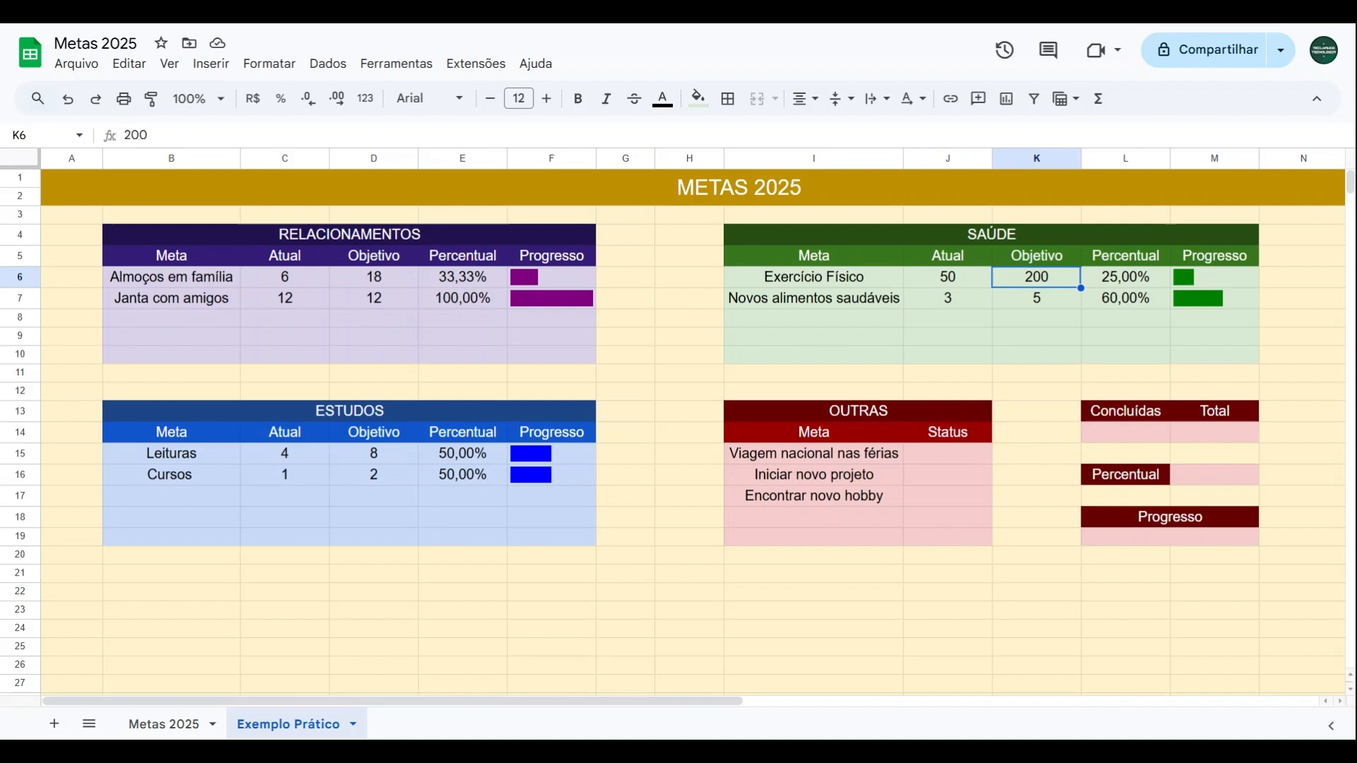
pyautogui.click(959, 286)
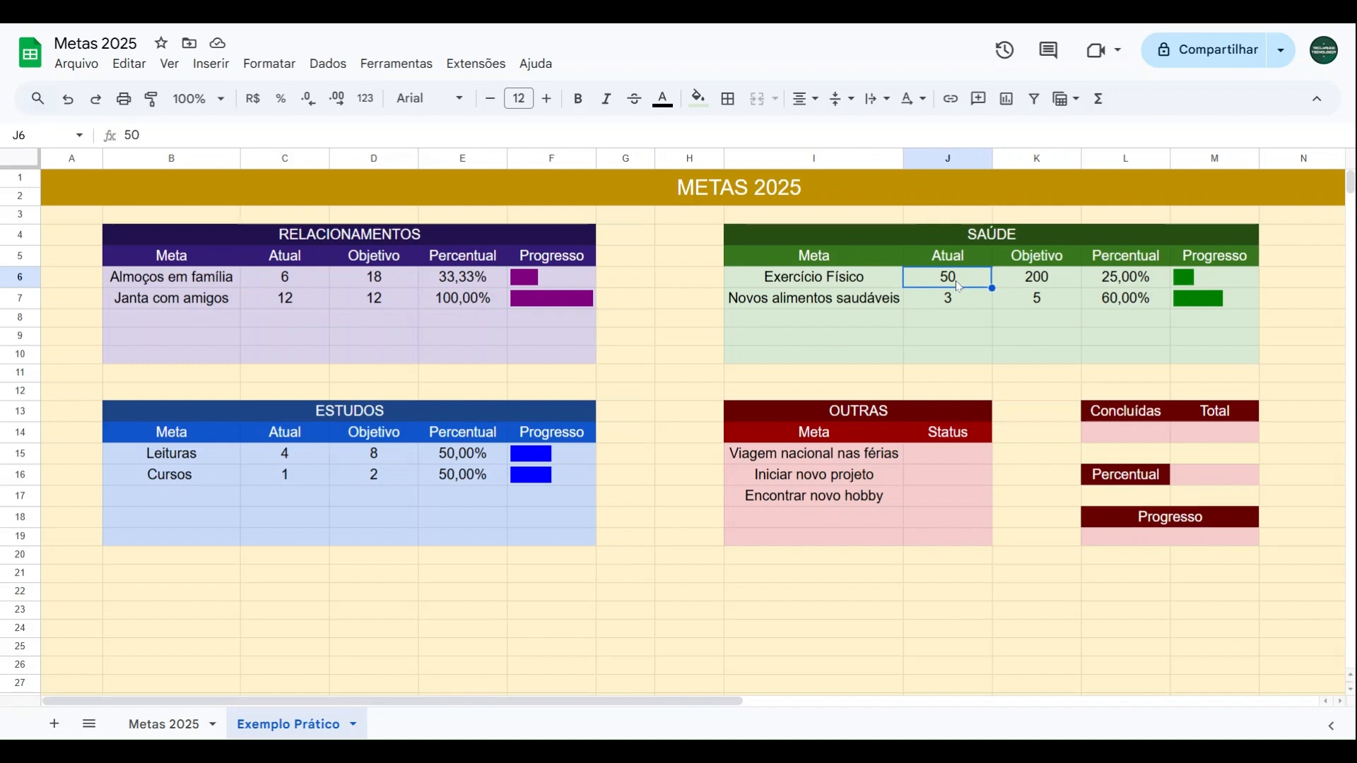
pyautogui.click(1138, 282)
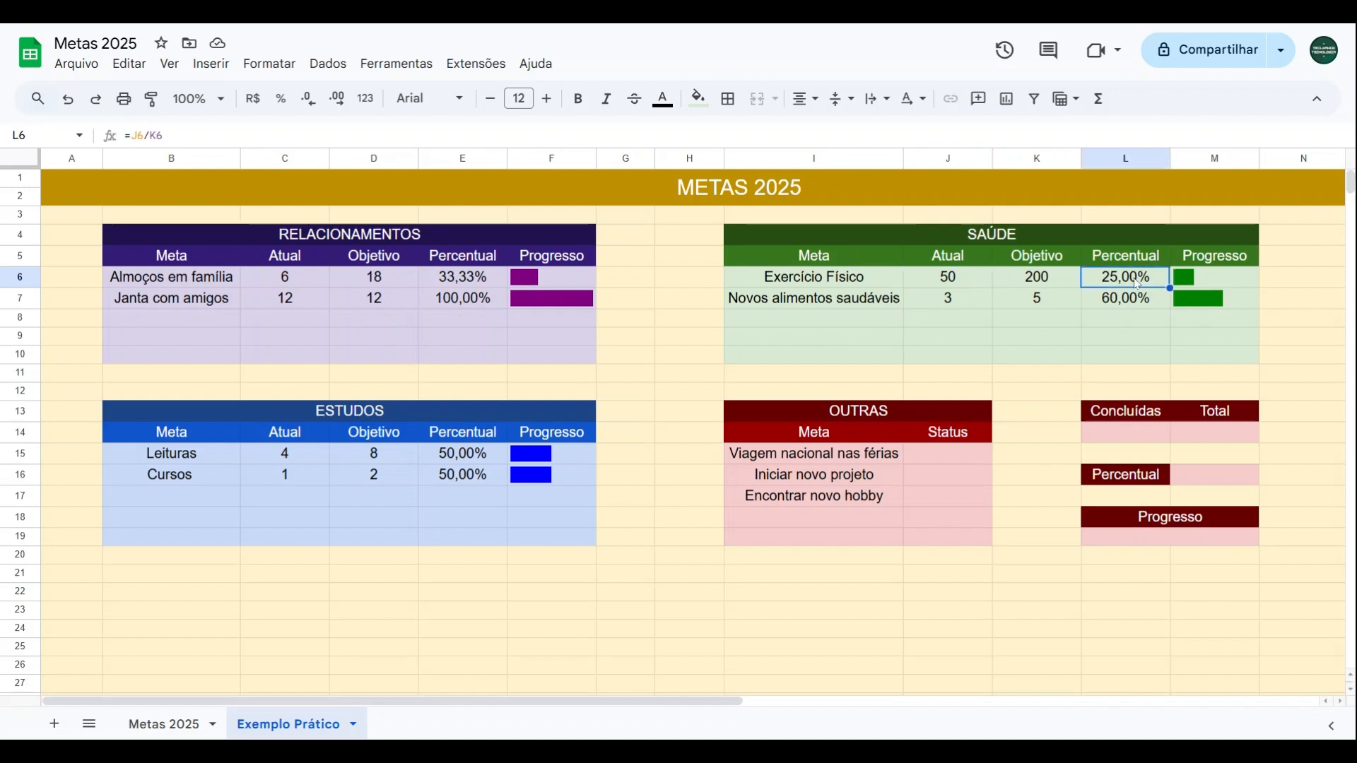
# Insert checkboxes in the Status cells J15:J19 of the OUTRAS table.
pyautogui.click(926, 459)
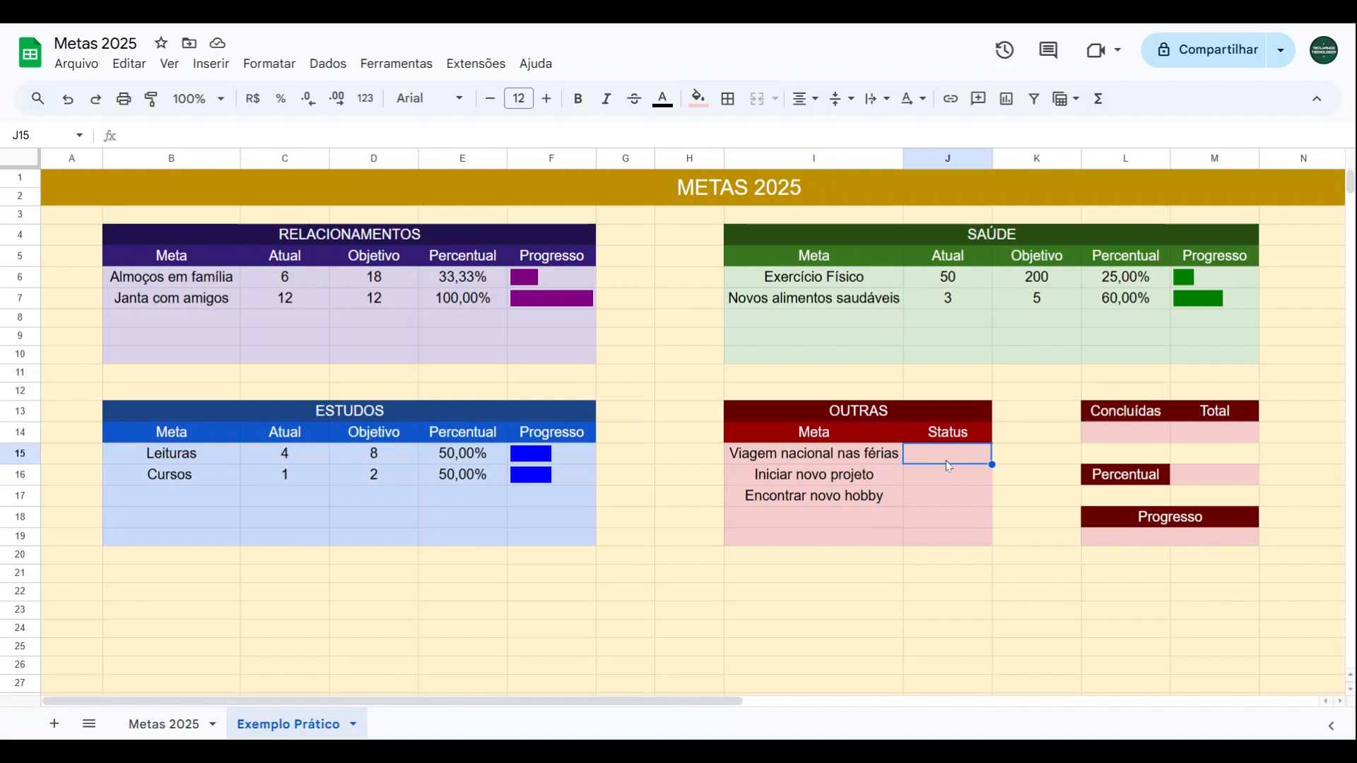
pyautogui.moveTo(950, 467); pyautogui.dragTo(923, 554)
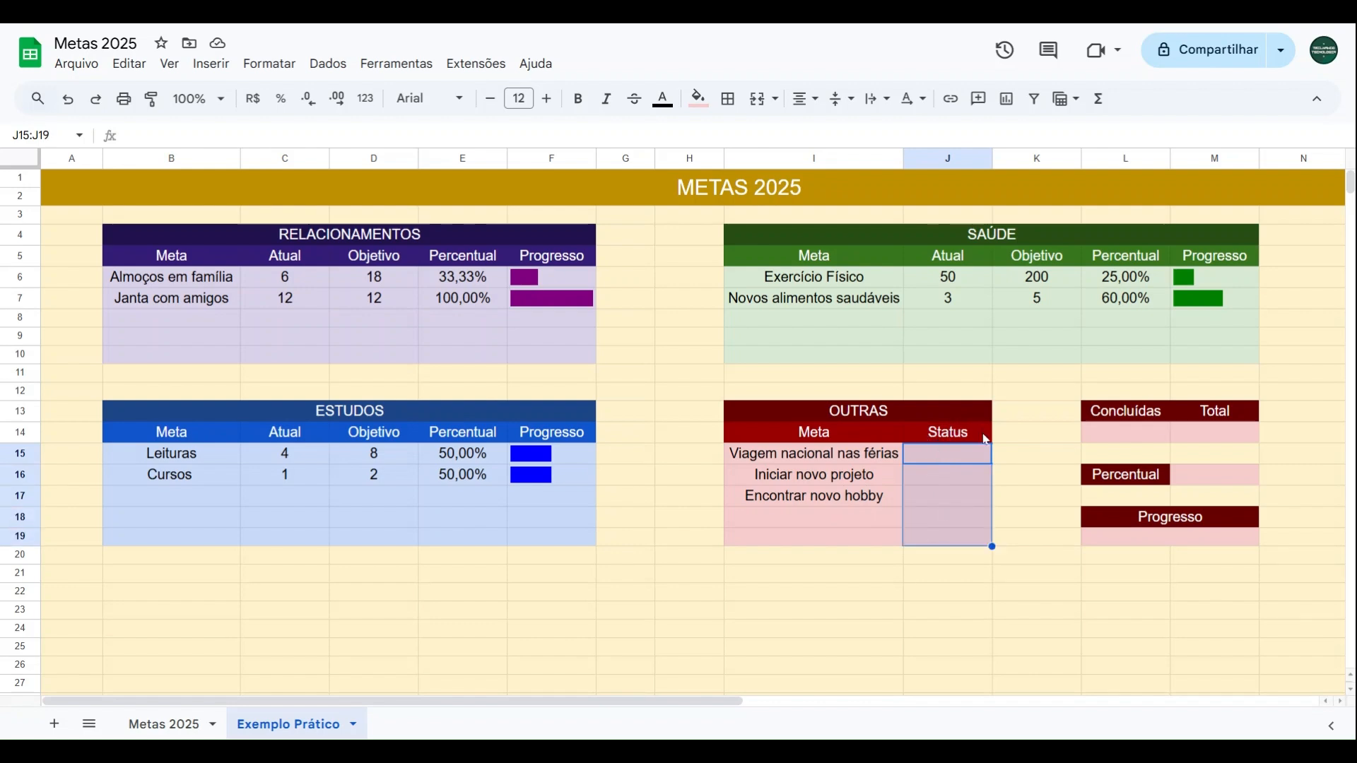
pyautogui.click(209, 66)
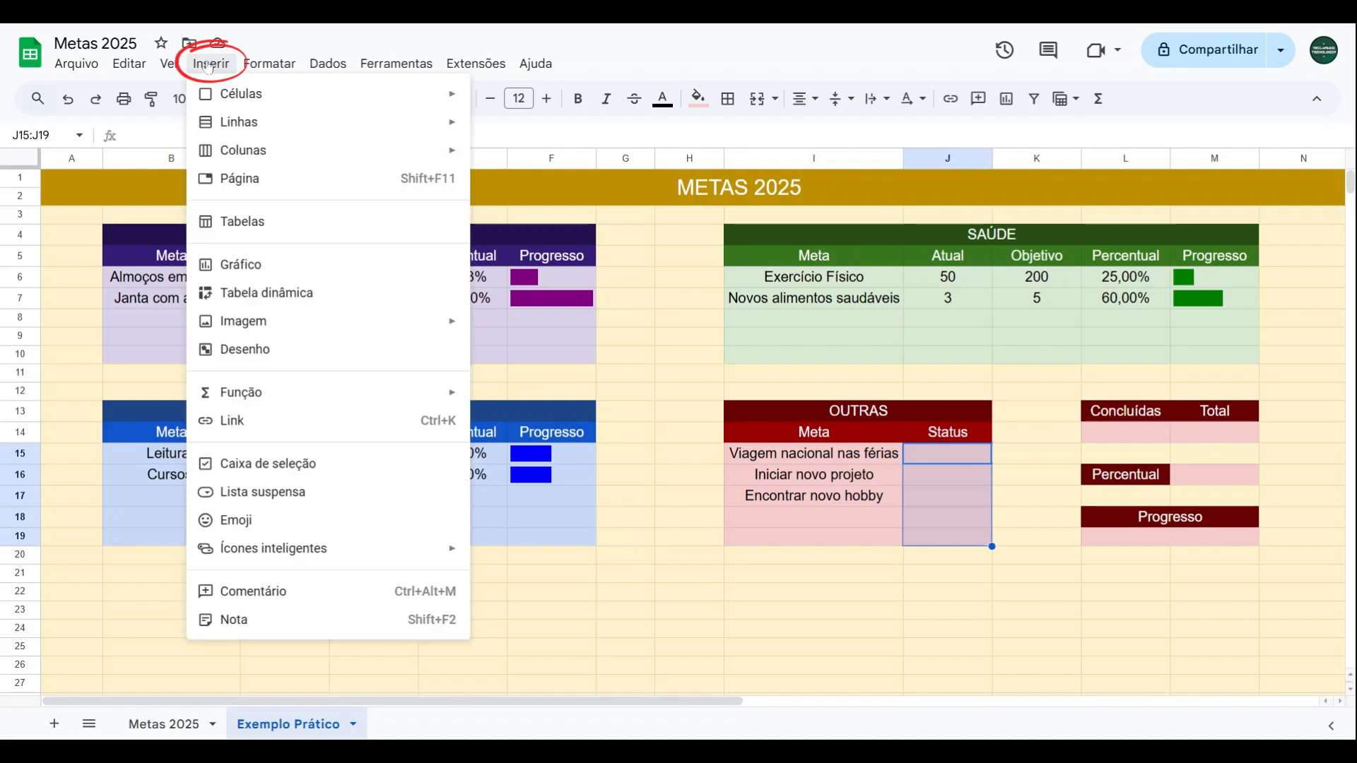
pyautogui.click(264, 469)
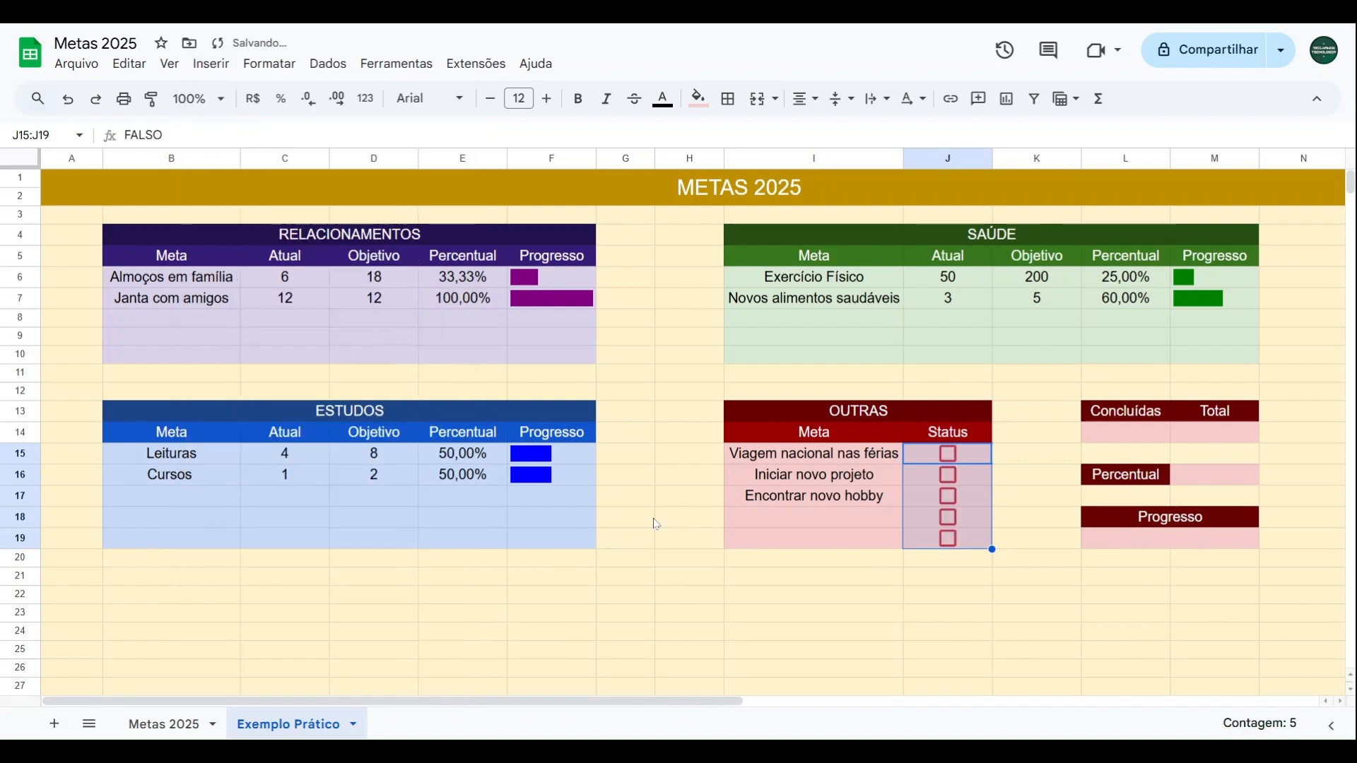
pyautogui.click(1038, 417)
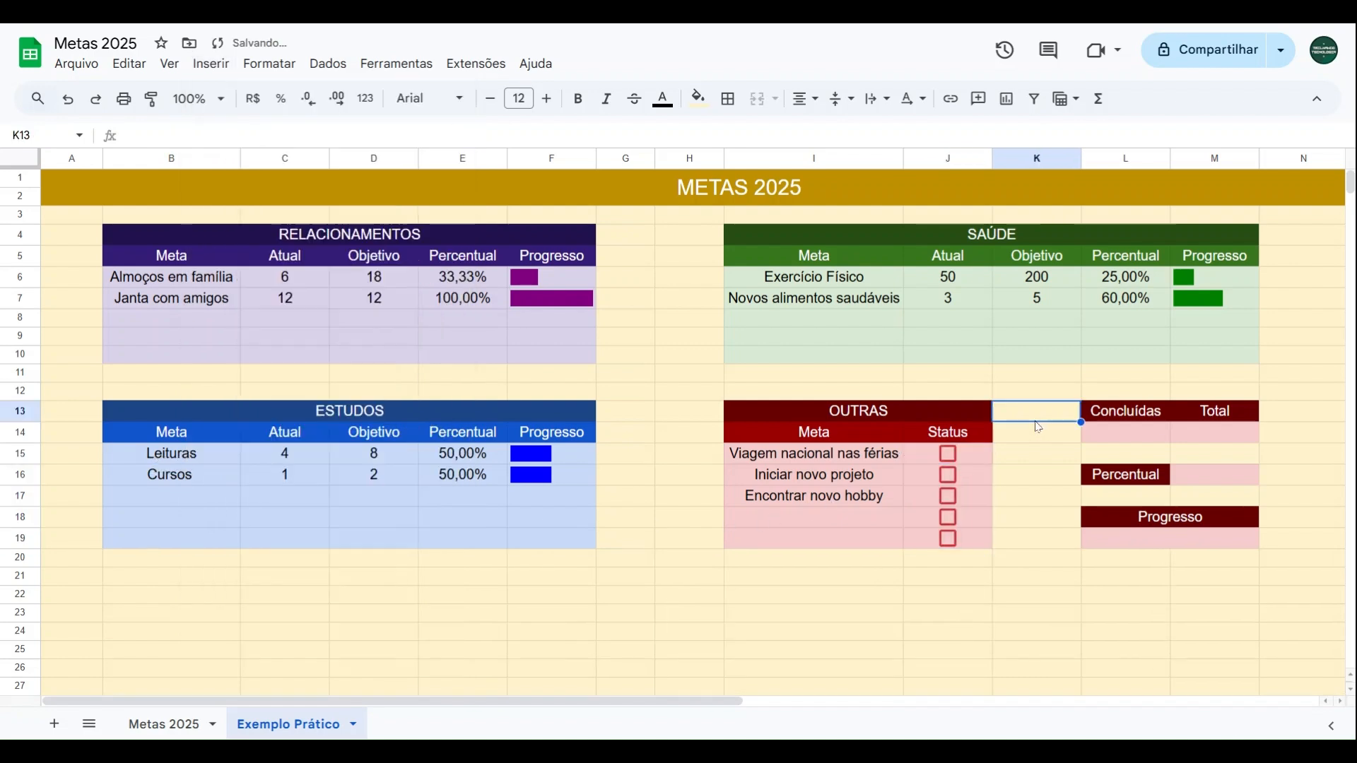
# Try out the checkboxes of the three OUTRAS goals by ticking them and clearing them again.
pyautogui.click(951, 456)
pyautogui.click(949, 472)
pyautogui.click(950, 493)
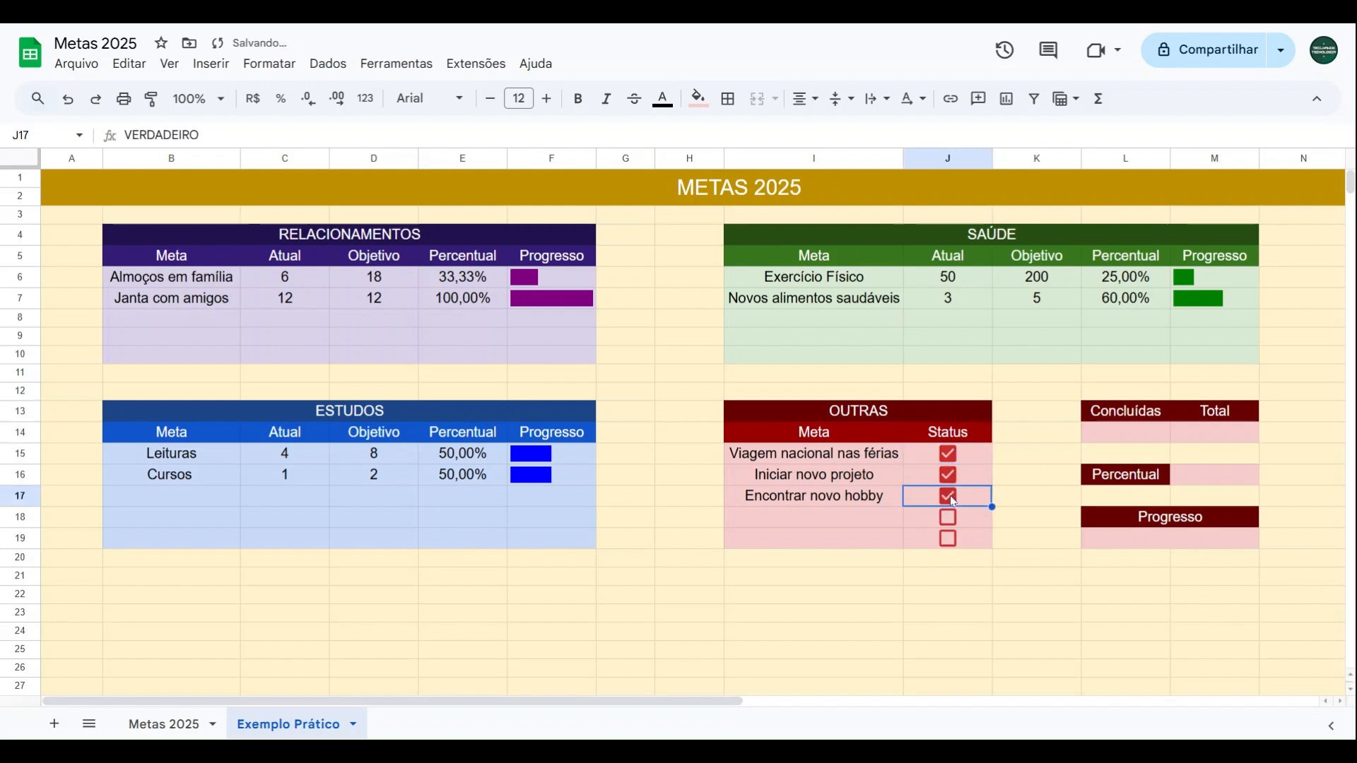
pyautogui.click(946, 474)
pyautogui.click(949, 453)
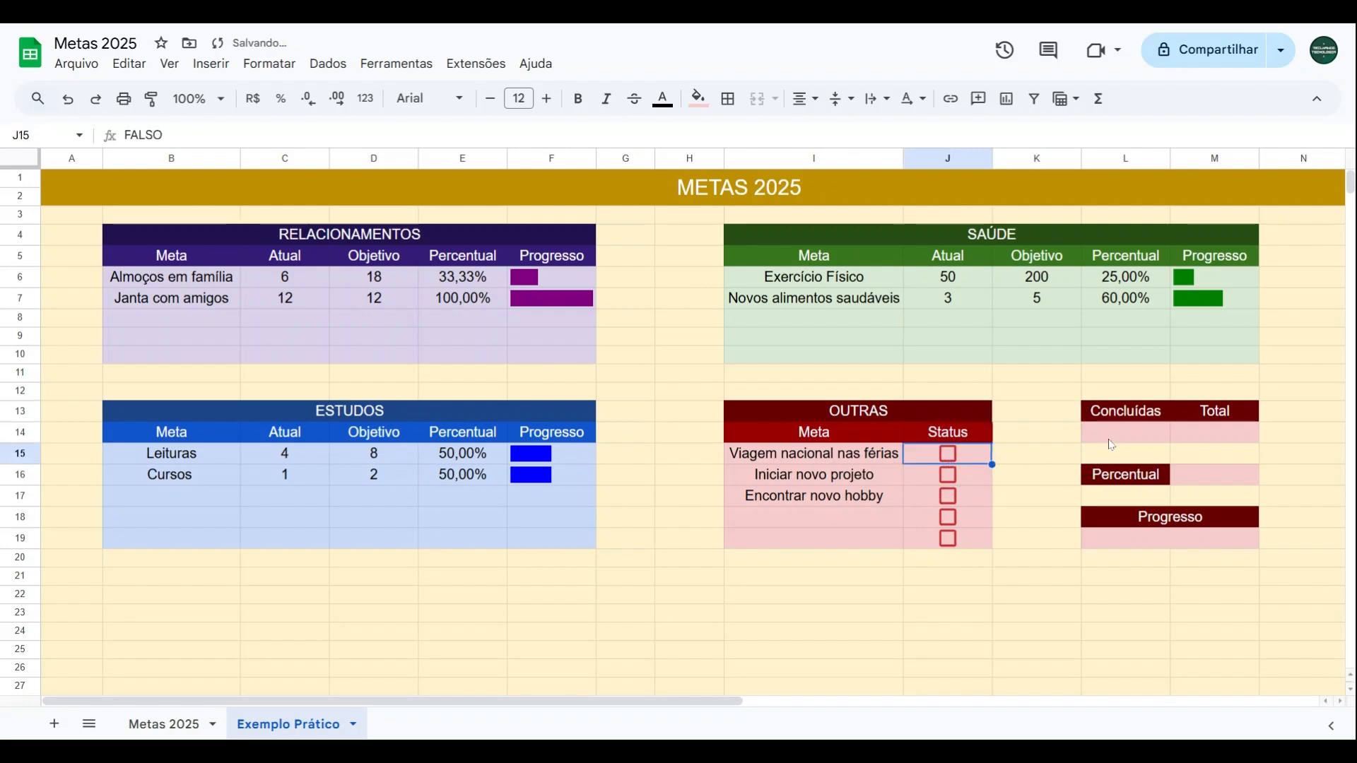
# Tick the checkboxes of Viagem nacional nas férias and Iniciar novo projeto.
pyautogui.click(949, 455)
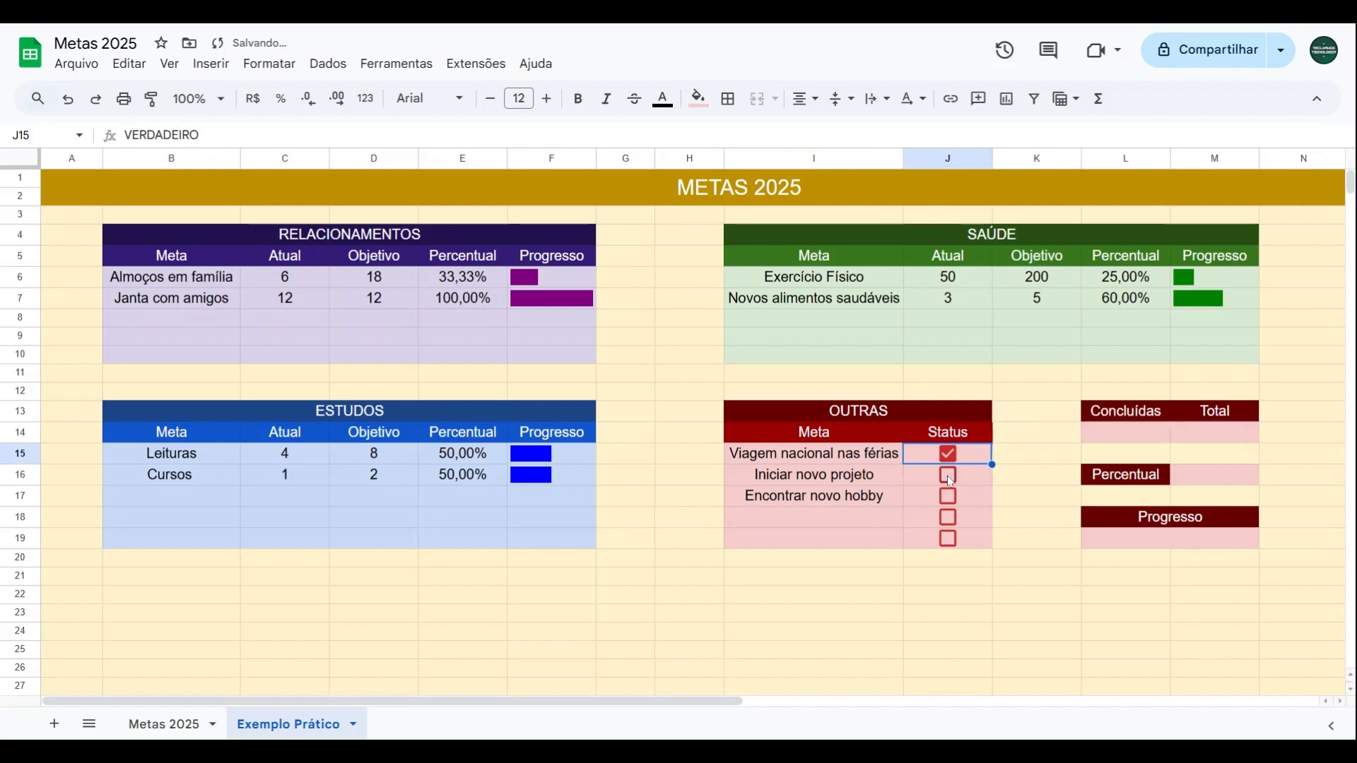
pyautogui.click(950, 477)
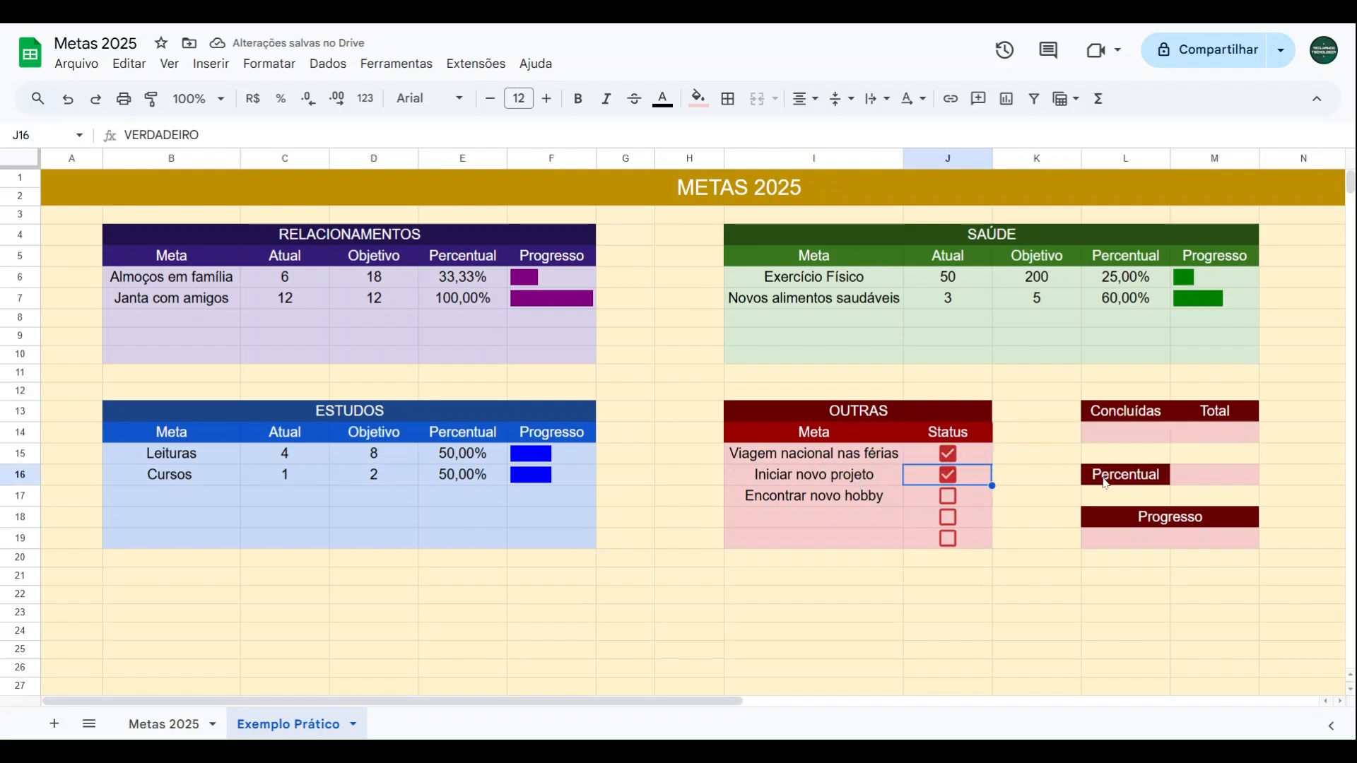
pyautogui.click(1210, 432)
pyautogui.moveTo(989, 455); pyautogui.dragTo(983, 500)
# Remove the checkboxes from J18 and J19, the OUTRAS rows without a goal.
pyautogui.click(979, 521)
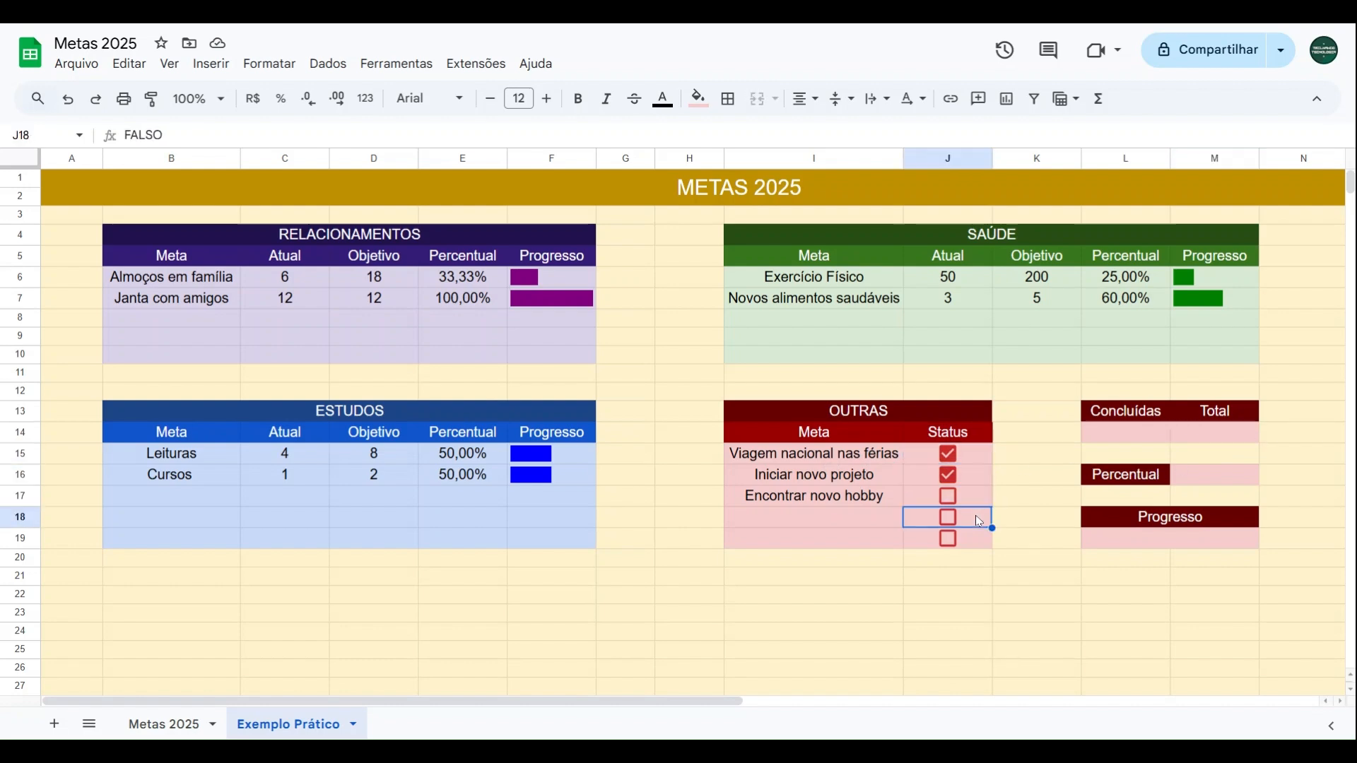
pyautogui.press('Delete')
pyautogui.press('Down')
pyautogui.press('Delete')
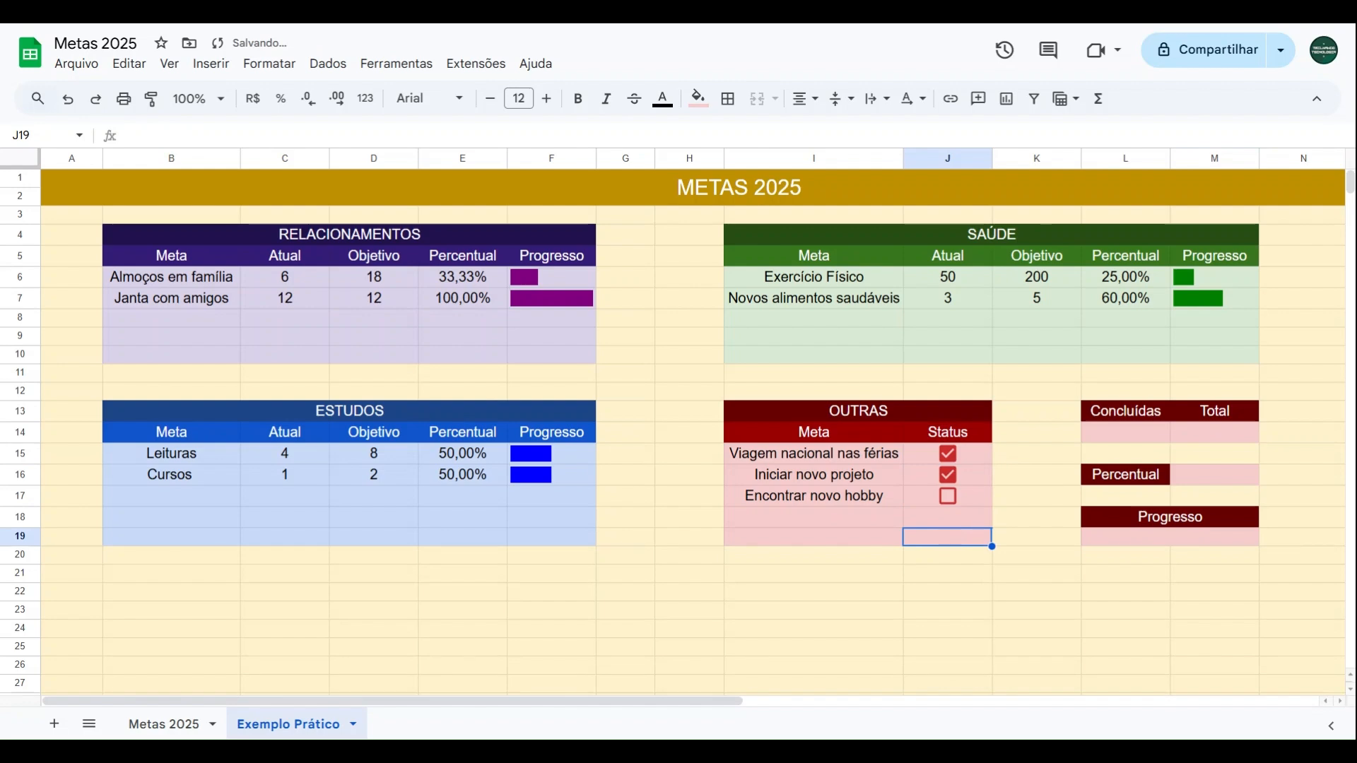
pyautogui.moveTo(820, 454); pyautogui.dragTo(845, 498)
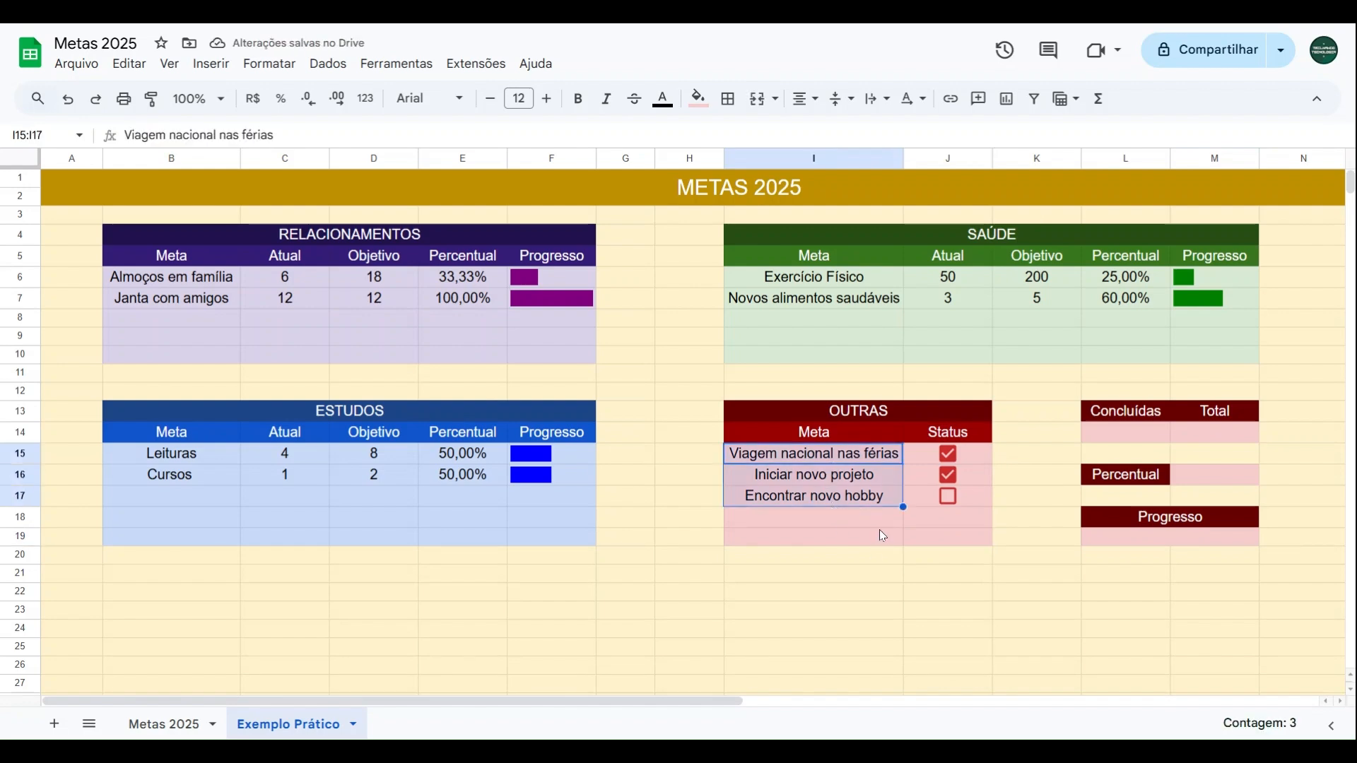
pyautogui.click(883, 532)
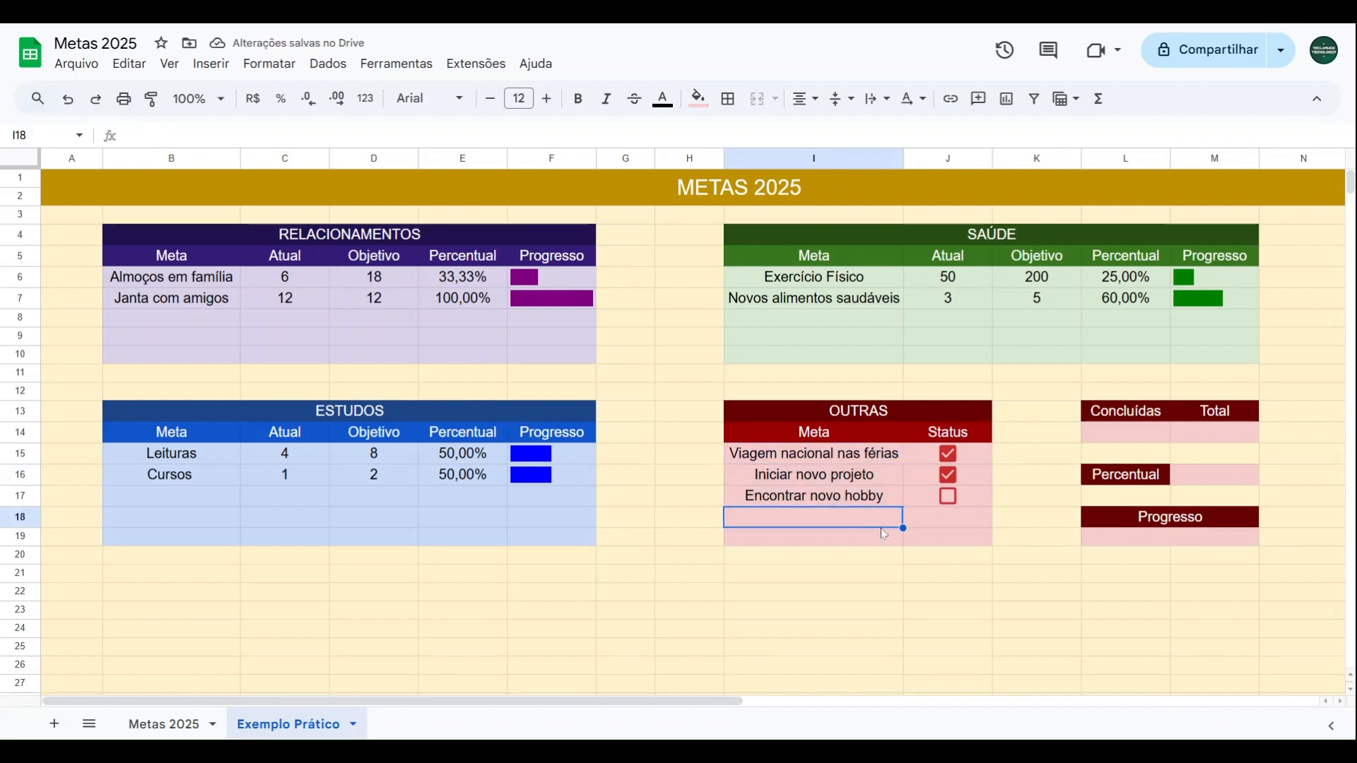
# Format M16, the Percentual value cell beside the OUTRAS table, as a percentage.
pyautogui.click(1186, 481)
pyautogui.click(1190, 539)
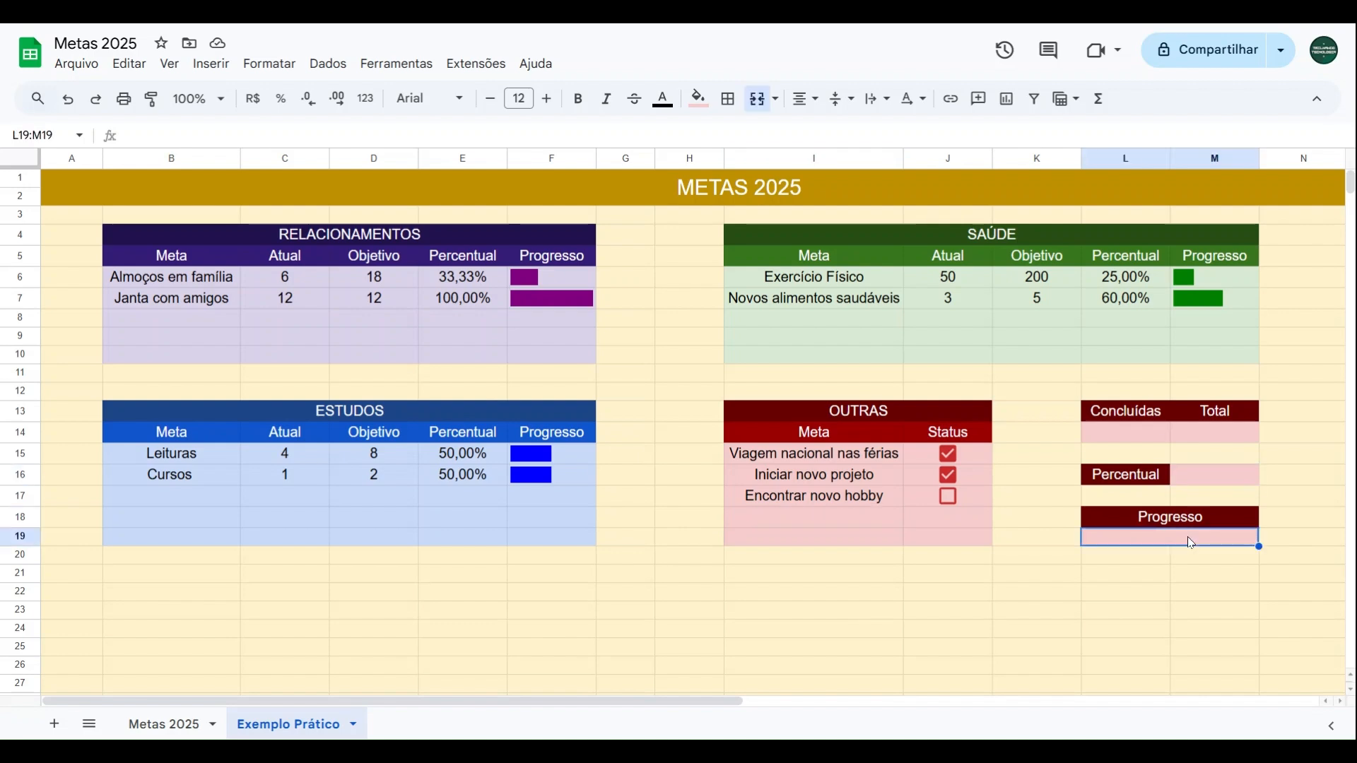
pyautogui.click(1134, 438)
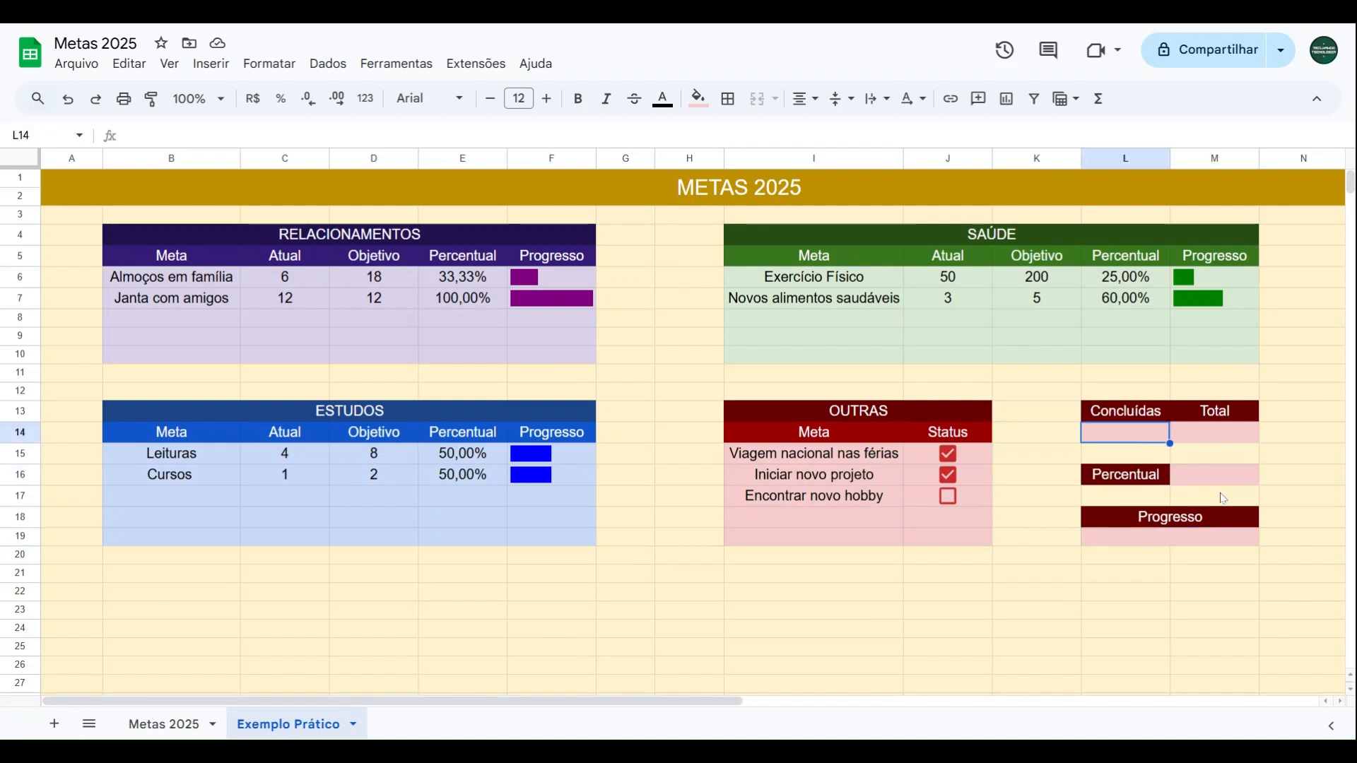
pyautogui.click(1230, 483)
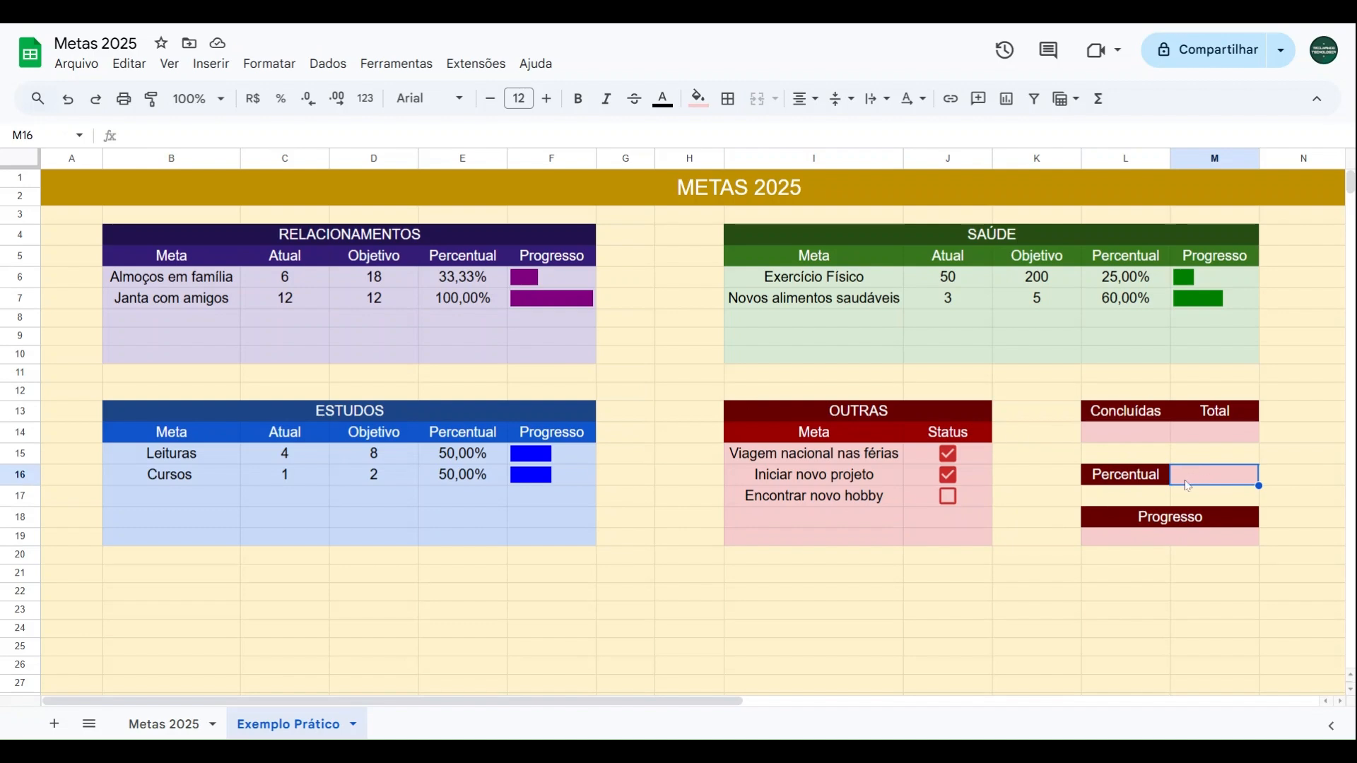
pyautogui.click(284, 106)
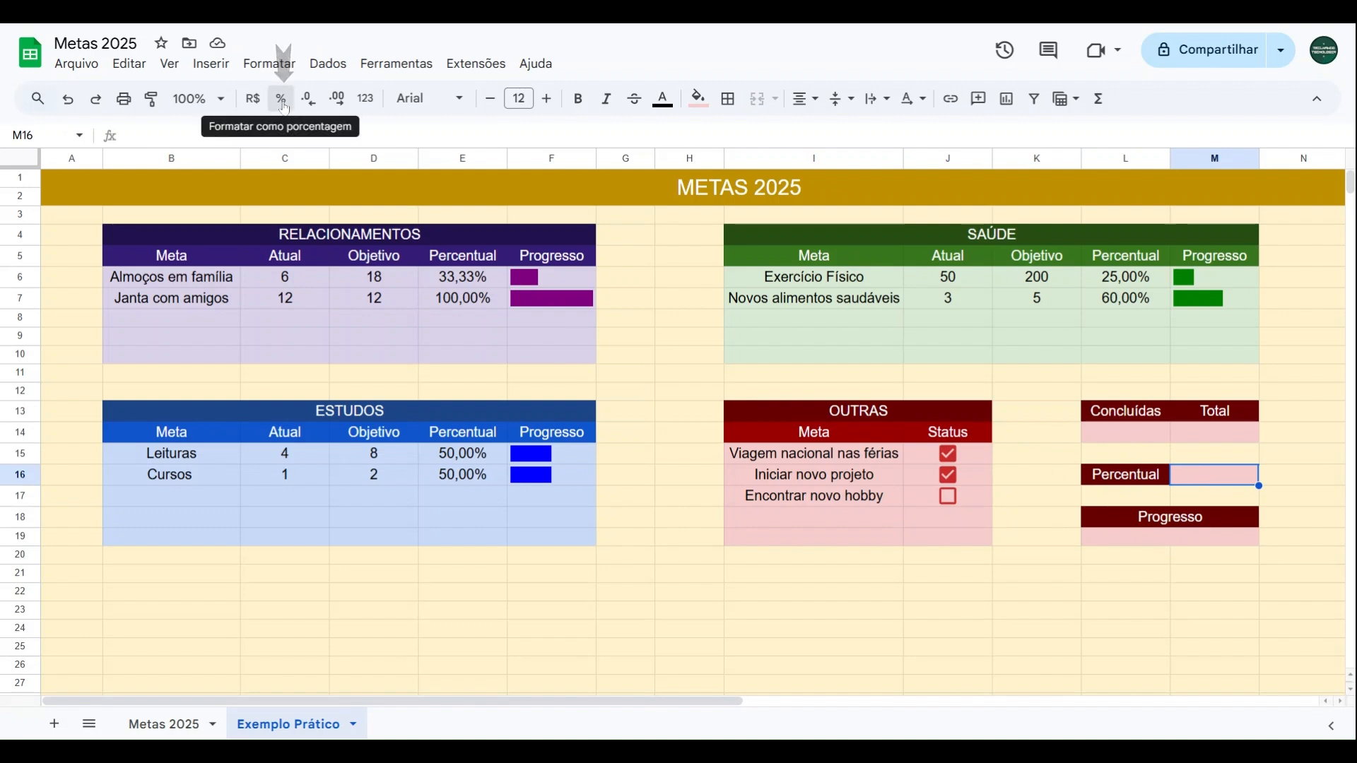
# Go through the Status checkboxes J15 to J17 and compare the ticked goals with the unticked one.
pyautogui.click(1089, 433)
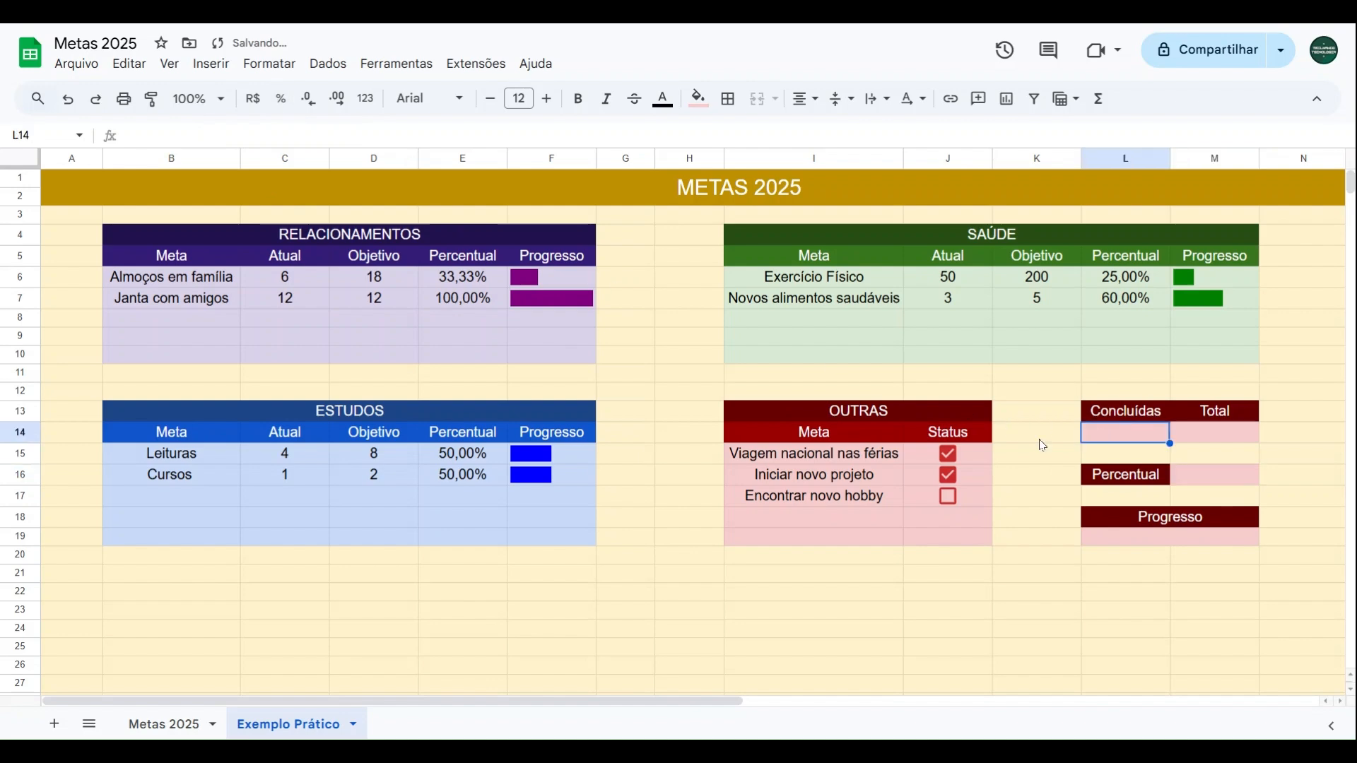
pyautogui.click(970, 455)
pyautogui.click(978, 481)
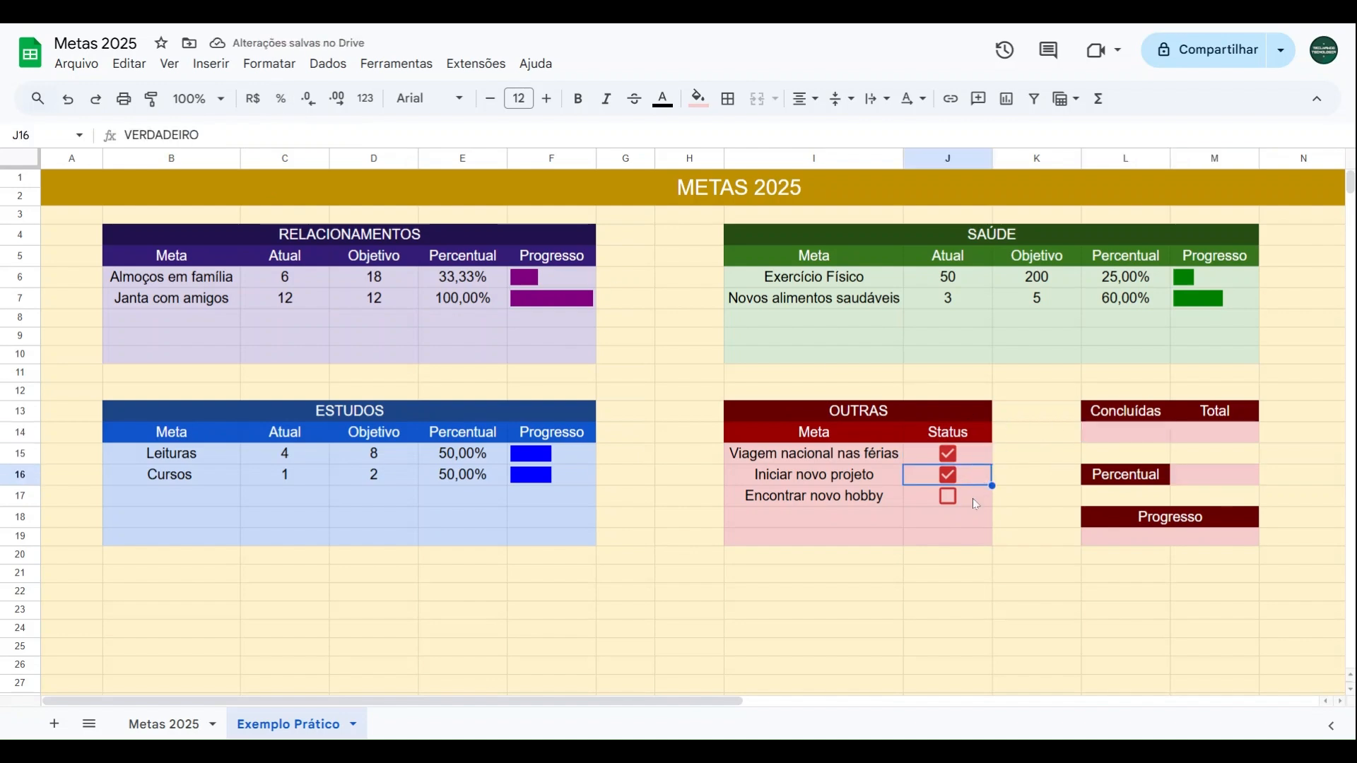
pyautogui.click(973, 498)
pyautogui.click(976, 469)
pyautogui.click(974, 456)
pyautogui.click(972, 472)
pyautogui.click(974, 494)
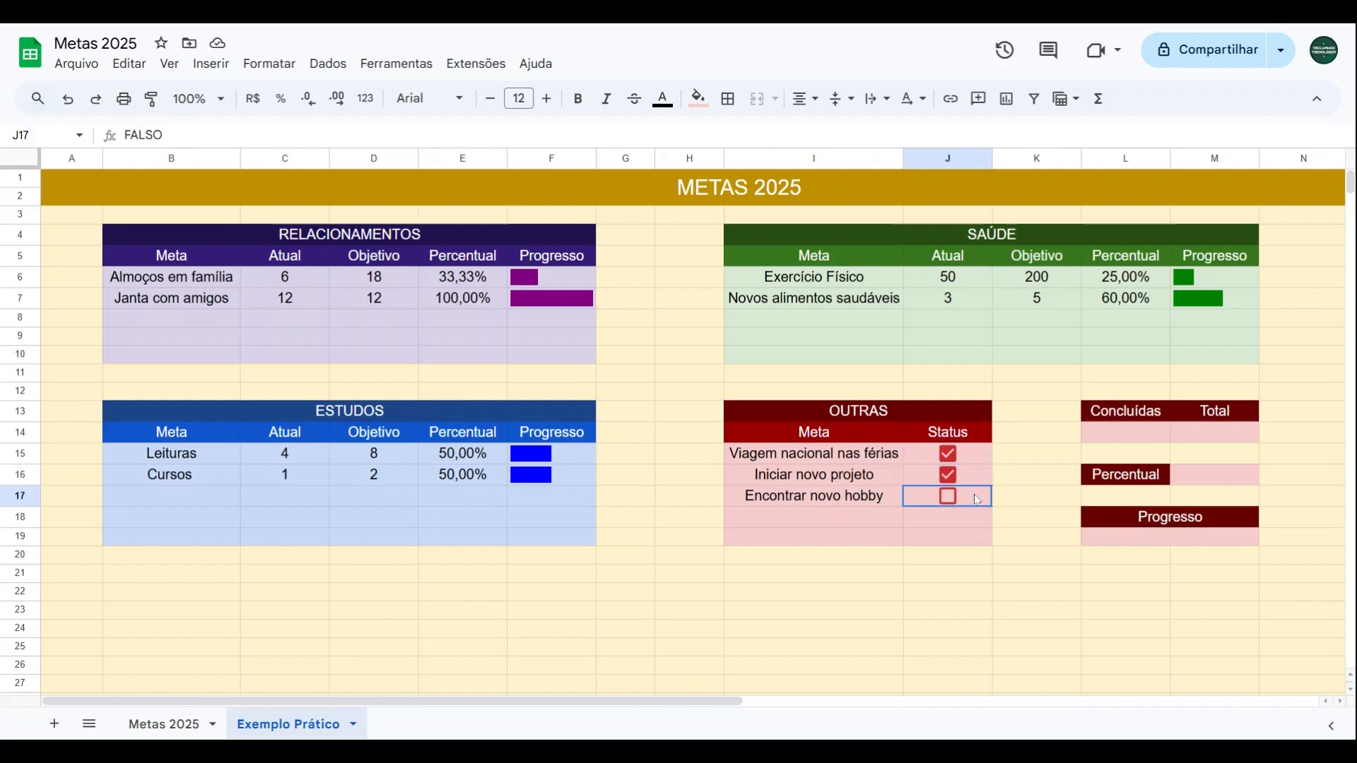
pyautogui.click(977, 472)
pyautogui.click(978, 458)
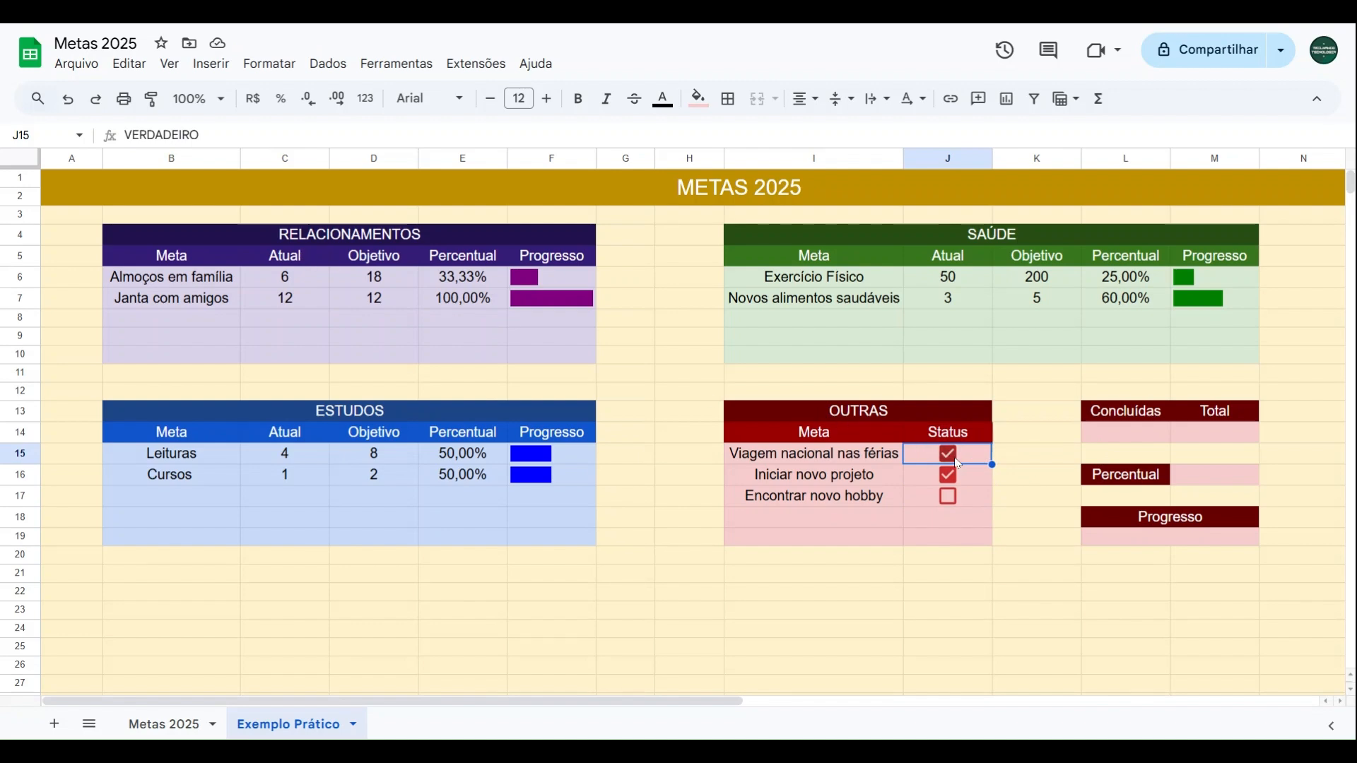
# Examine the underlying cell values of the ticked checkbox J15 and the unticked checkbox J17.
pyautogui.click(162, 134)
pyautogui.doubleClick(162, 134)
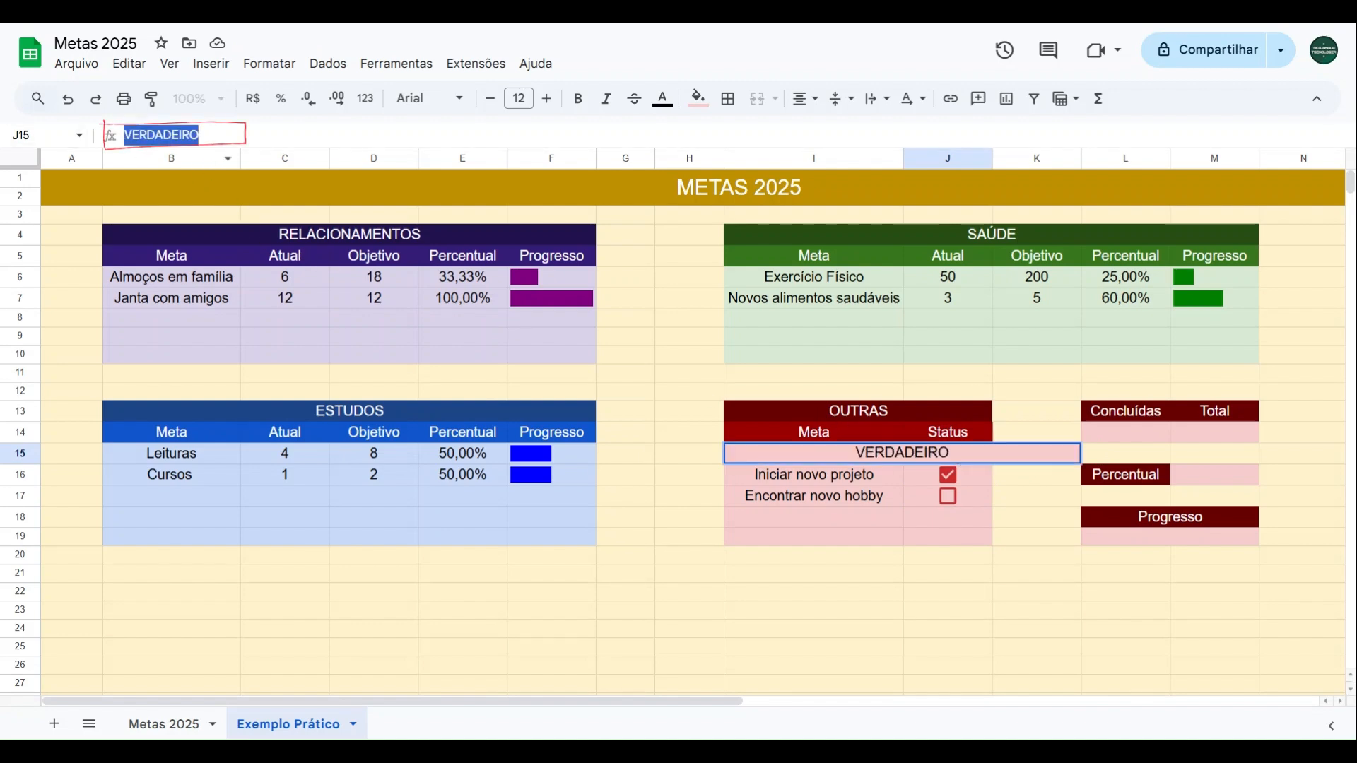
pyautogui.click(200, 135)
pyautogui.hotkey('shift', 'Home')
pyautogui.press('End')
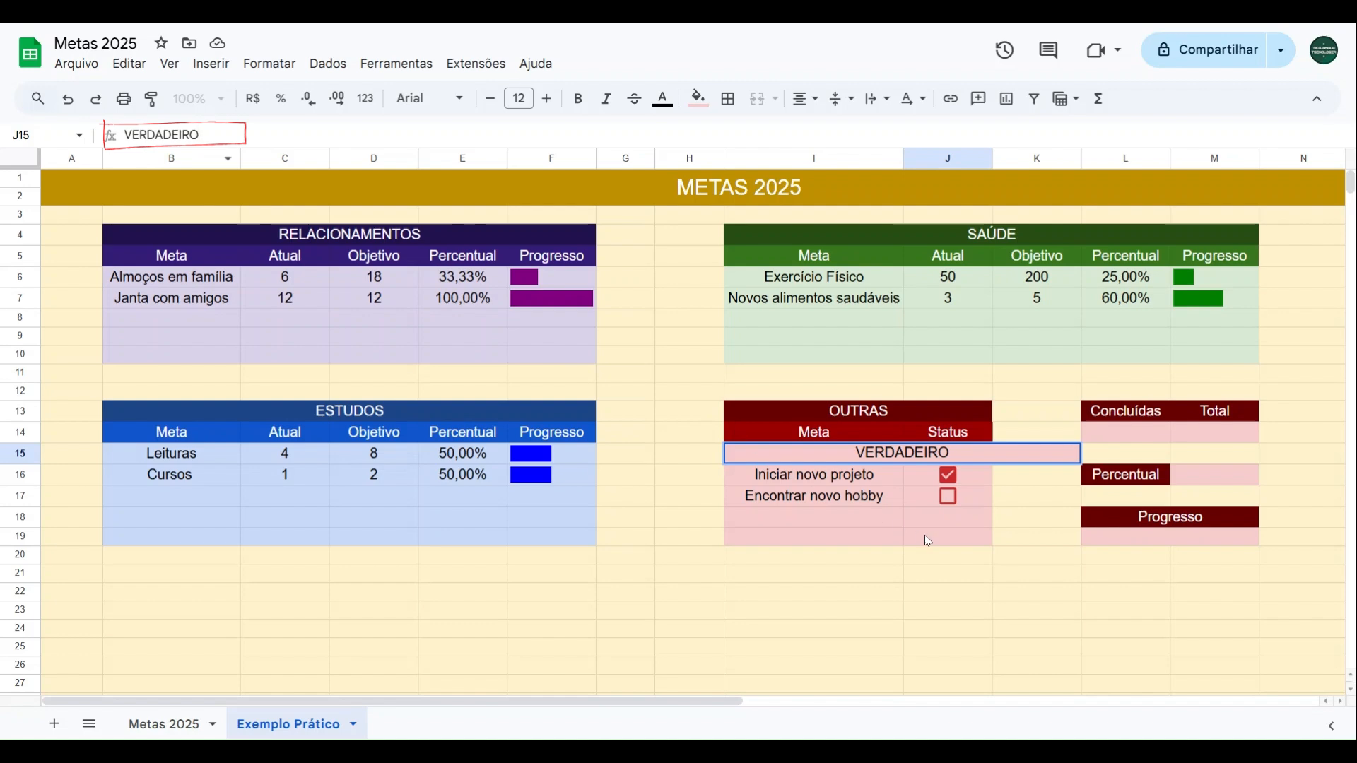
pyautogui.click(986, 507)
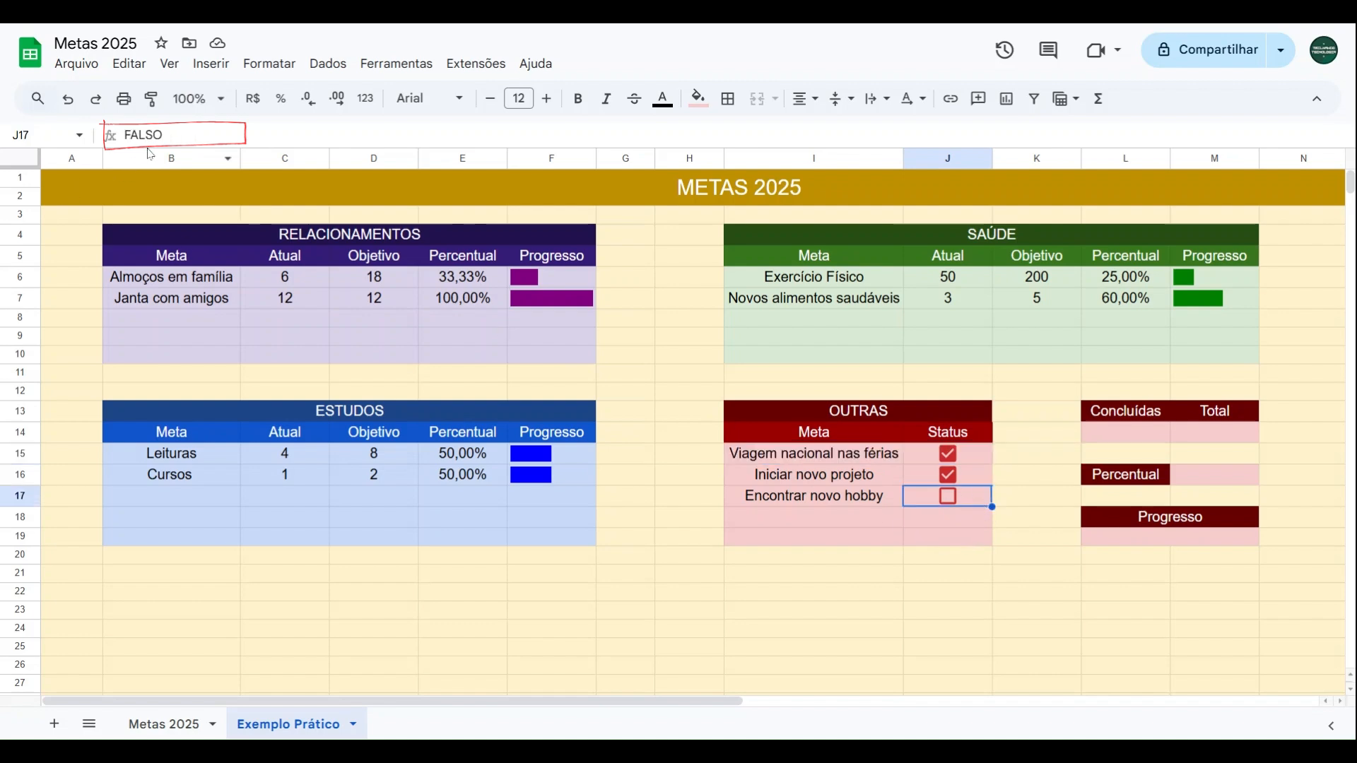
pyautogui.moveTo(166, 135); pyautogui.dragTo(116, 135)
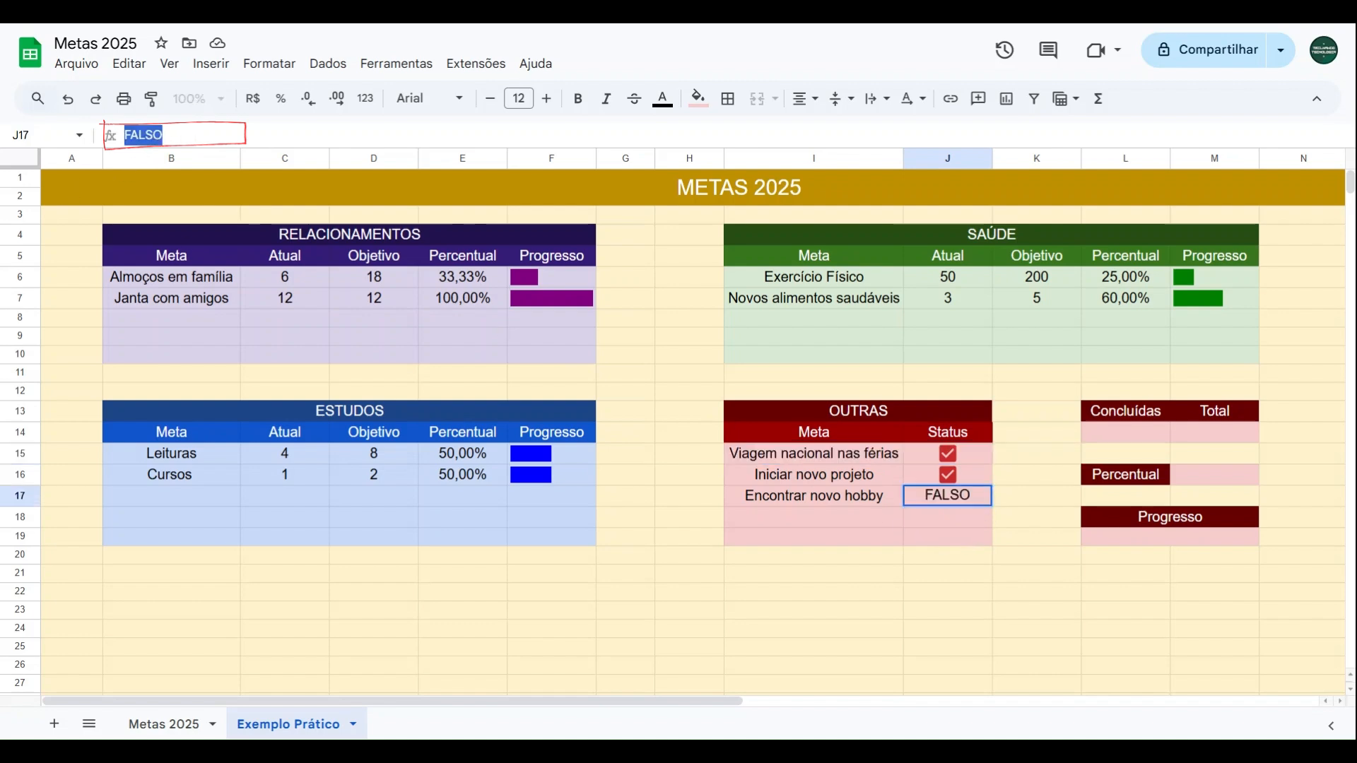
# Start a CONT.SE formula in L14, the Concluídas cell, with the Status checkboxes J15:J17 as its range.
pyautogui.click(1108, 441)
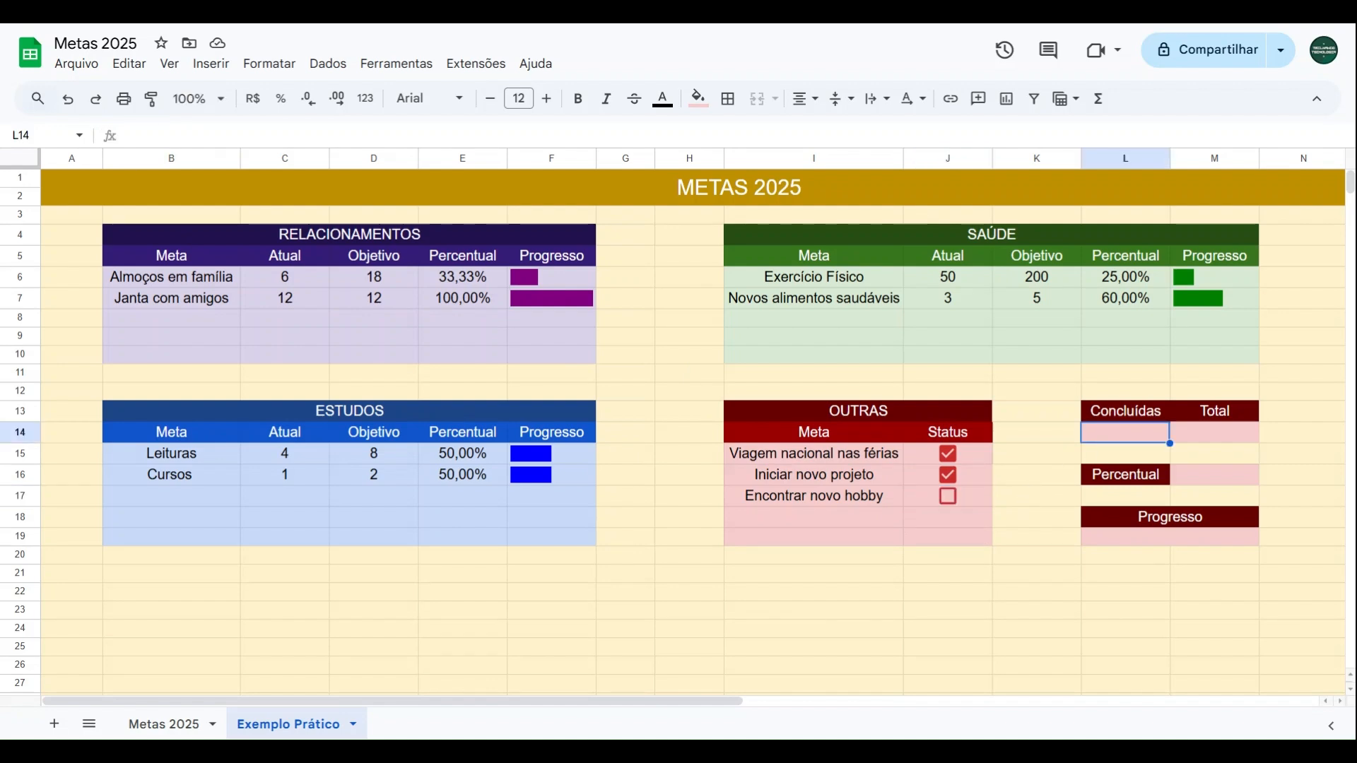
pyautogui.write('=cont.se')
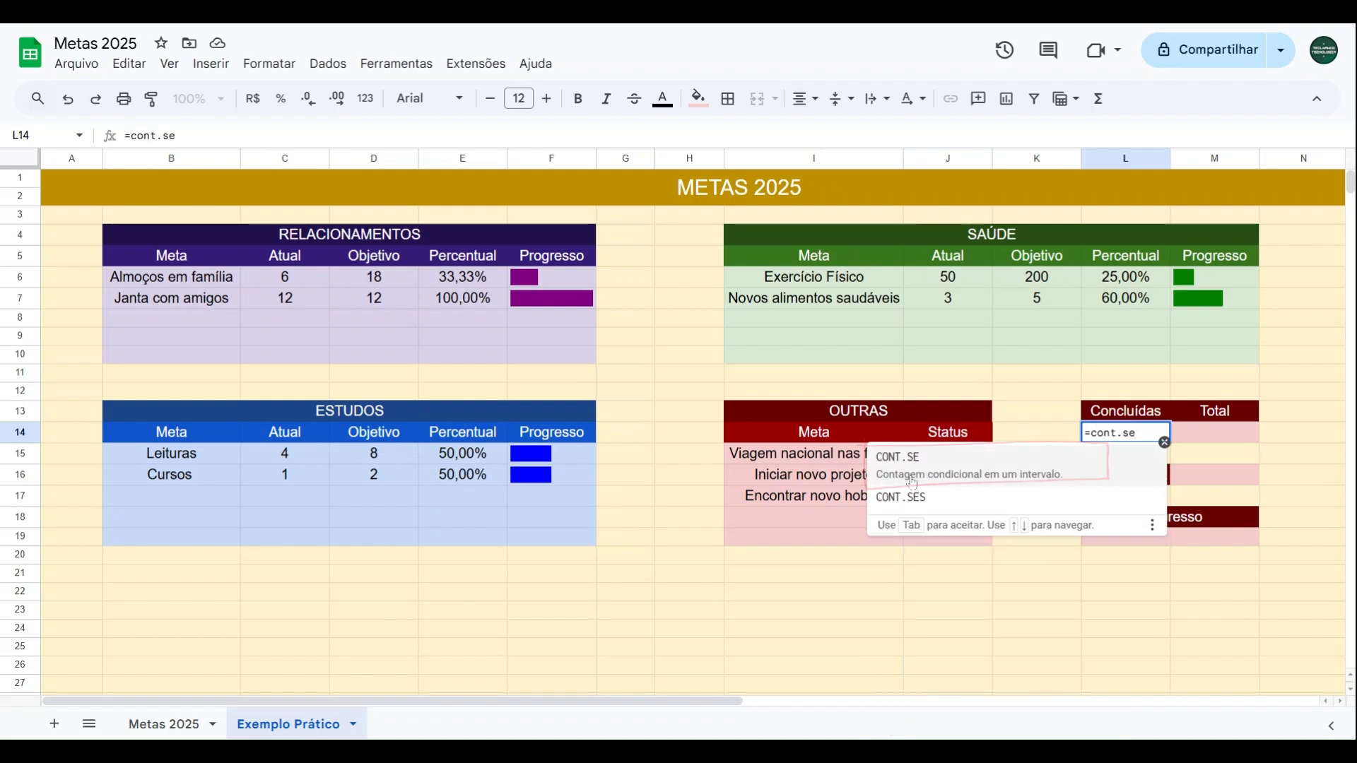
pyautogui.click(952, 477)
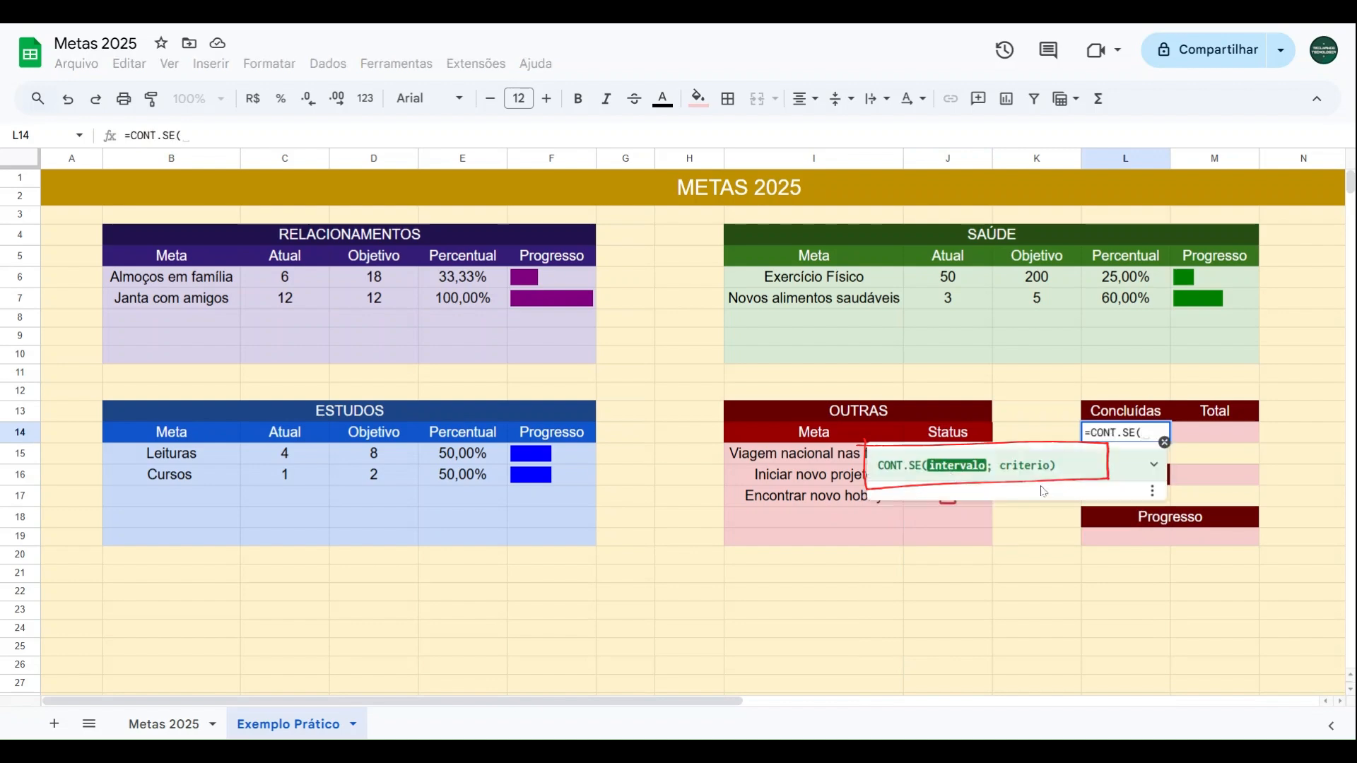
pyautogui.click(1154, 468)
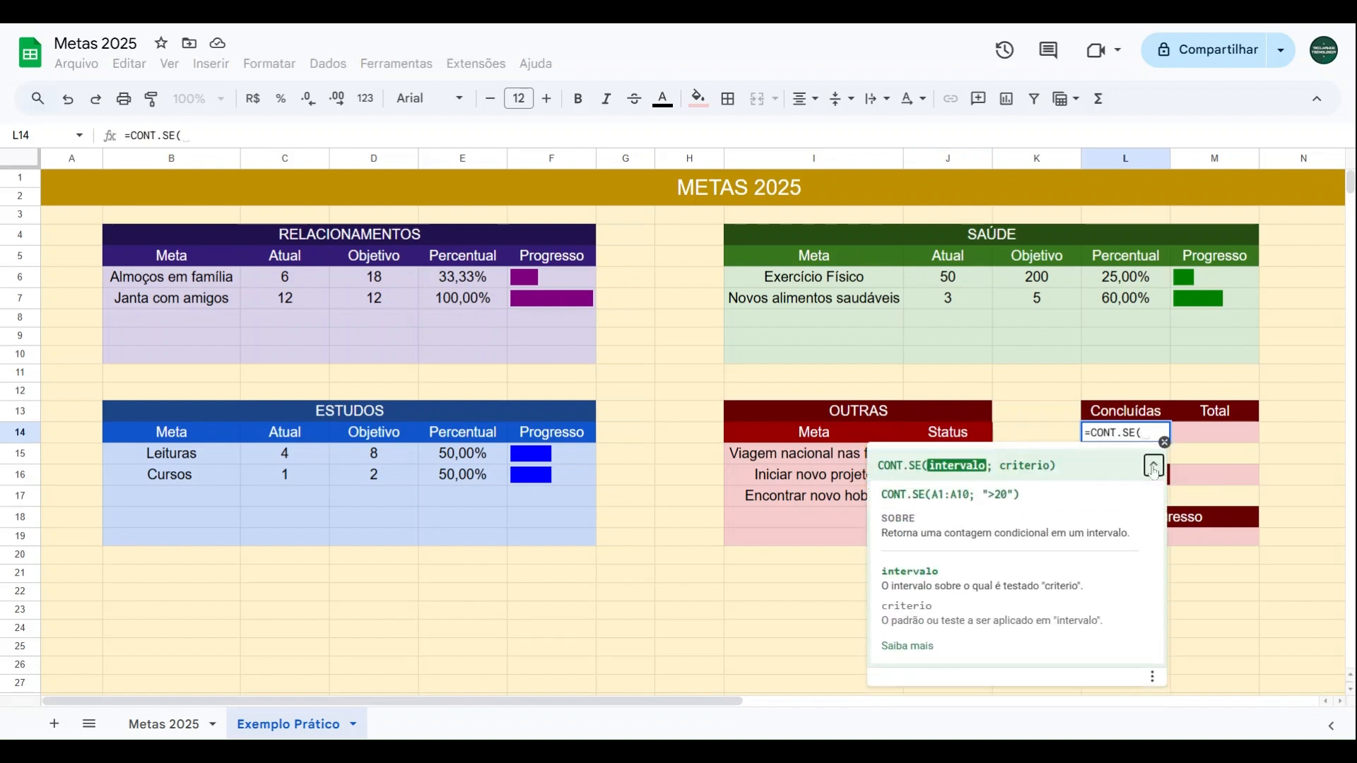
pyautogui.click(1154, 465)
pyautogui.click(1164, 444)
pyautogui.moveTo(964, 456); pyautogui.dragTo(967, 502)
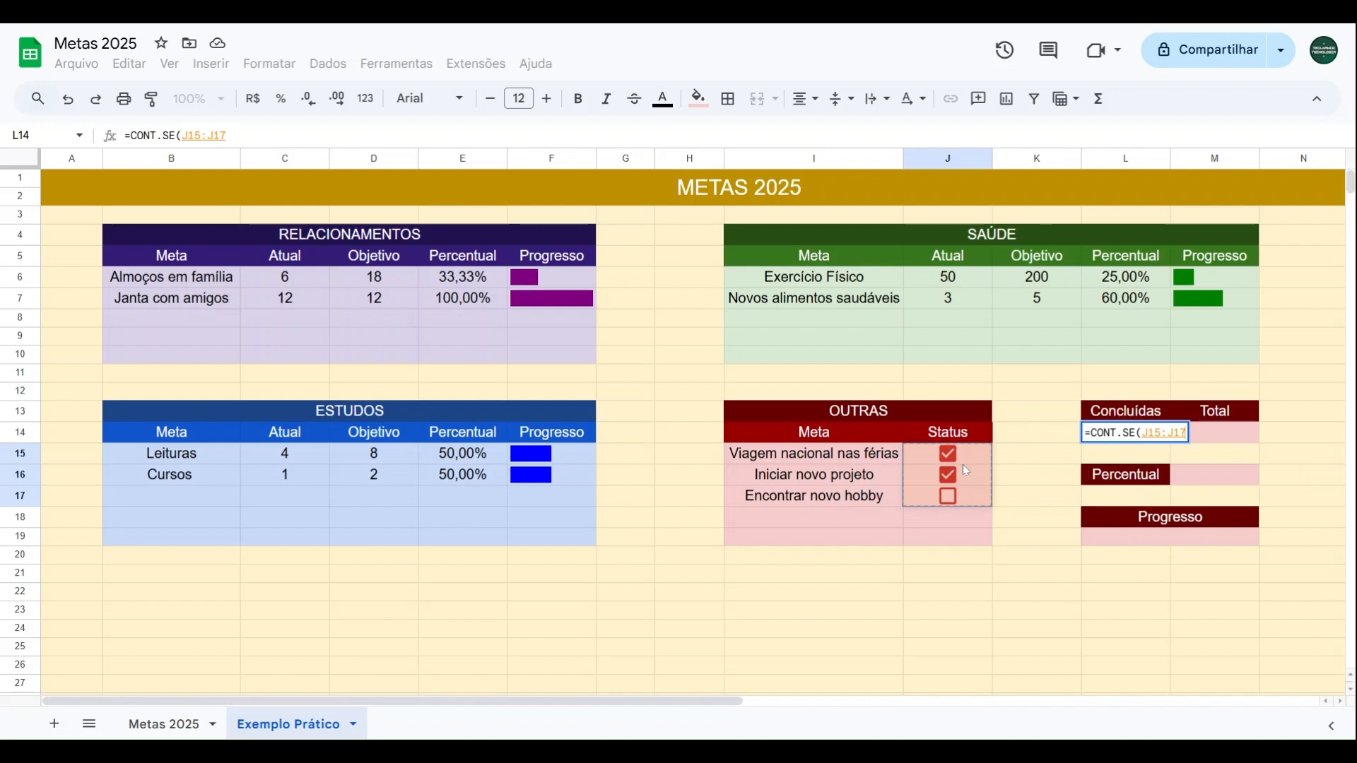
# Complete the Concluídas formula as =CONT.SE(J15:J17;VERDADEIRO) by adding VERDADEIRO as the criterion.
pyautogui.write(';')
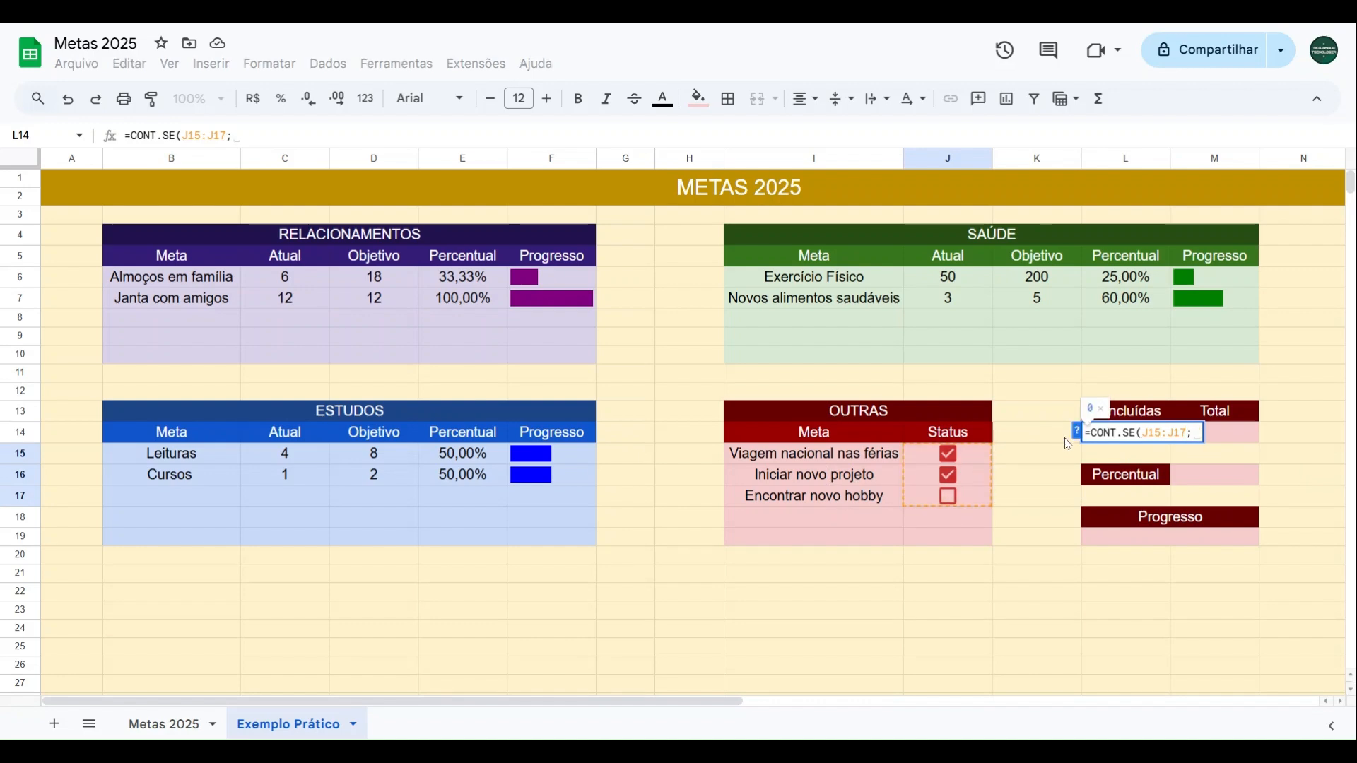
pyautogui.click(1076, 432)
pyautogui.click(1188, 465)
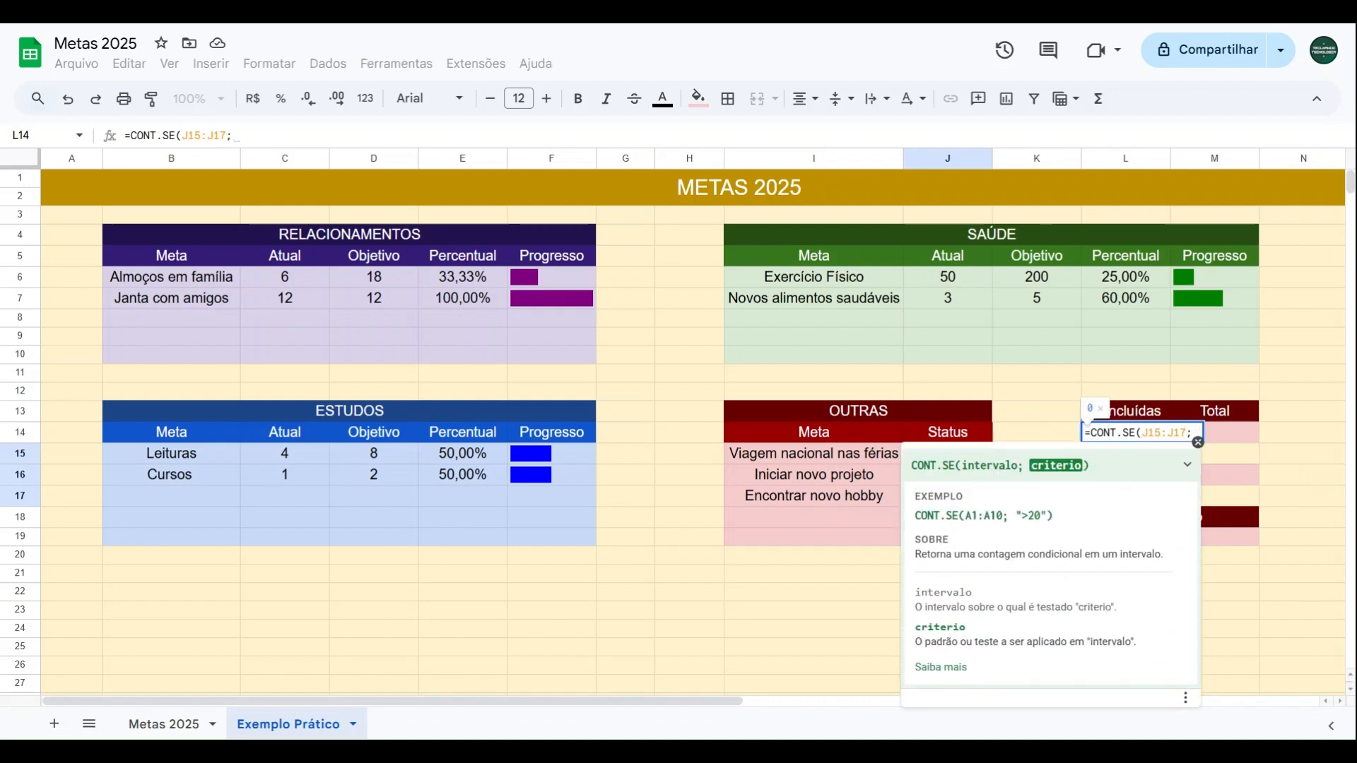
pyautogui.click(1187, 465)
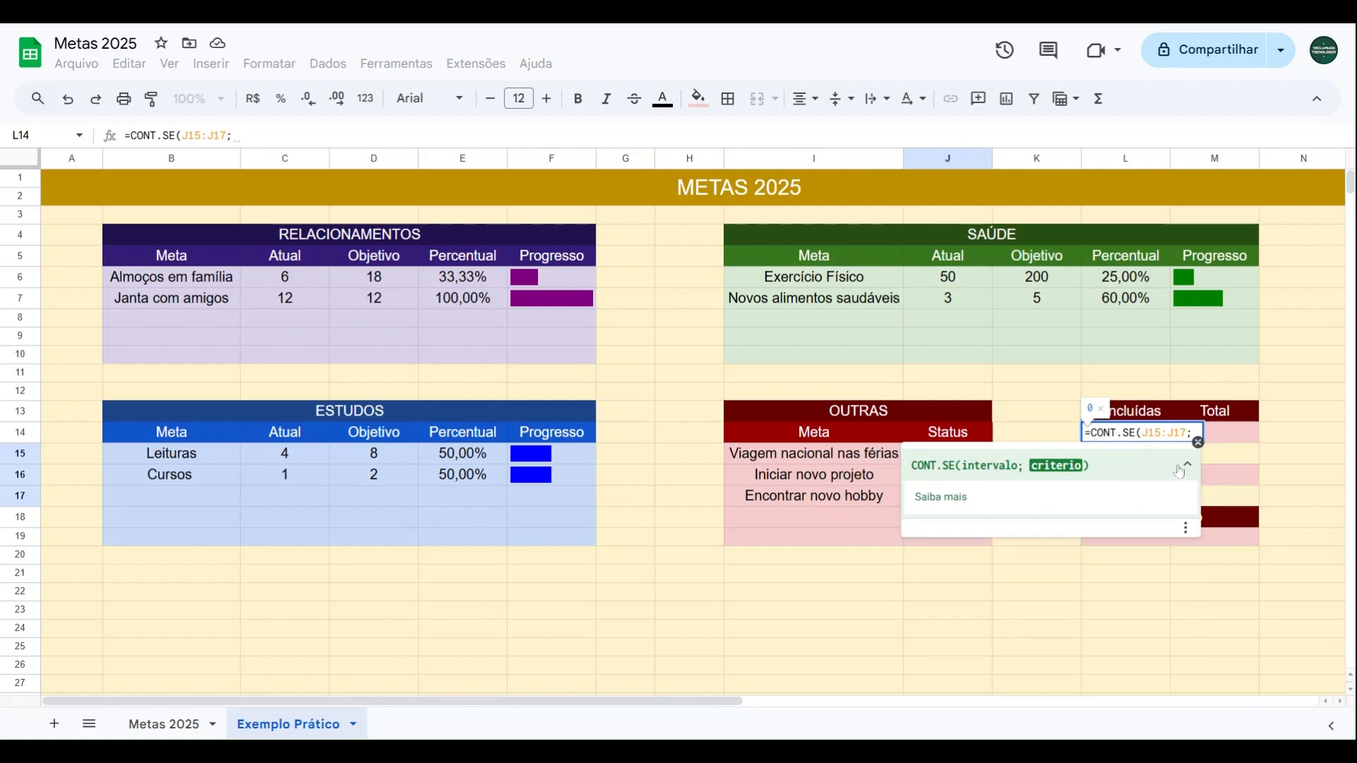
pyautogui.click(1199, 443)
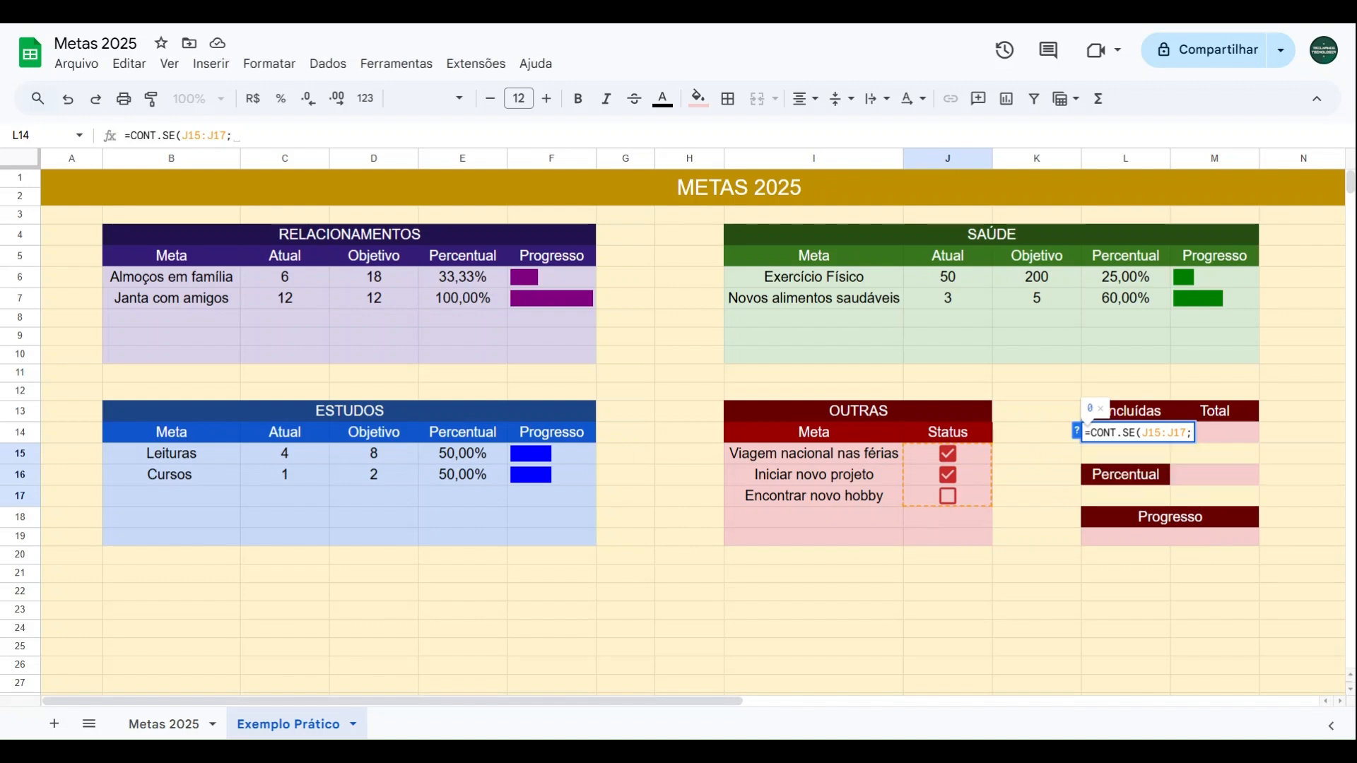
pyautogui.write('VERDADEIRO')
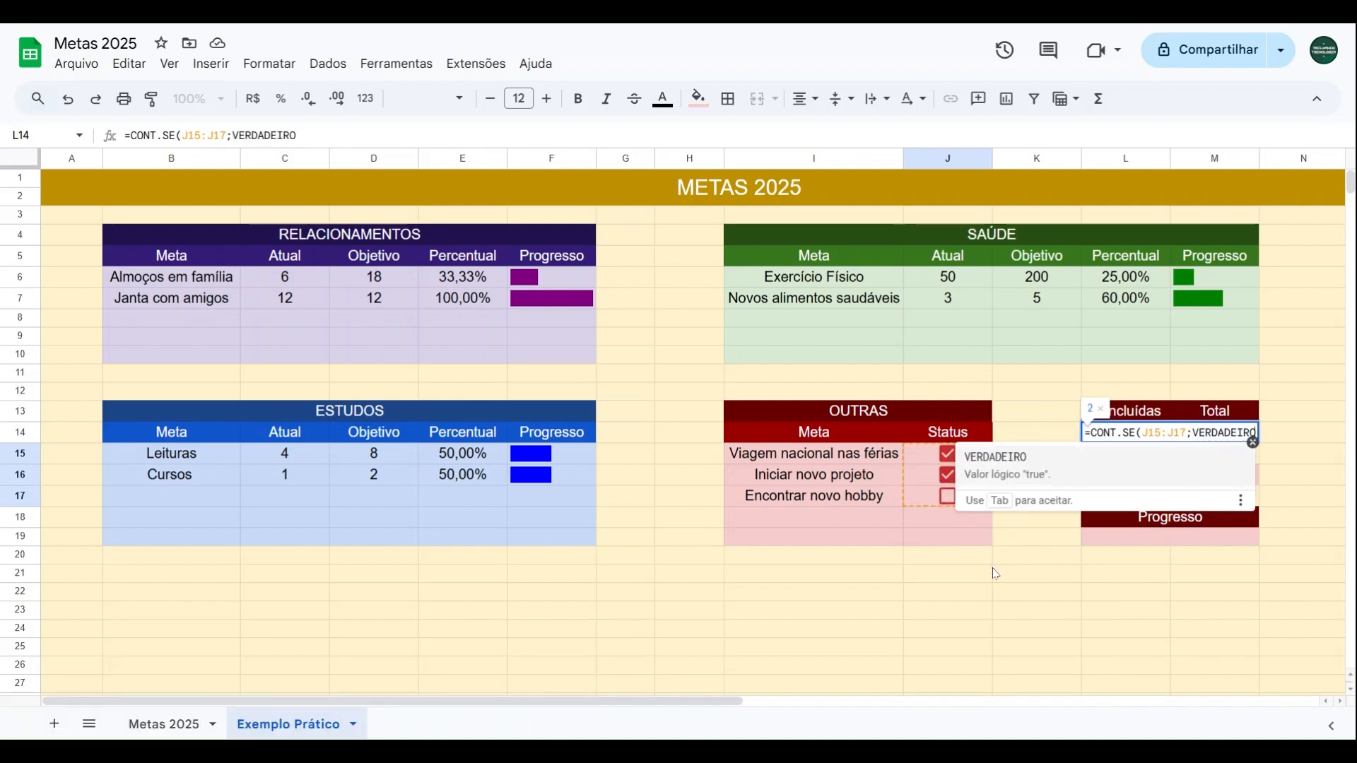
pyautogui.write(')')
pyautogui.press('Return')
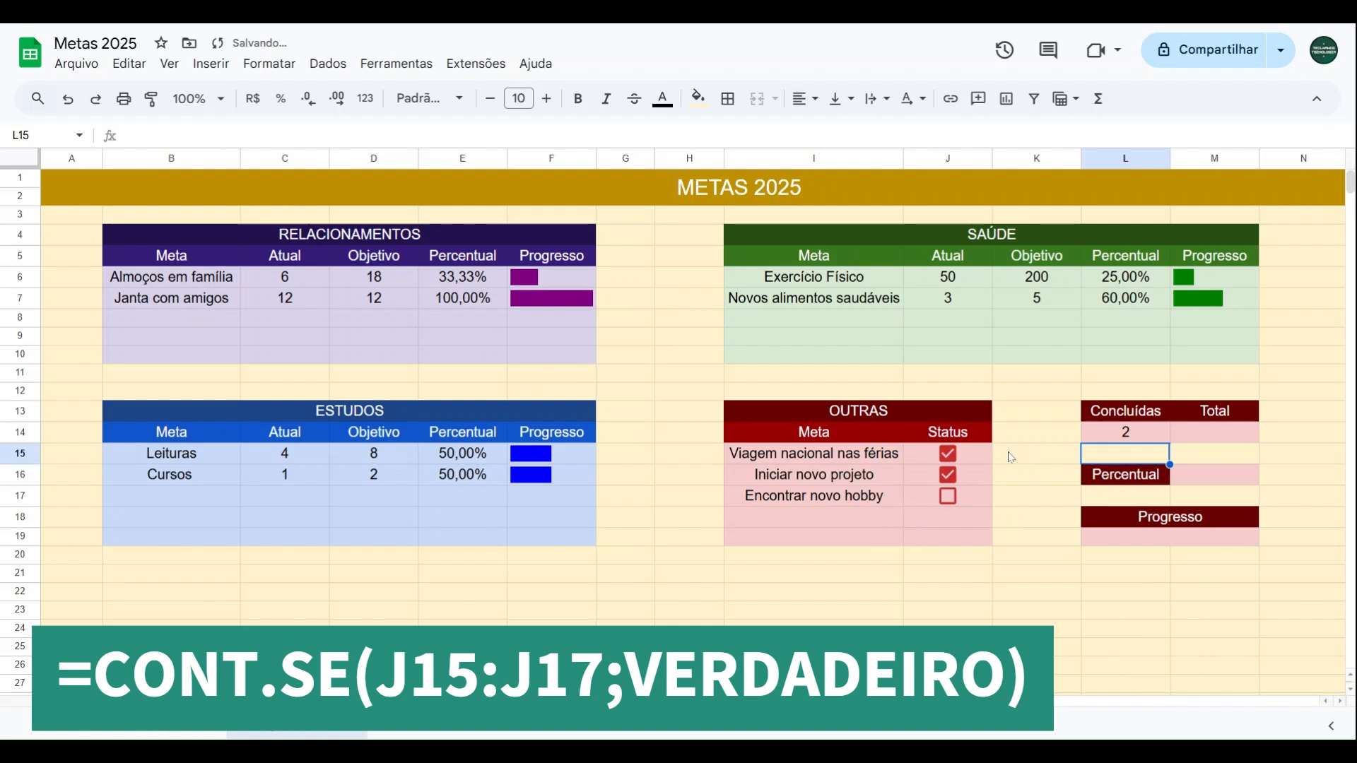
# Test the Concluídas count by toggling the Status checkboxes J15 to J17, ending with J15 and J16 ticked and J17 unticked.
pyautogui.click(948, 453)
pyautogui.click(948, 475)
pyautogui.click(948, 496)
pyautogui.click(949, 475)
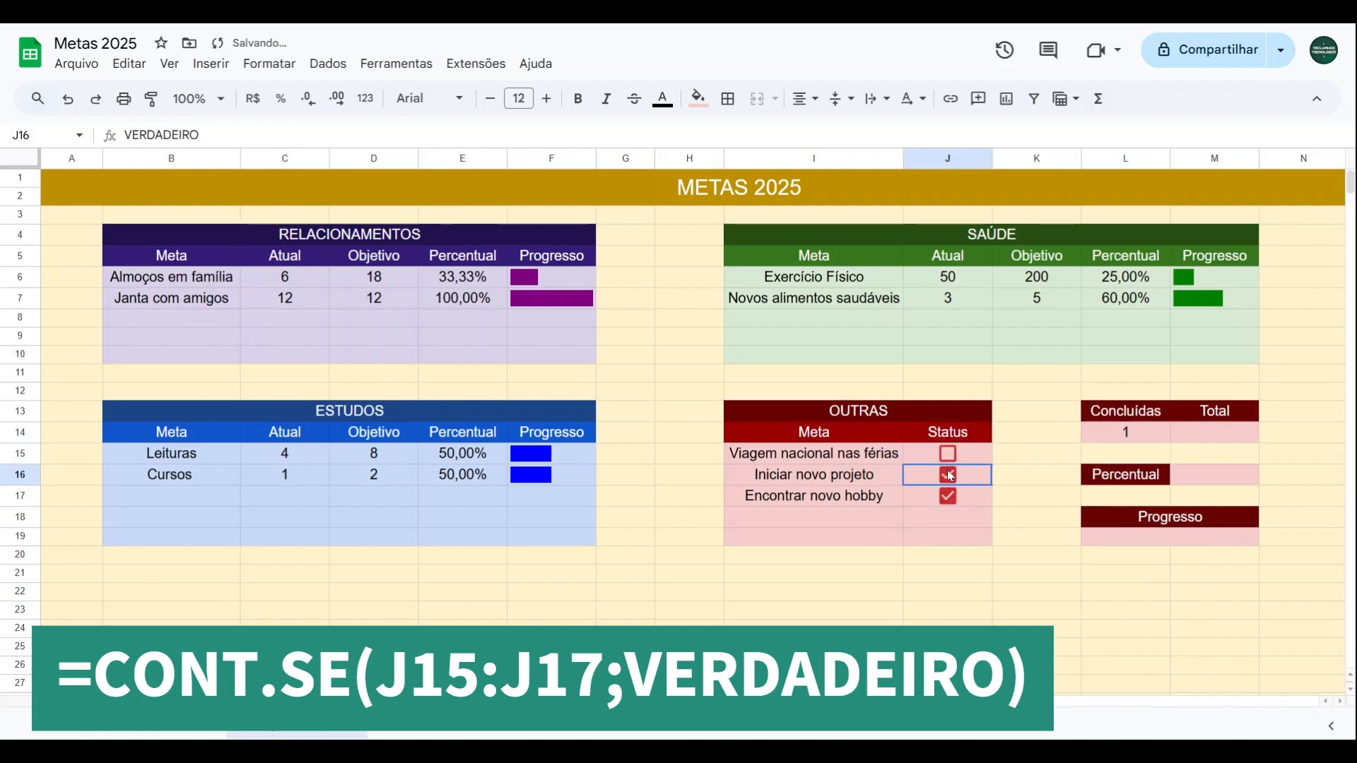
pyautogui.click(948, 453)
pyautogui.click(948, 453)
pyautogui.click(948, 474)
pyautogui.click(948, 495)
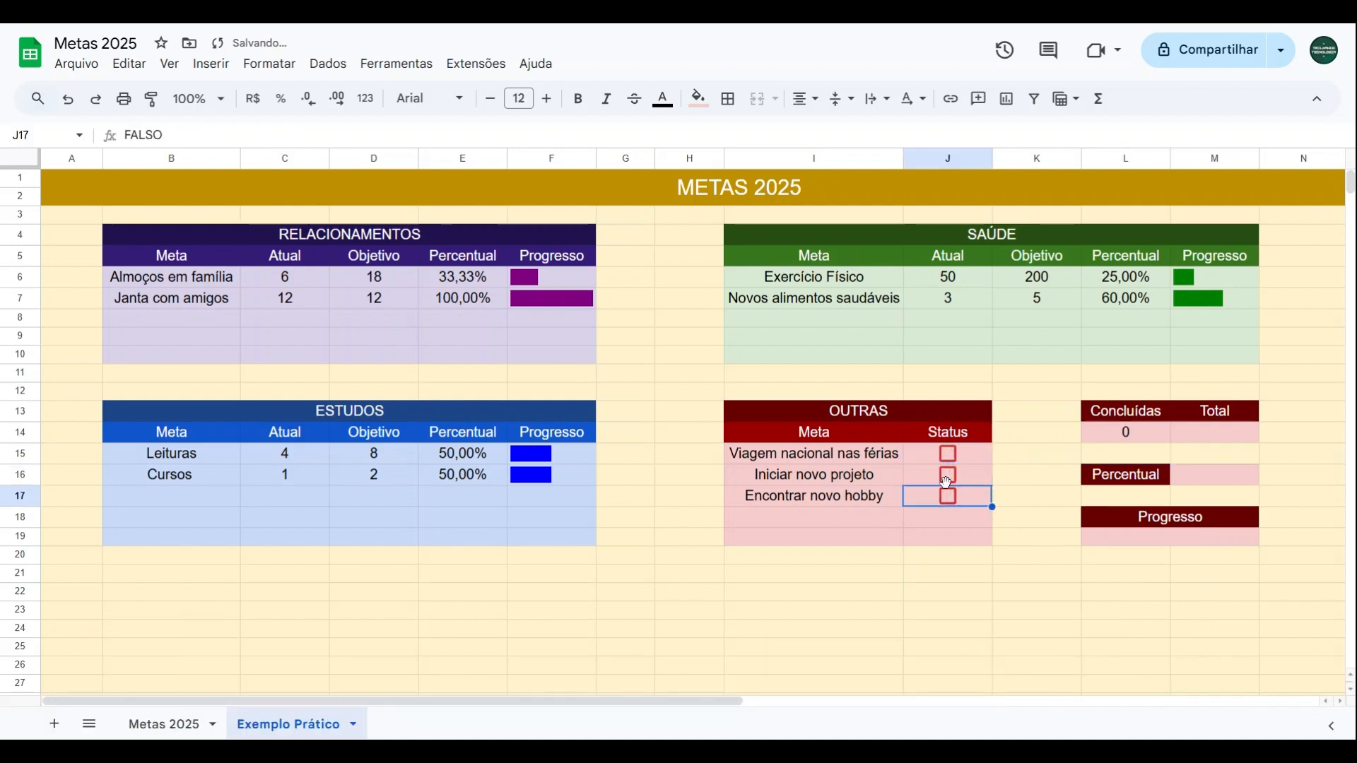
pyautogui.click(948, 475)
pyautogui.click(948, 453)
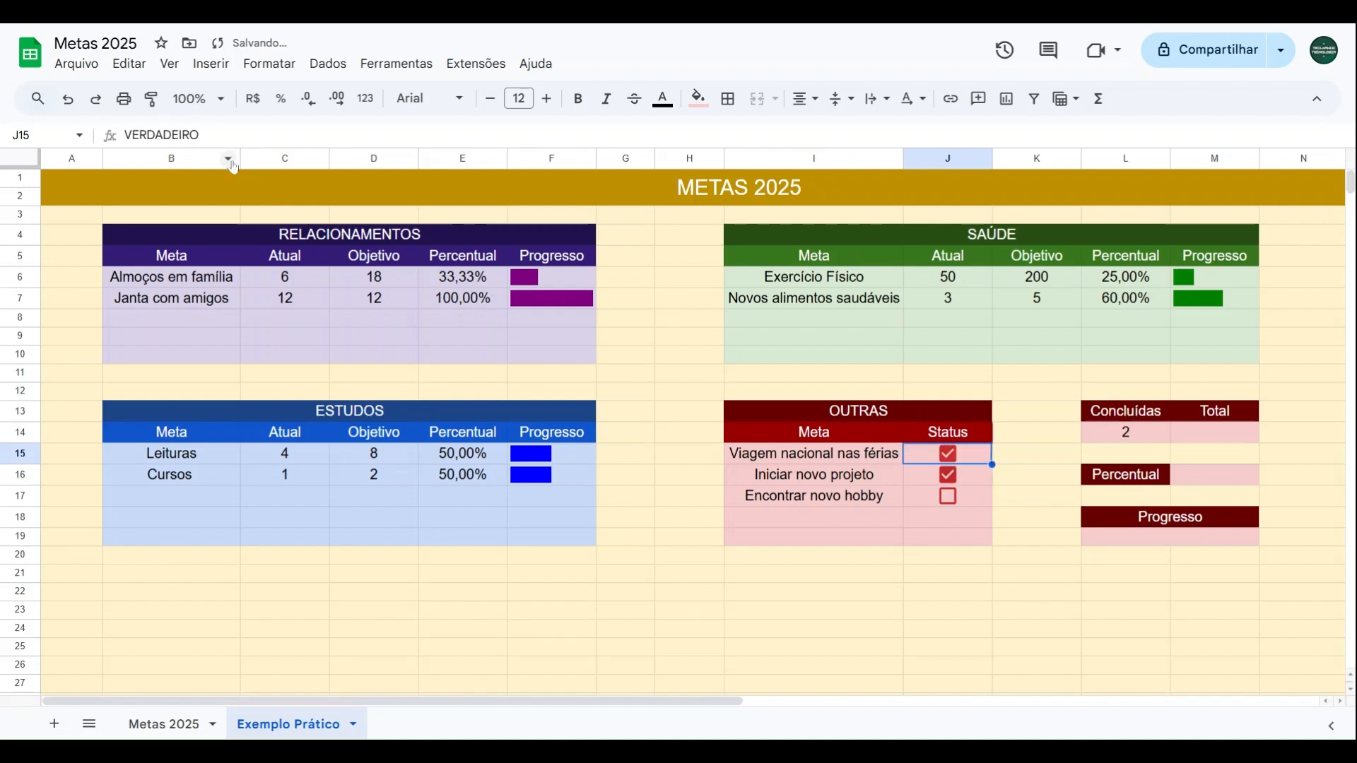
# Enter 3 as a fixed Total value in M14.
pyautogui.click(1198, 441)
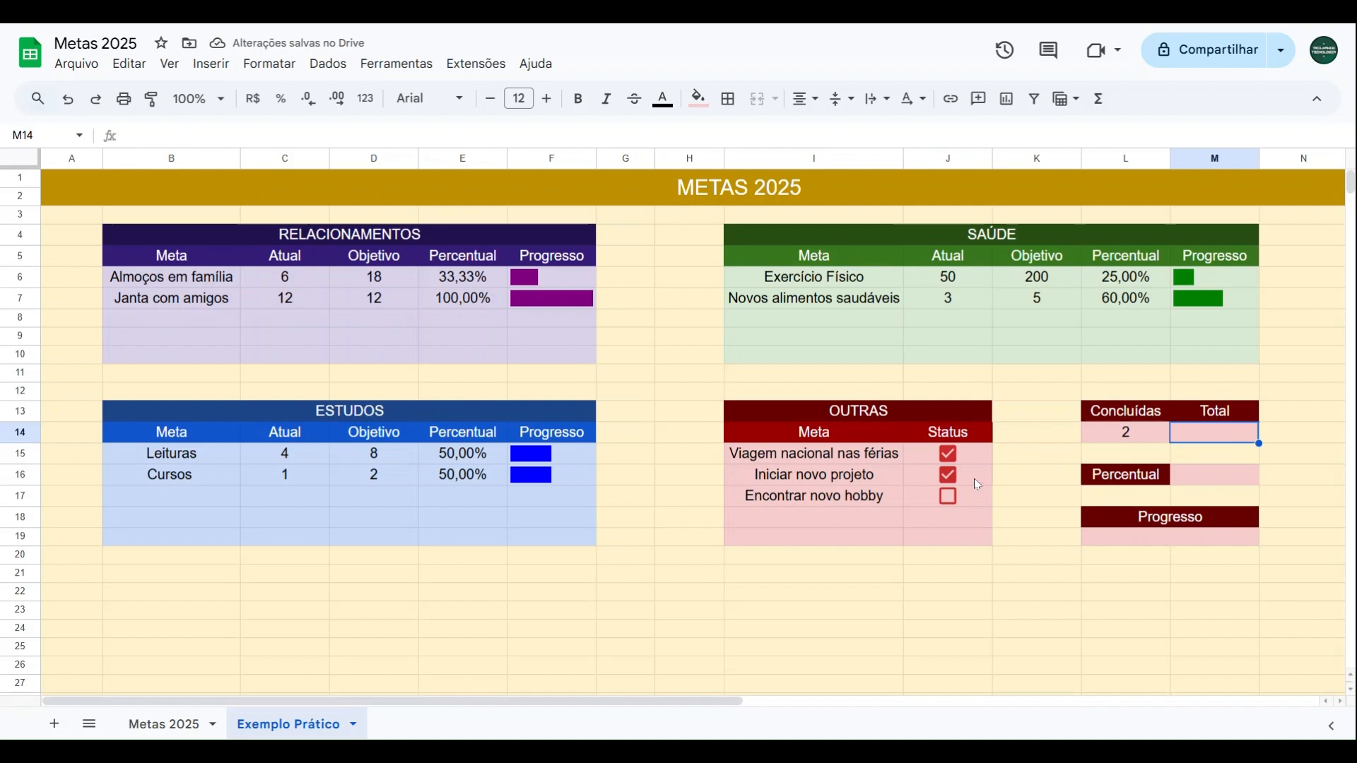
pyautogui.write('3')
pyautogui.press('Return')
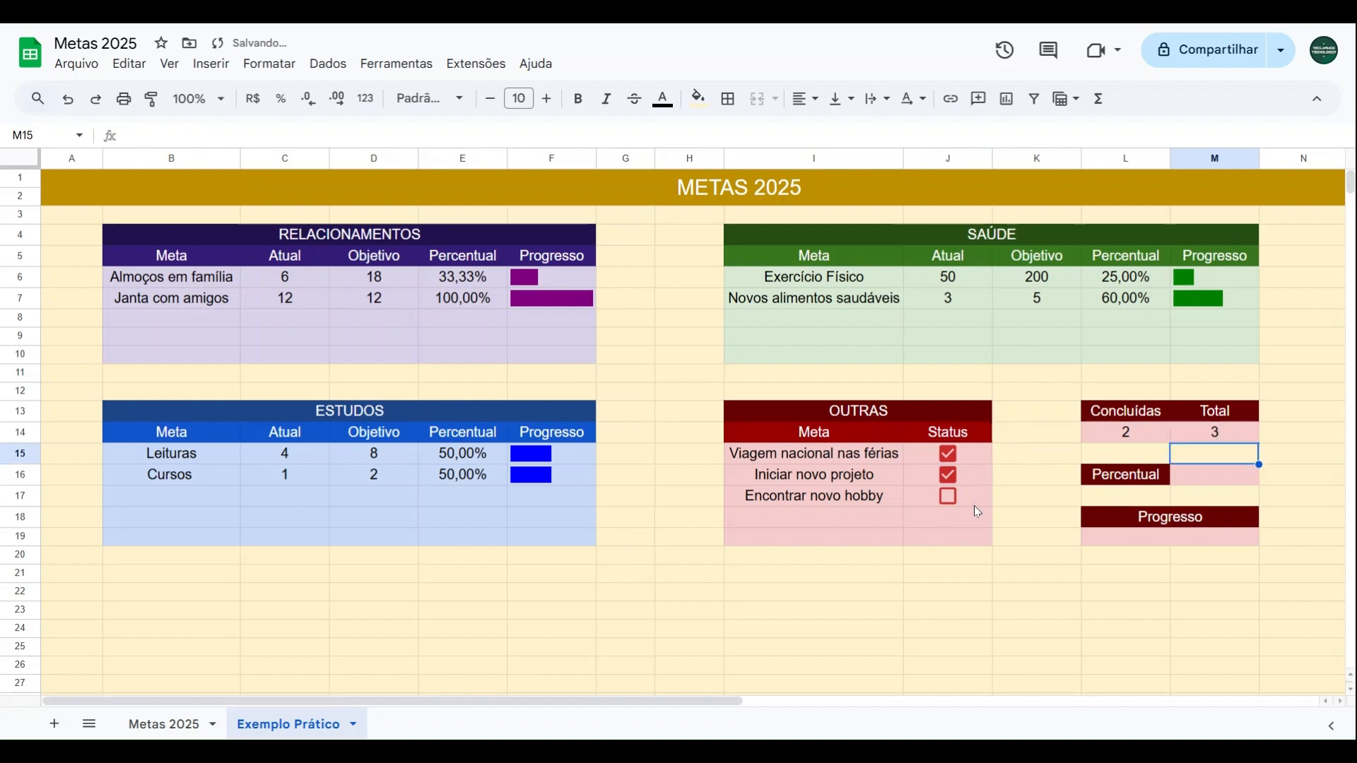
# Replace the fixed Total in M14 with the formula =CONT.VALORES(J15:J19).
pyautogui.press('Up')
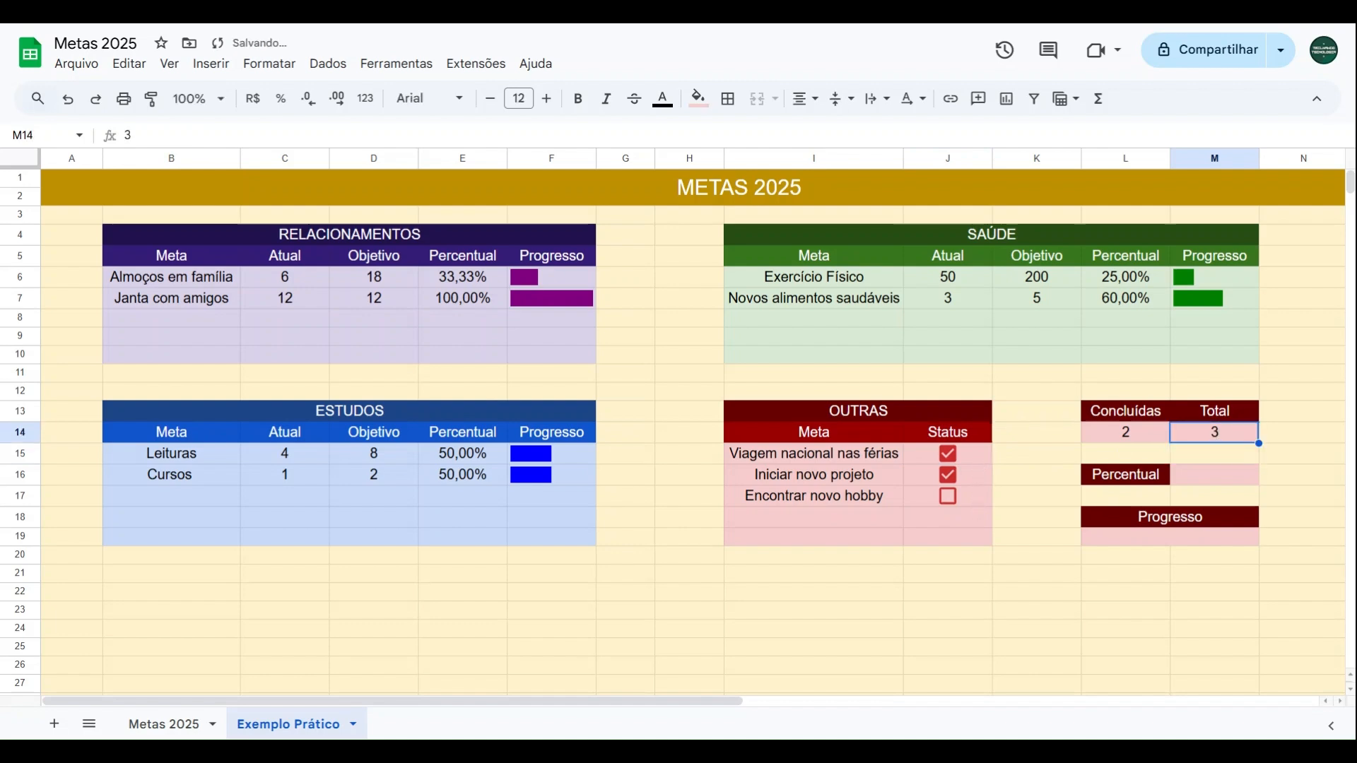
pyautogui.write('=cont.')
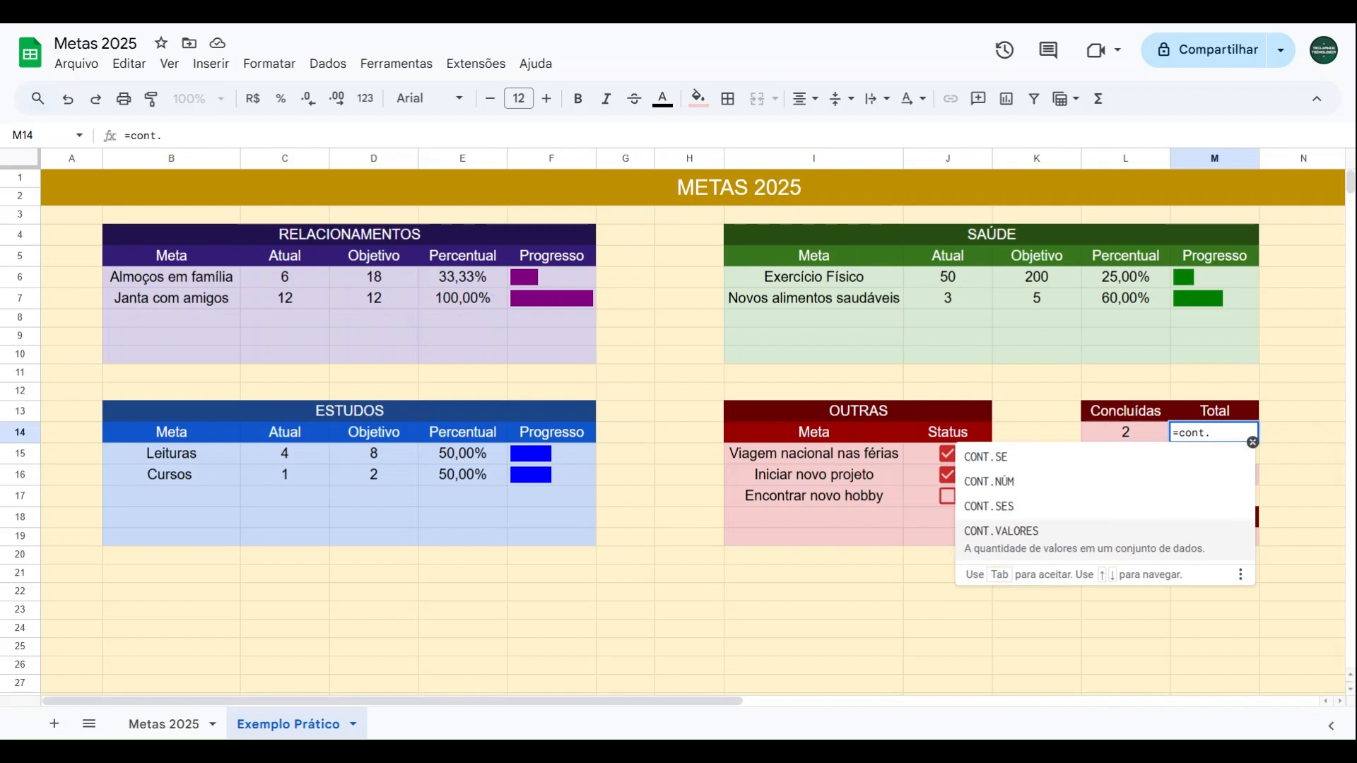
pyautogui.press('Tab')
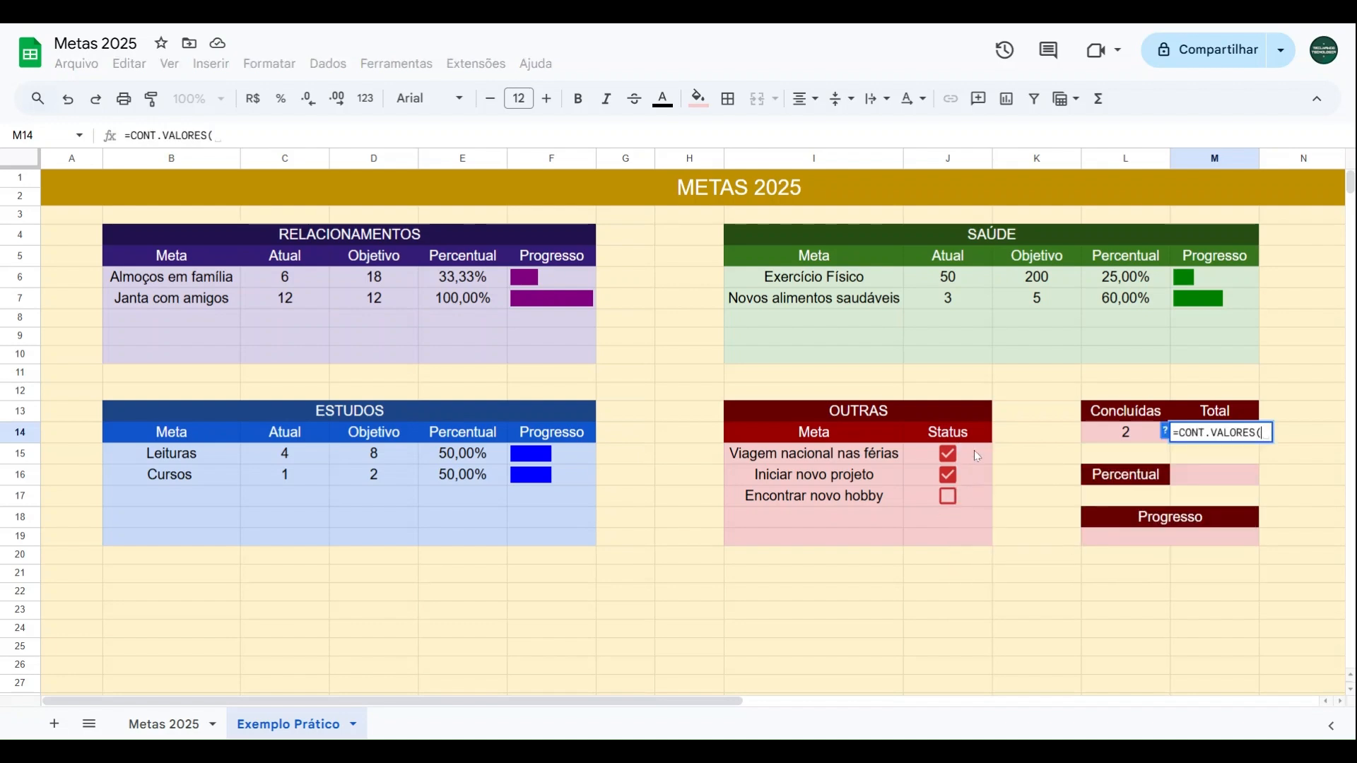
pyautogui.moveTo(974, 454); pyautogui.dragTo(971, 539)
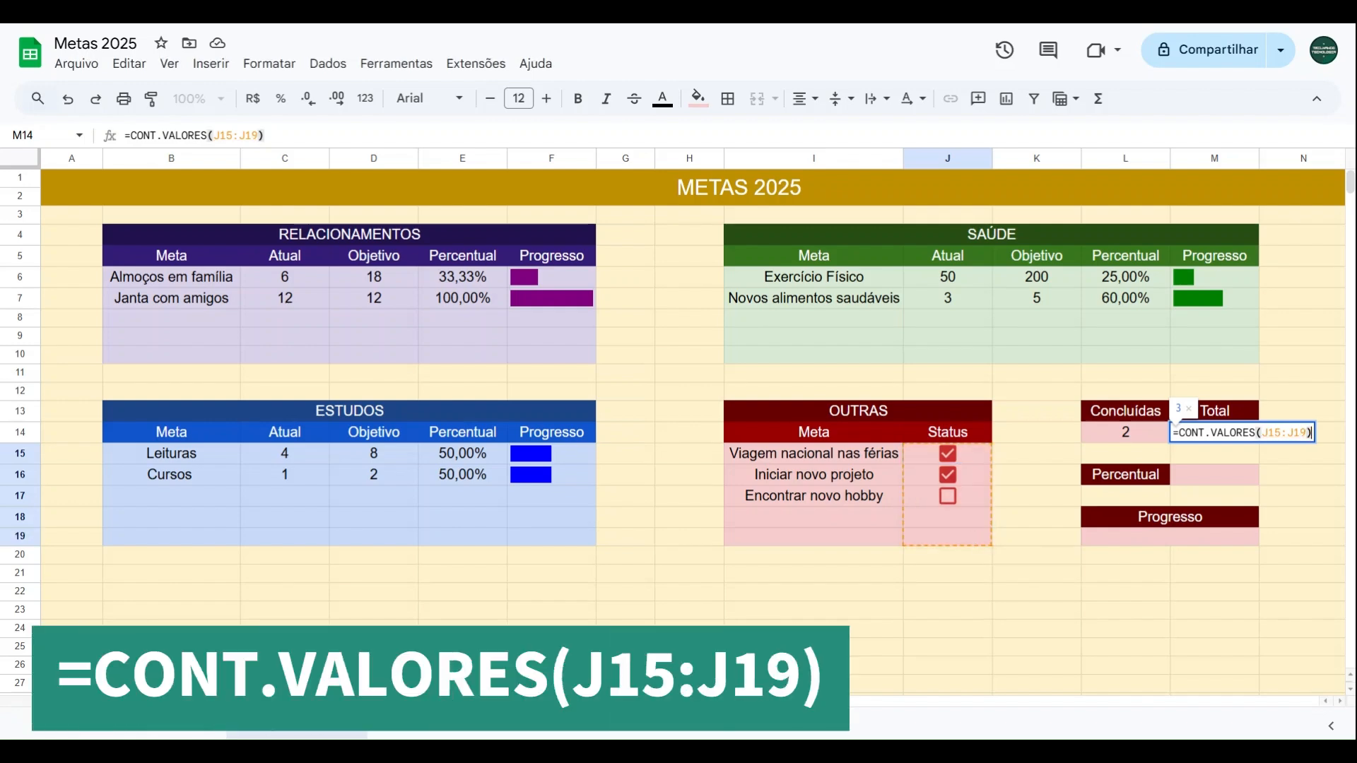
pyautogui.press('Return')
pyautogui.press('Up')
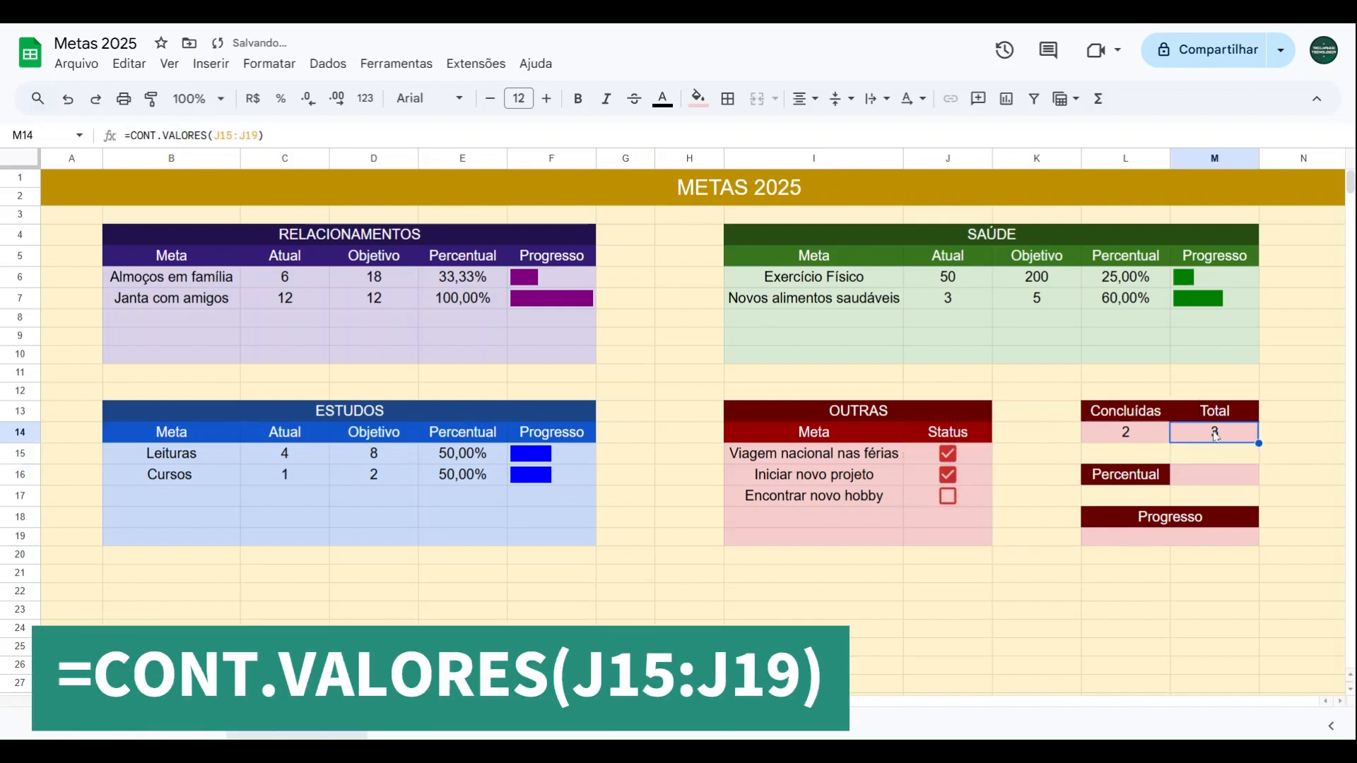
# Test the Total formula with 1 in J18 and 2 in J19, and clear both cells again.
pyautogui.click(969, 468)
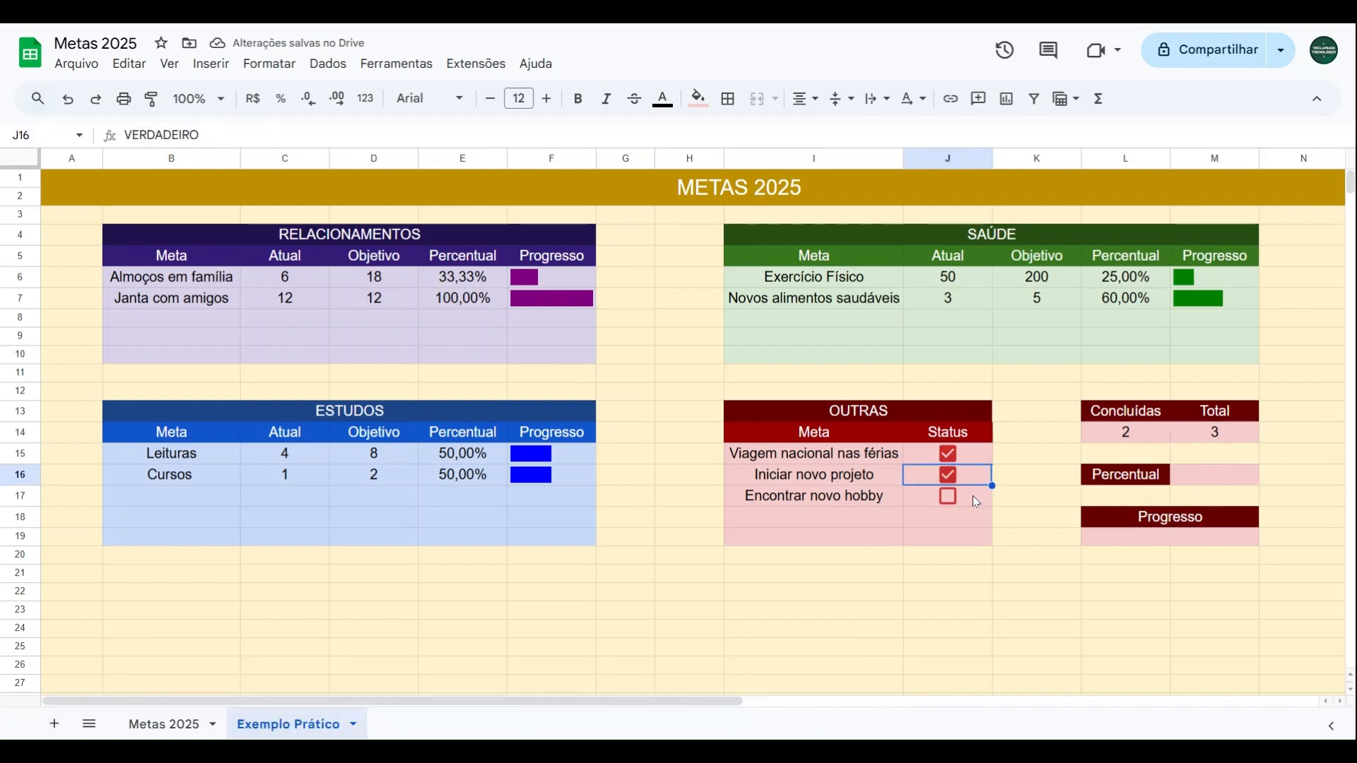
pyautogui.click(971, 495)
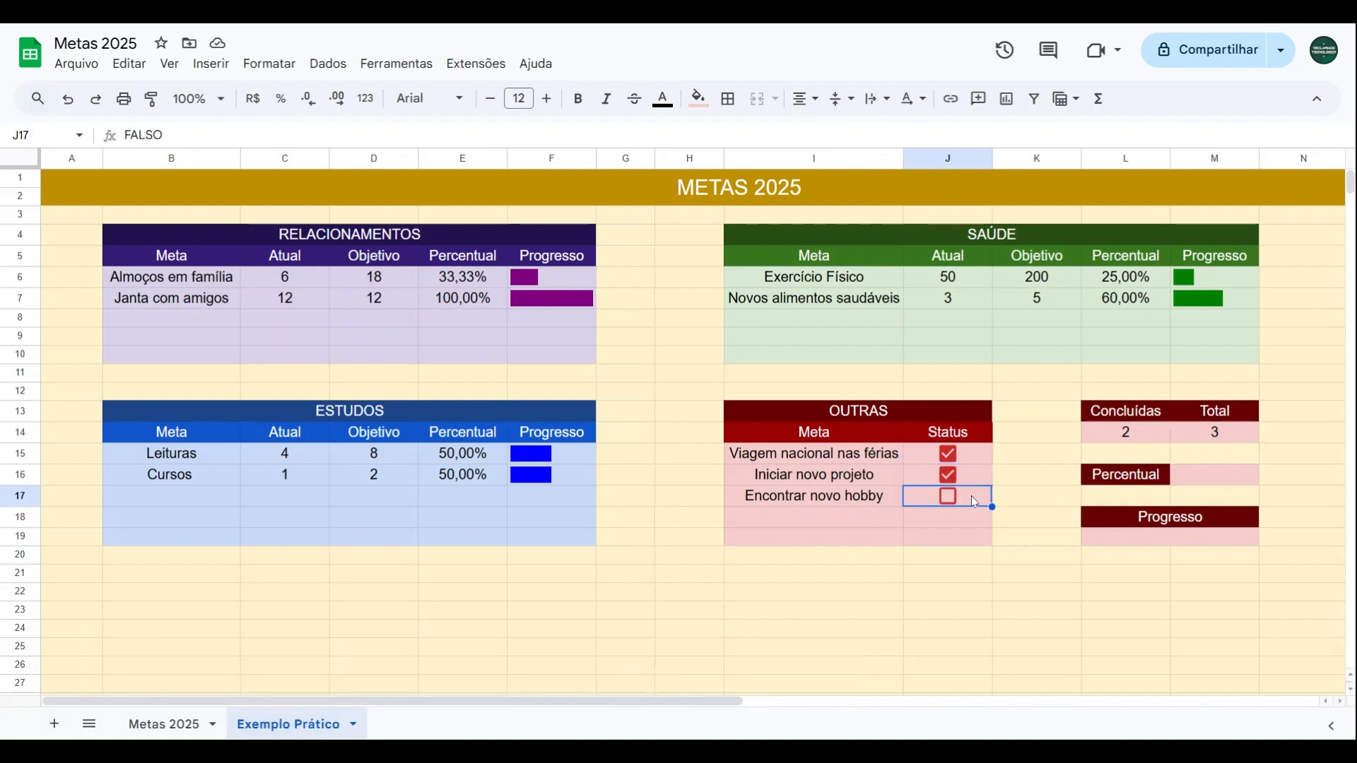
pyautogui.click(956, 523)
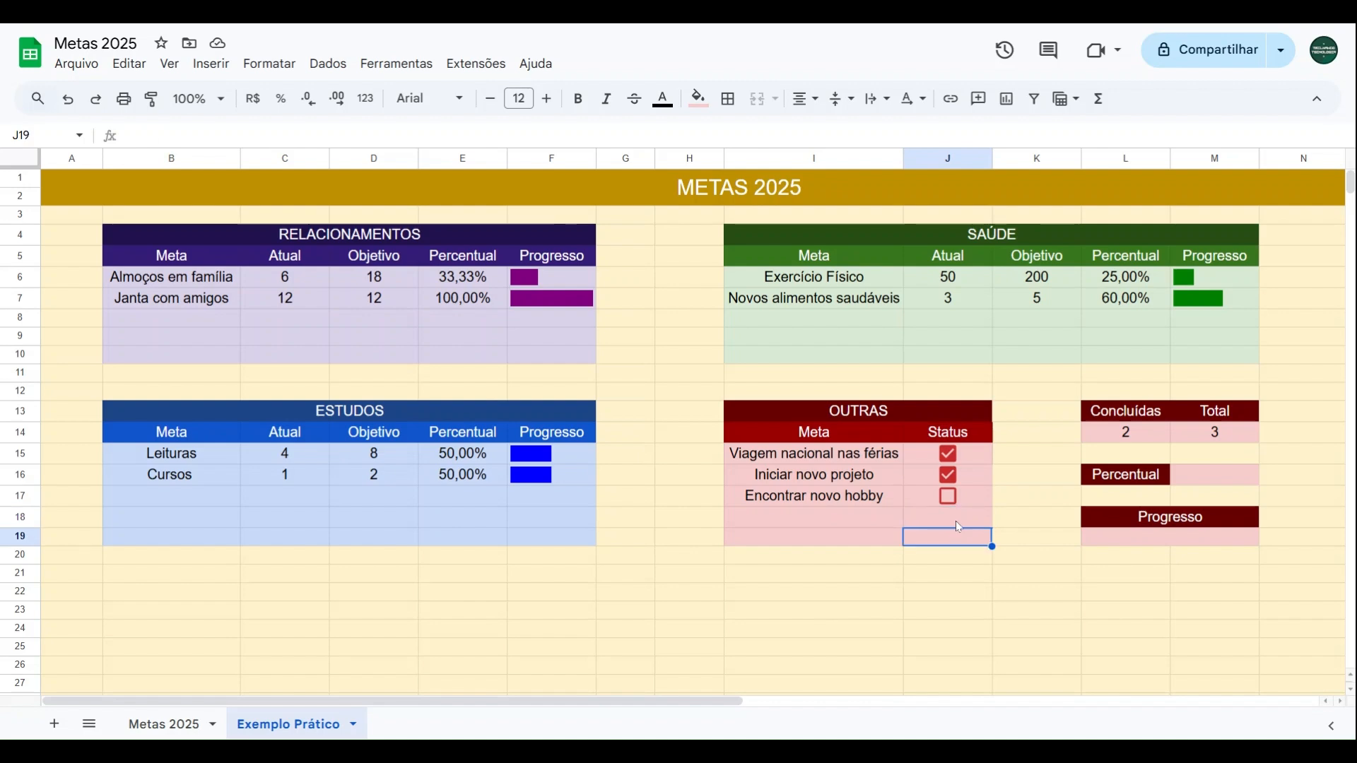
pyautogui.write('1')
pyautogui.press('Return')
pyautogui.write('2')
pyautogui.press('Return')
pyautogui.press('Up')
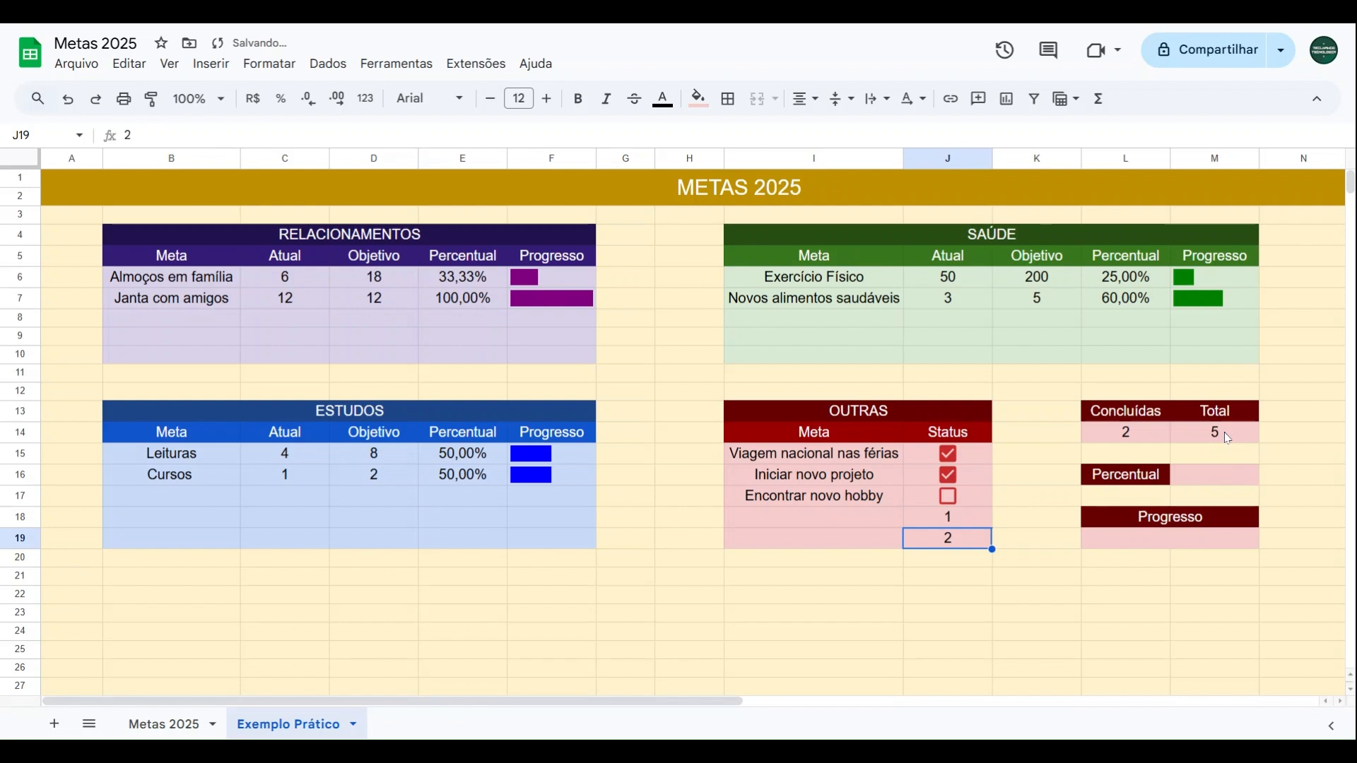
pyautogui.press('Delete')
pyautogui.press('Up')
pyautogui.press('Delete')
# Calculate the Percentual of the OUTRAS goals in M16 with the formula =L14/M14.
pyautogui.click(1196, 483)
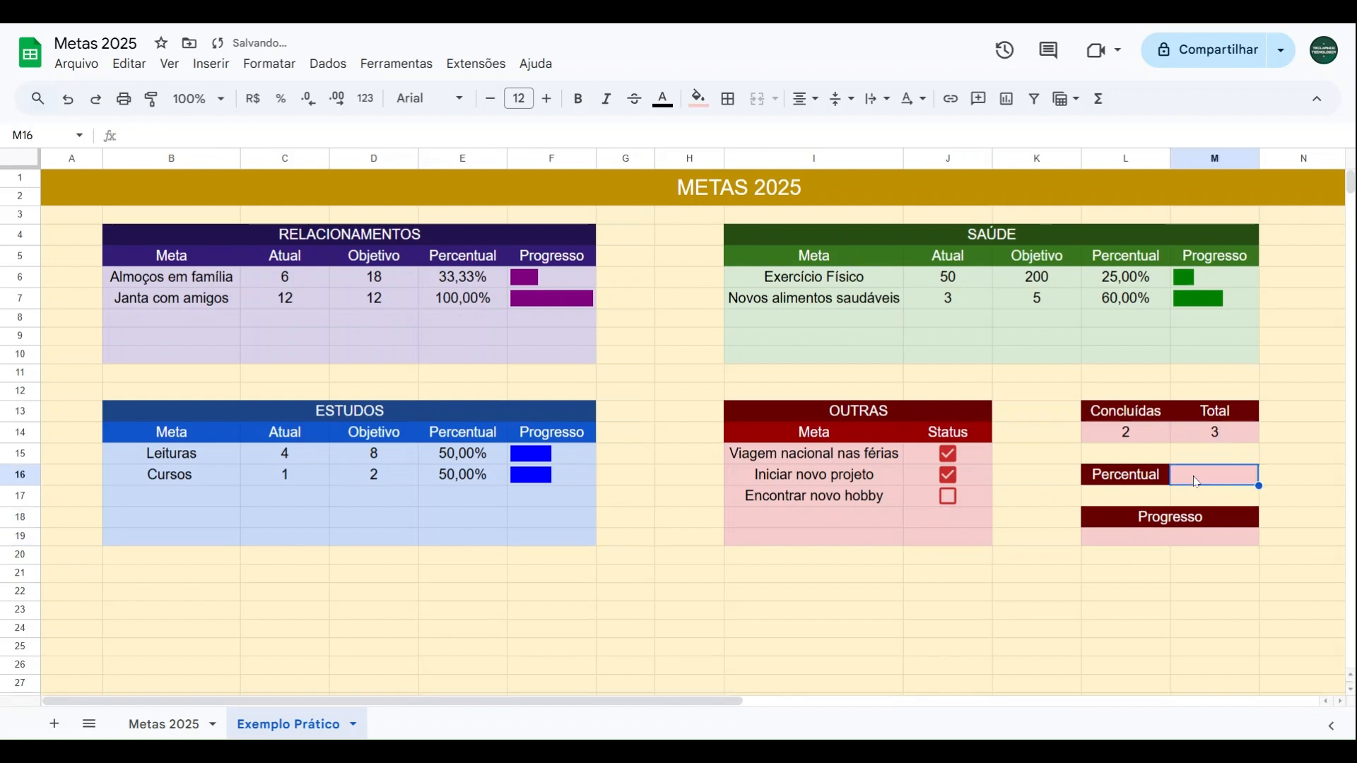
pyautogui.write('=')
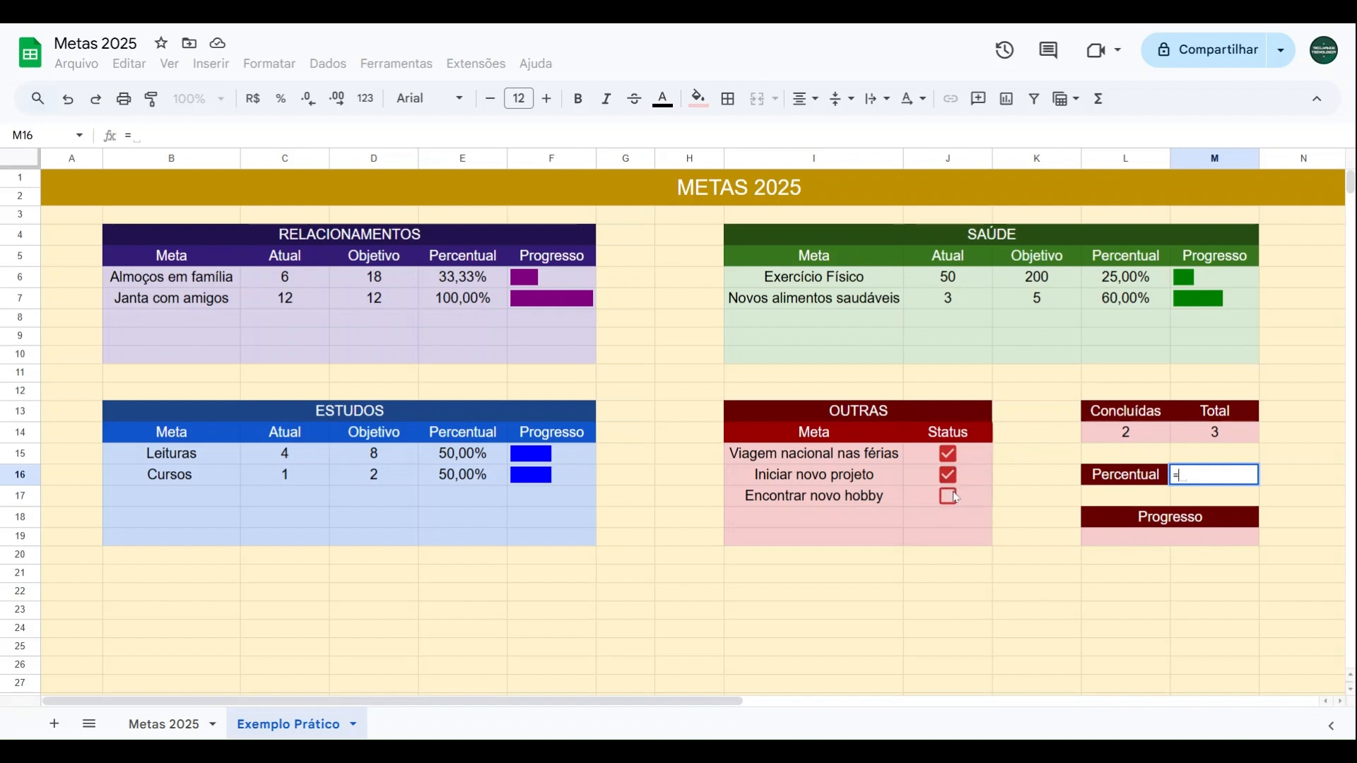
pyautogui.click(1121, 439)
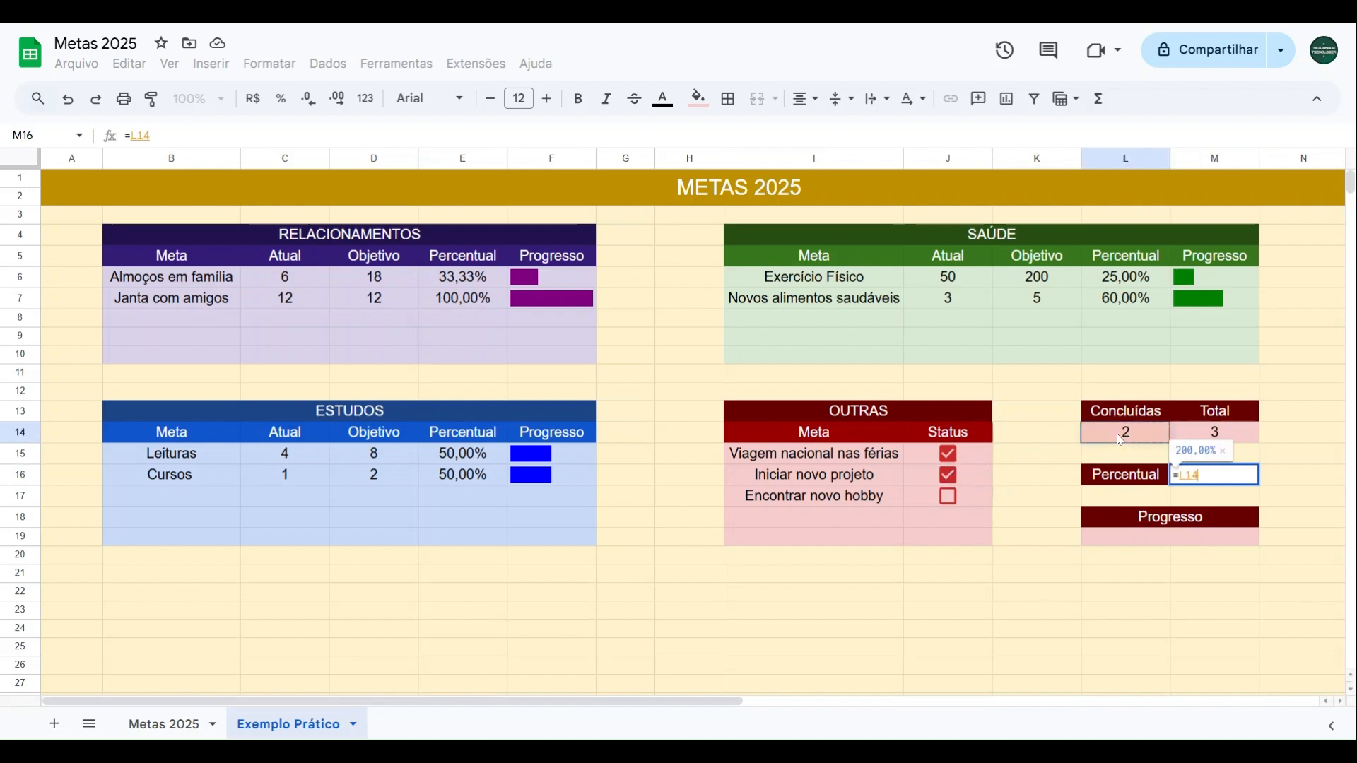
pyautogui.write('/')
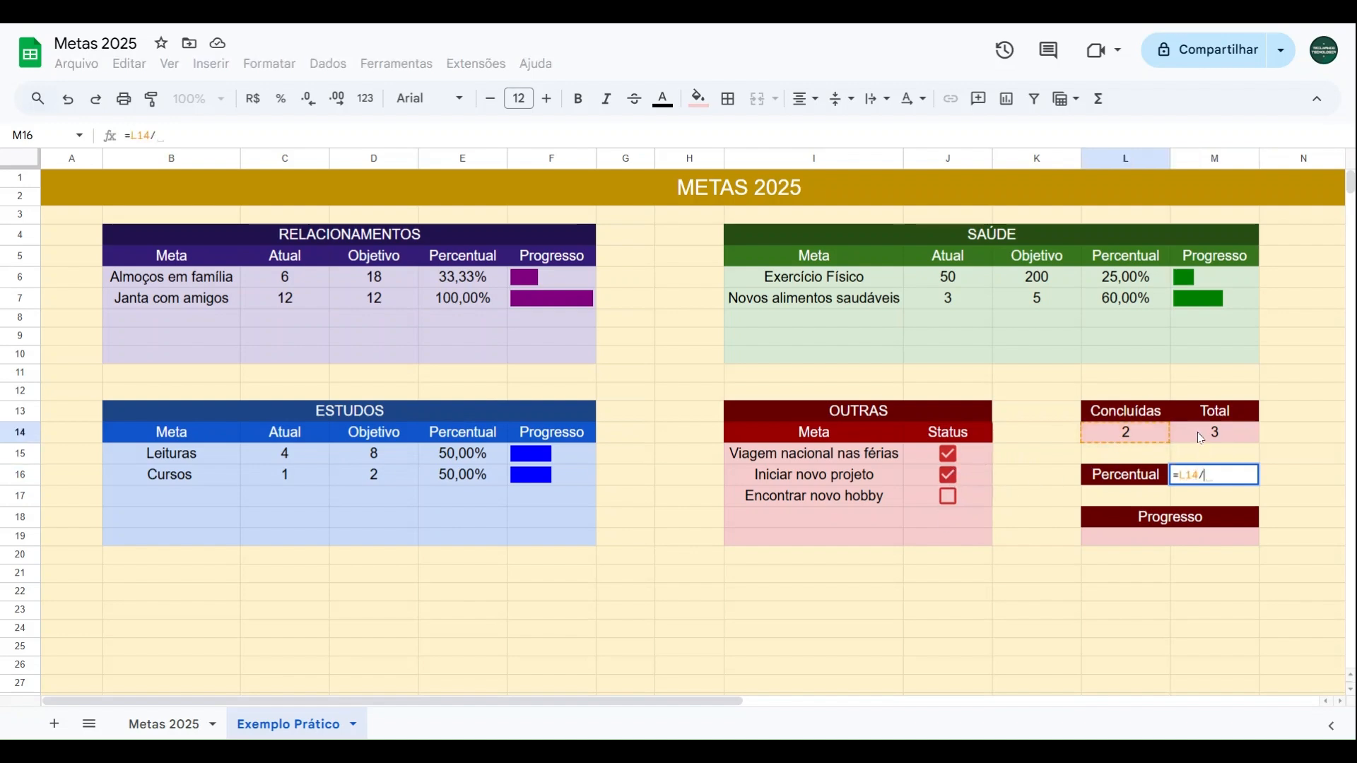
pyautogui.click(1202, 438)
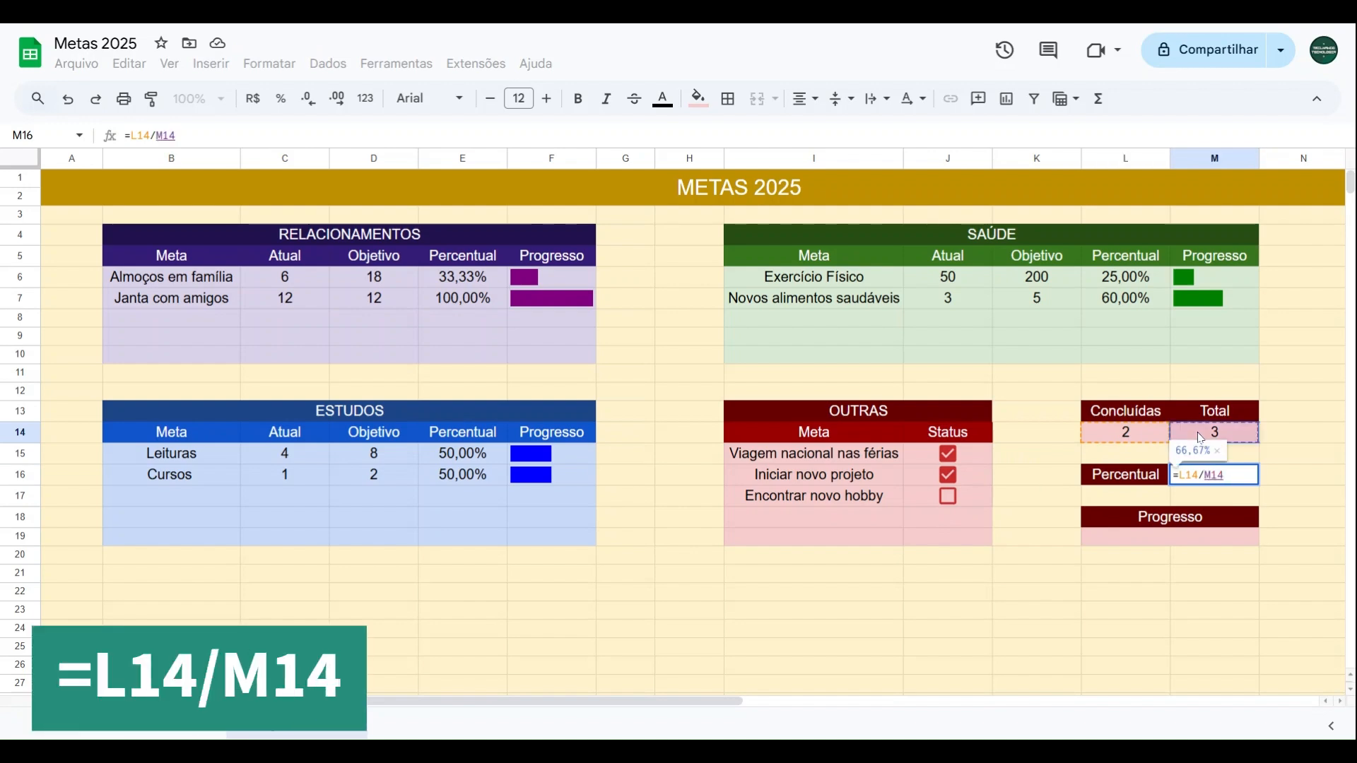
pyautogui.press('Return')
# Test the Percentual formula by toggling the OUTRAS checkboxes, leaving the first two goals ticked and the third unticked.
pyautogui.click(949, 456)
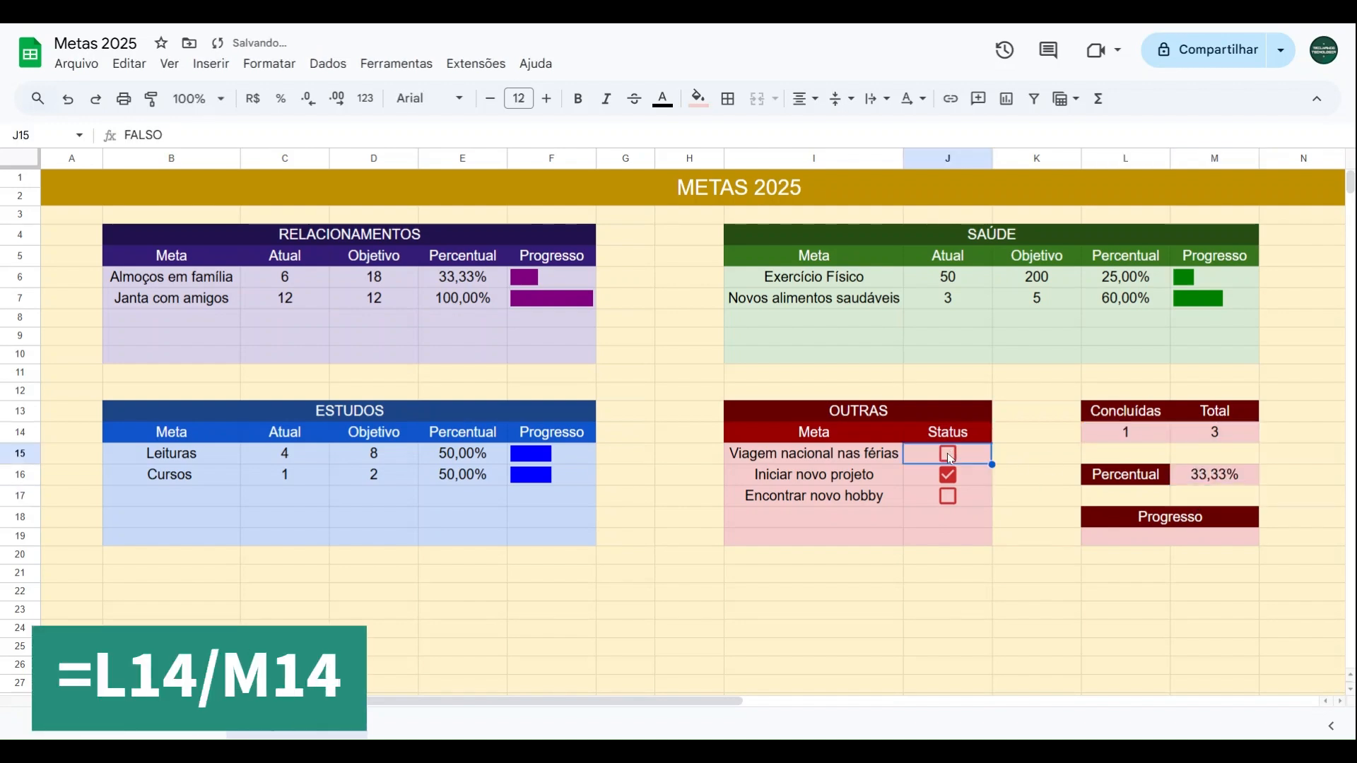
pyautogui.click(949, 475)
pyautogui.click(950, 495)
pyautogui.click(954, 494)
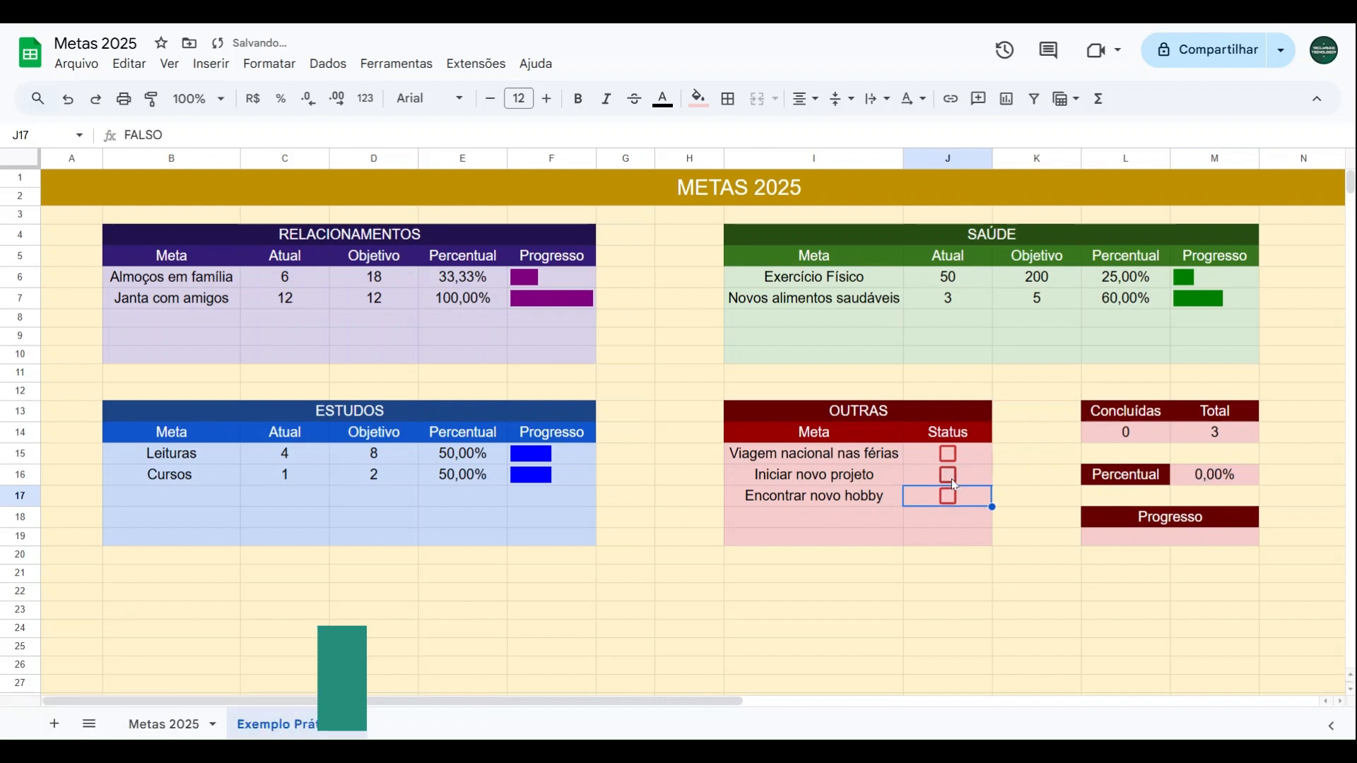
pyautogui.click(951, 475)
pyautogui.click(950, 455)
# Begin a SPARKLINE formula in the OUTRAS Progresso cell L19:M19, using M16 as data and the option "charttype"\"bar".
pyautogui.click(1150, 538)
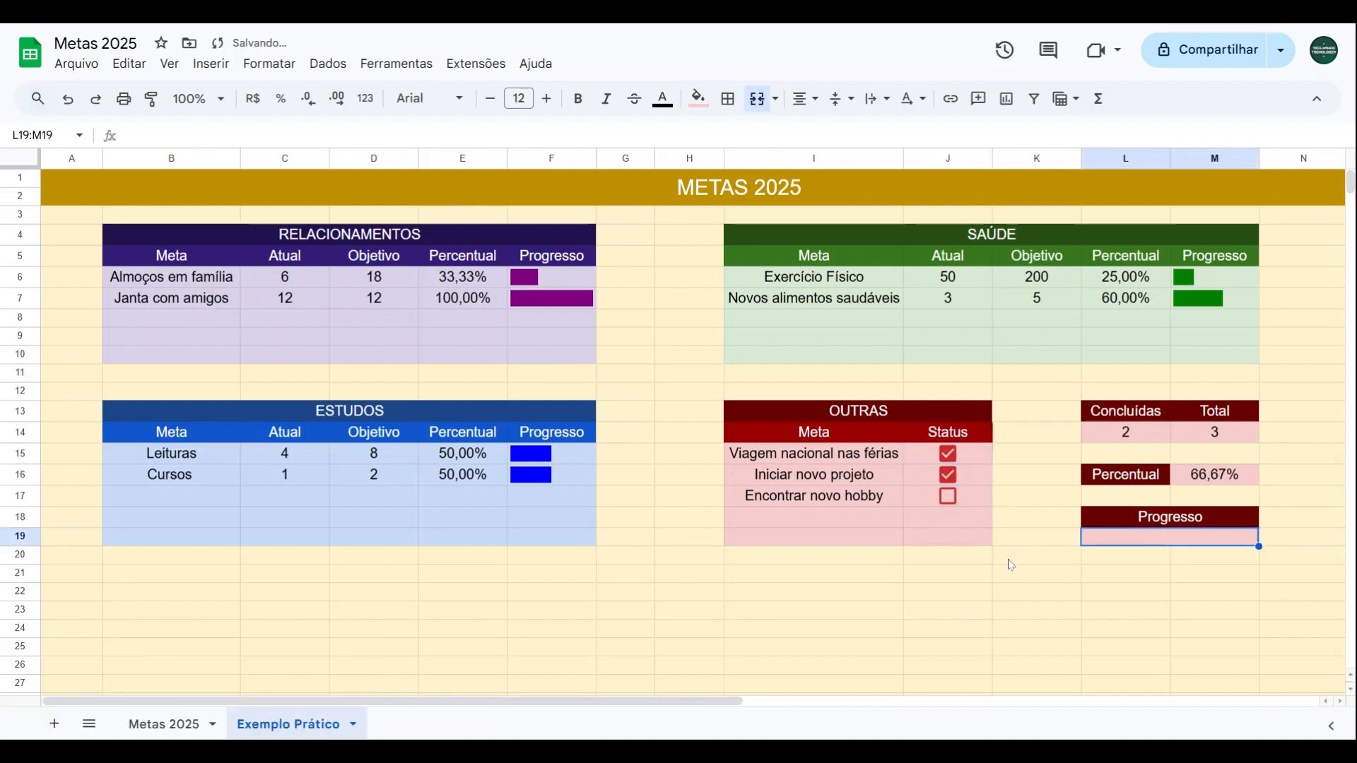
pyautogui.write('=sparkline')
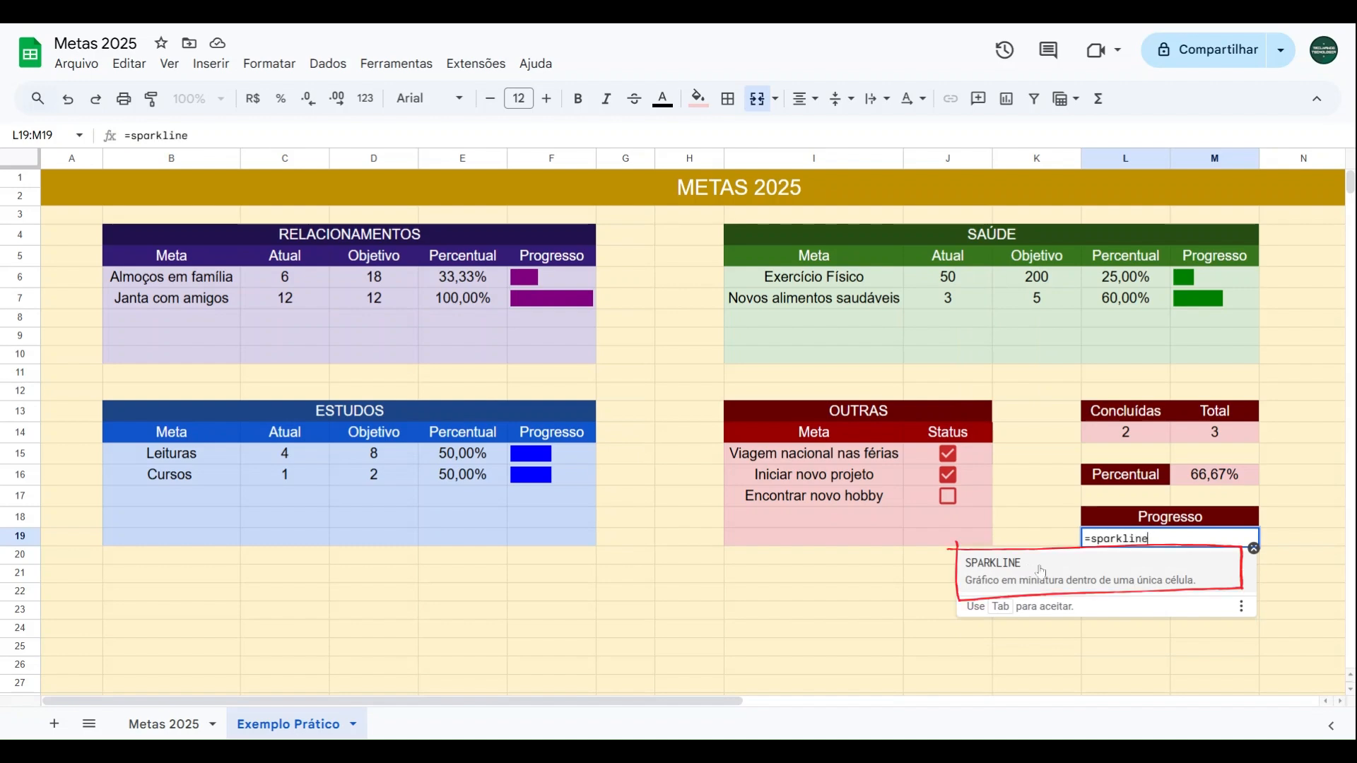
pyautogui.press('Tab')
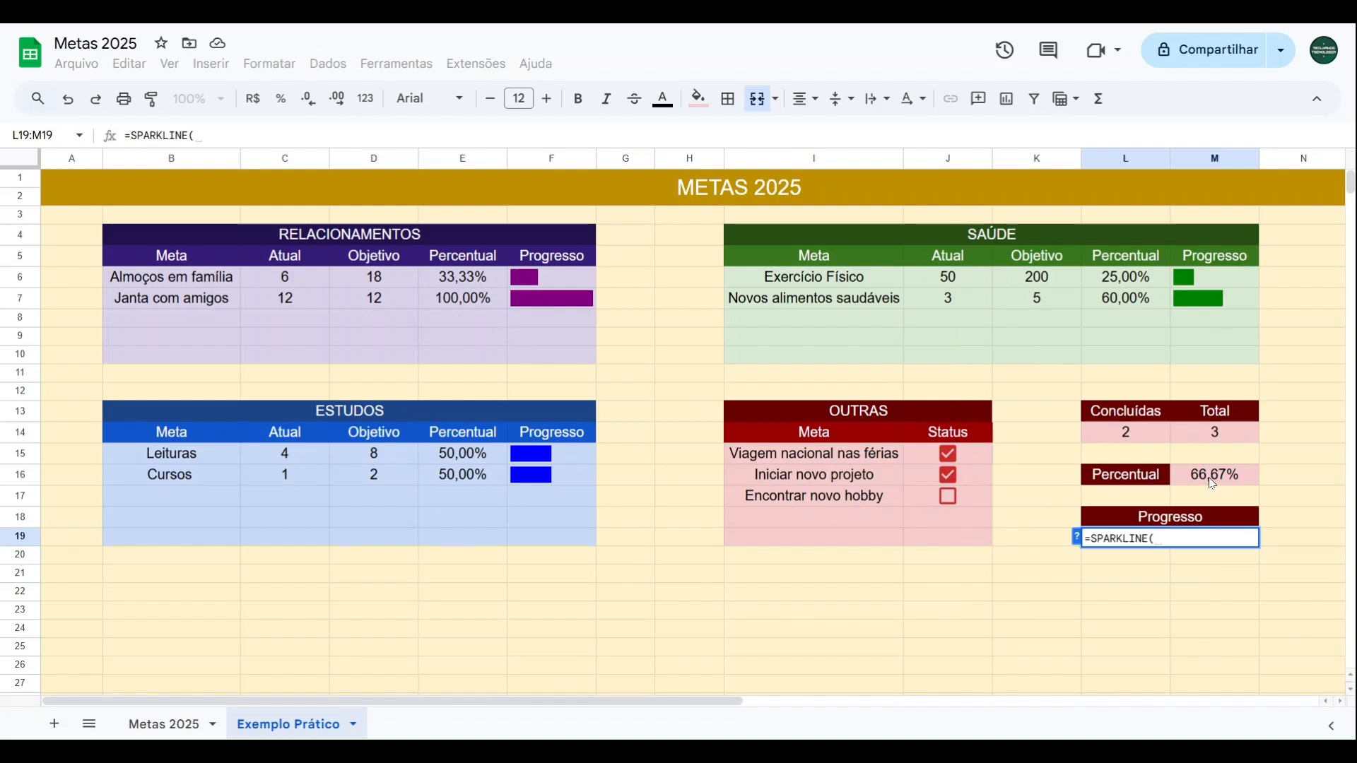
pyautogui.click(1077, 541)
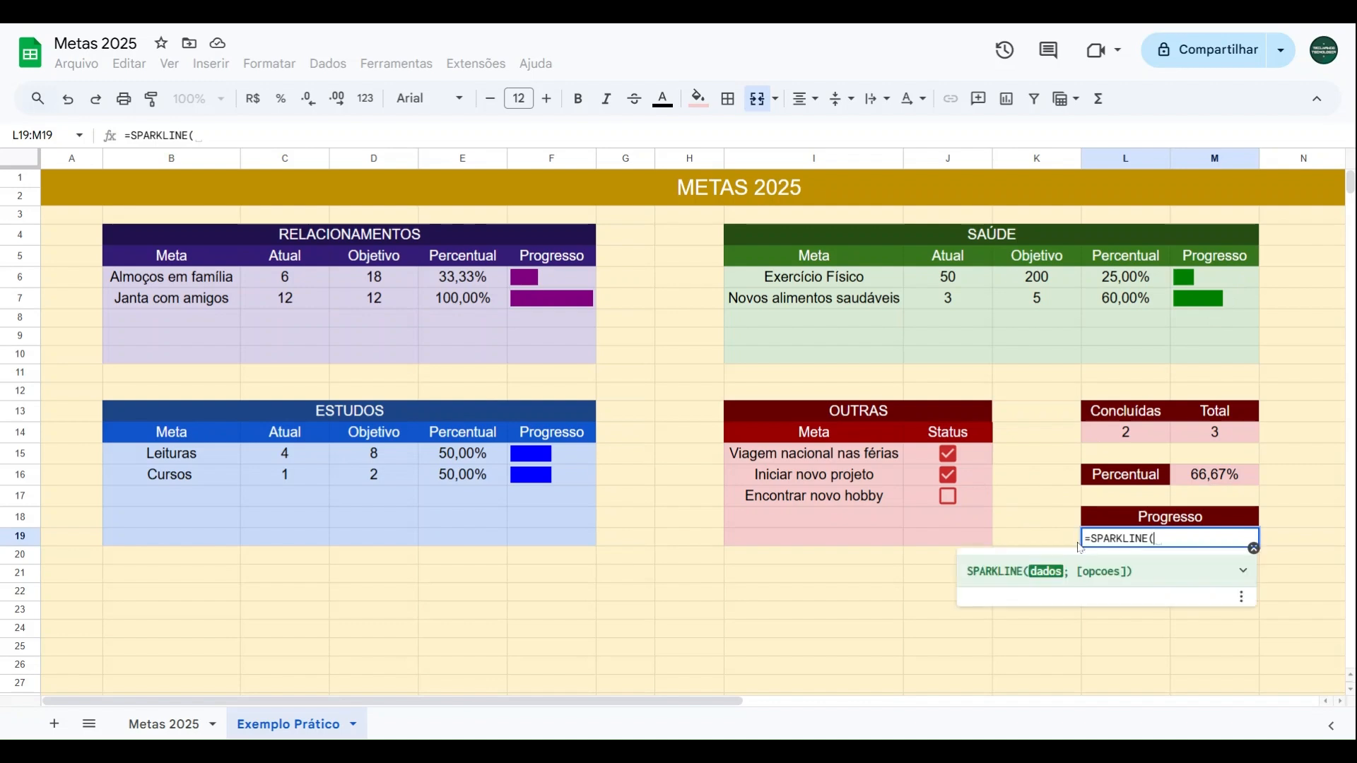
pyautogui.click(1220, 485)
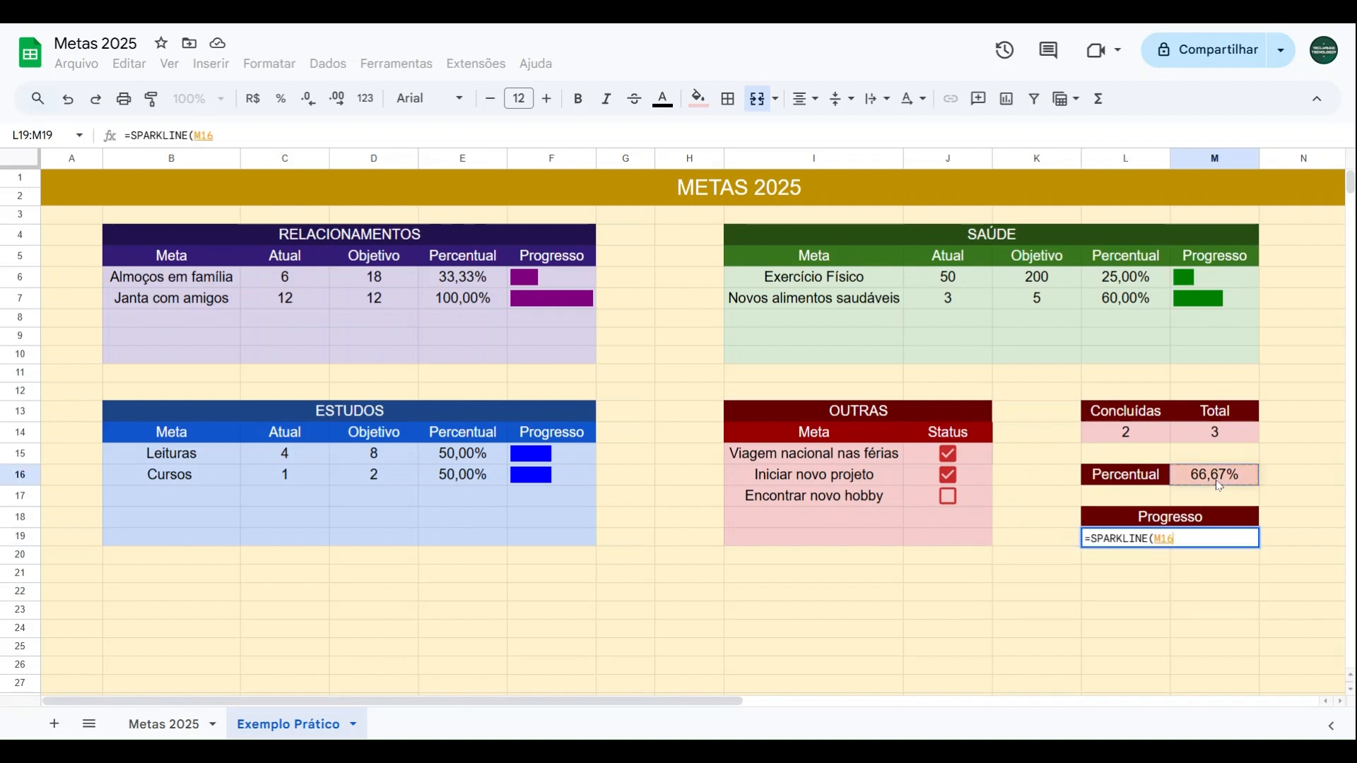
pyautogui.write(';')
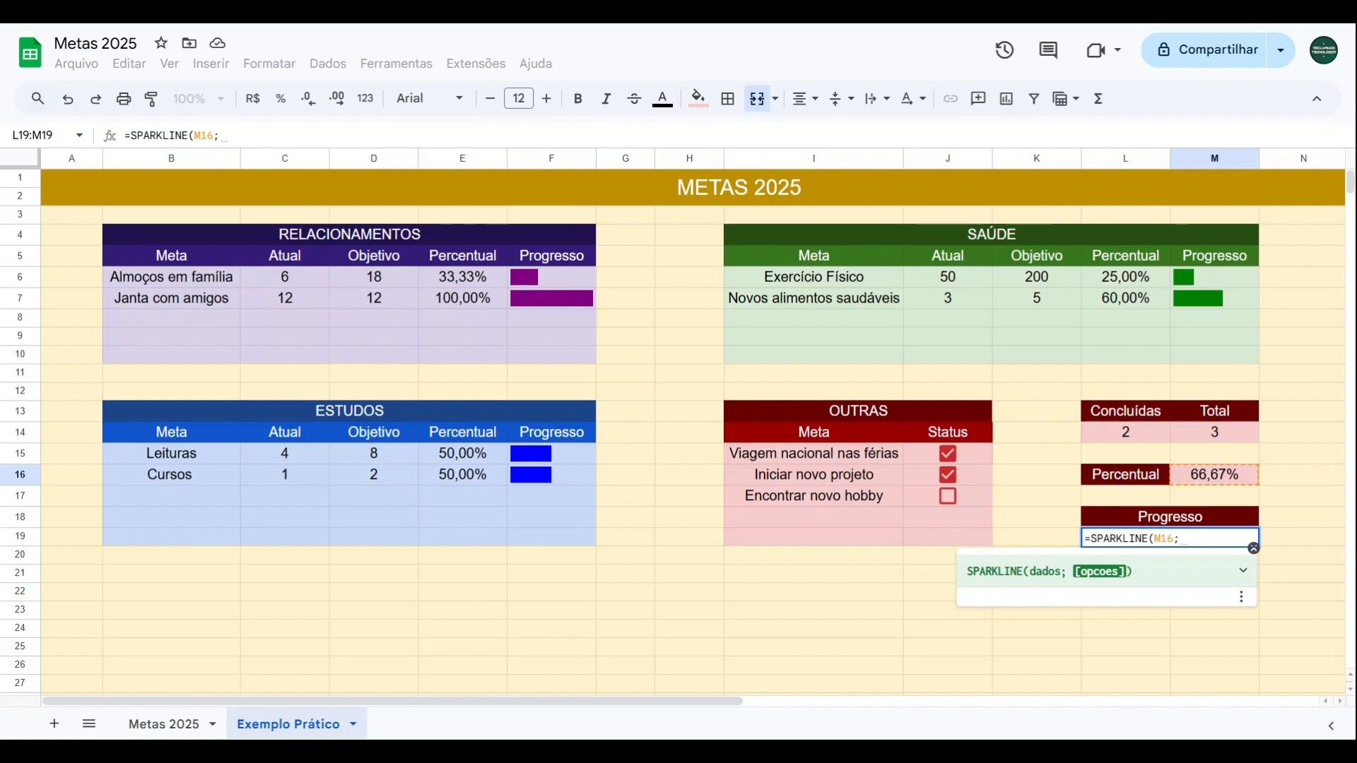
pyautogui.write('{"')
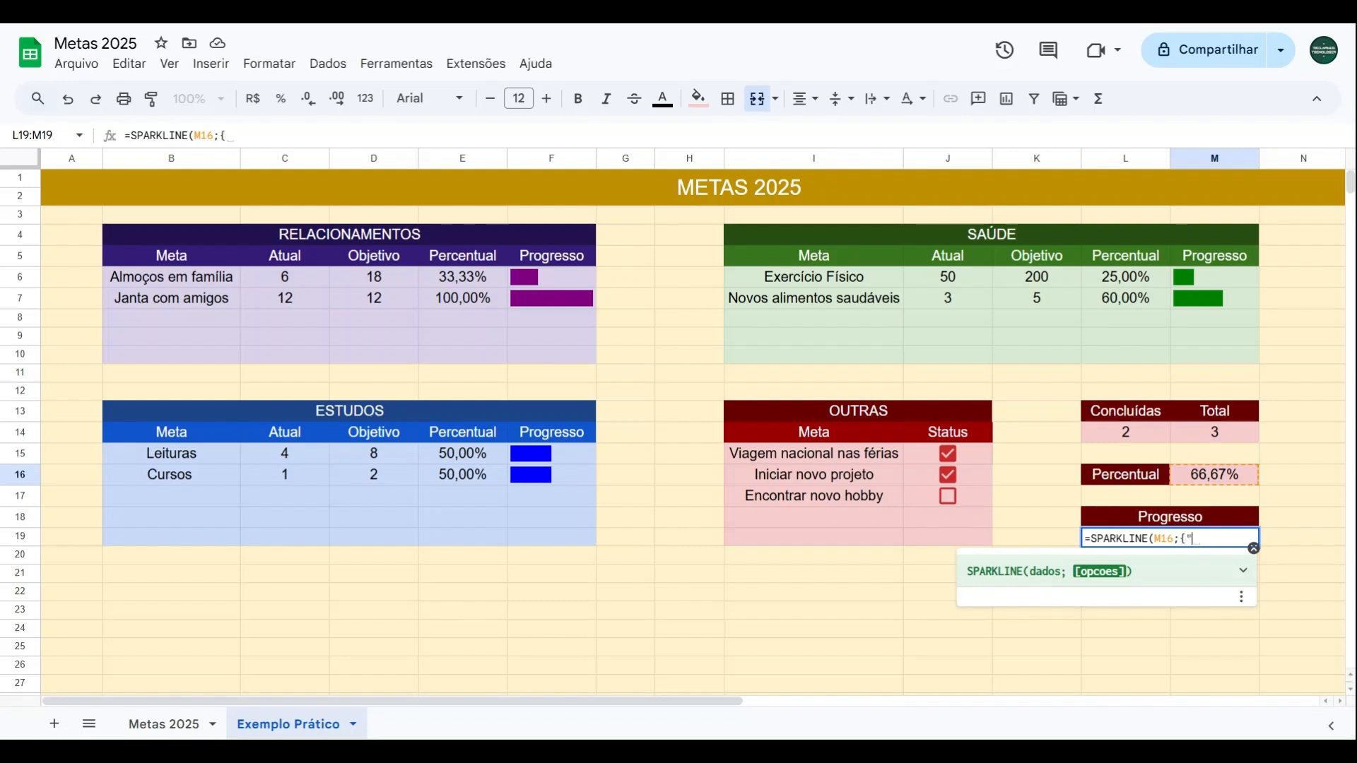
pyautogui.press('Left')
pyautogui.write('charttype')
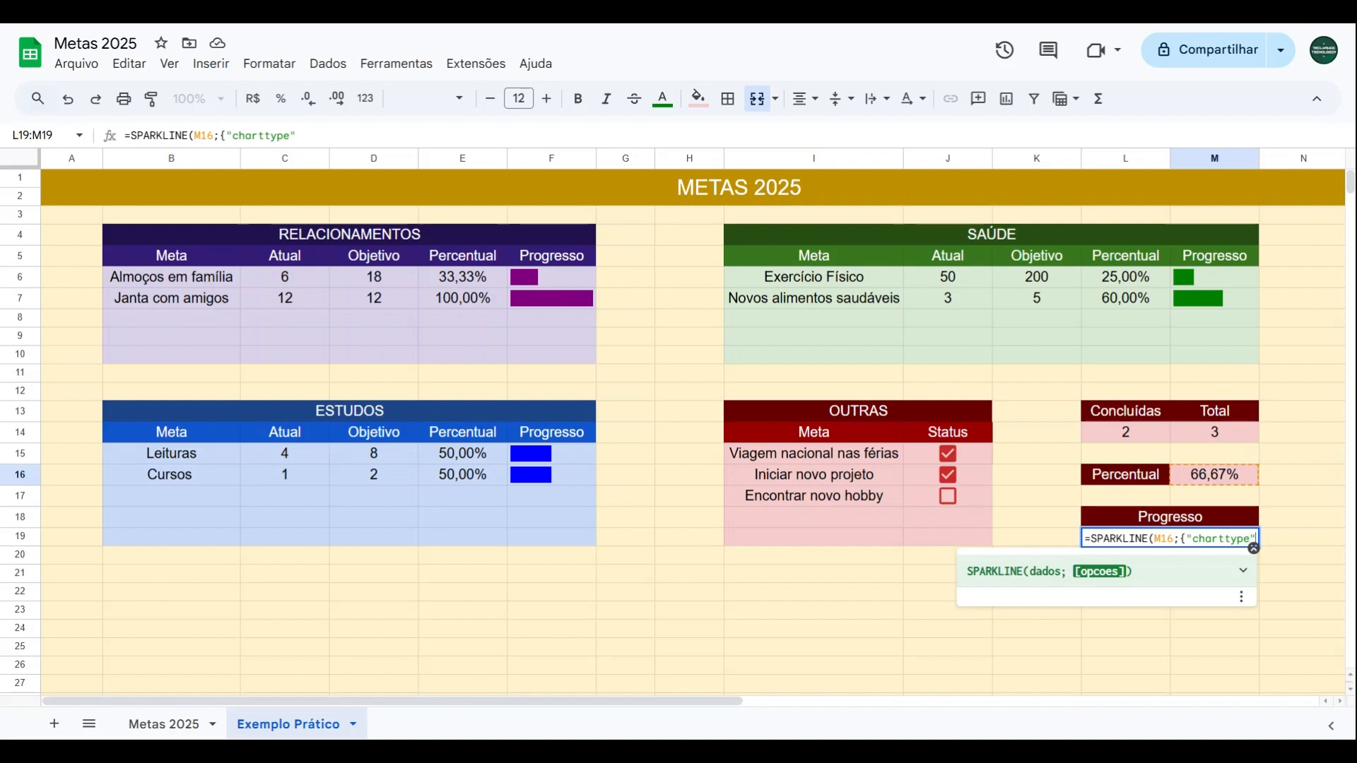
pyautogui.write('"\\"')
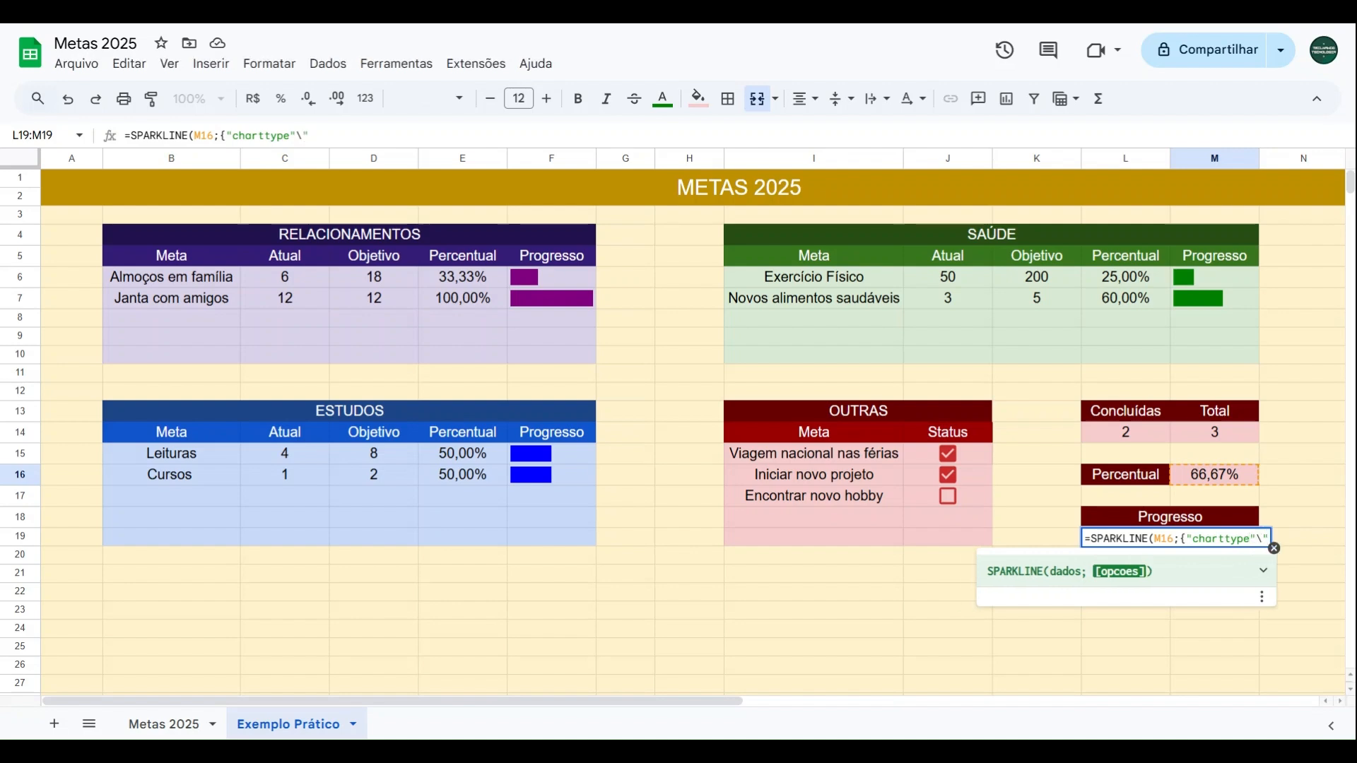
pyautogui.write('"bar')
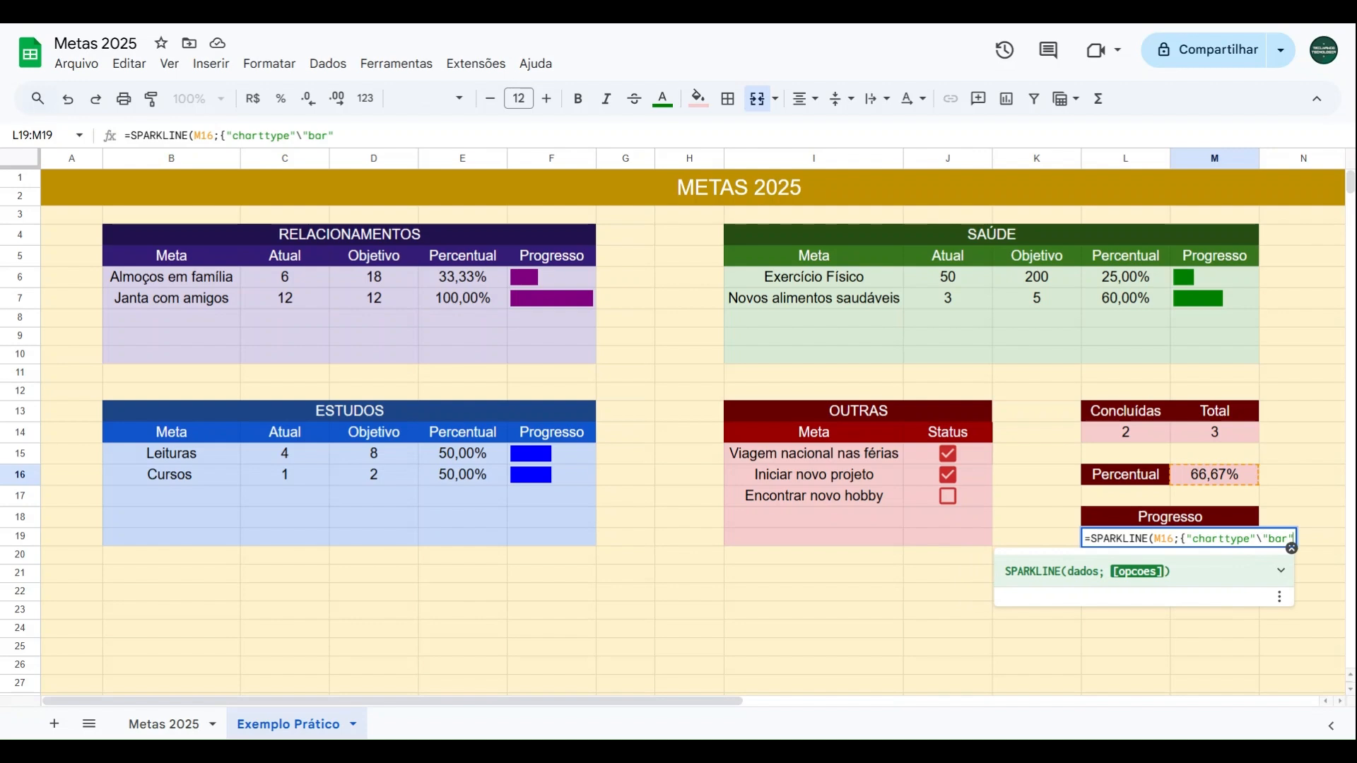
# Complete the OUTRAS SPARKLINE formula with the options "color1"\"red" and "max"\1, close it and enter it.
pyautogui.write(';')
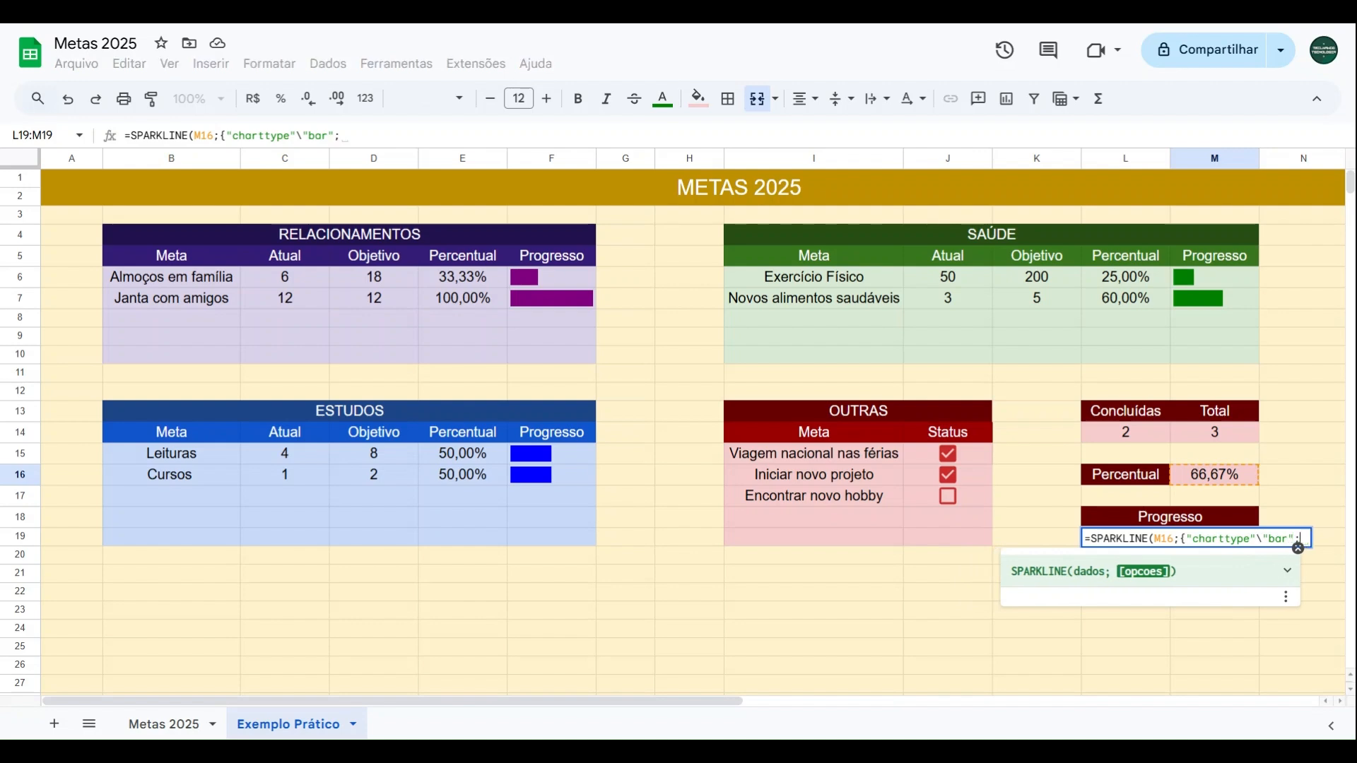
pyautogui.write('""')
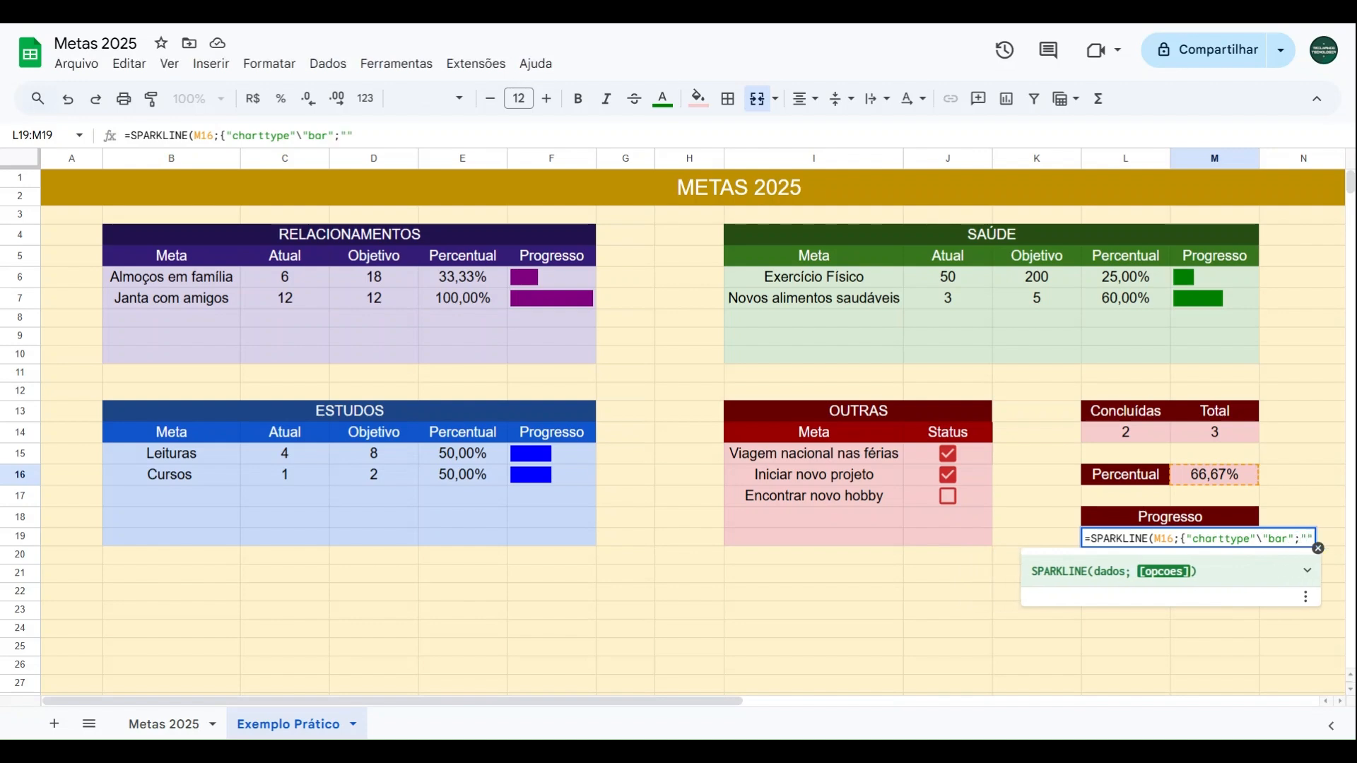
pyautogui.write('color1')
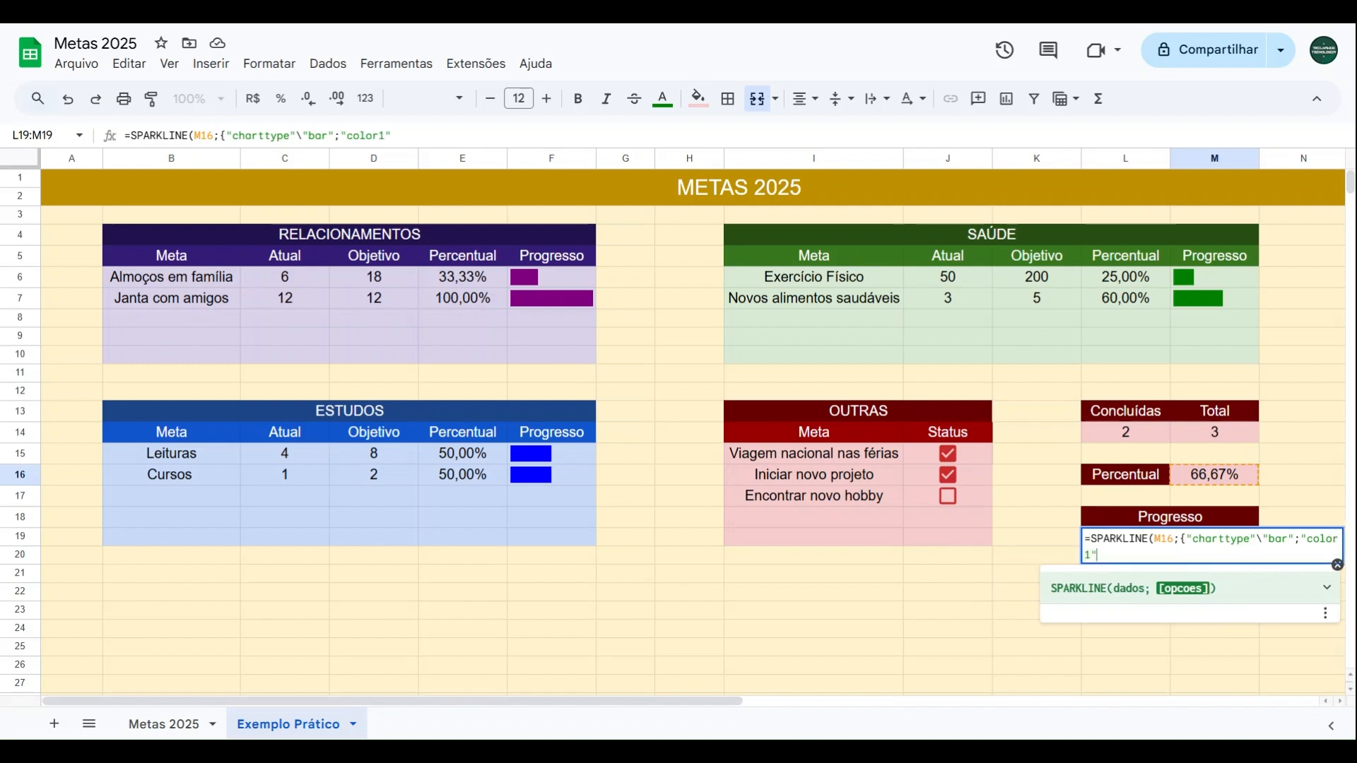
pyautogui.write('"\\')
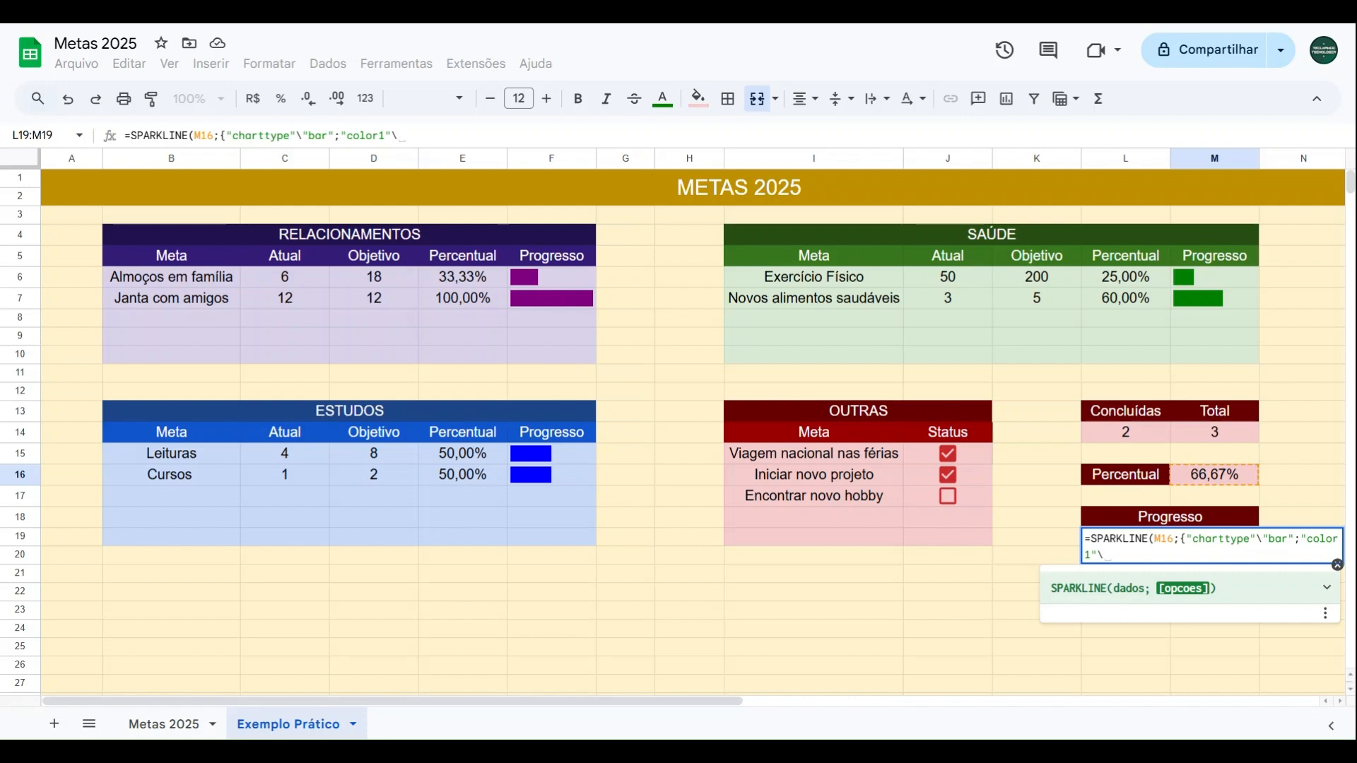
pyautogui.write('""')
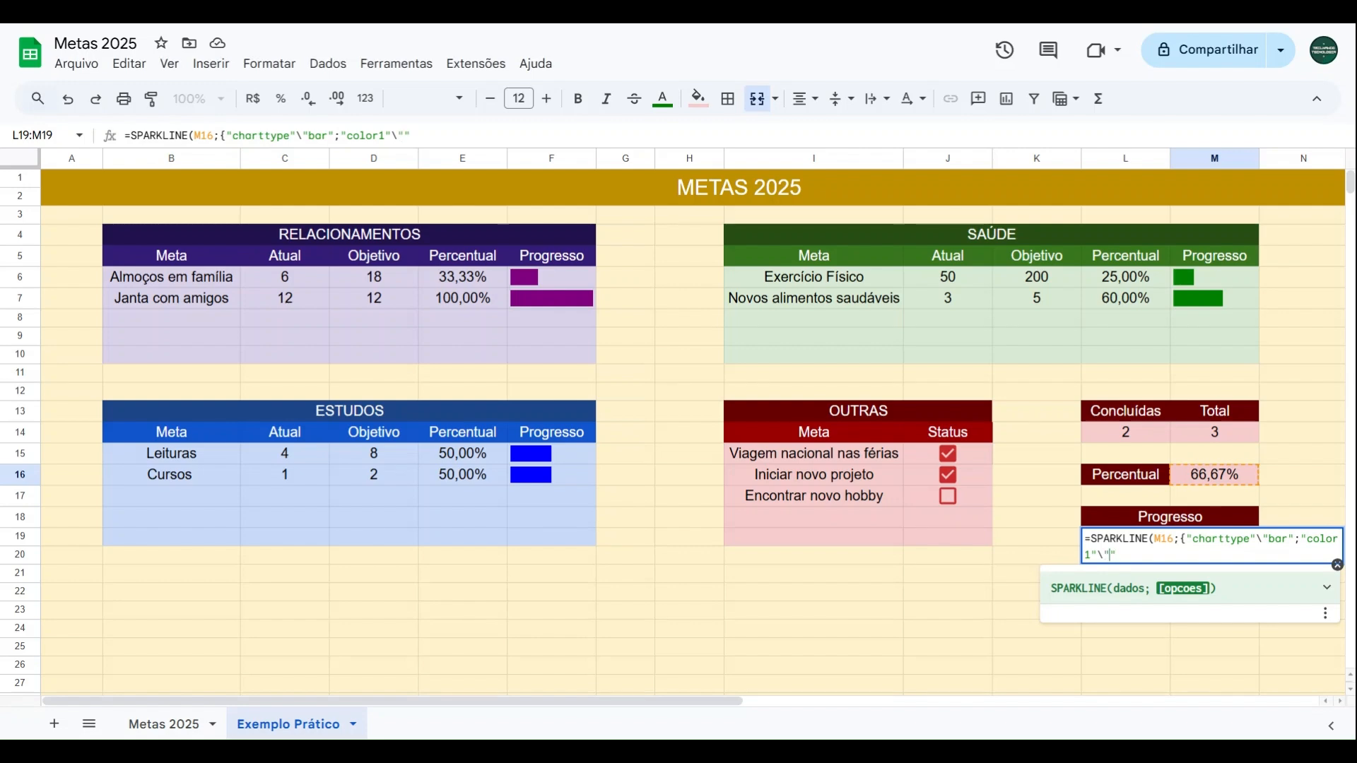
pyautogui.write('red')
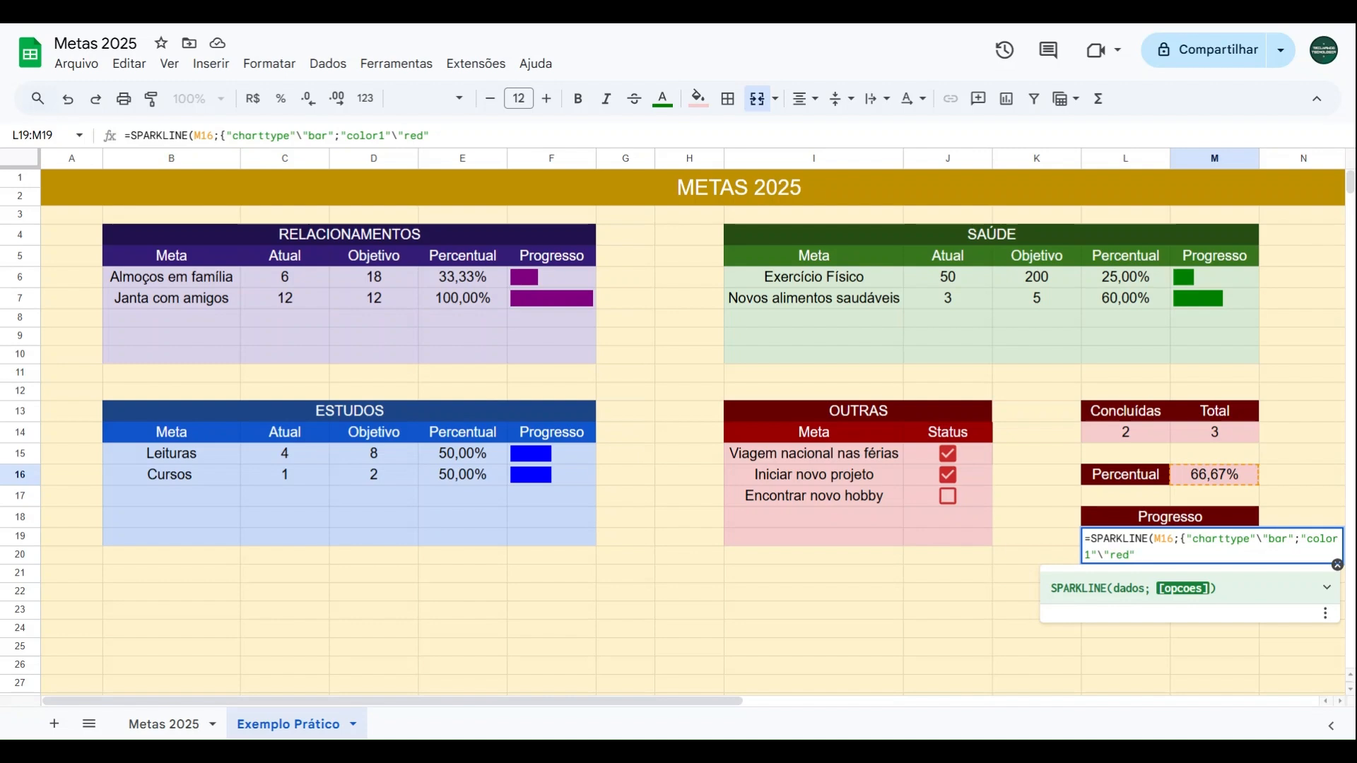
pyautogui.write(';')
pyautogui.write('"')
pyautogui.write('max')
pyautogui.write('\\')
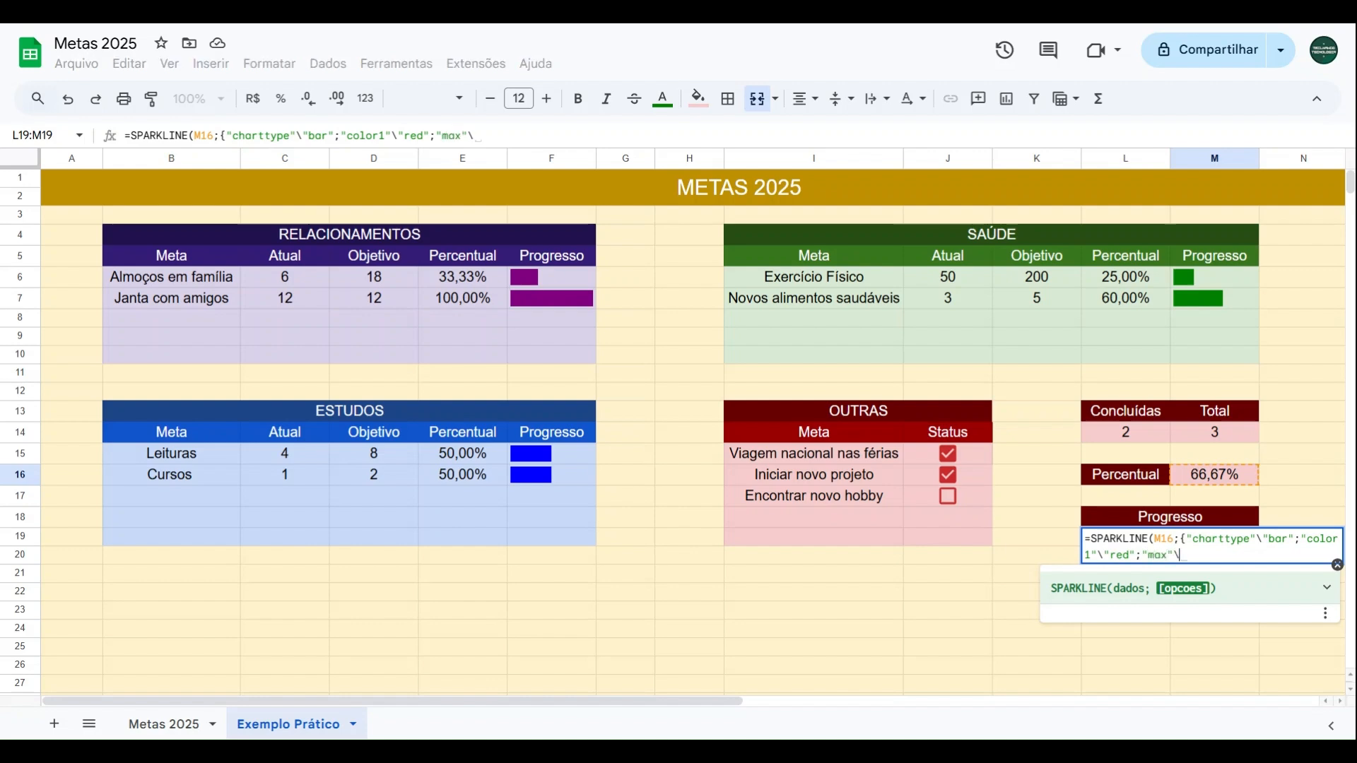
pyautogui.write('1')
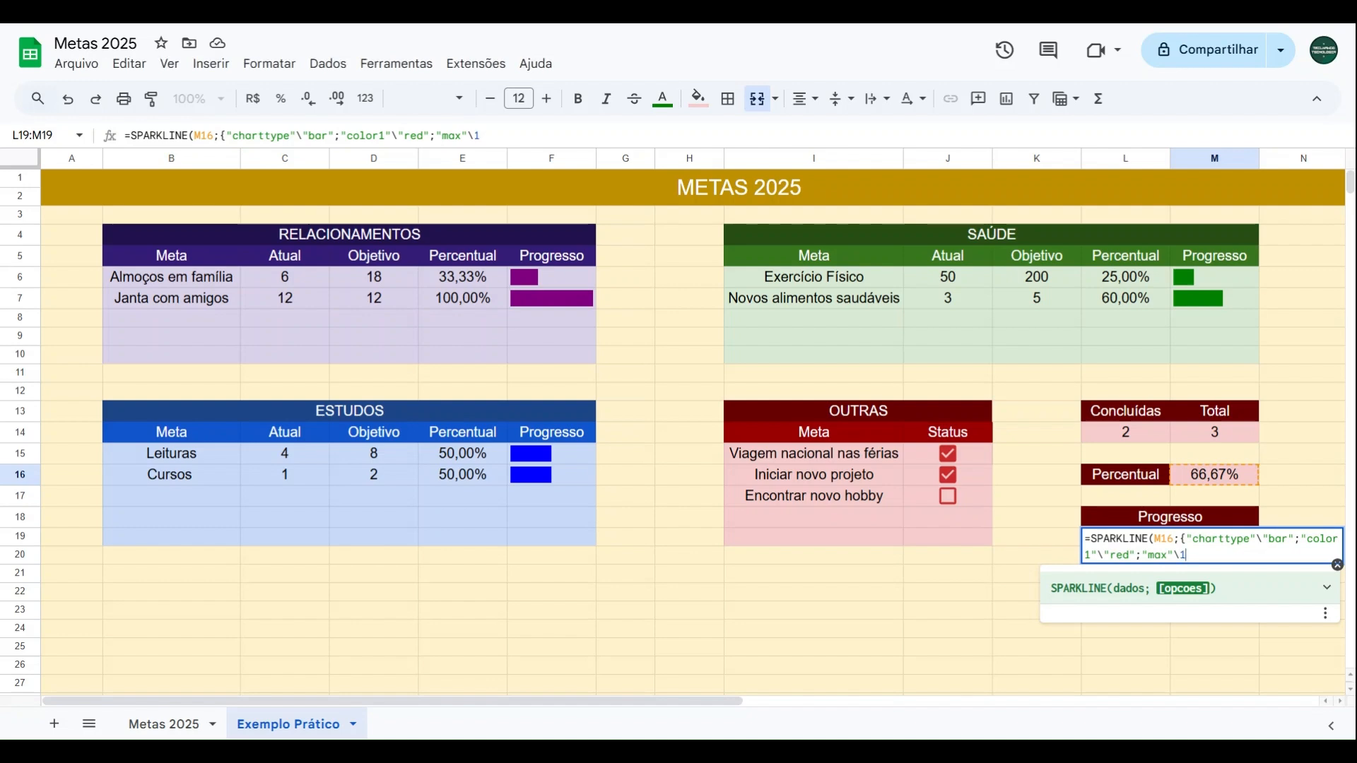
pyautogui.write('})')
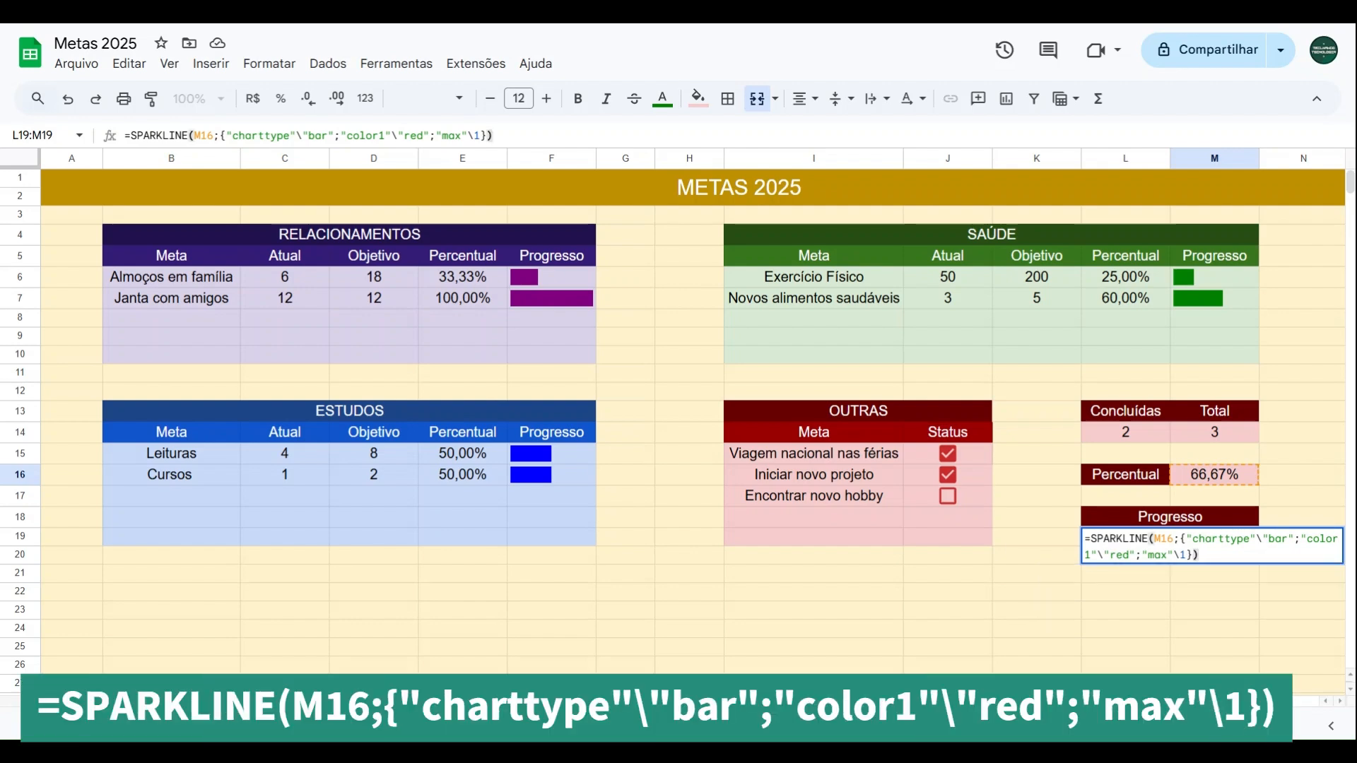
pyautogui.press('Return')
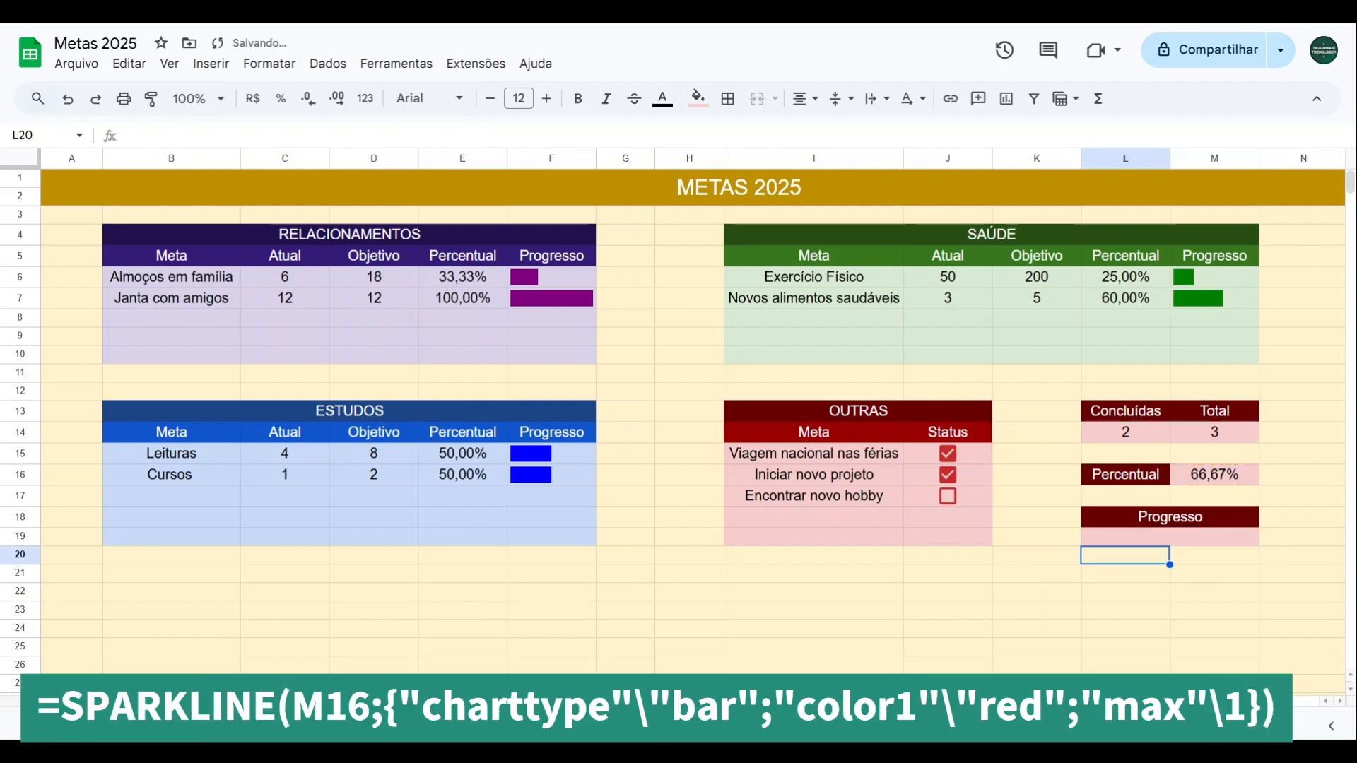
# Test the OUTRAS progress bar by toggling the goal checkboxes, leaving the first two goals ticked and the third unticked.
pyautogui.click(948, 475)
pyautogui.click(947, 454)
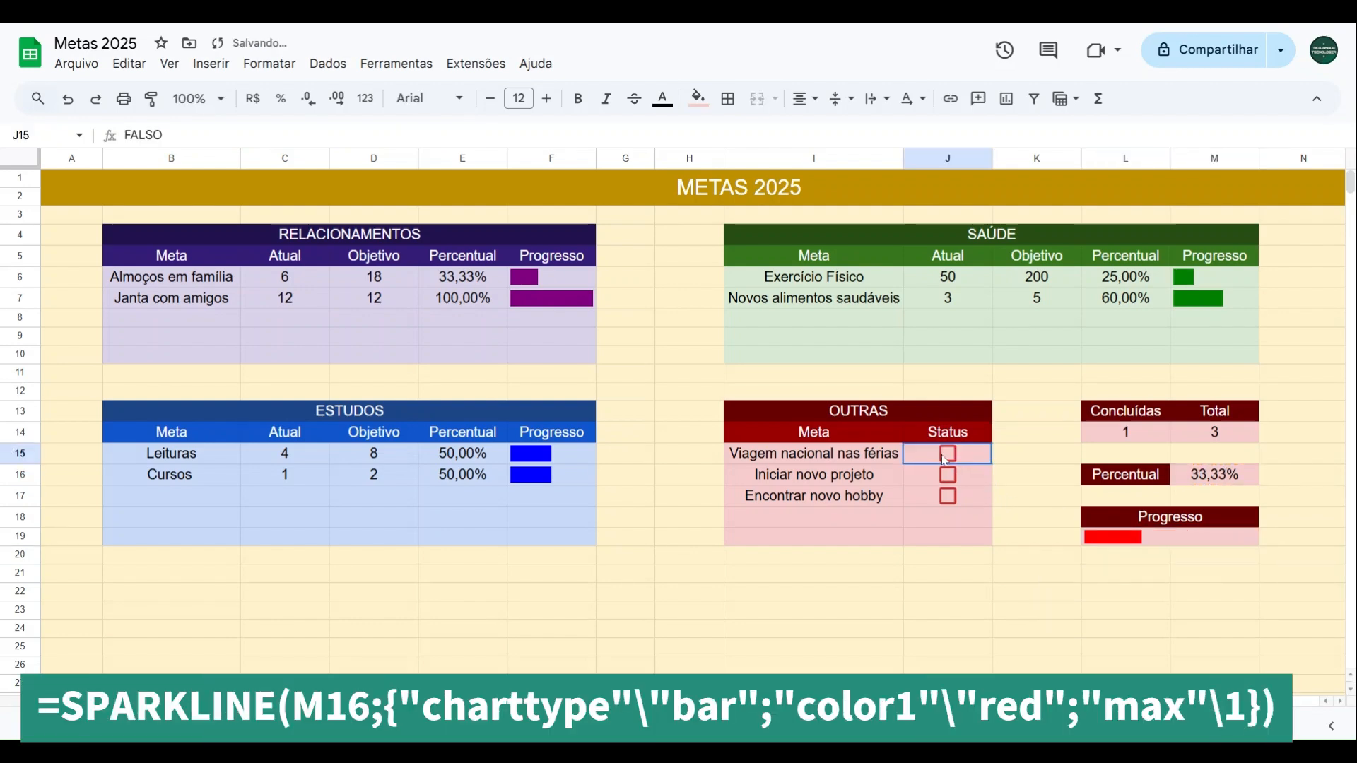
pyautogui.click(947, 454)
pyautogui.click(949, 475)
pyautogui.click(949, 496)
pyautogui.click(949, 497)
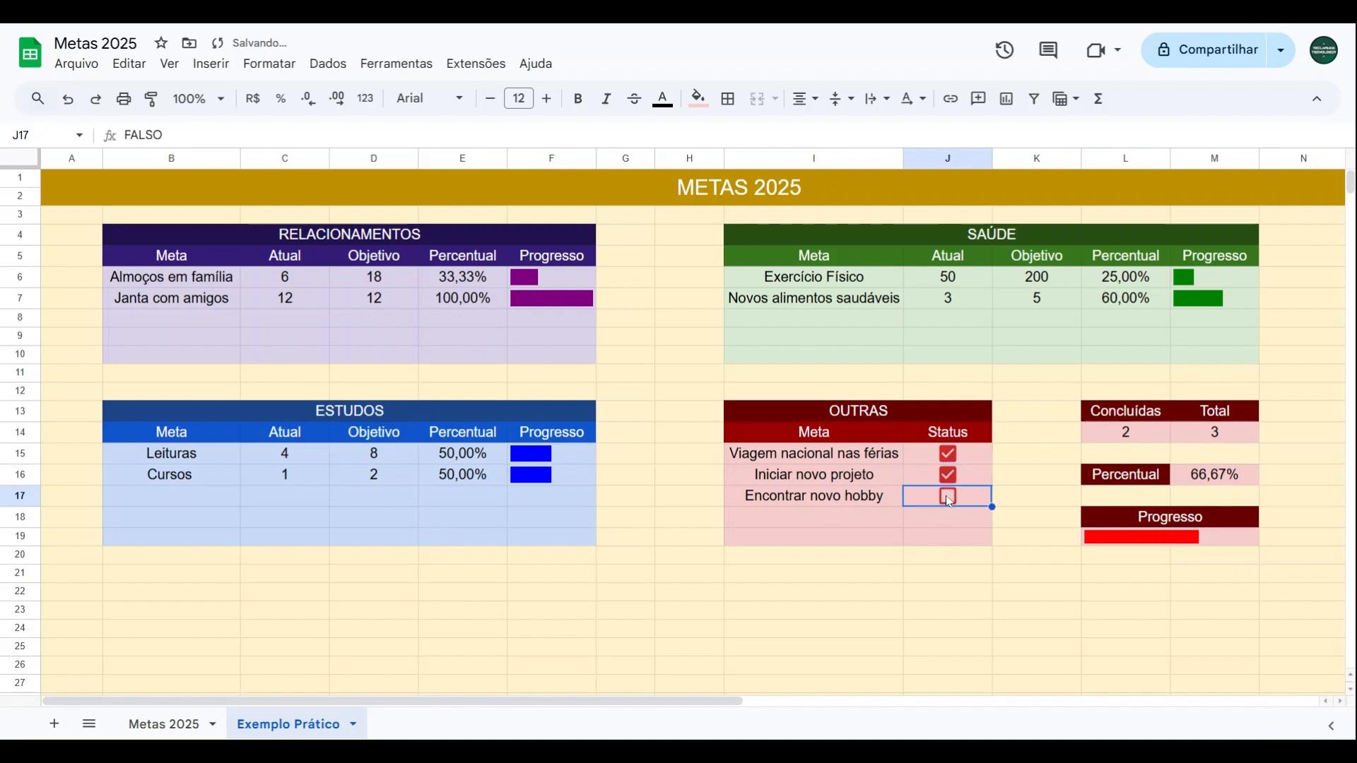
pyautogui.click(948, 475)
pyautogui.click(947, 456)
pyautogui.click(947, 458)
pyautogui.click(950, 478)
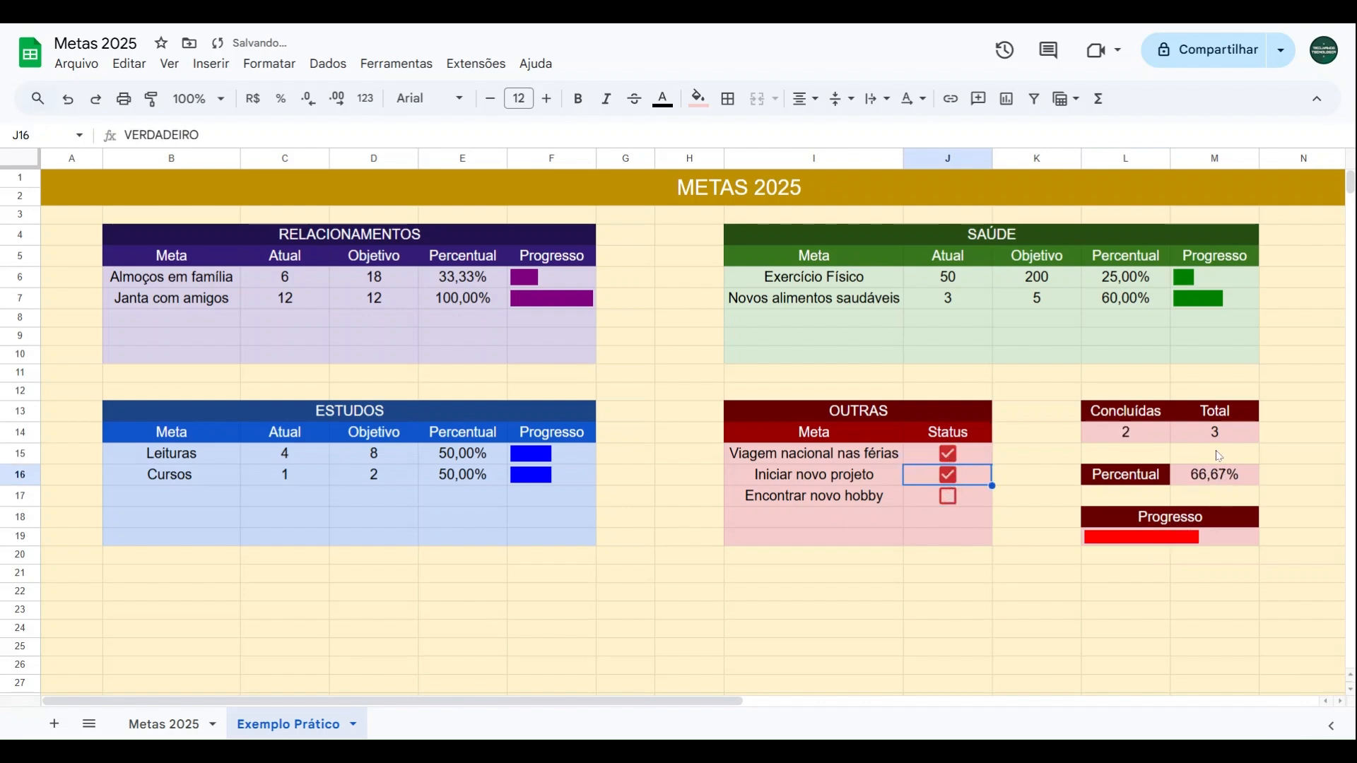
pyautogui.click(952, 458)
pyautogui.click(950, 475)
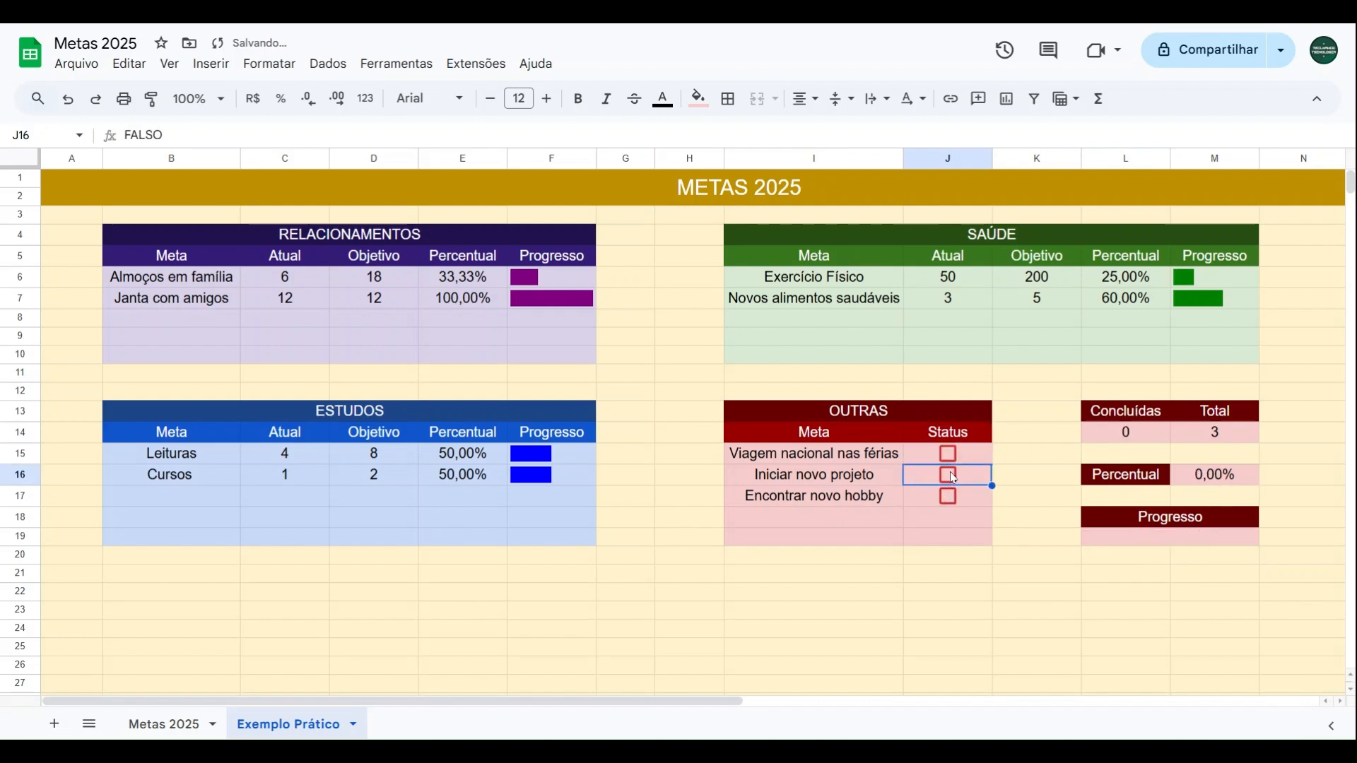
pyautogui.click(978, 459)
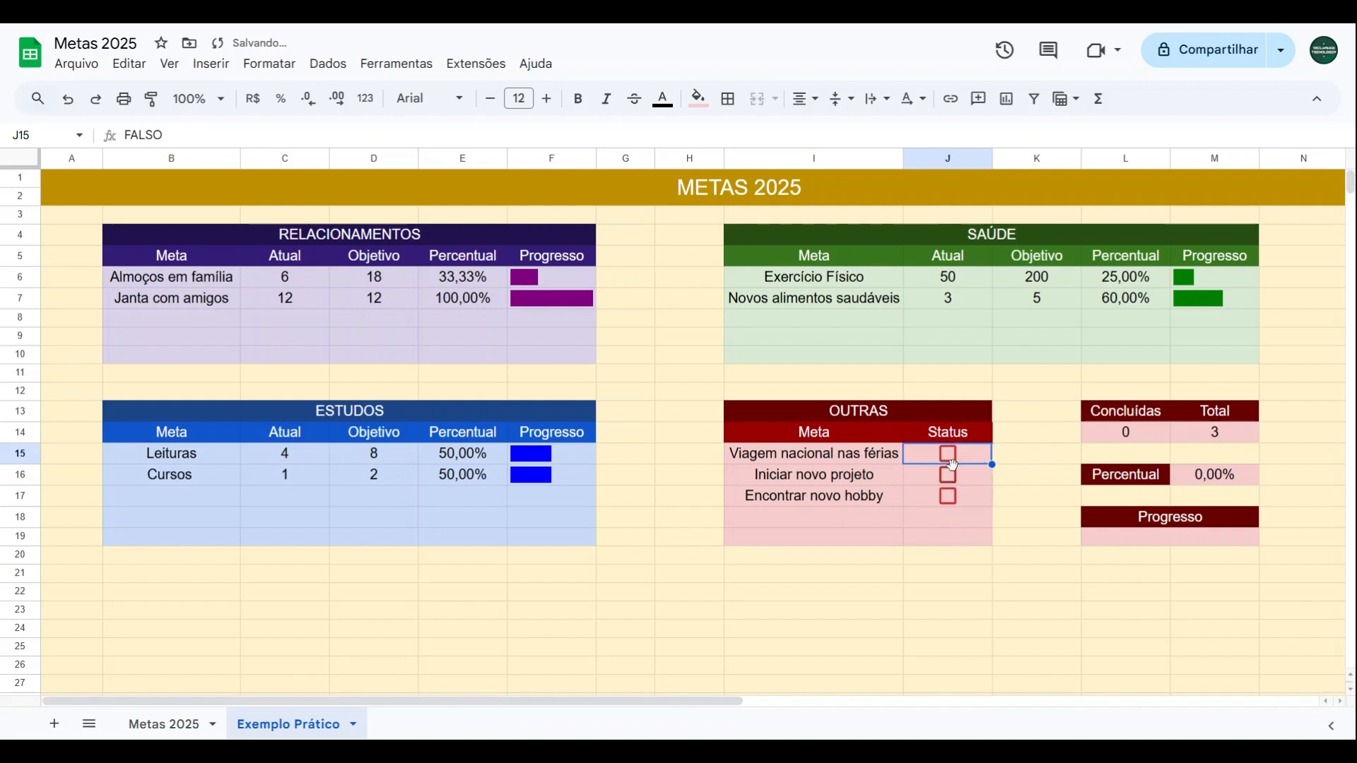
pyautogui.click(952, 461)
pyautogui.click(950, 477)
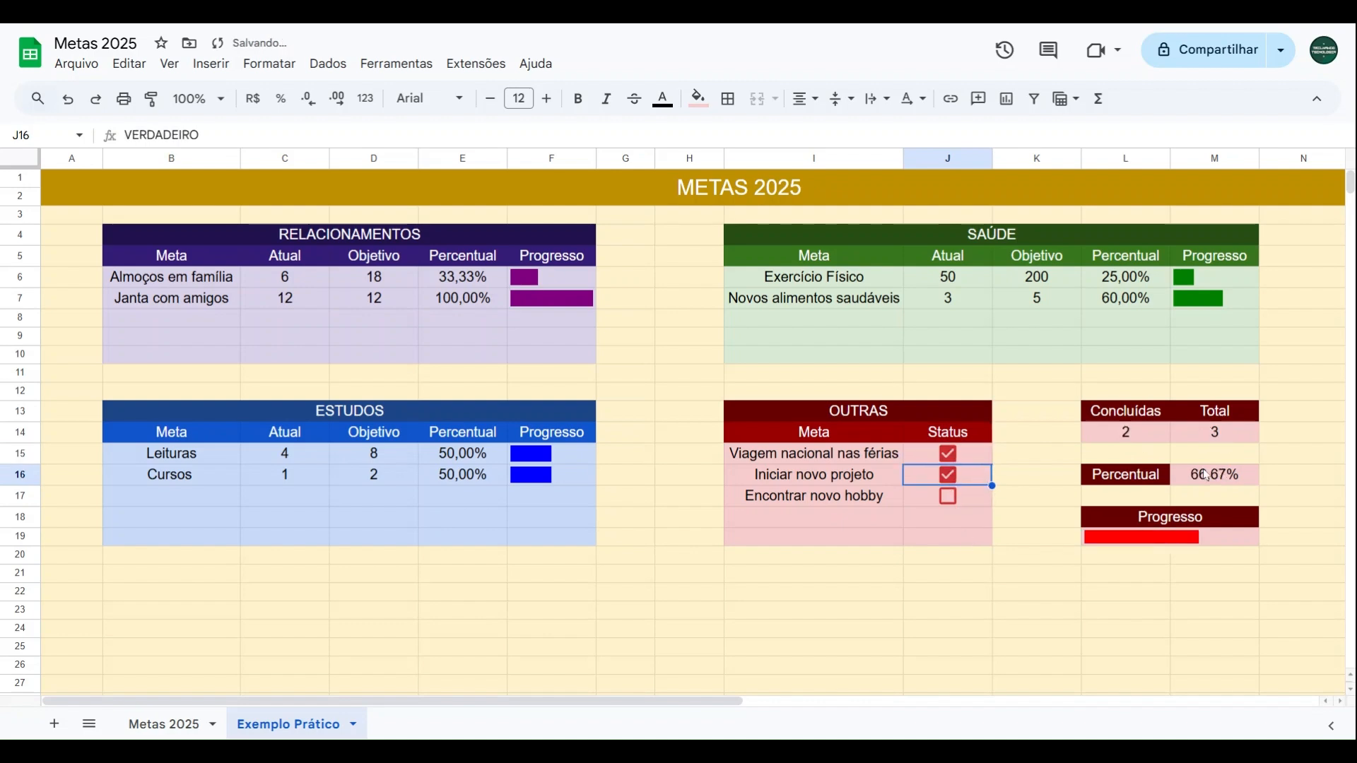